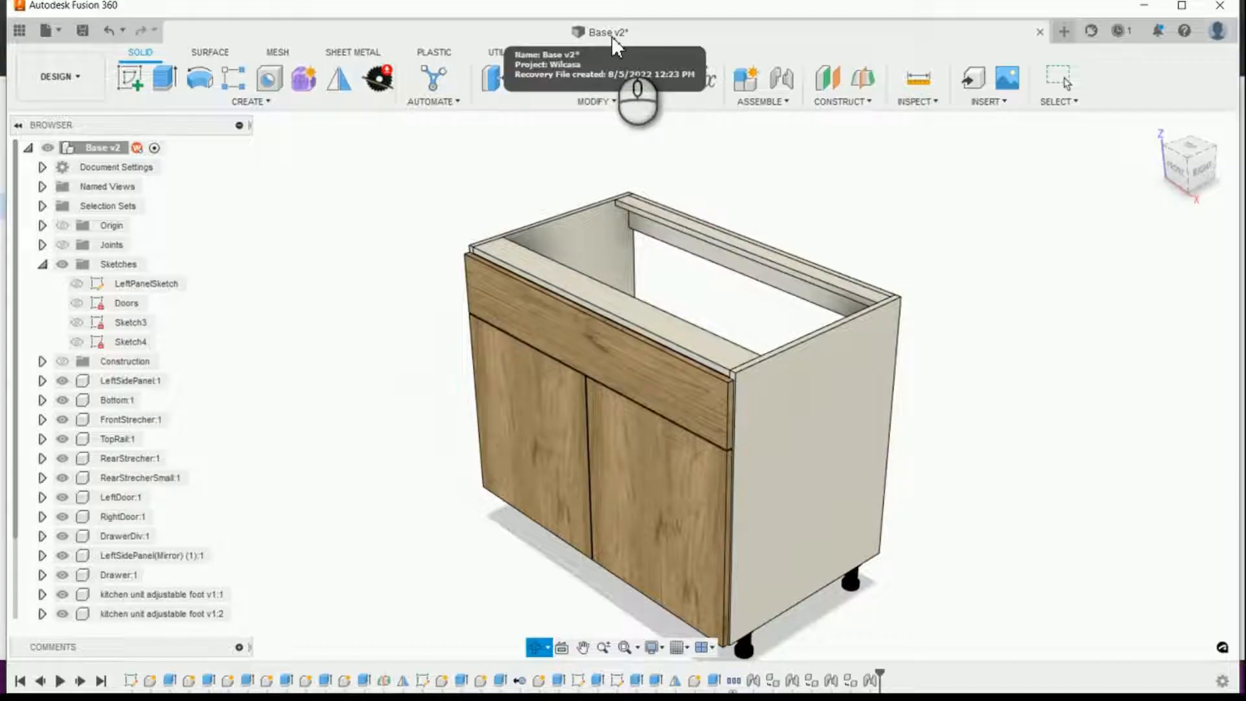
# Step: Save the cabinet design with the version description "User Saved"
pyautogui.click(83, 29)
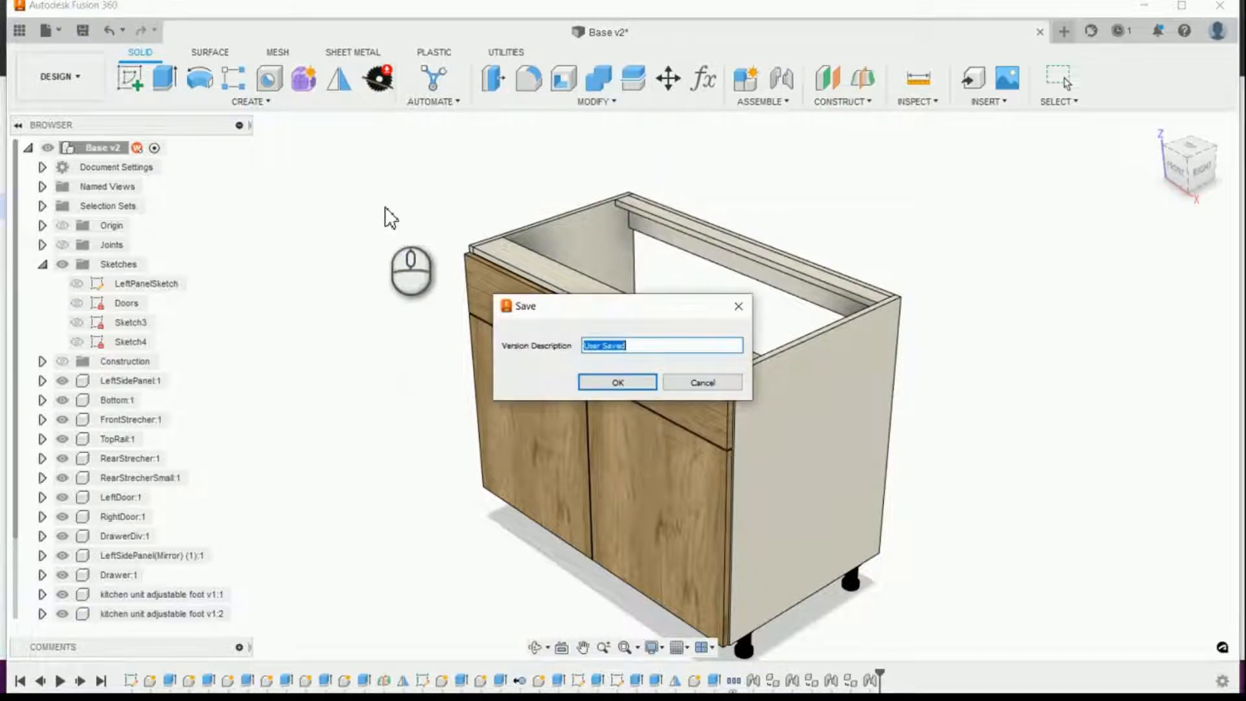
pyautogui.click(620, 381)
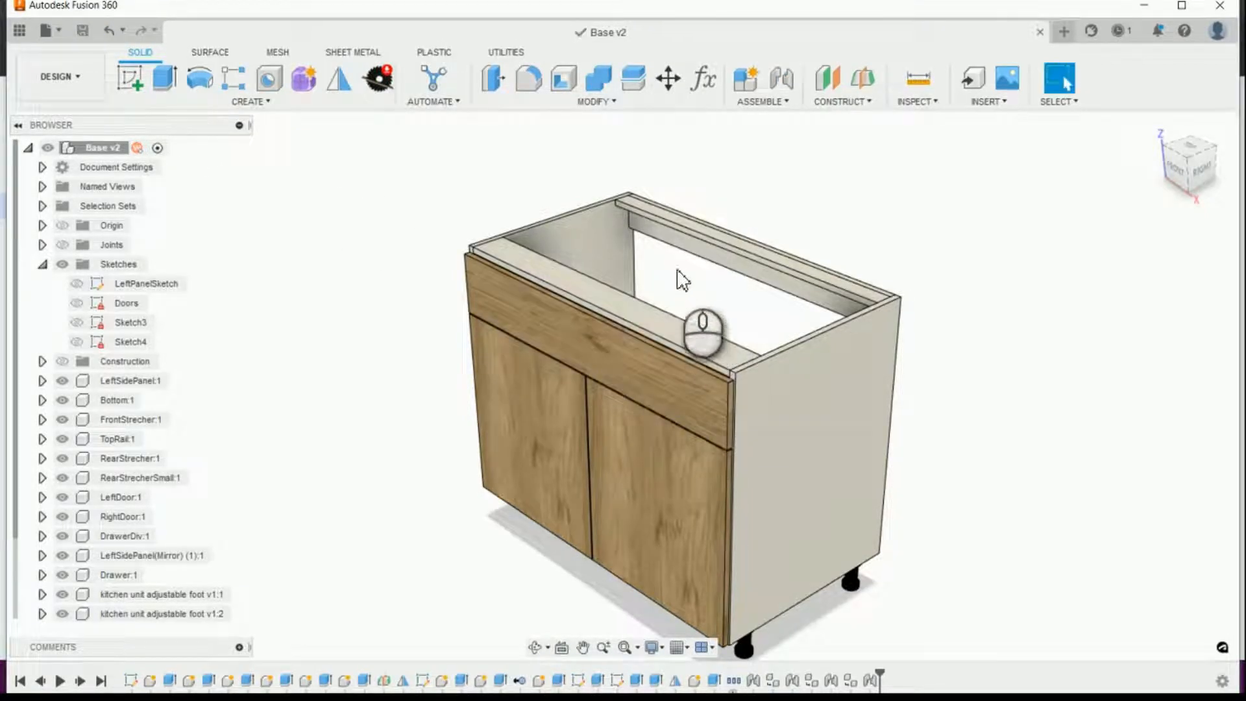
# Step: Delete the RearStrecherSmall component from the cabinet
pyautogui.click(685, 226)
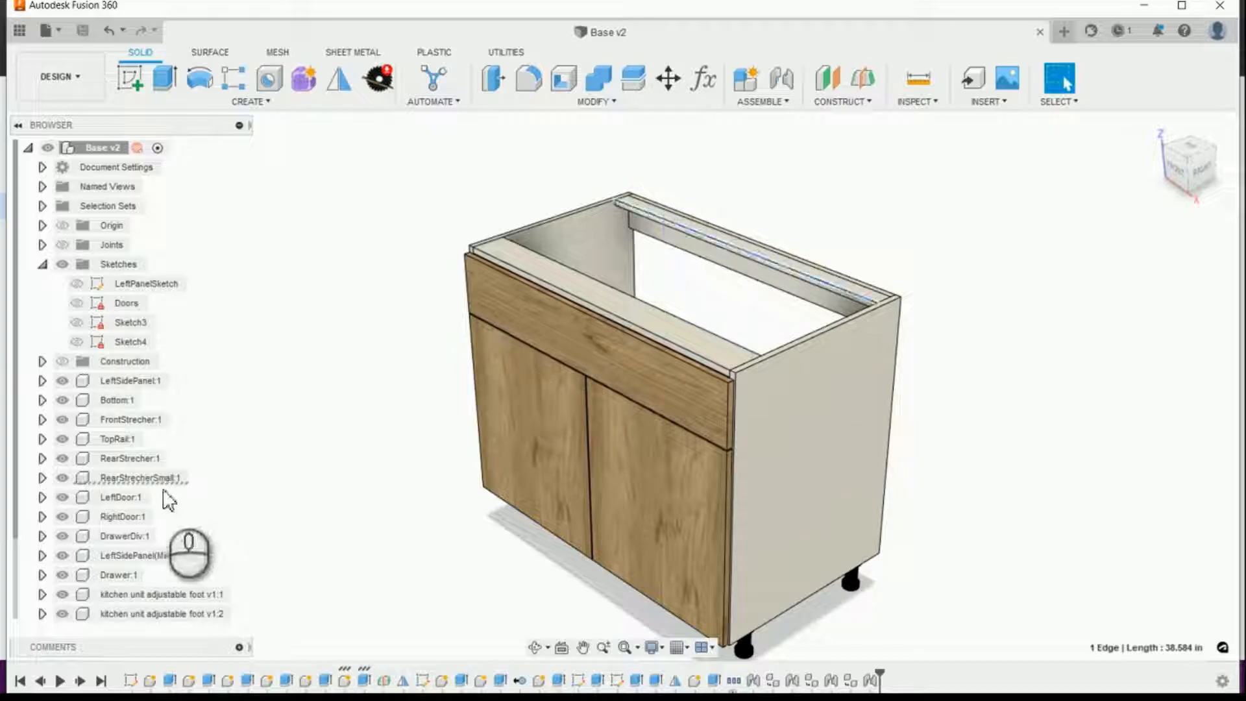
pyautogui.click(140, 479)
pyautogui.rightClick(142, 484)
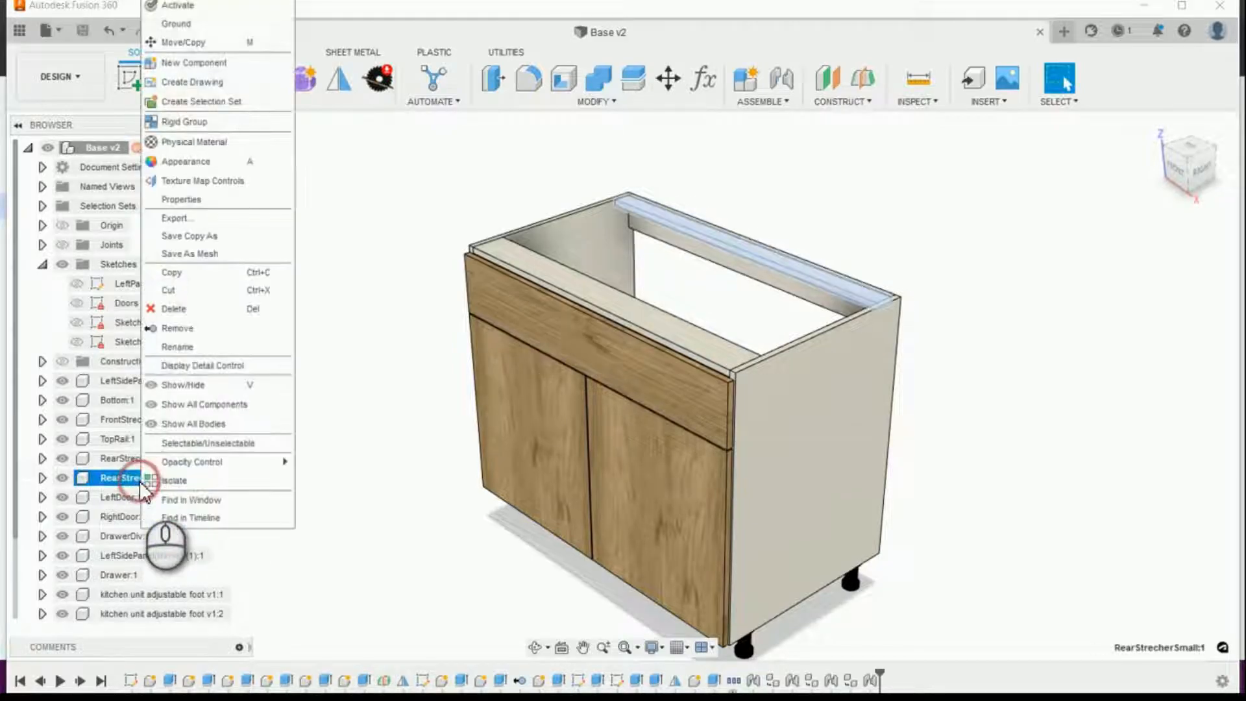
pyautogui.click(178, 317)
pyautogui.click(578, 386)
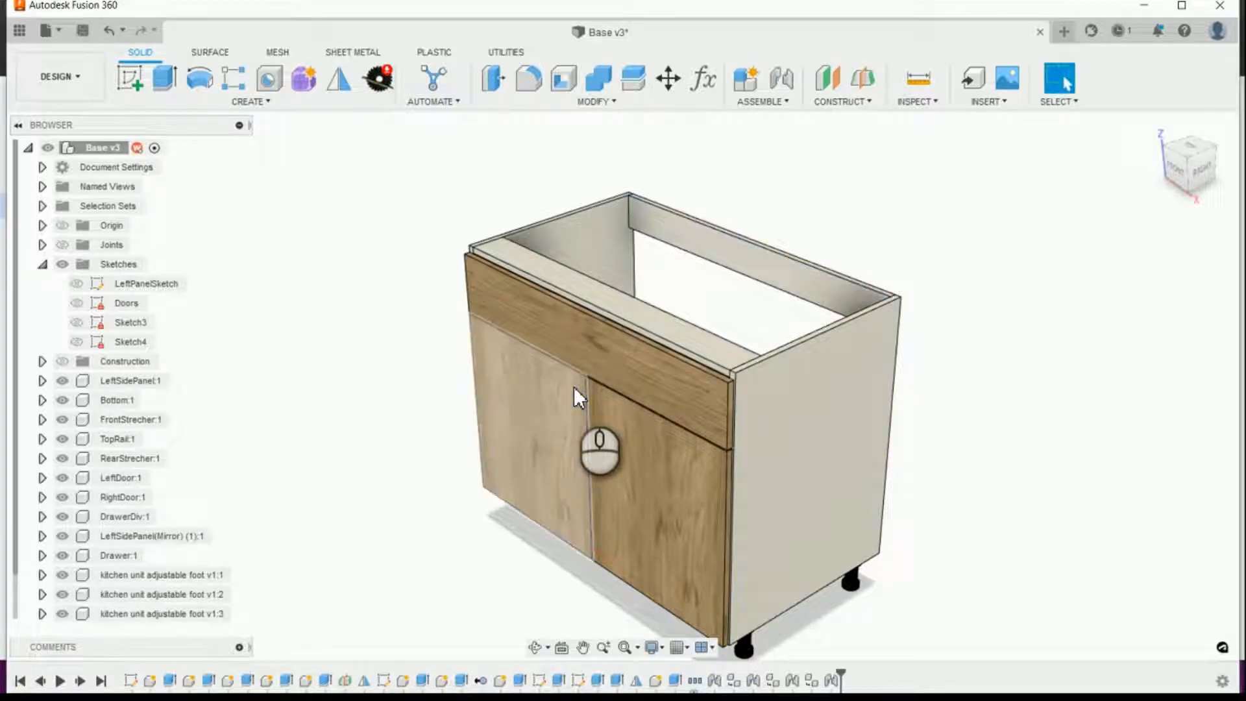
# Step: Delete the RearStrecher component at the back of the cabinet
pyautogui.click(730, 251)
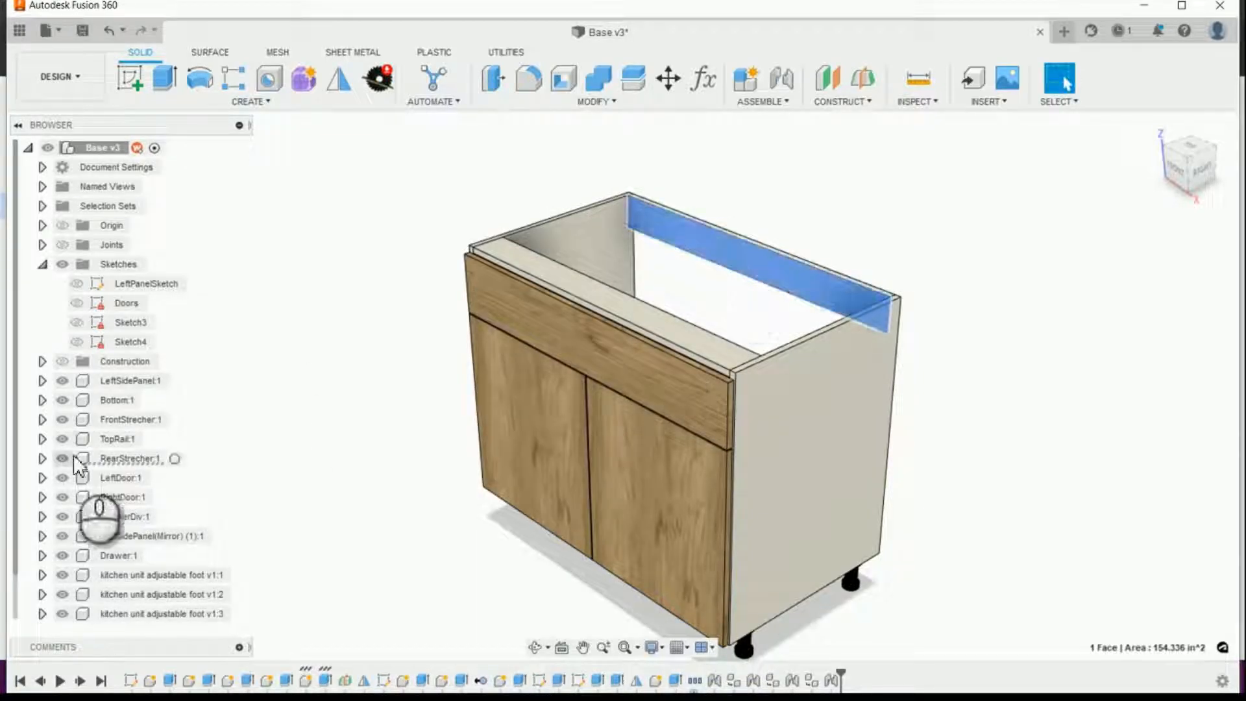
pyautogui.click(113, 459)
pyautogui.rightClick(115, 461)
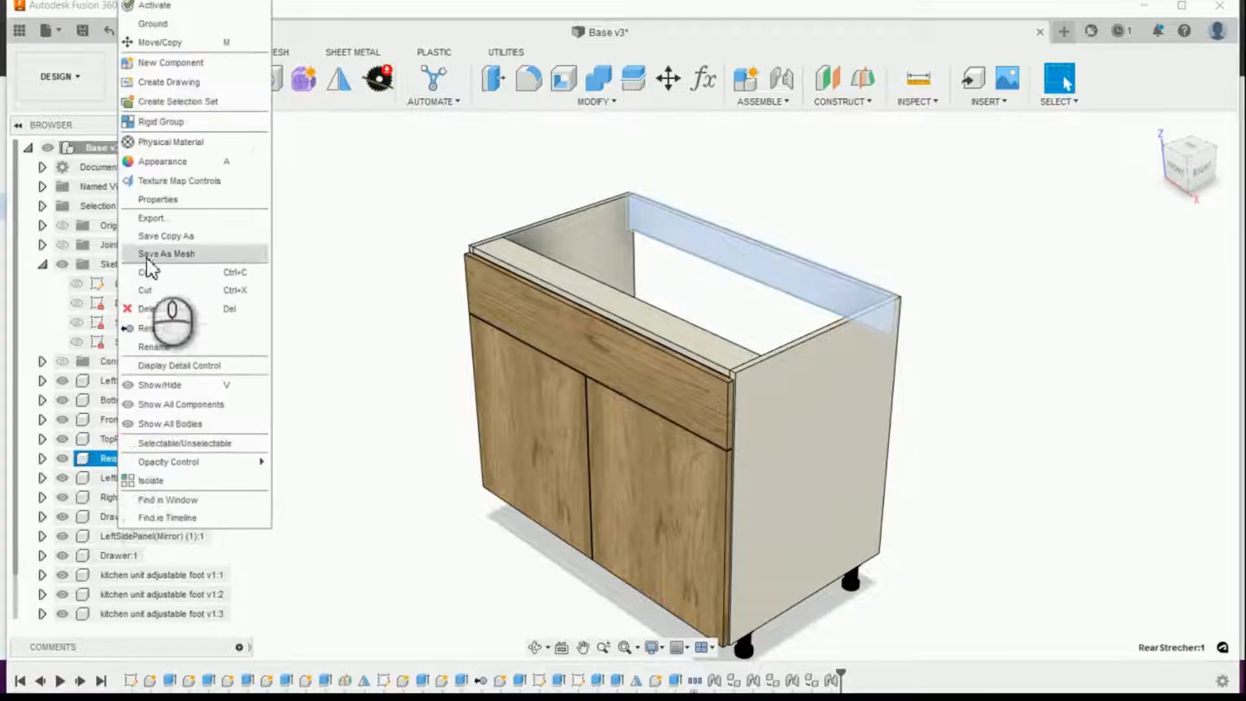
pyautogui.click(148, 308)
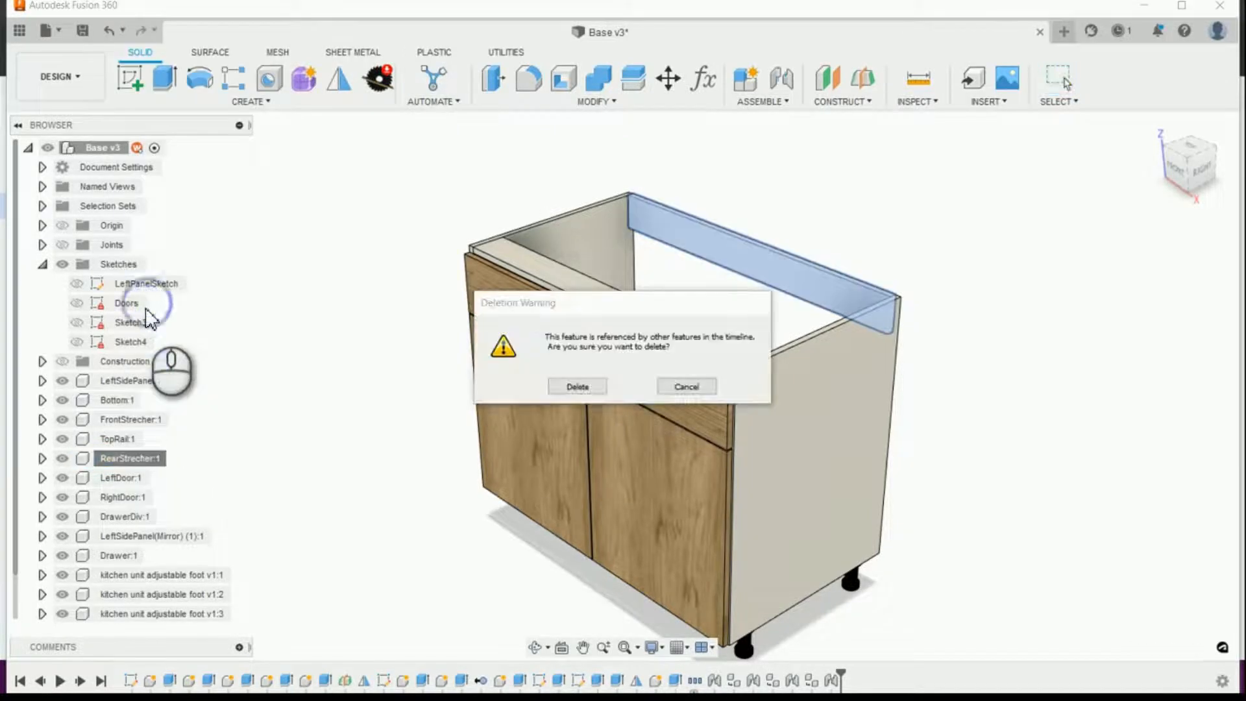
pyautogui.click(571, 387)
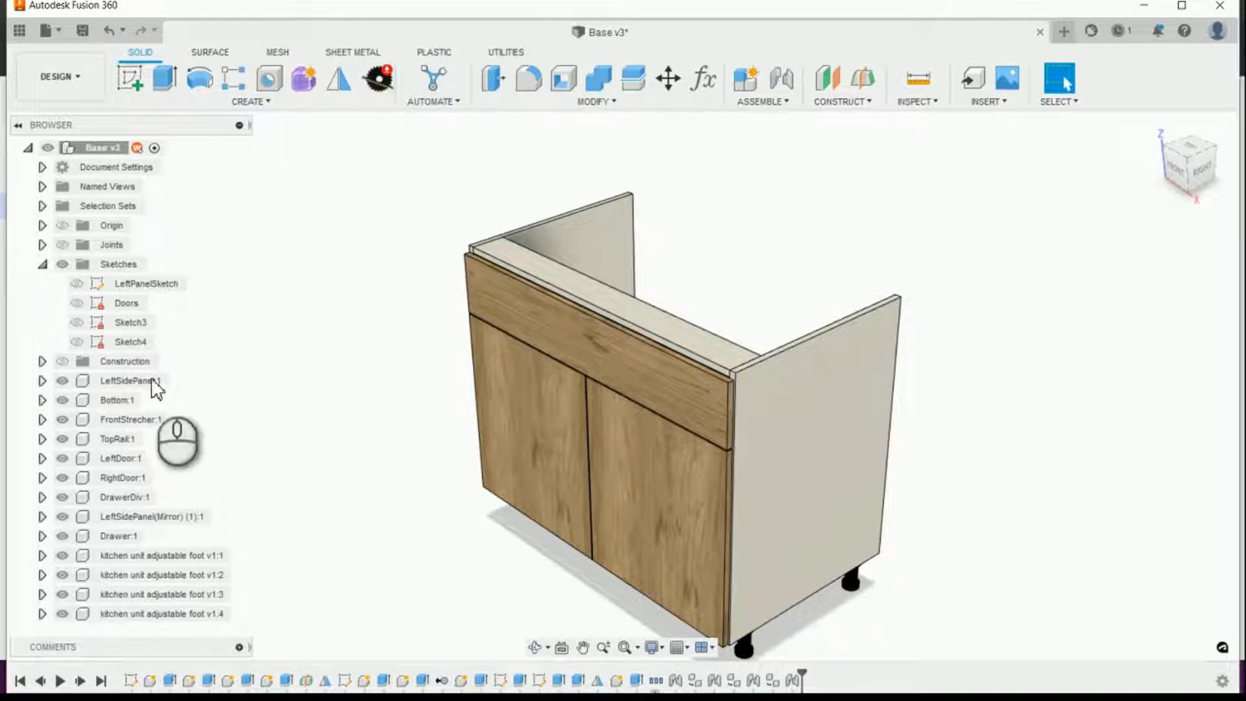
# Step: Hide the LeftSidePanel component and open LeftPanelSketch for editing
pyautogui.click(62, 381)
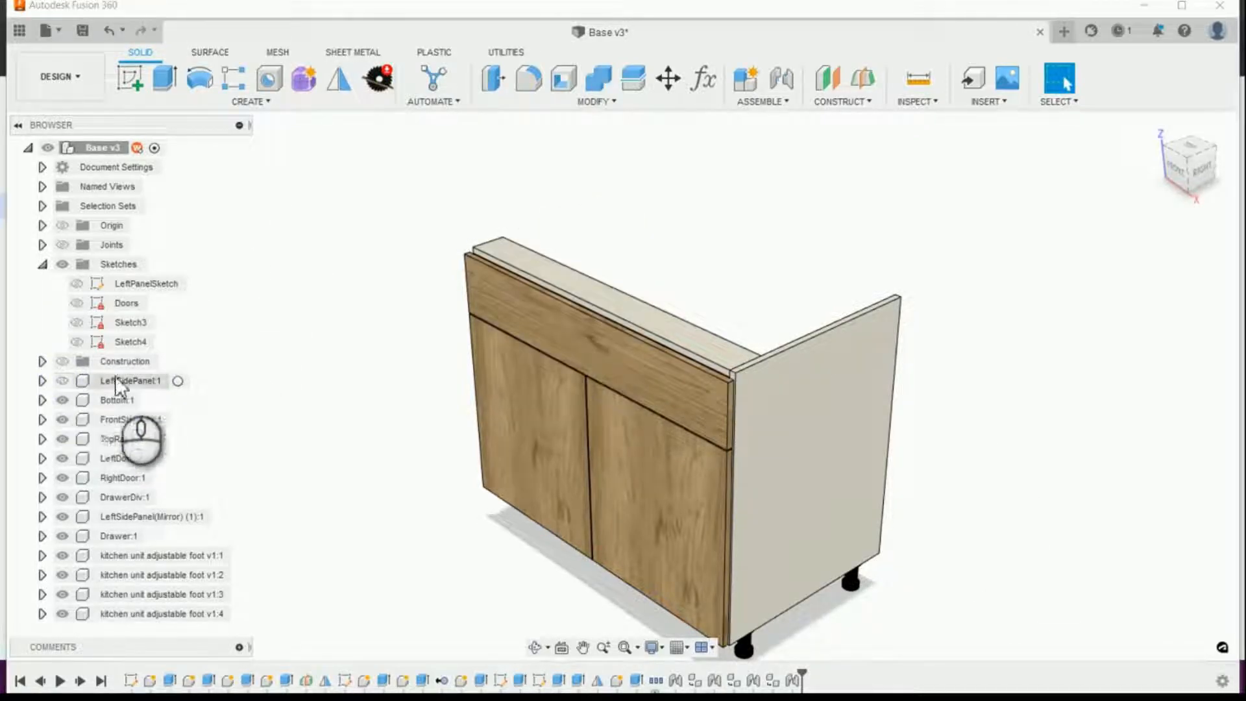
pyautogui.click(133, 283)
pyautogui.rightClick(135, 289)
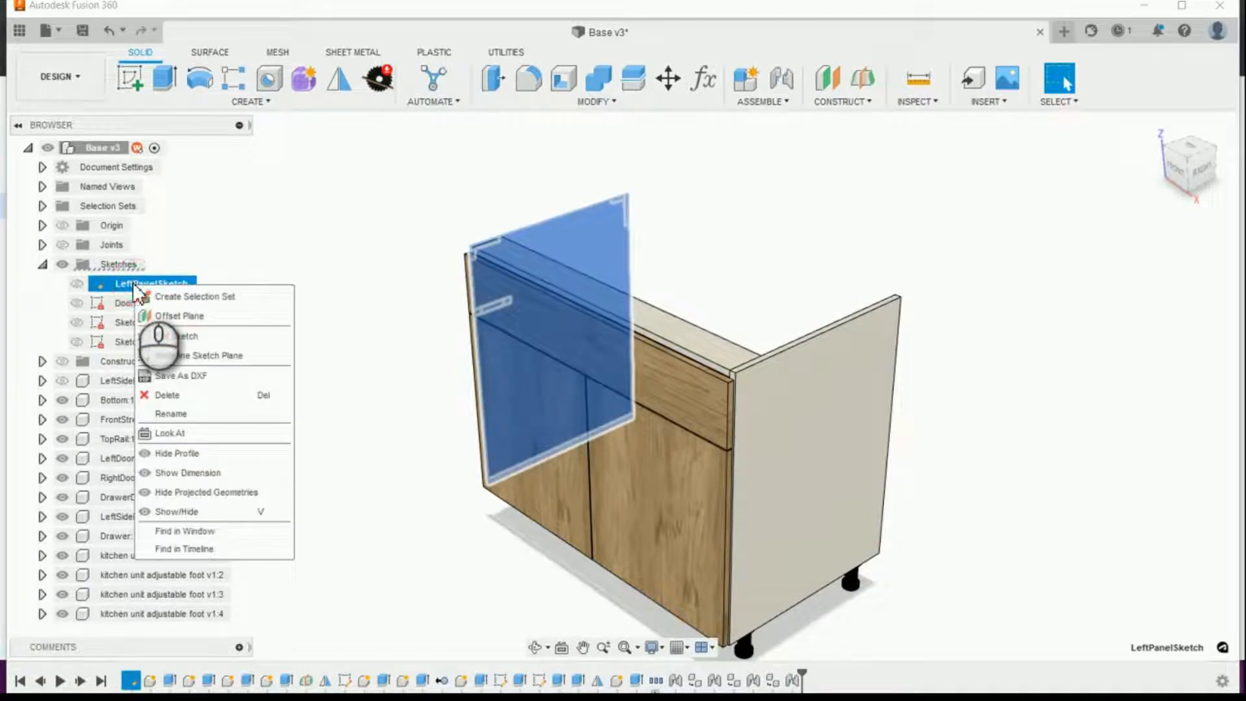
pyautogui.click(188, 337)
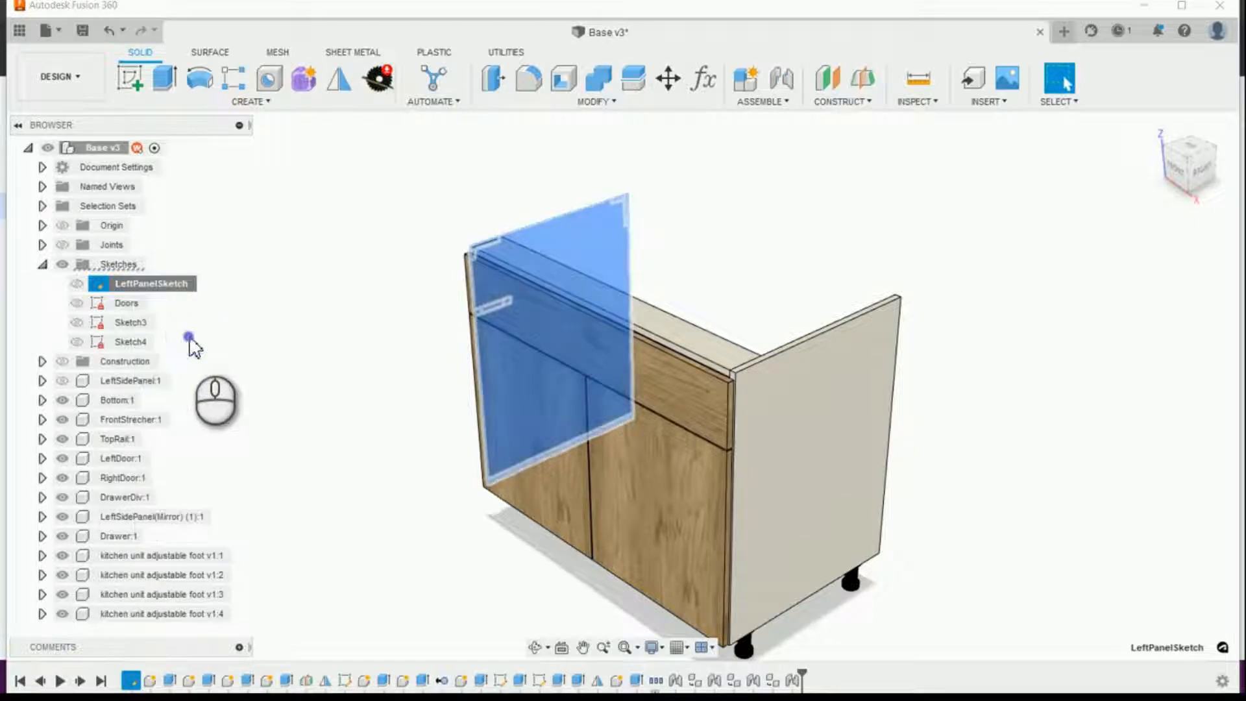
# Step: Delete the two old rear stretcher rectangles and their dimensions at the panel outline's upper rear corner
pyautogui.scroll(5, 720, 466)
pyautogui.scroll(-4, 523, 300)
pyautogui.scroll(-8, 539, 334)
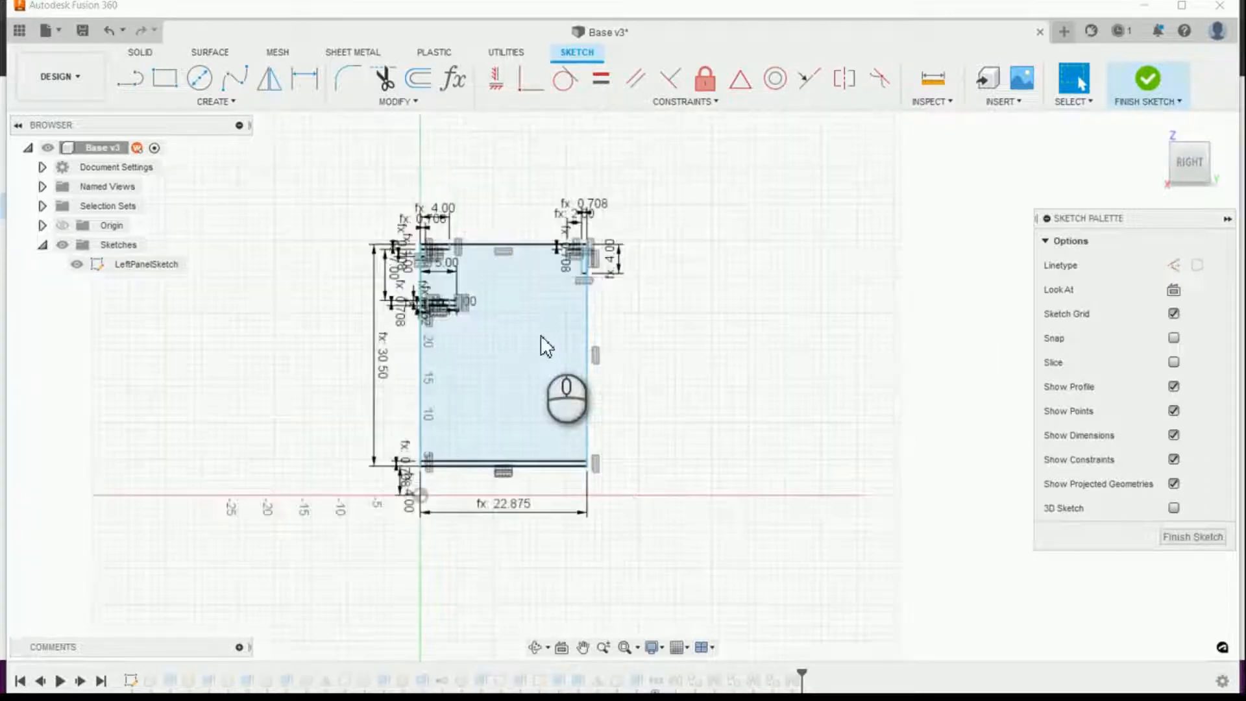
pyautogui.scroll(-1, 631, 174)
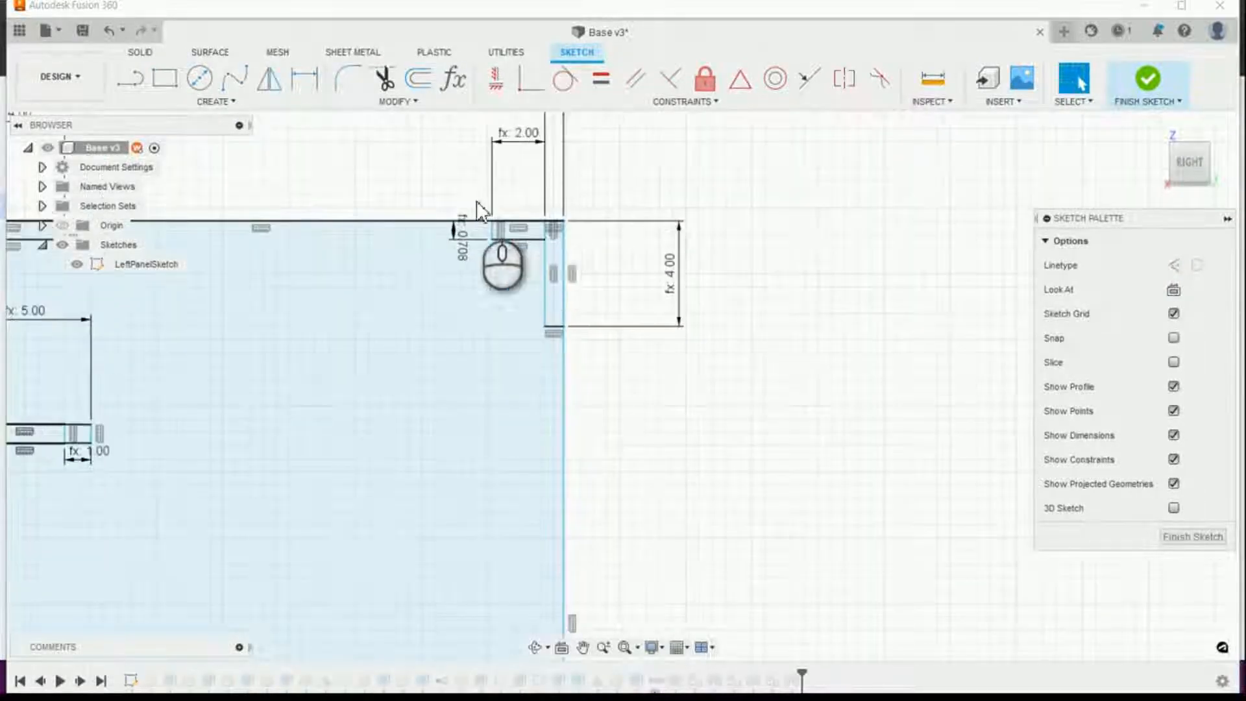
pyautogui.scroll(3, 551, 242)
pyautogui.moveTo(475, 124); pyautogui.dragTo(666, 362)
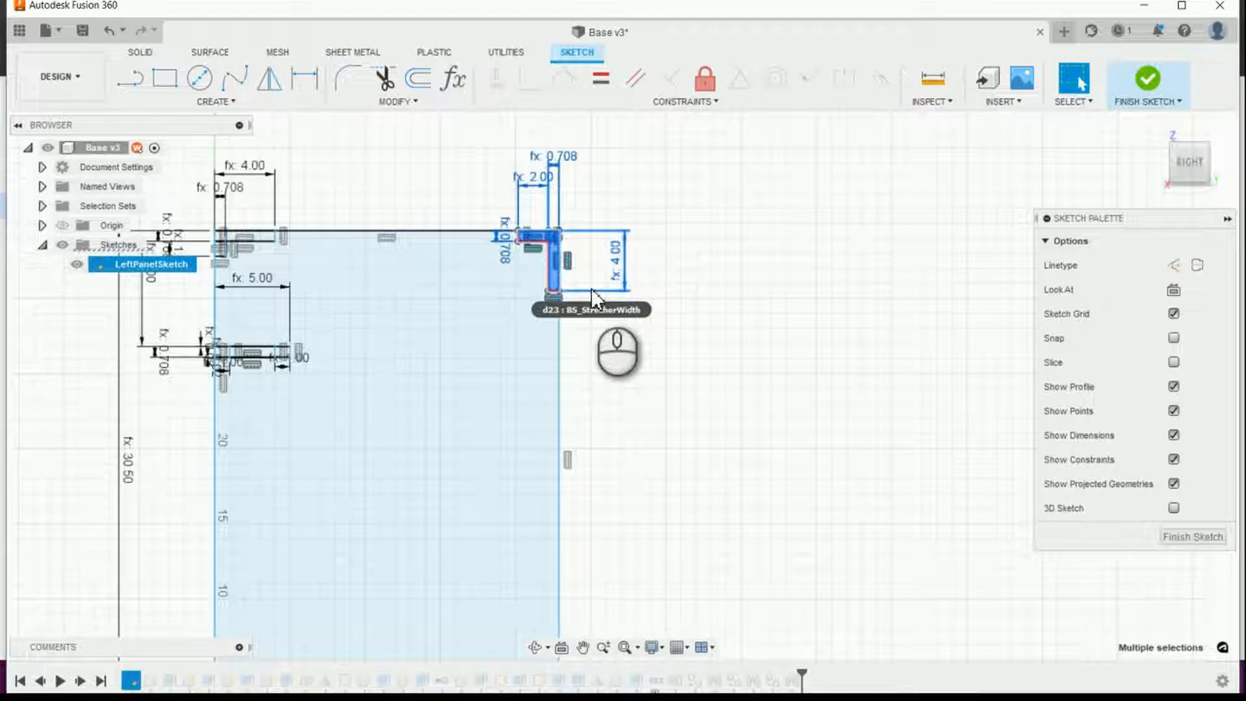
pyautogui.click(698, 345)
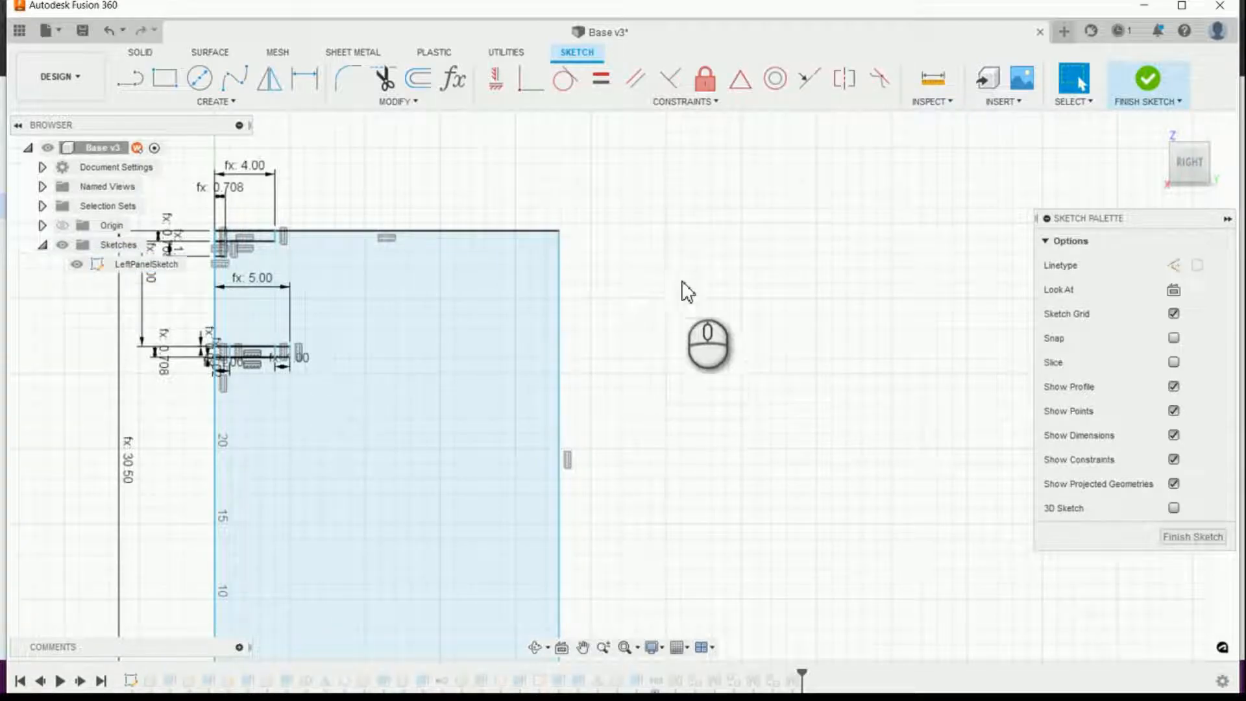
pyautogui.scroll(-3, 690, 222)
pyautogui.scroll(4, 633, 497)
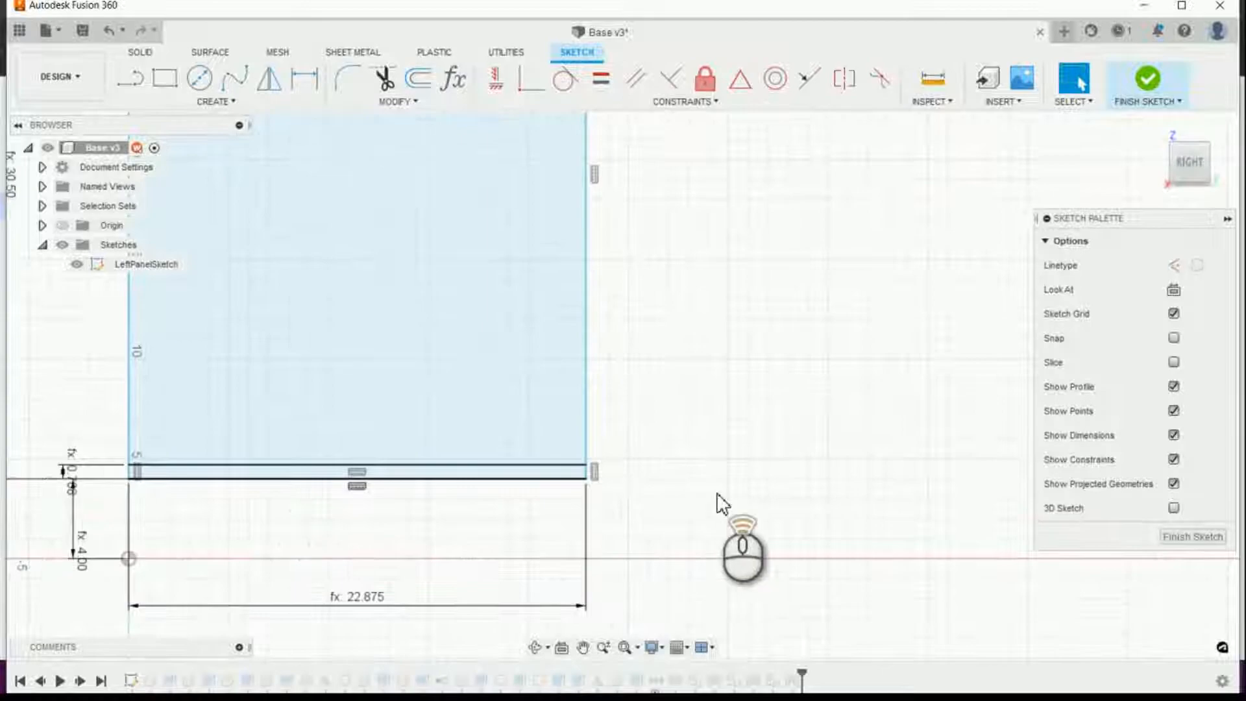
pyautogui.scroll(-2, 740, 551)
pyautogui.click(531, 79)
pyautogui.click(629, 487)
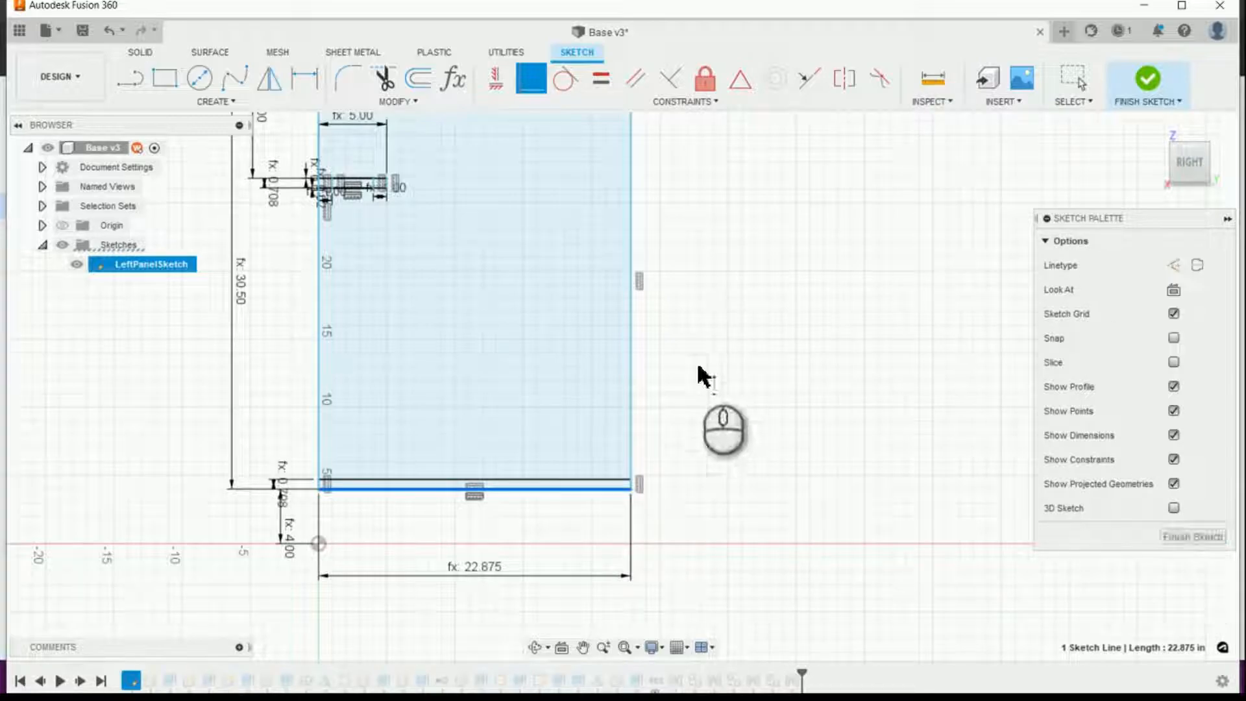
pyautogui.scroll(-3, 651, 506)
pyautogui.scroll(3, 668, 224)
pyautogui.scroll(2, 649, 202)
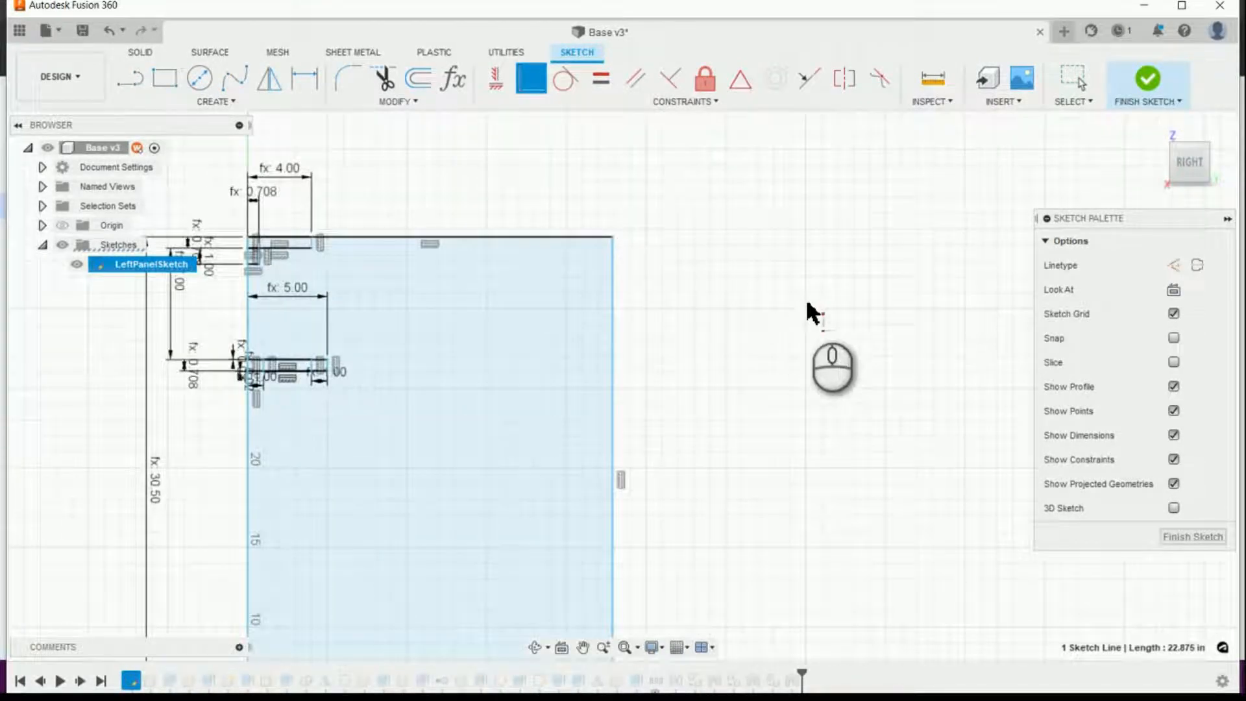
# Step: Start a two-point rectangle from the panel outline's upper rear corner, extending inward about 5.57 in wide and 1.55 in high
pyautogui.click(165, 78)
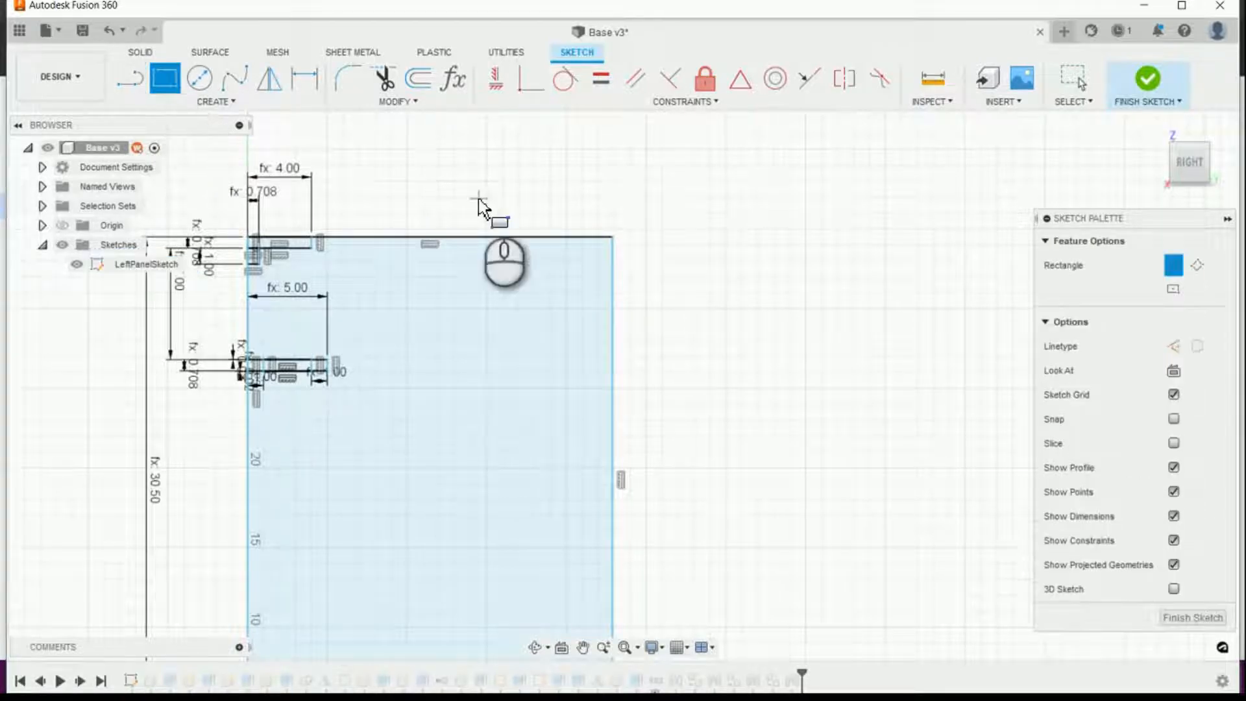
pyautogui.scroll(3, 636, 238)
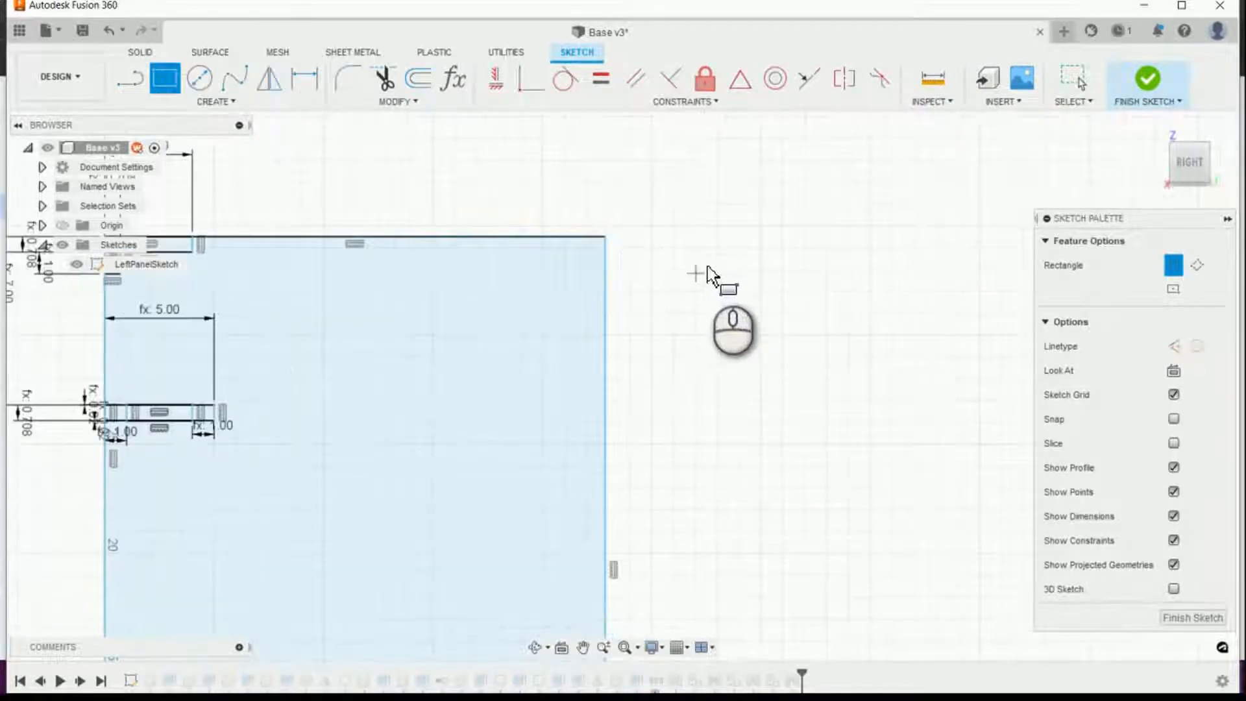
pyautogui.scroll(-4, 729, 256)
pyautogui.scroll(2, 721, 262)
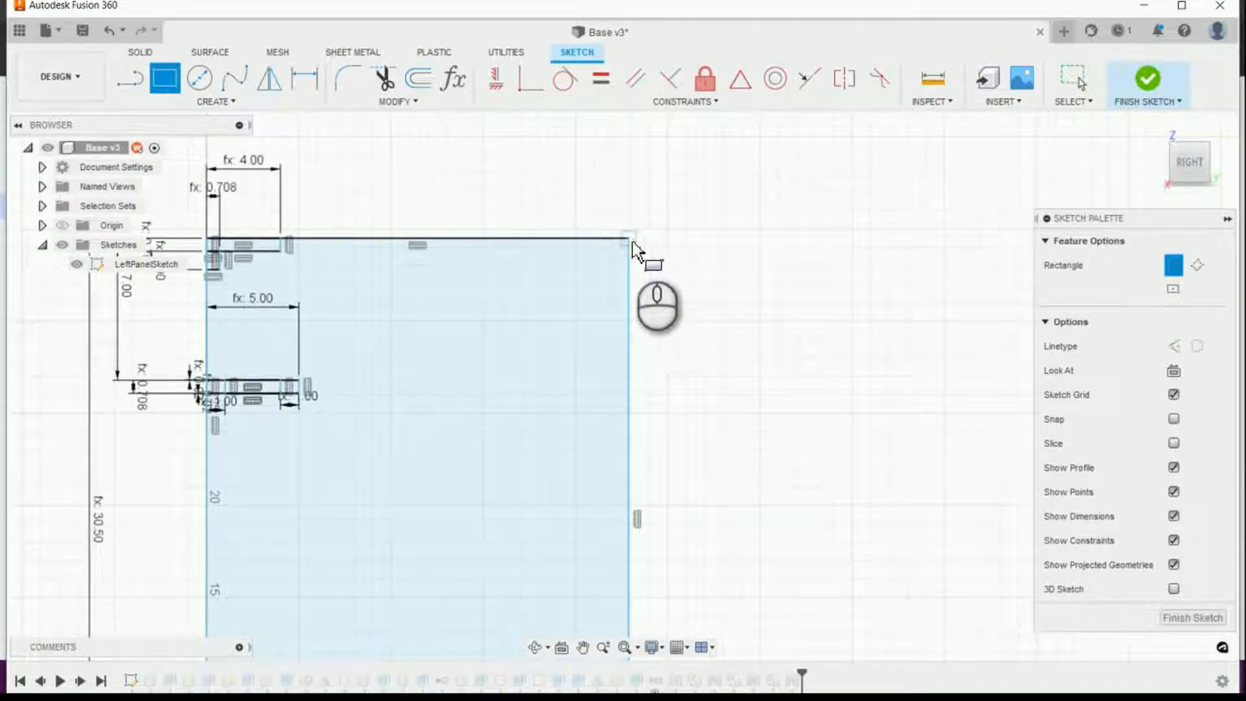
pyautogui.moveTo(629, 240); pyautogui.dragTo(526, 267)
pyautogui.press('Tab')
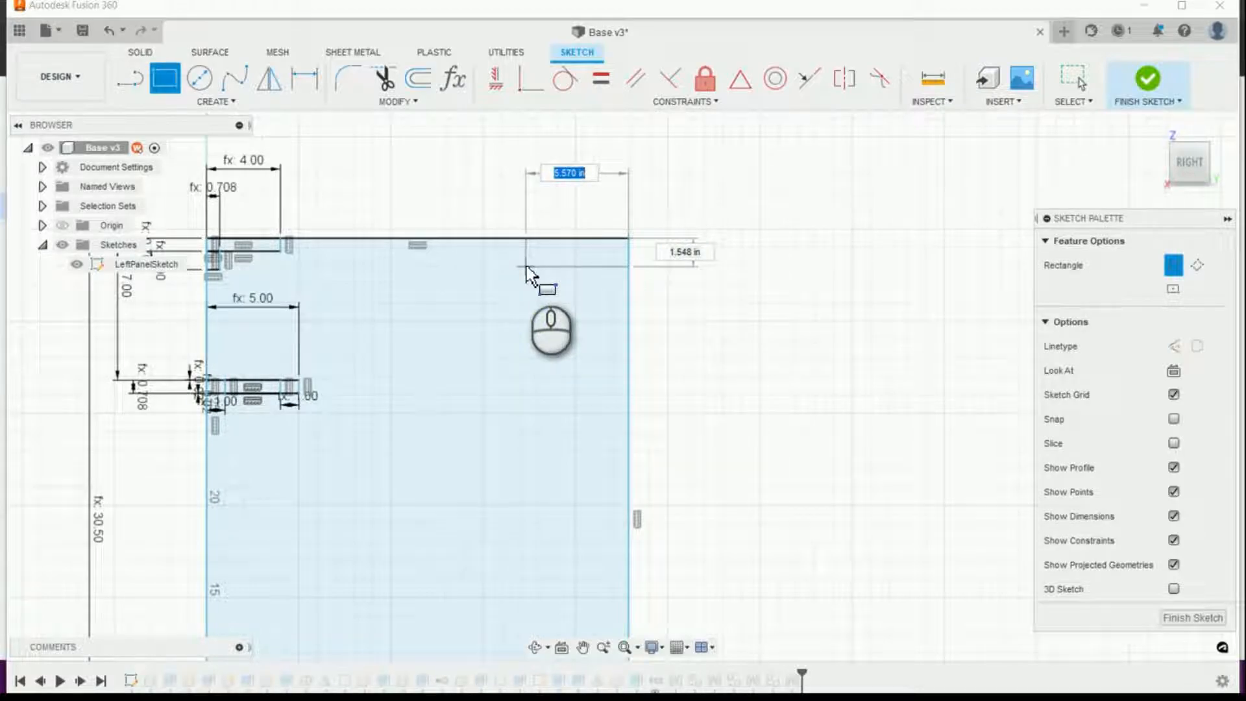
pyautogui.write('w')
pyautogui.press('Down')
pyautogui.press('Down')
pyautogui.press('Return')
pyautogui.press('BackSpace')
pyautogui.press('BackSpace')
pyautogui.press('BackSpace')
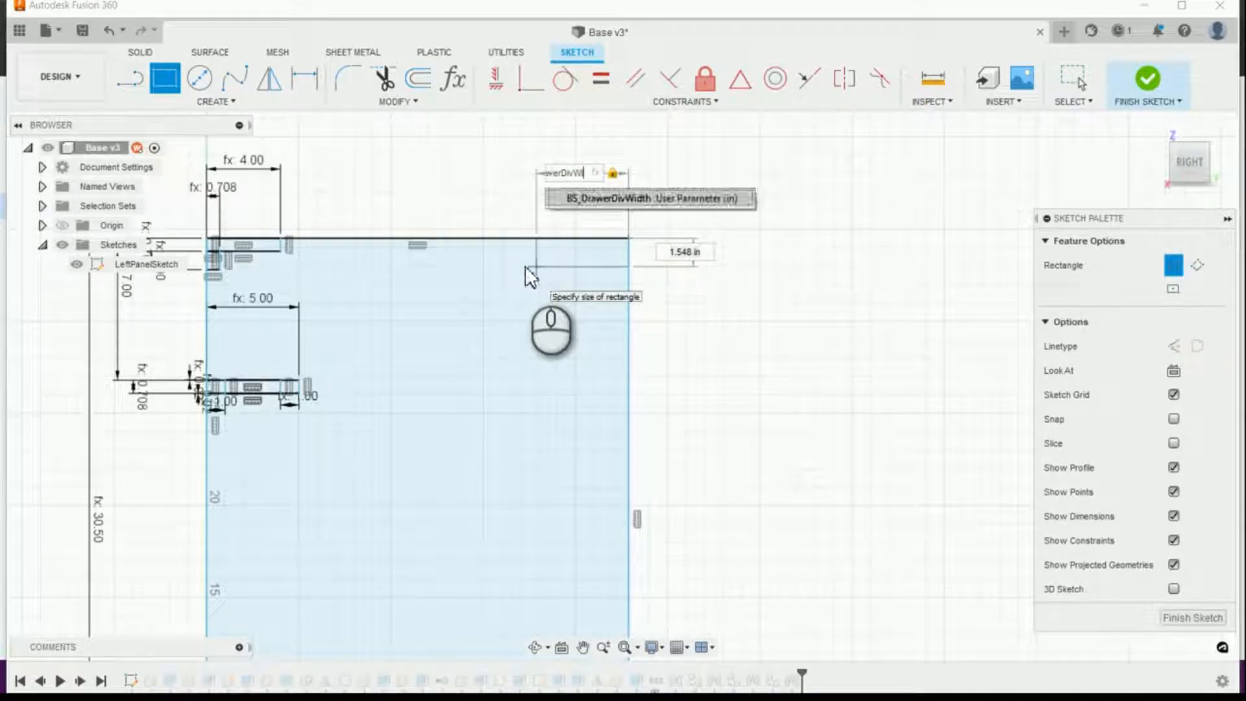
pyautogui.press('BackSpace')
pyautogui.press('BackSpace')
pyautogui.press('BackSpace')
pyautogui.press('BackSpace')
pyautogui.press('BackSpace')
pyautogui.press('BackSpace')
pyautogui.press('BackSpace')
pyautogui.press('BackSpace')
pyautogui.press('BackSpace')
pyautogui.press('BackSpace')
pyautogui.press('BackSpace')
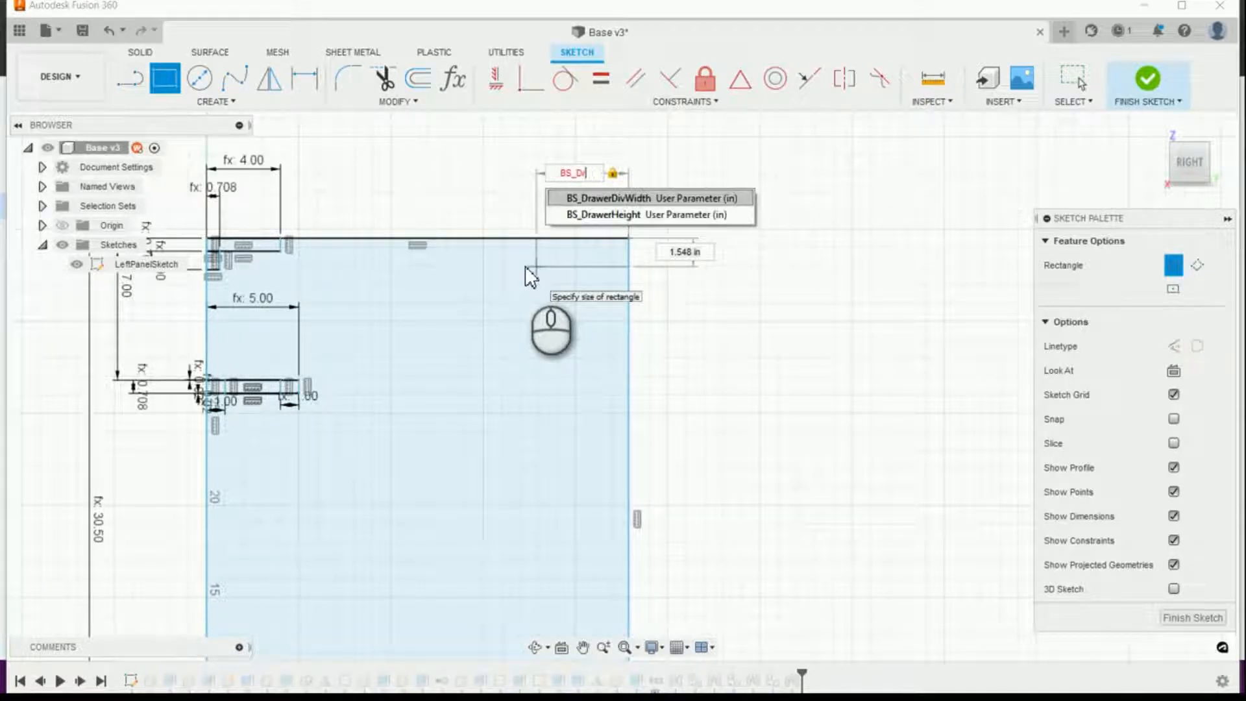
pyautogui.write('ri')
pyautogui.press('BackSpace')
# Step: Set the new rear stretcher rectangle's width to the parameter BS_StrecherWidth
pyautogui.write('stret')
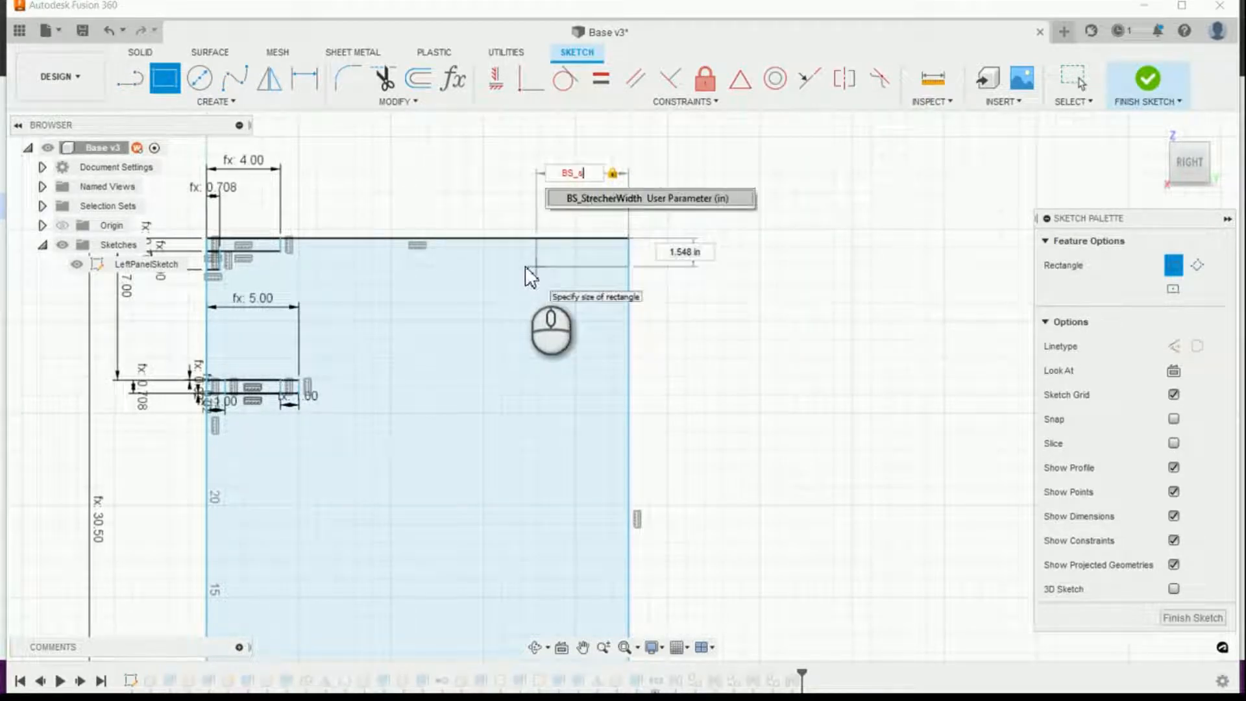
pyautogui.press('BackSpace')
pyautogui.press('Tab')
pyautogui.press('Tab')
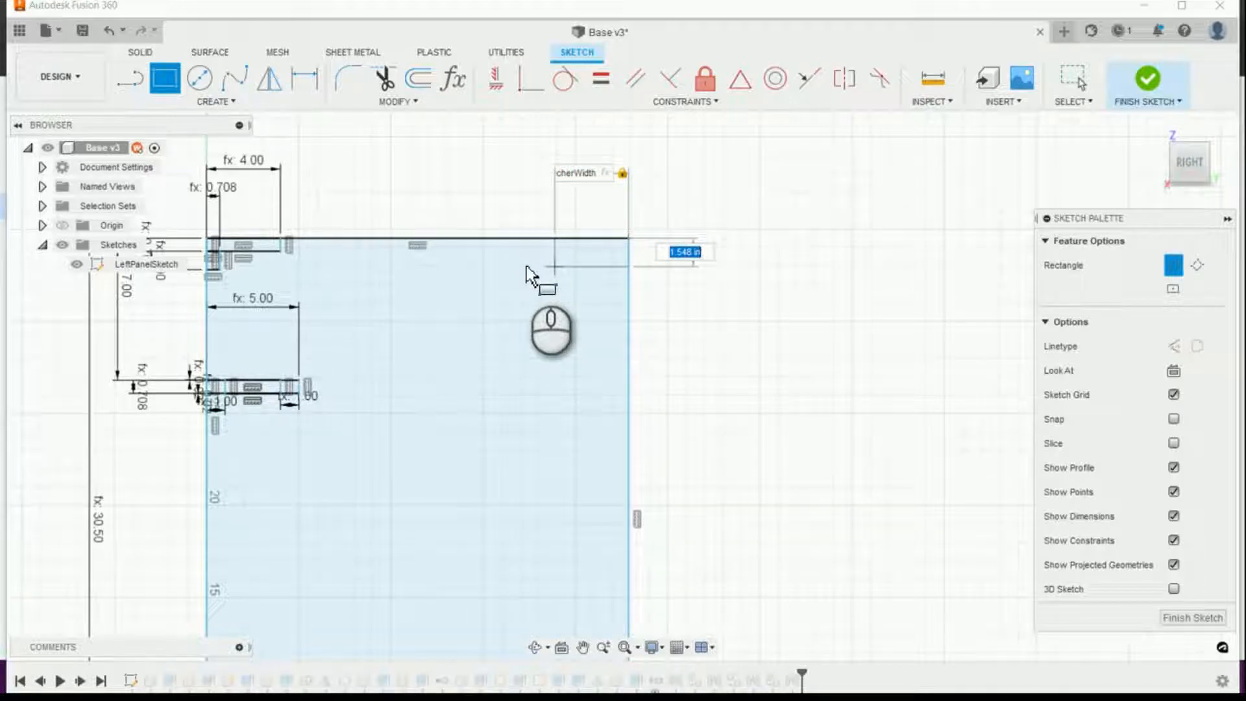
# Step: Set the rear stretcher rectangle's height to BS_CabinetMaterialThickness and finish the rectangle
pyautogui.write('BS_CabinetMaterialThickness')
pyautogui.press('Tab')
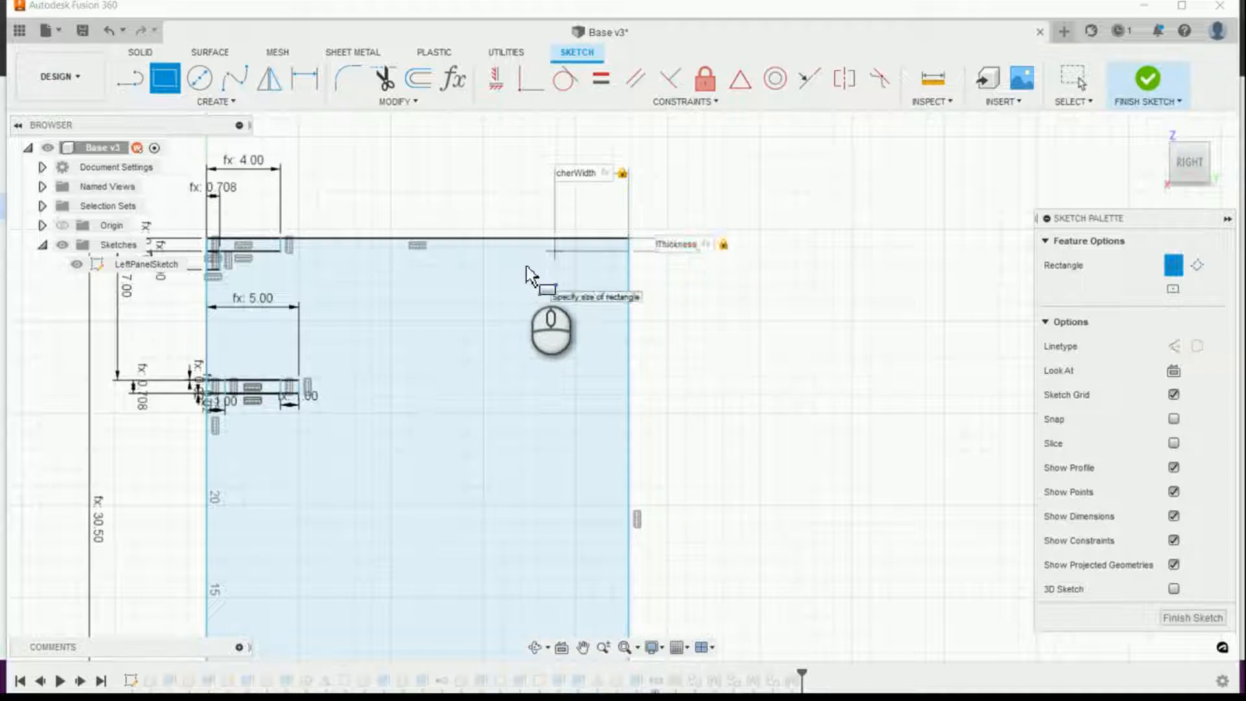
pyautogui.press('Return')
pyautogui.press('Escape')
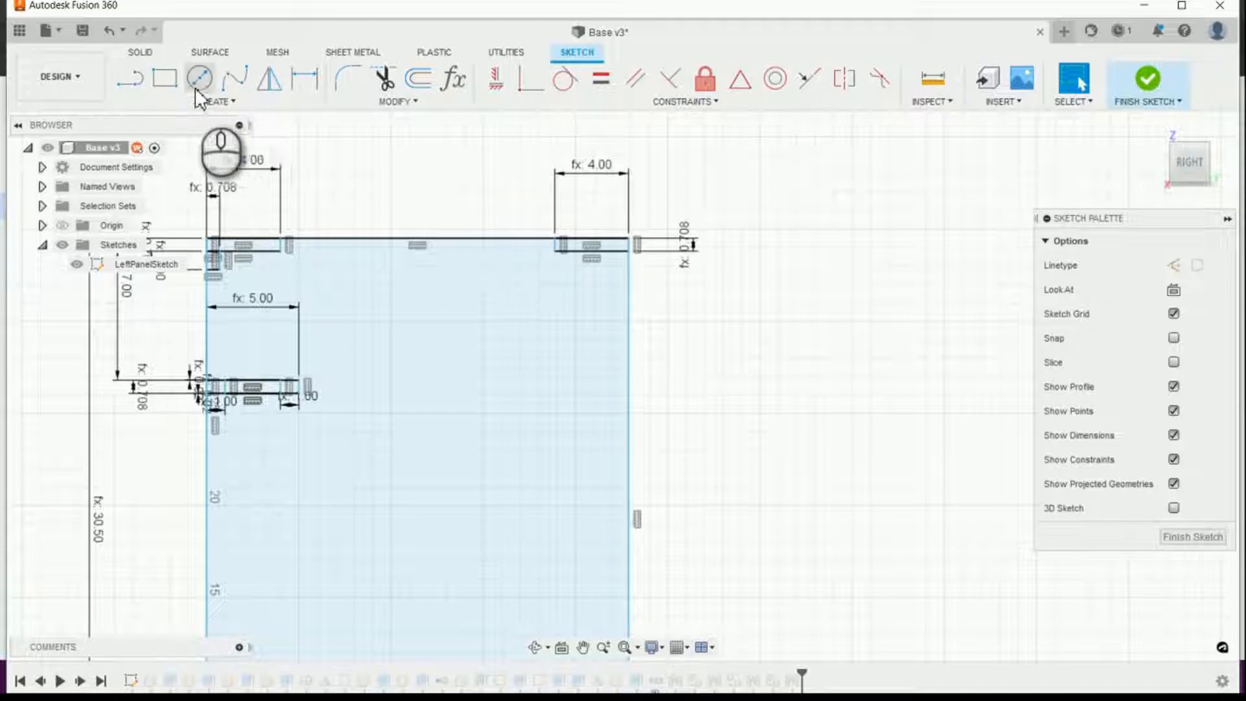
# Step: Sketch a vertical rectangle under the rear stretcher profile along the panel's rear edge, BS_NailerThickness wide and about 7.56 in high
pyautogui.click(165, 78)
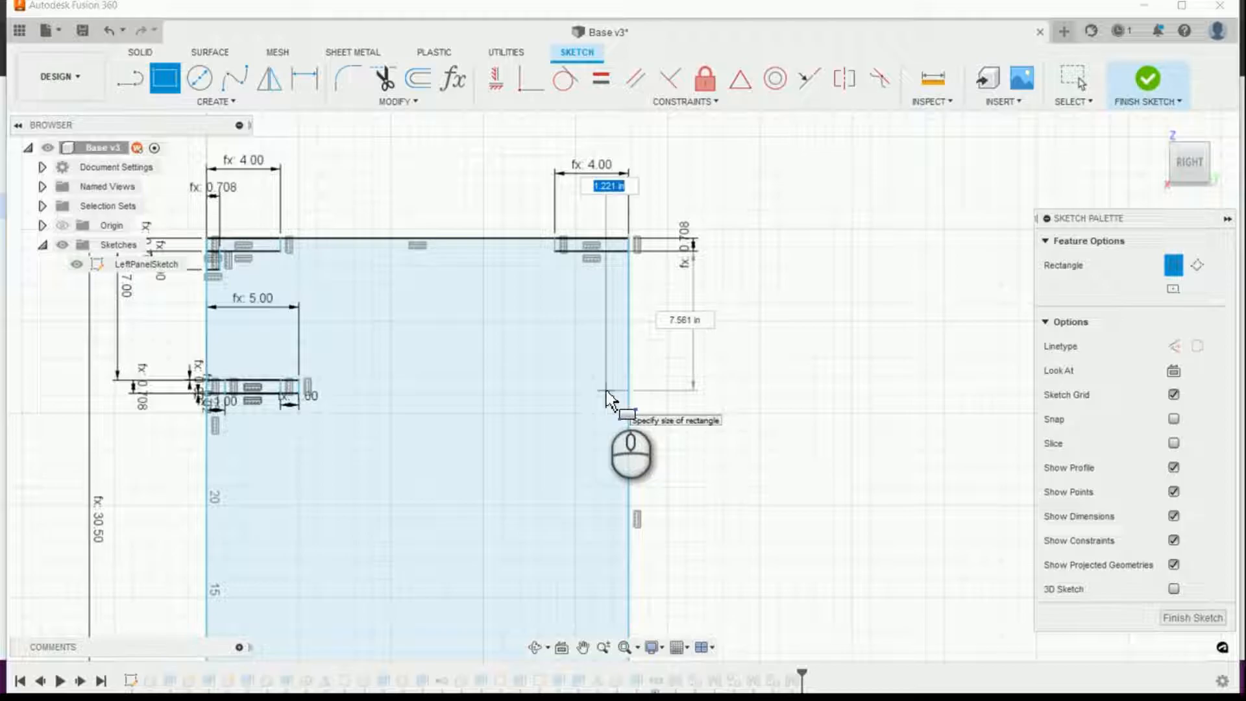
pyautogui.write('Thickness')
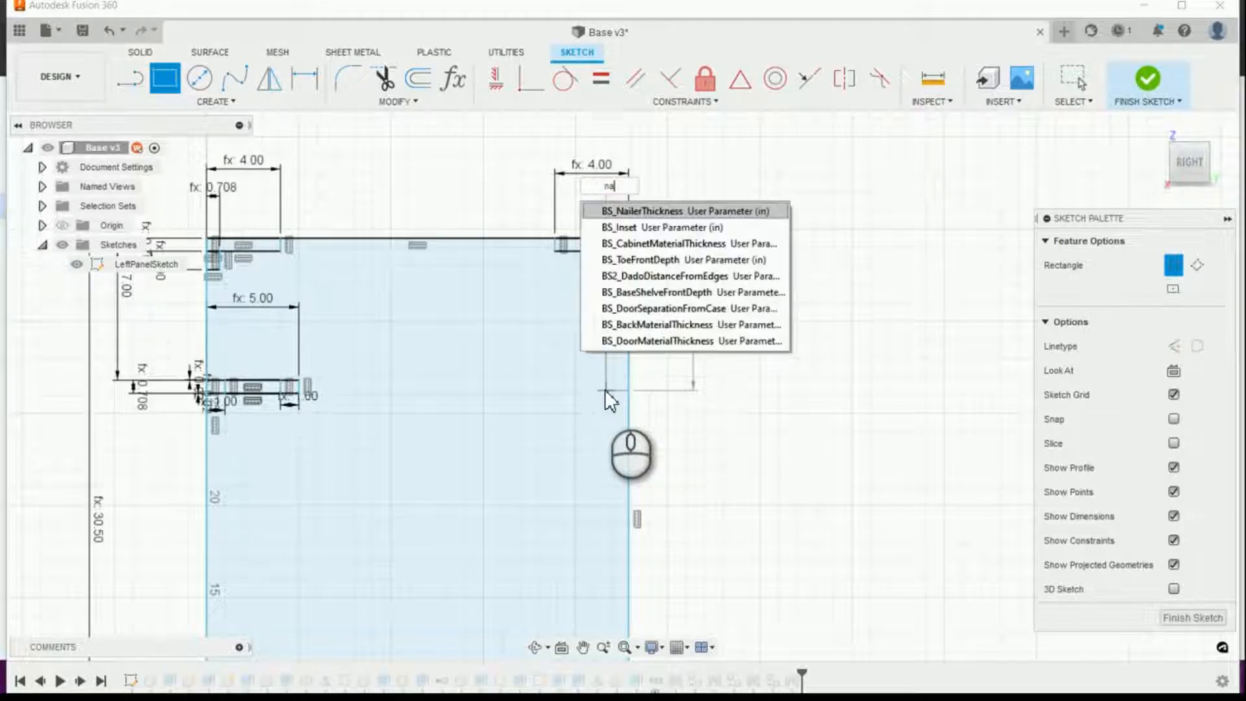
pyautogui.press('Tab')
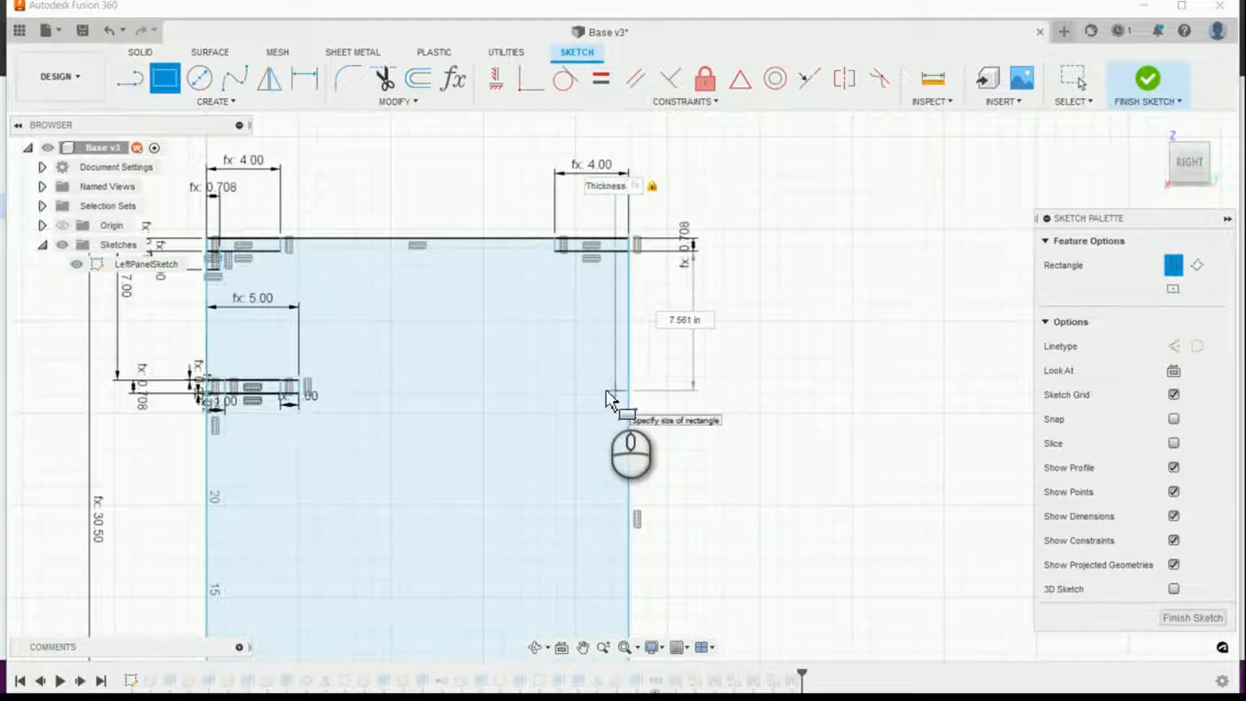
pyautogui.press('Tab')
pyautogui.write('na')
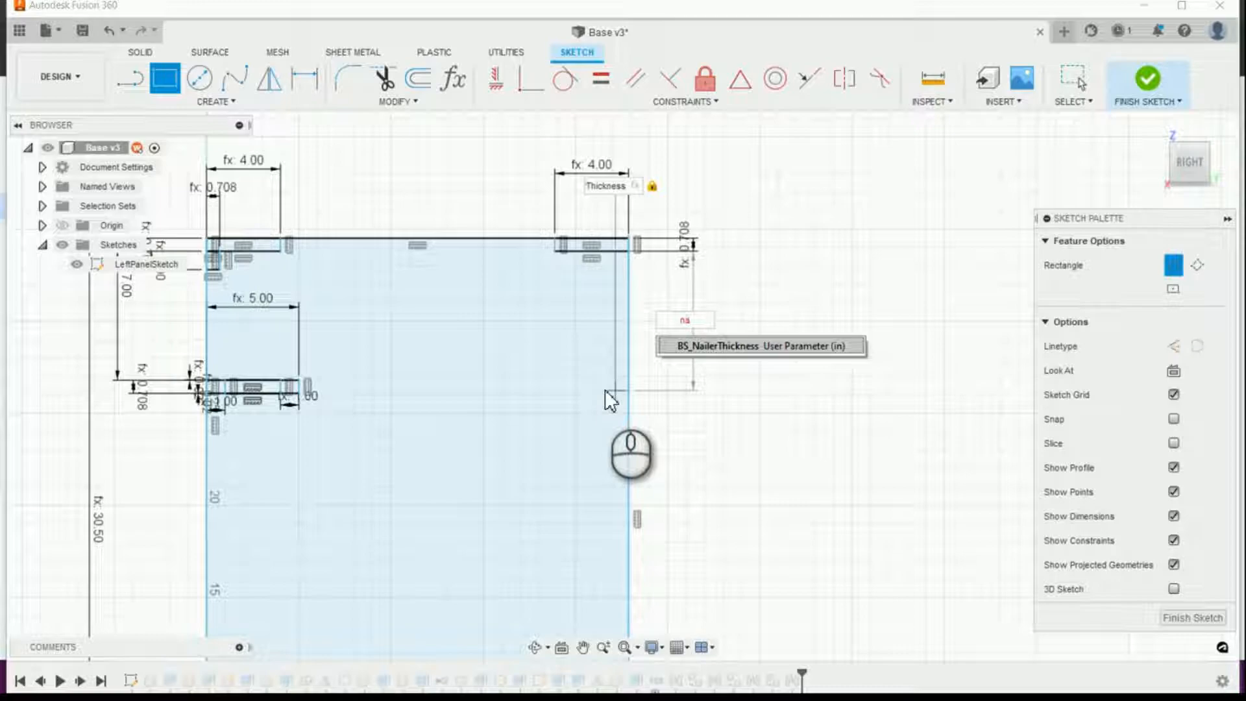
pyautogui.write('l')
pyautogui.click(606, 391)
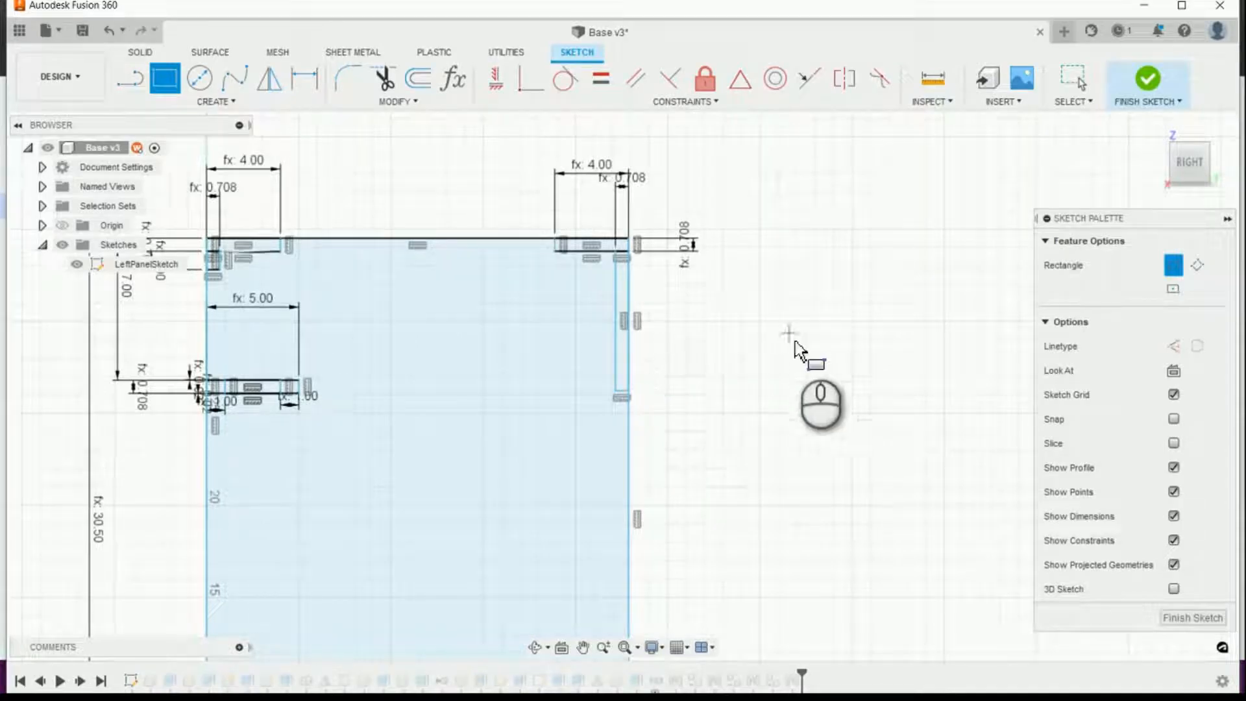
pyautogui.scroll(1, 759, 351)
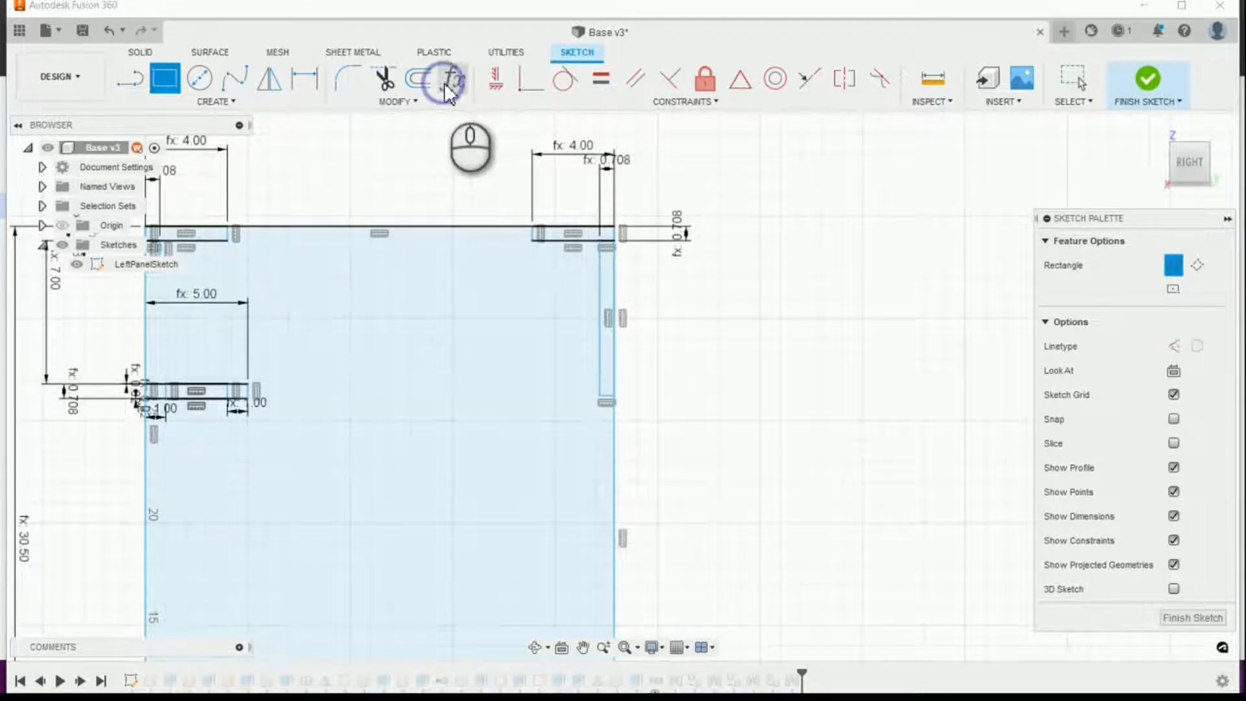
# Step: Add a user parameter named B_NailerWidth in inches with the expression 4, and finish editing the parameters
pyautogui.click(454, 78)
pyautogui.click(629, 343)
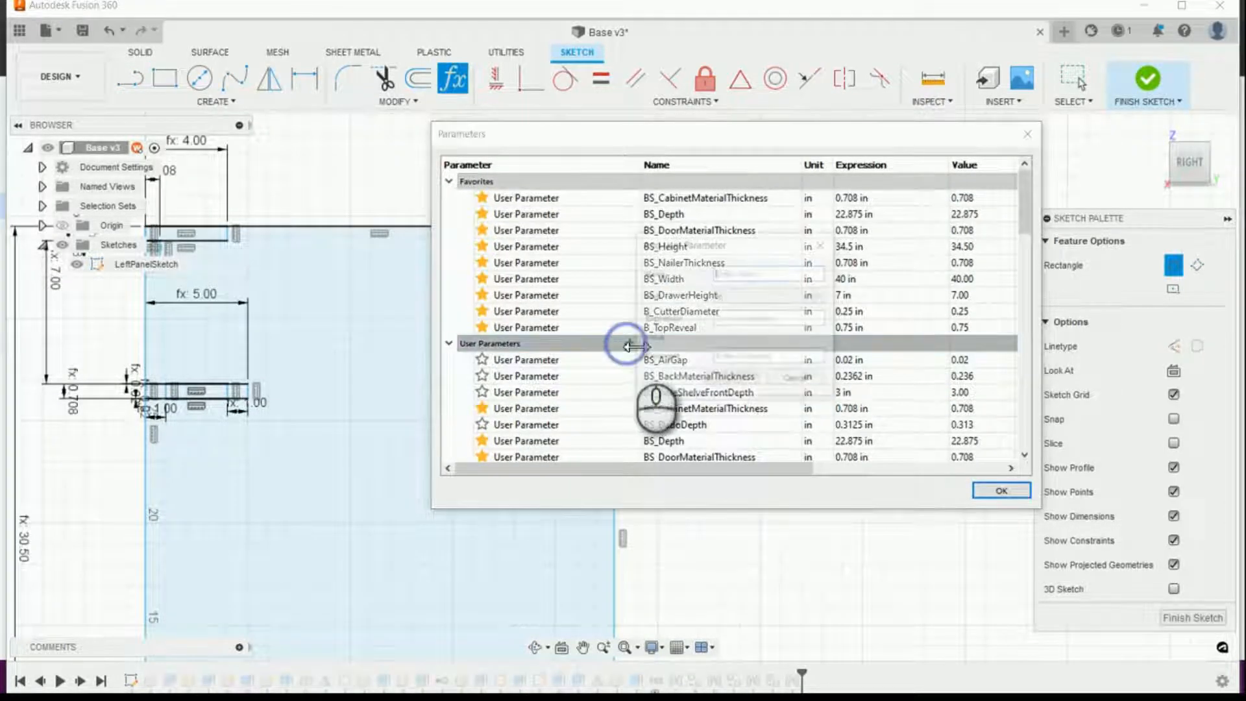
pyautogui.write('B_Nai')
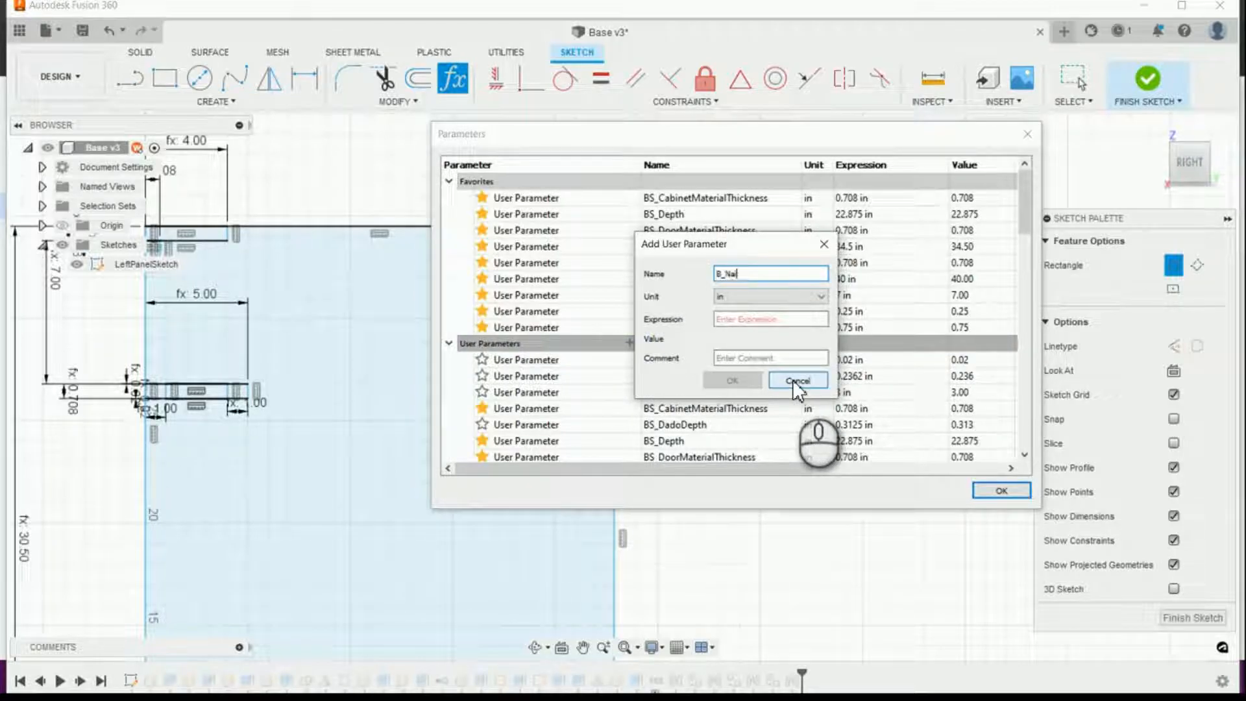
pyautogui.write('lerWidth')
pyautogui.press('Tab')
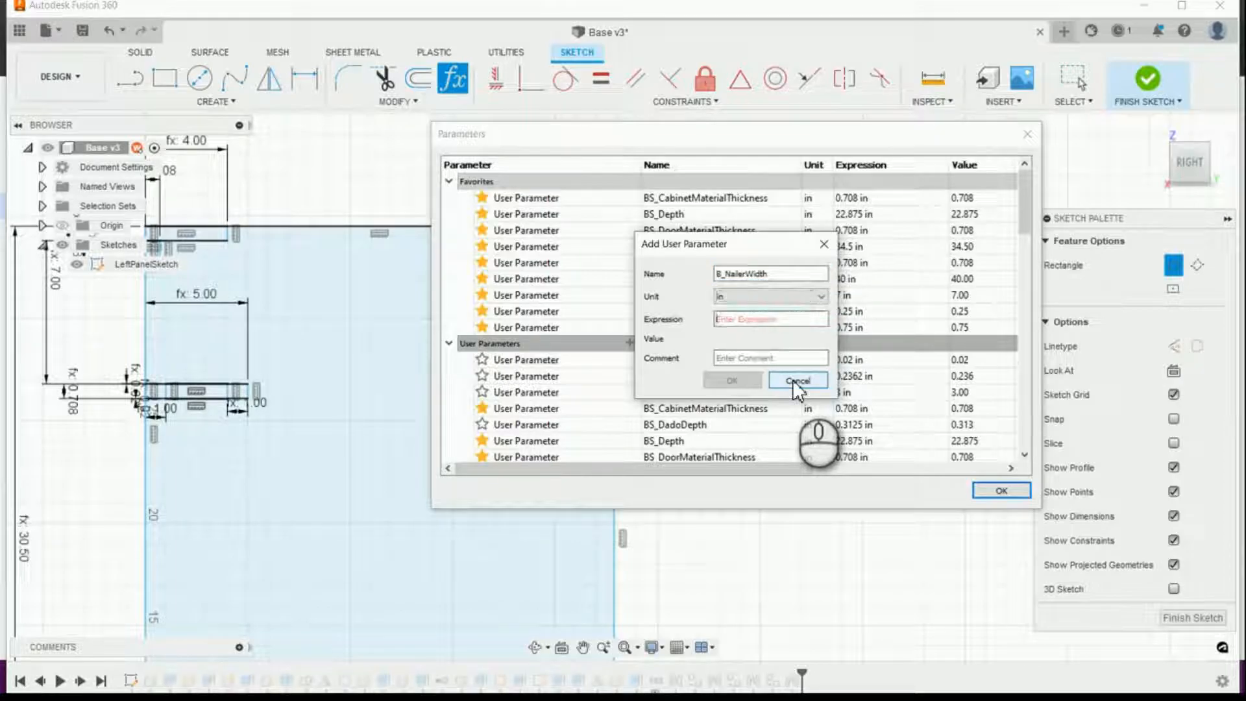
pyautogui.write('4')
pyautogui.click(732, 381)
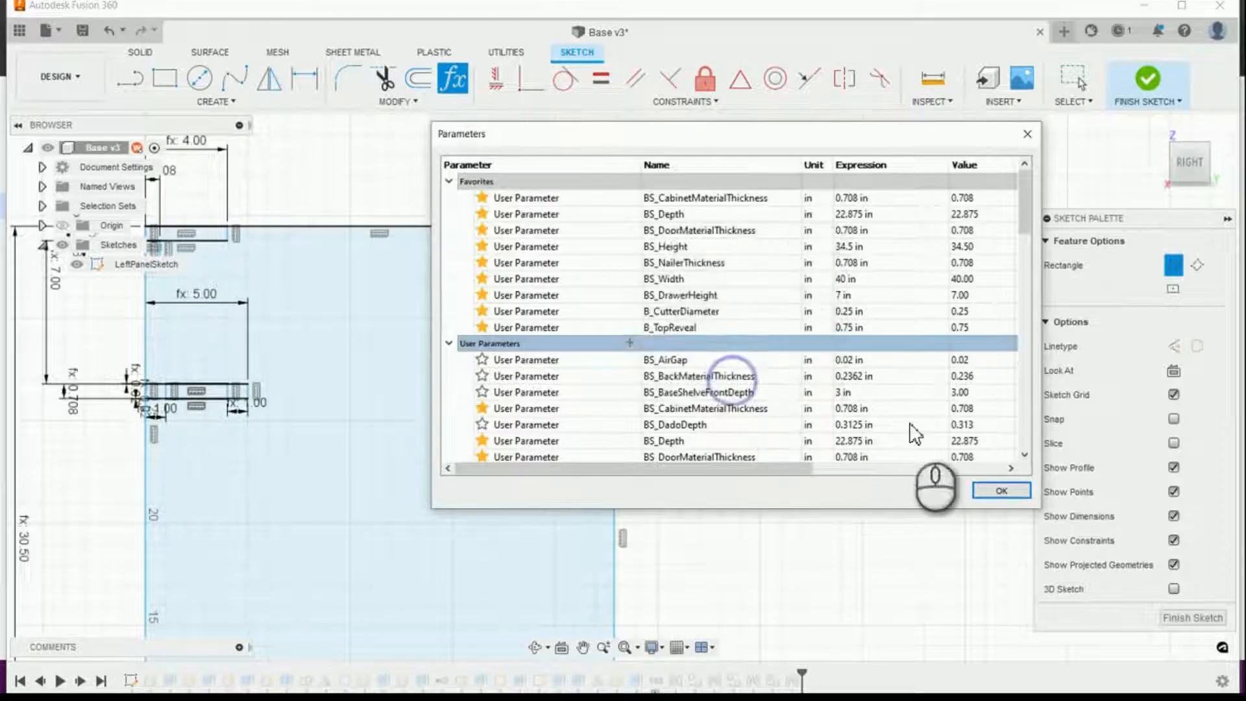
pyautogui.click(1002, 491)
# Step: Dimension the rear nailer rectangle's height, from the stretcher's underside to its lower edge, with BS_NailerThickness
pyautogui.click(304, 79)
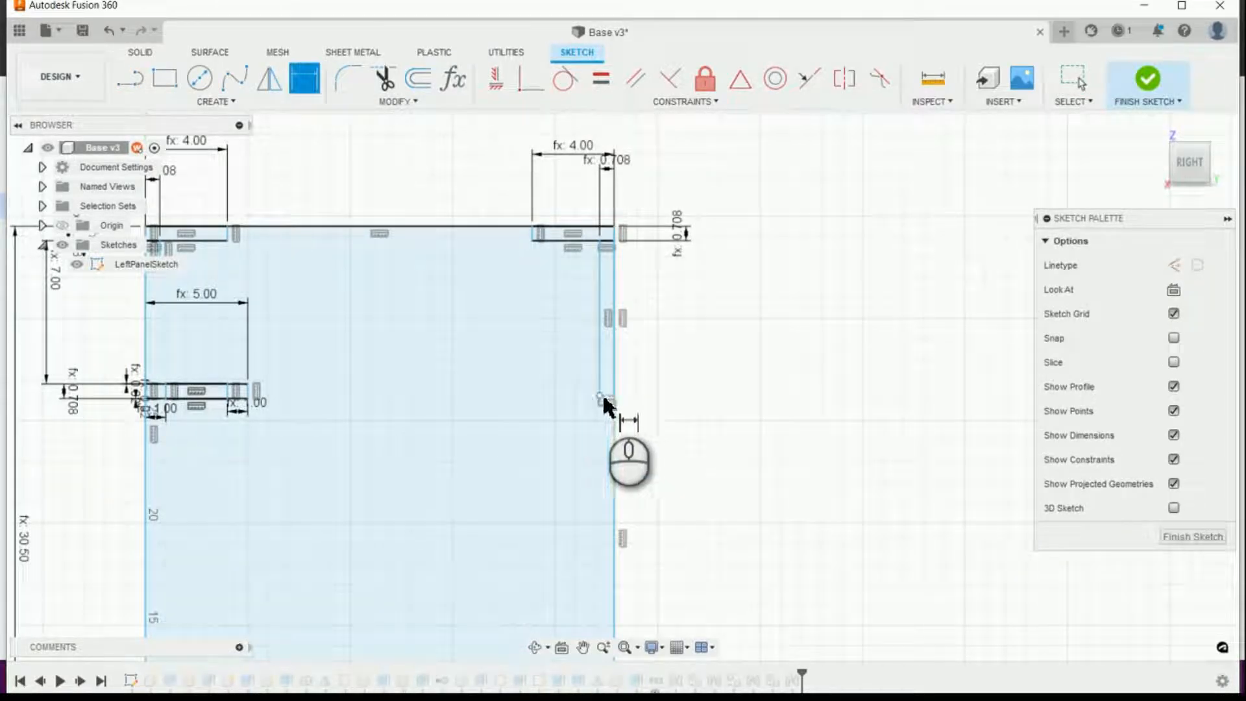
pyautogui.scroll(3, 609, 398)
pyautogui.scroll(-3, 613, 398)
pyautogui.scroll(1, 620, 239)
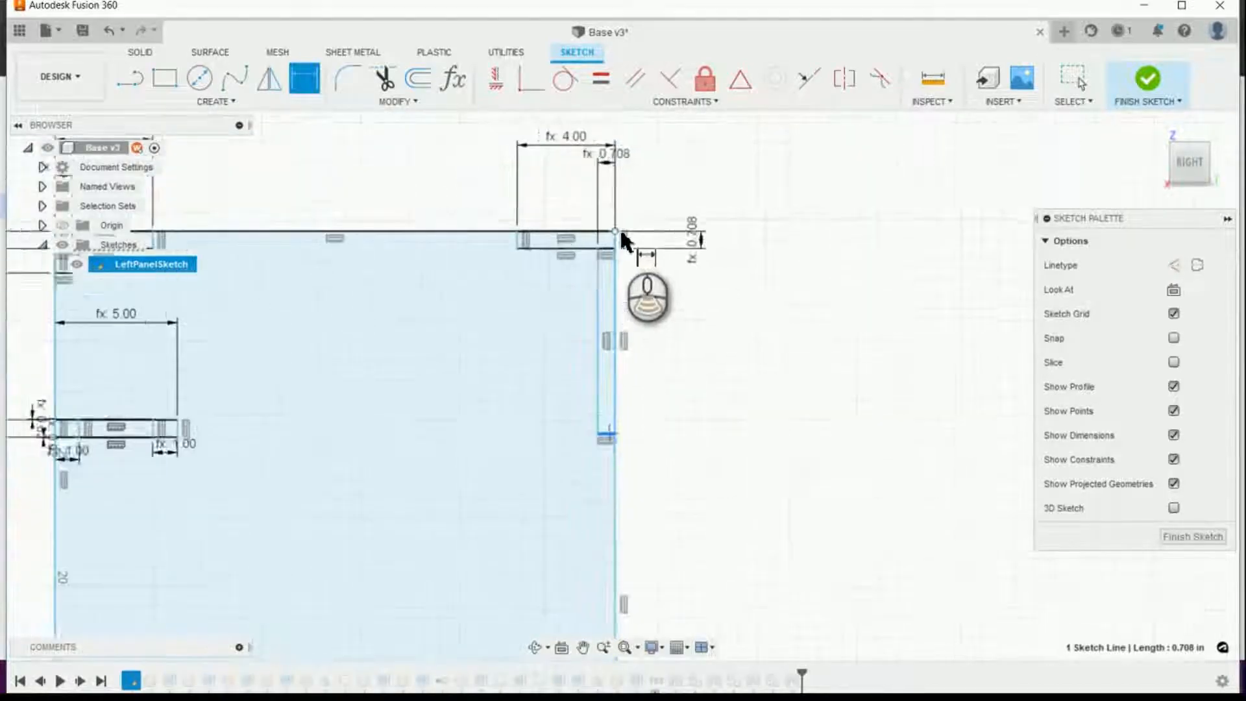
pyautogui.scroll(1, 621, 239)
pyautogui.click(597, 256)
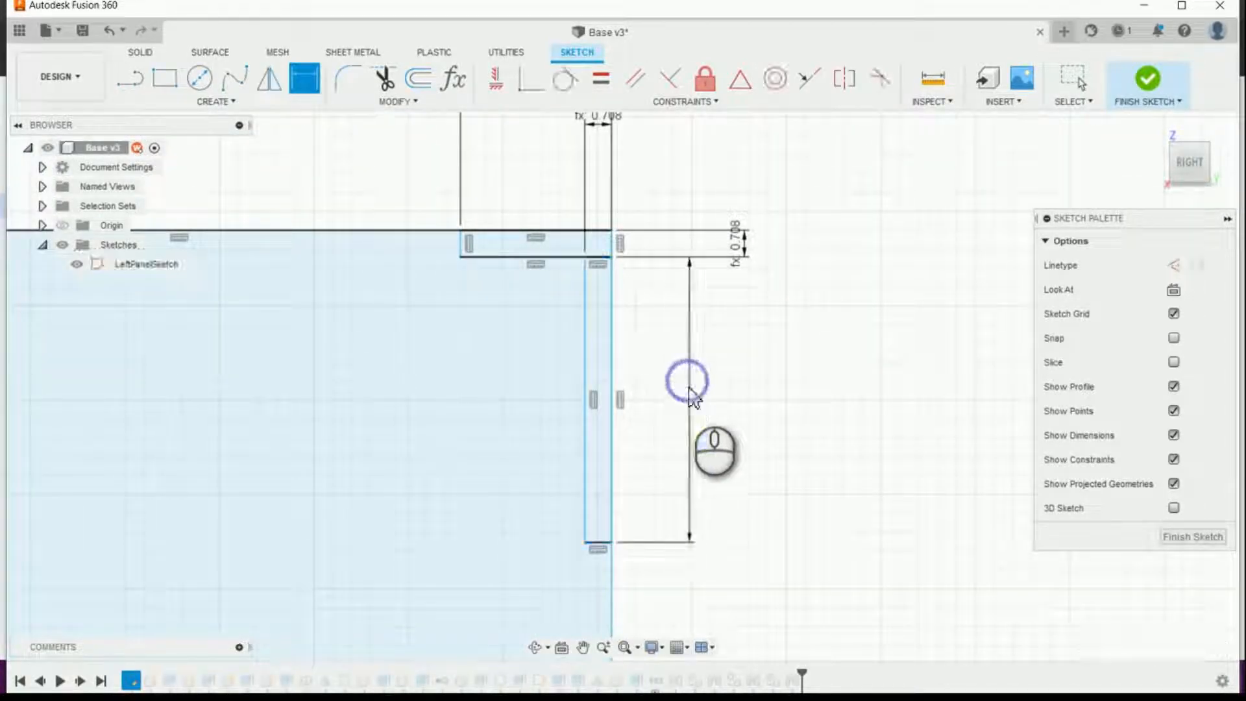
pyautogui.click(690, 390)
pyautogui.write('B')
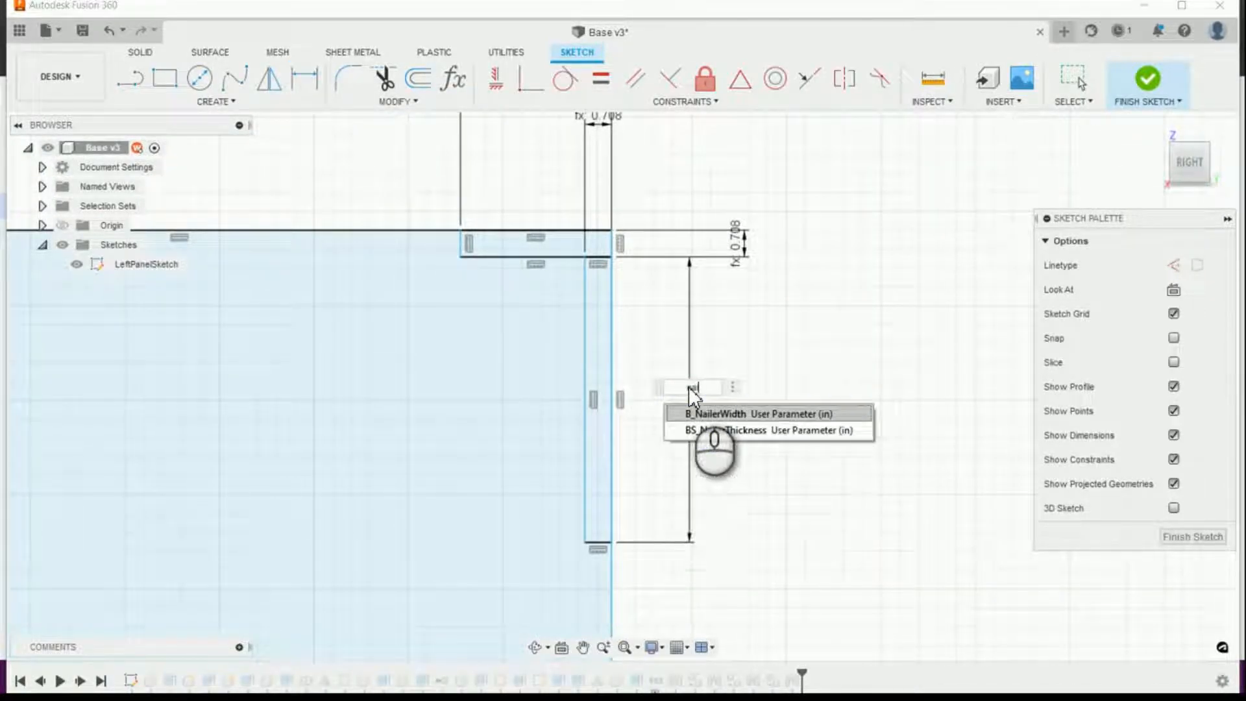
pyautogui.write('ai')
pyautogui.press('Down')
pyautogui.press('Return')
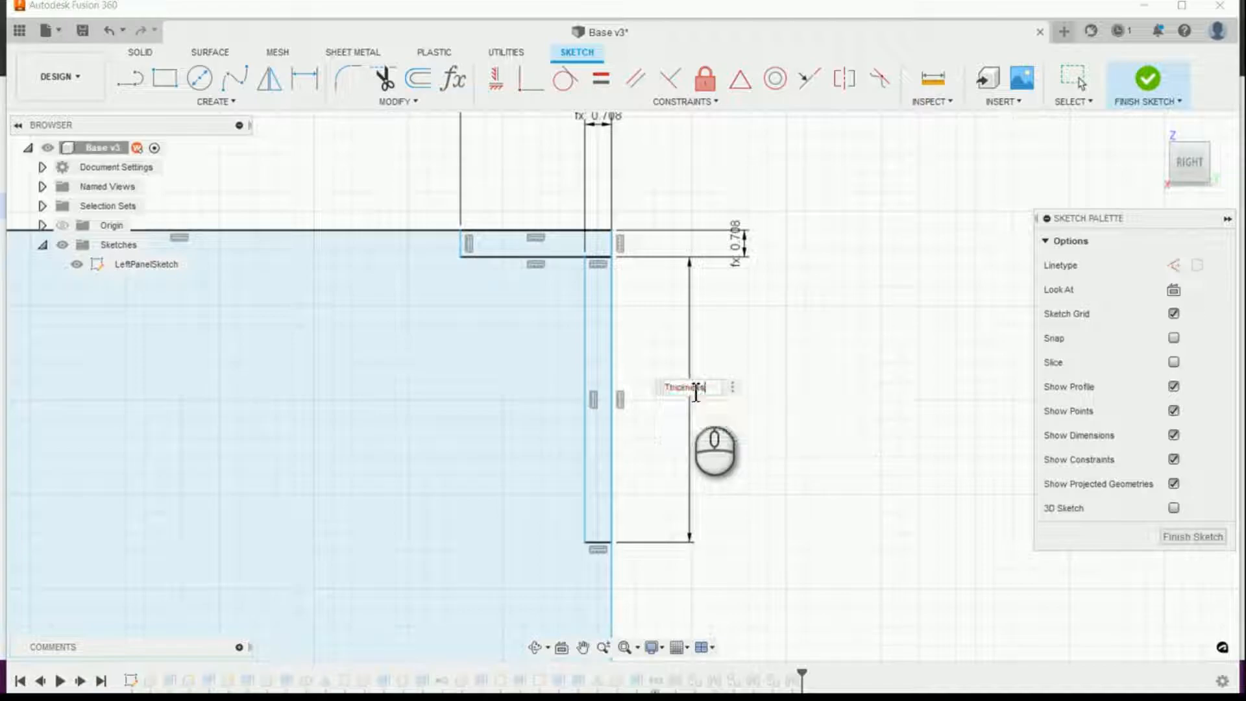
pyautogui.press('Return')
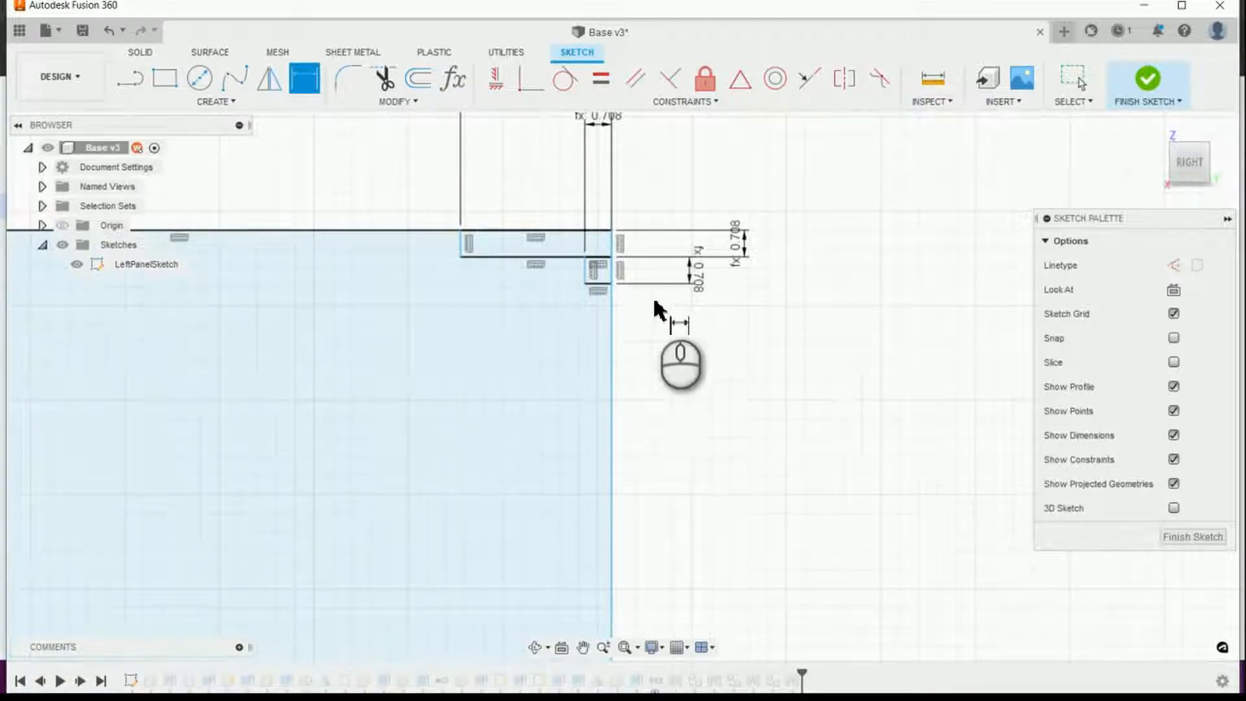
# Step: Set the rear nailer rectangle's height dimension to the parameter B_NailerWidth
pyautogui.doubleClick(699, 284)
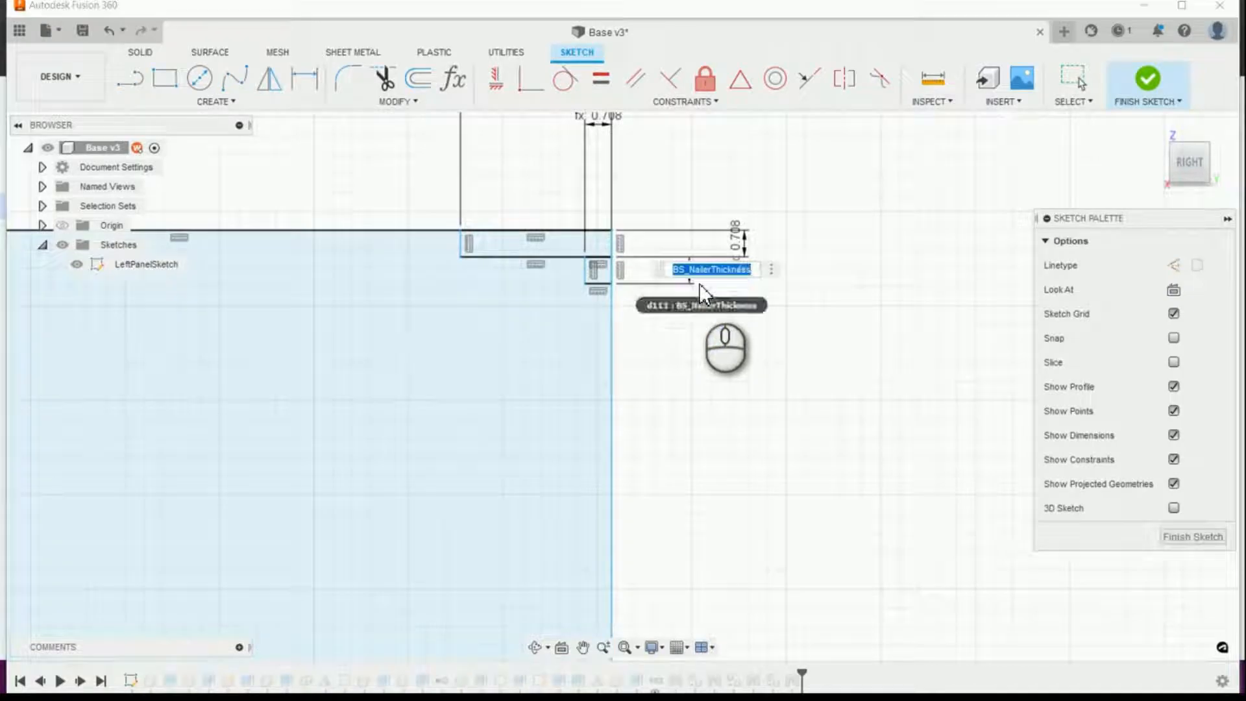
pyautogui.write('na')
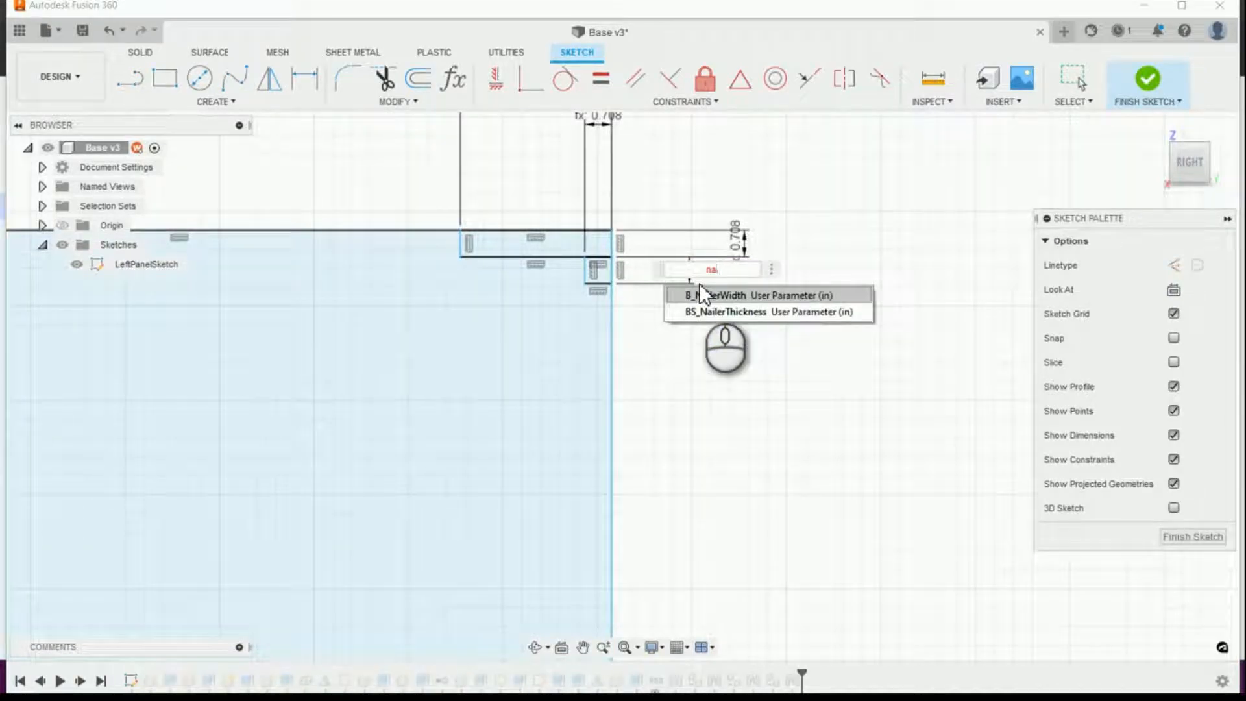
pyautogui.click(700, 291)
pyautogui.press('Return')
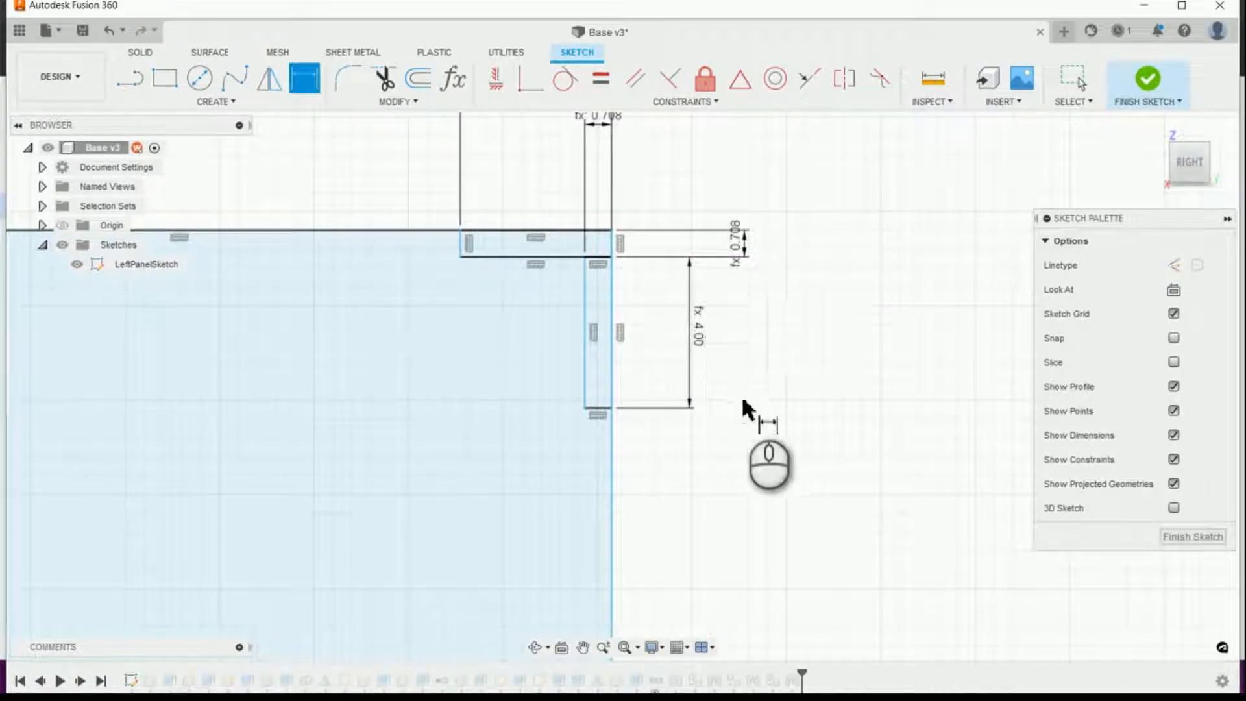
# Step: Sketch a narrow back-panel rectangle about 29.83 in high near the rear edge, from within the rear stretcher profile to within the bottom panel profile
pyautogui.scroll(-1, 909, 451)
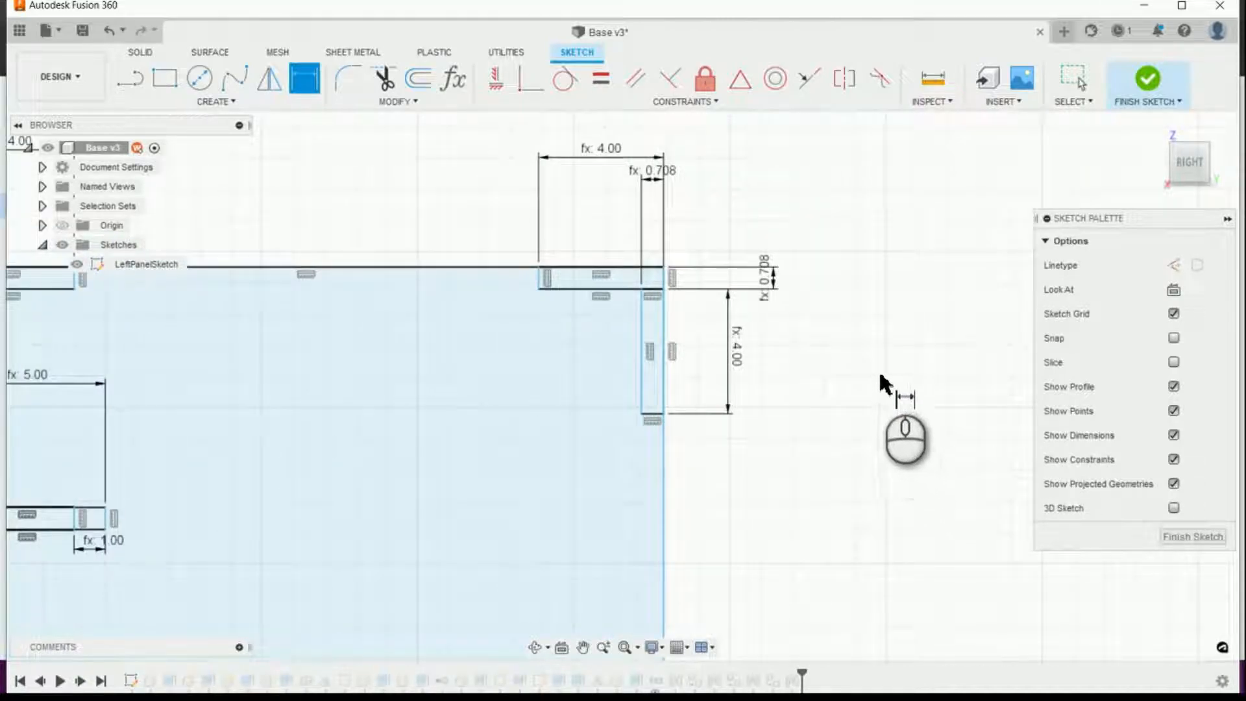
pyautogui.scroll(-1, 870, 367)
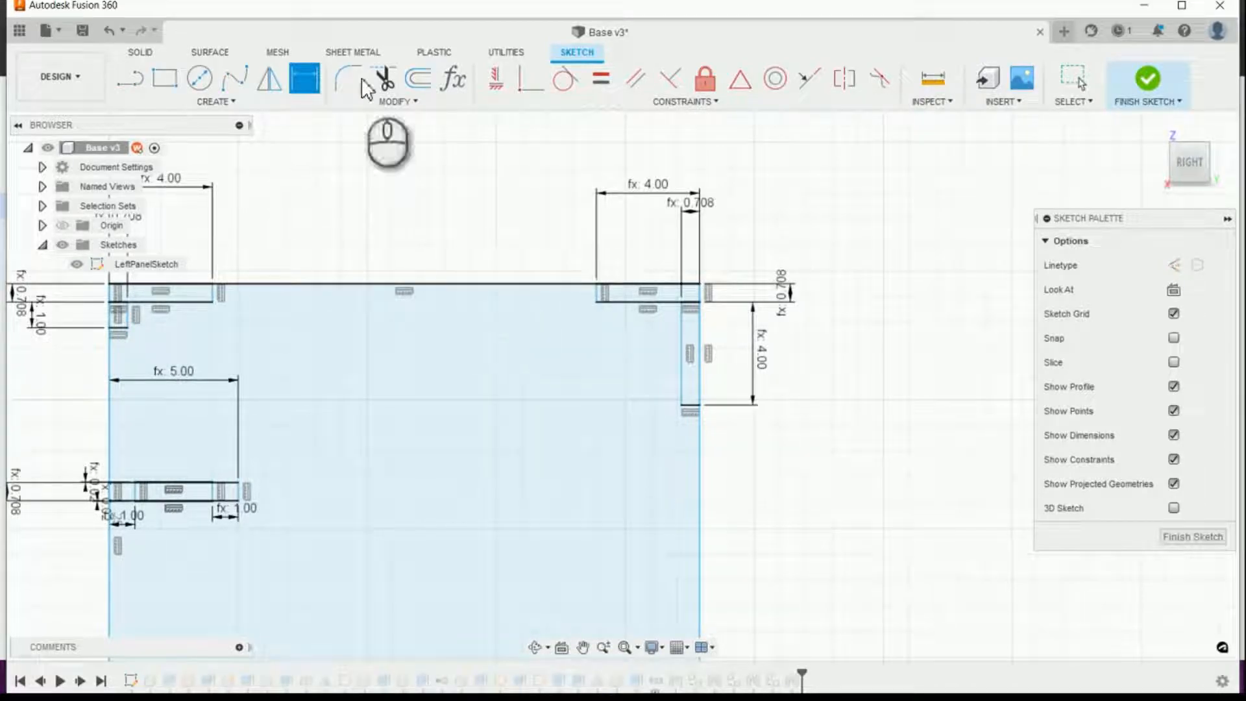
pyautogui.click(159, 81)
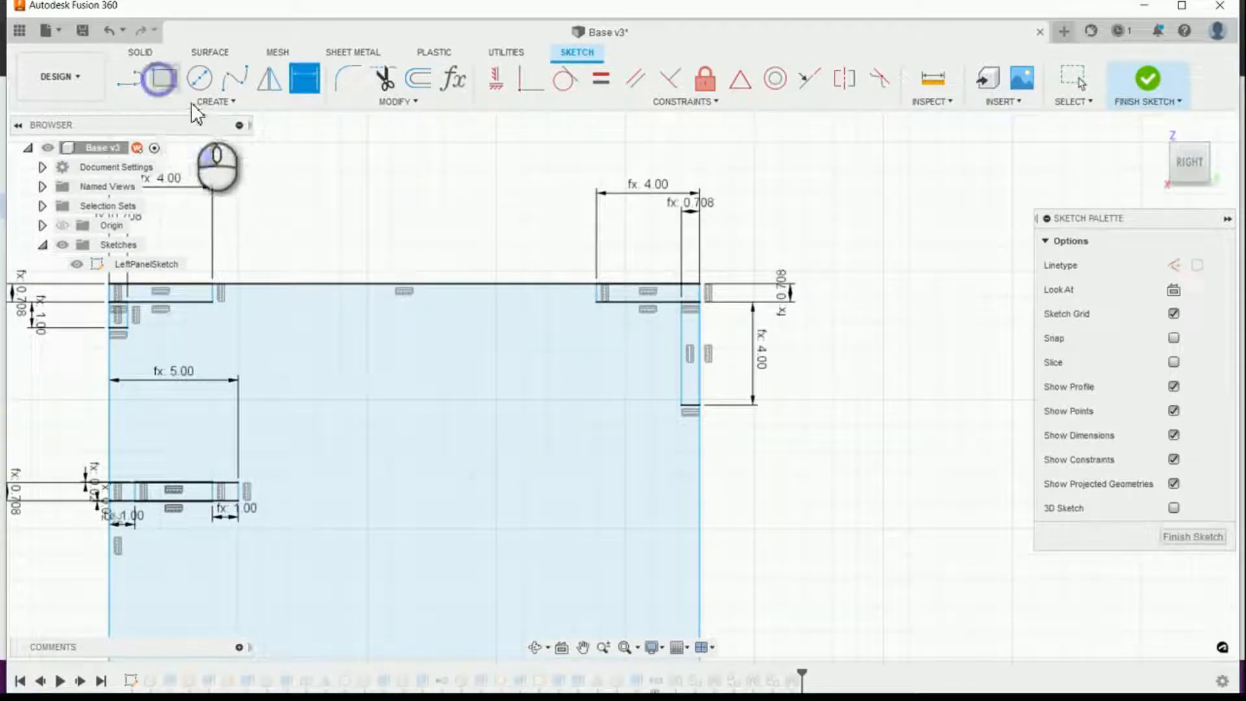
pyautogui.scroll(2, 665, 328)
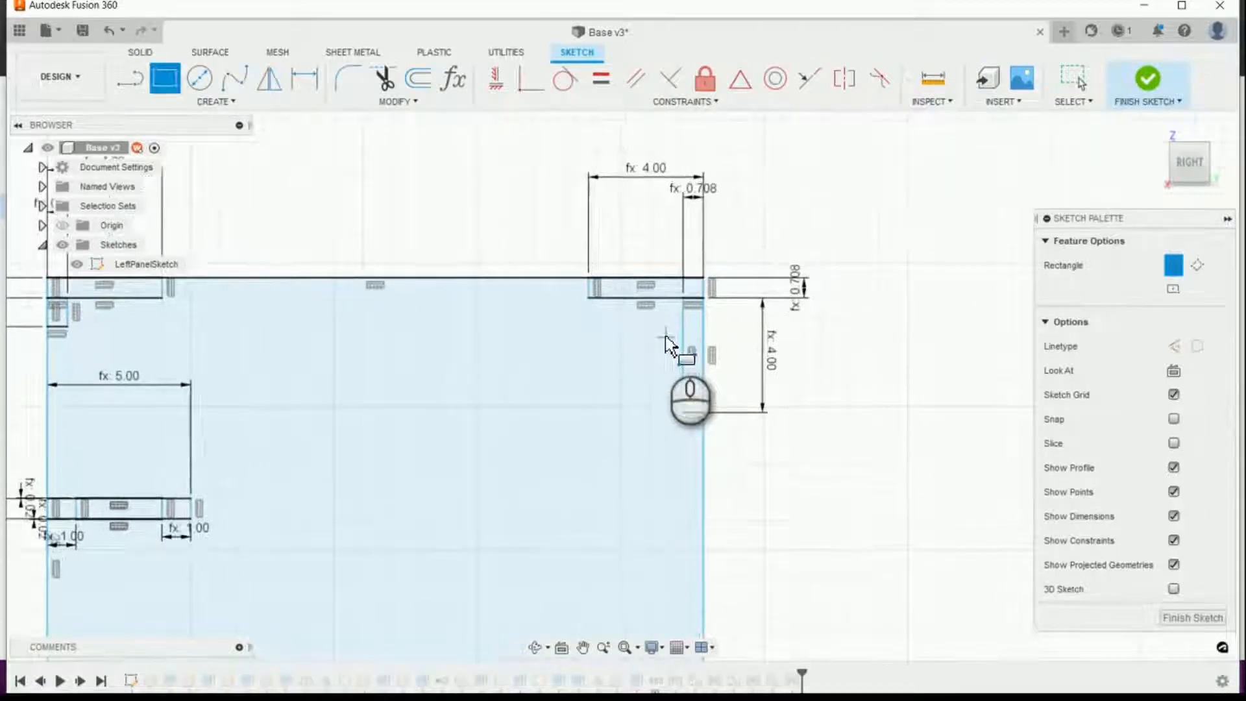
pyautogui.scroll(2, 662, 296)
pyautogui.click(661, 285)
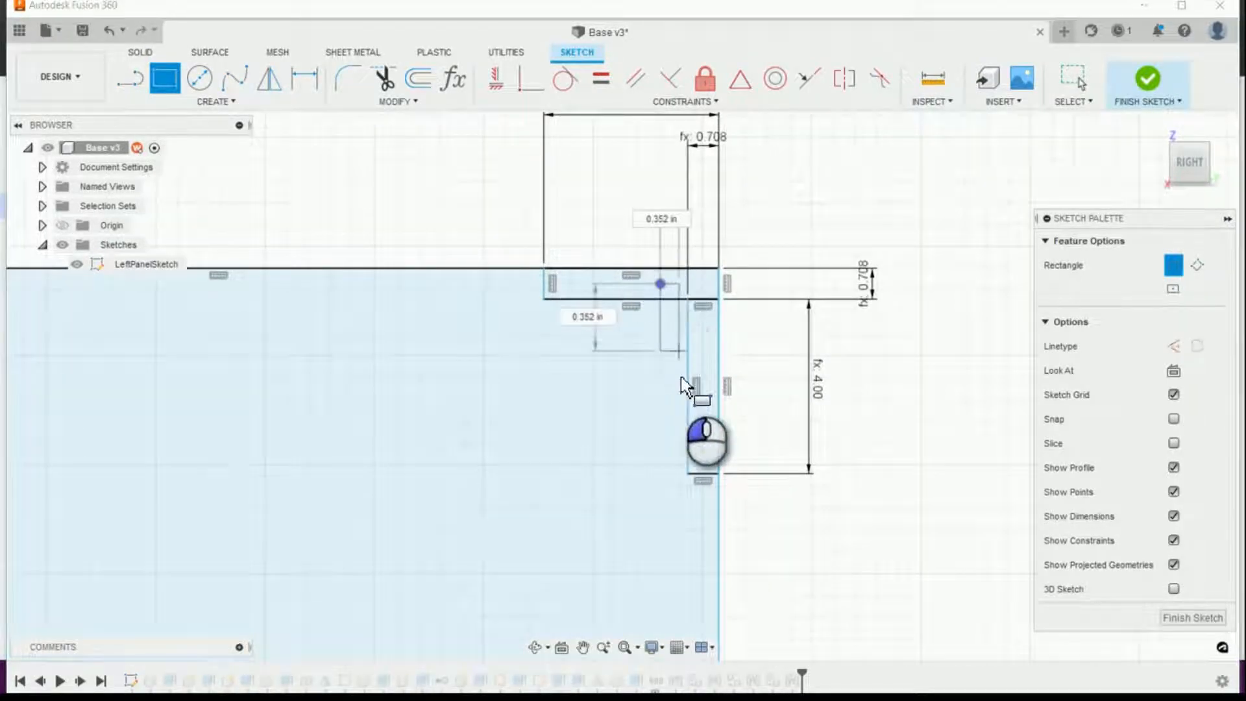
pyautogui.scroll(-4, 668, 487)
pyautogui.scroll(-5, 628, 552)
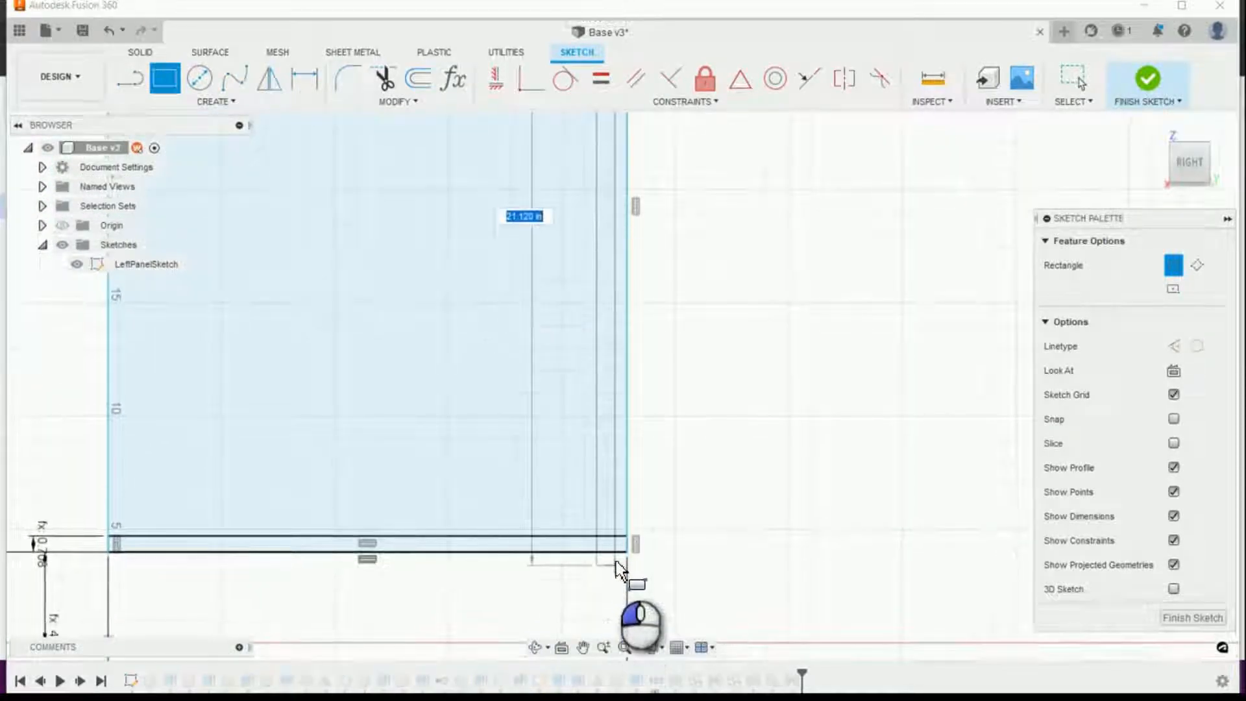
pyautogui.scroll(1, 616, 555)
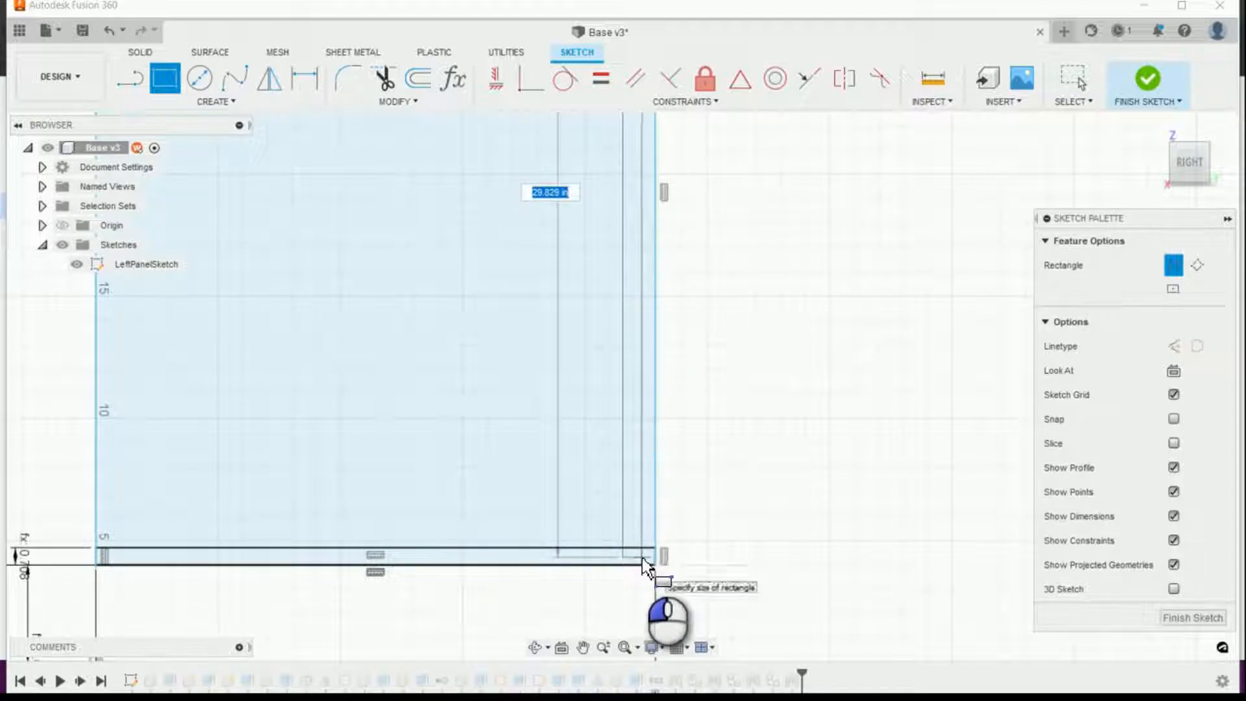
pyautogui.click(644, 565)
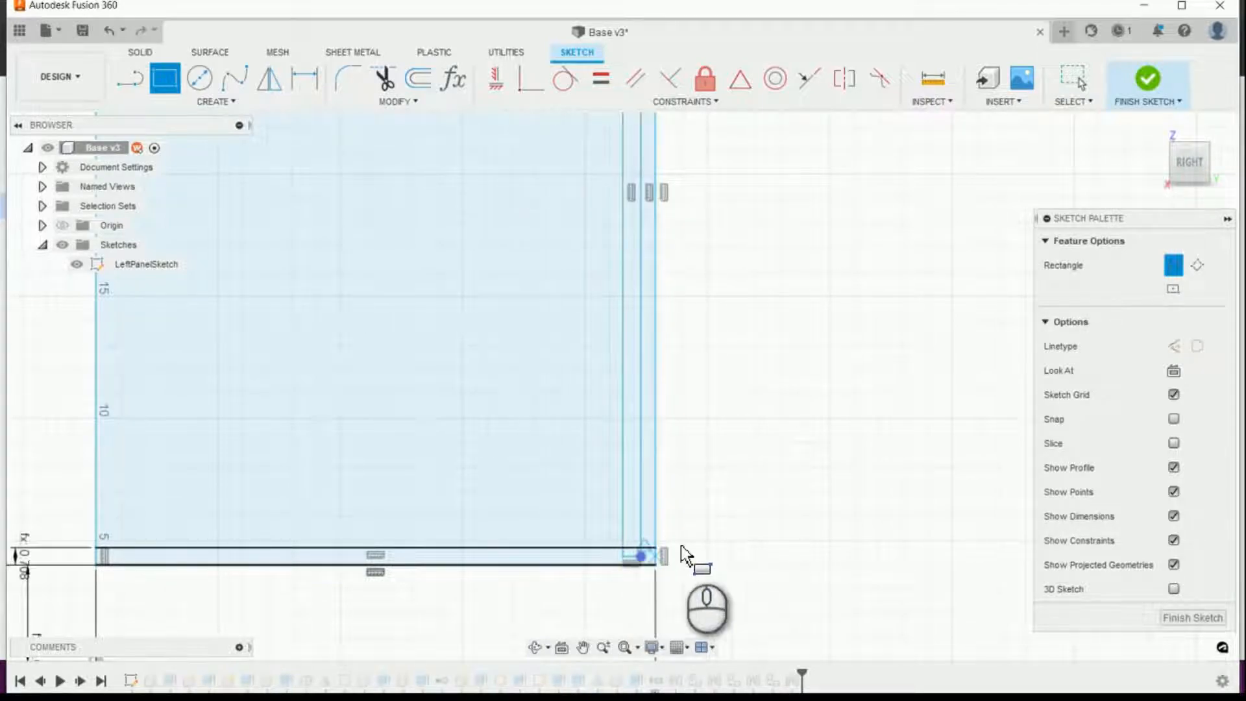
# Step: Dimension the back-panel rectangle's lower edge from the bottom panel's upper line, using BS_DadoDepth
pyautogui.scroll(5, 822, 377)
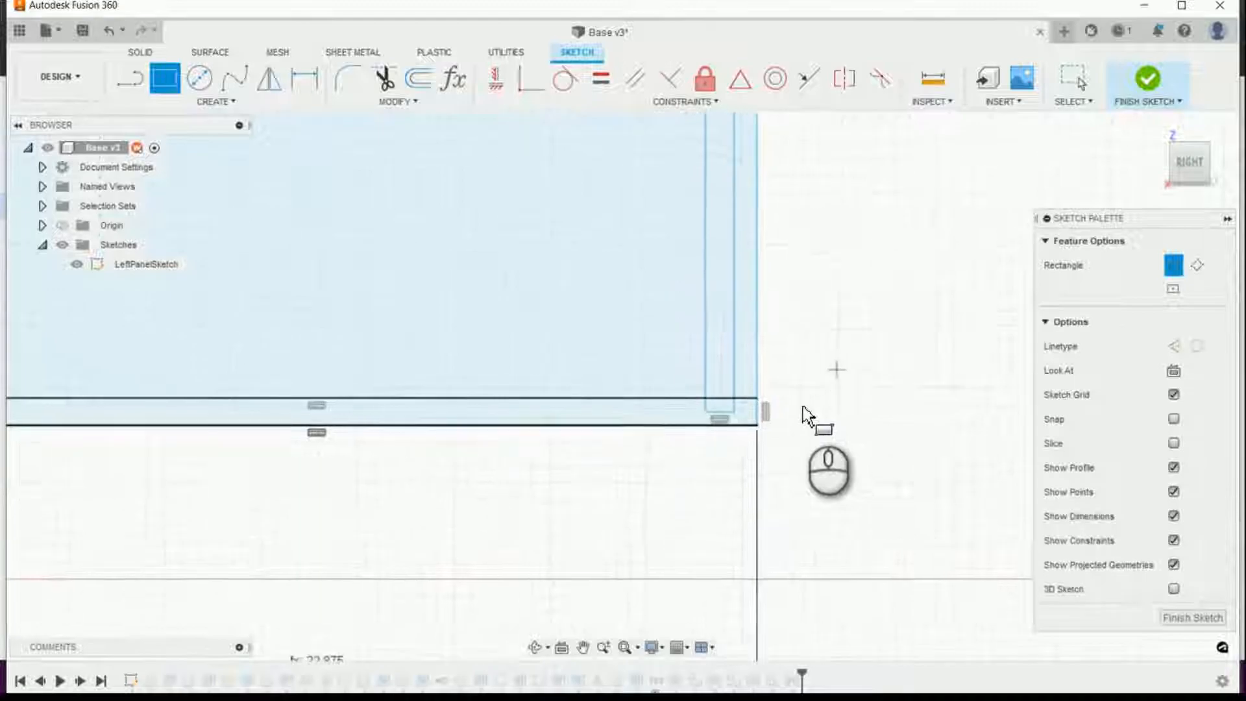
pyautogui.click(311, 90)
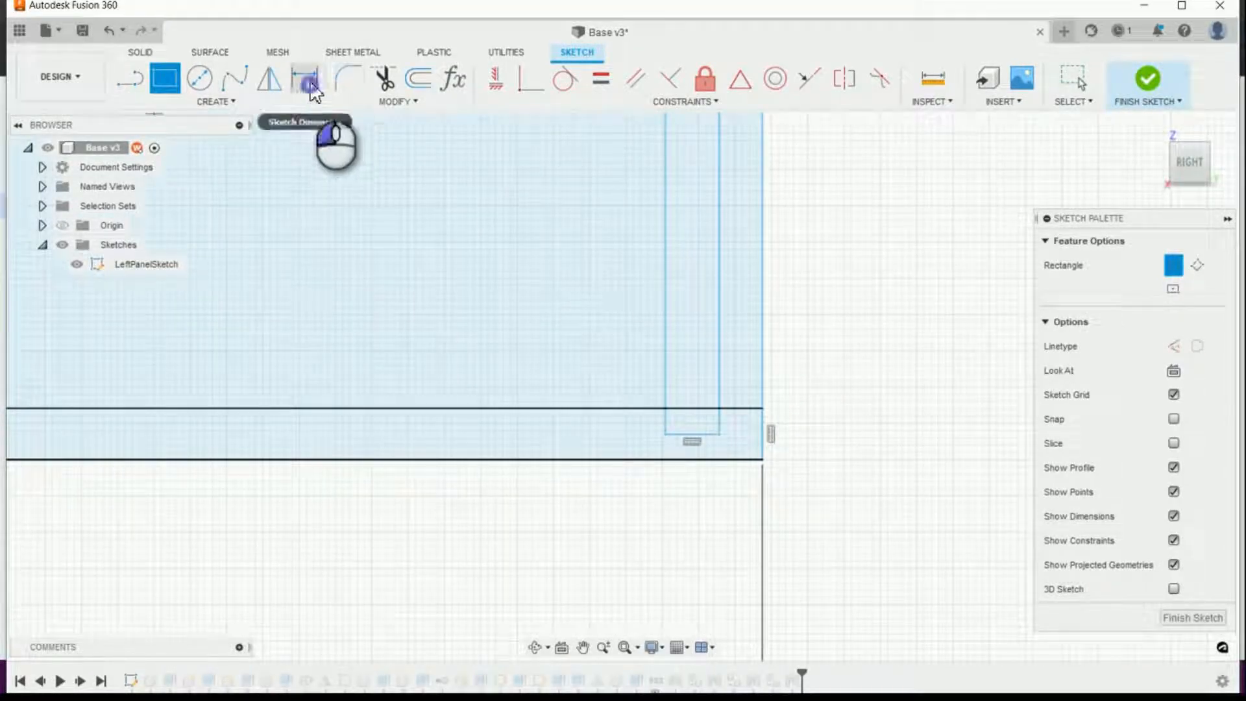
pyautogui.click(693, 435)
pyautogui.click(692, 409)
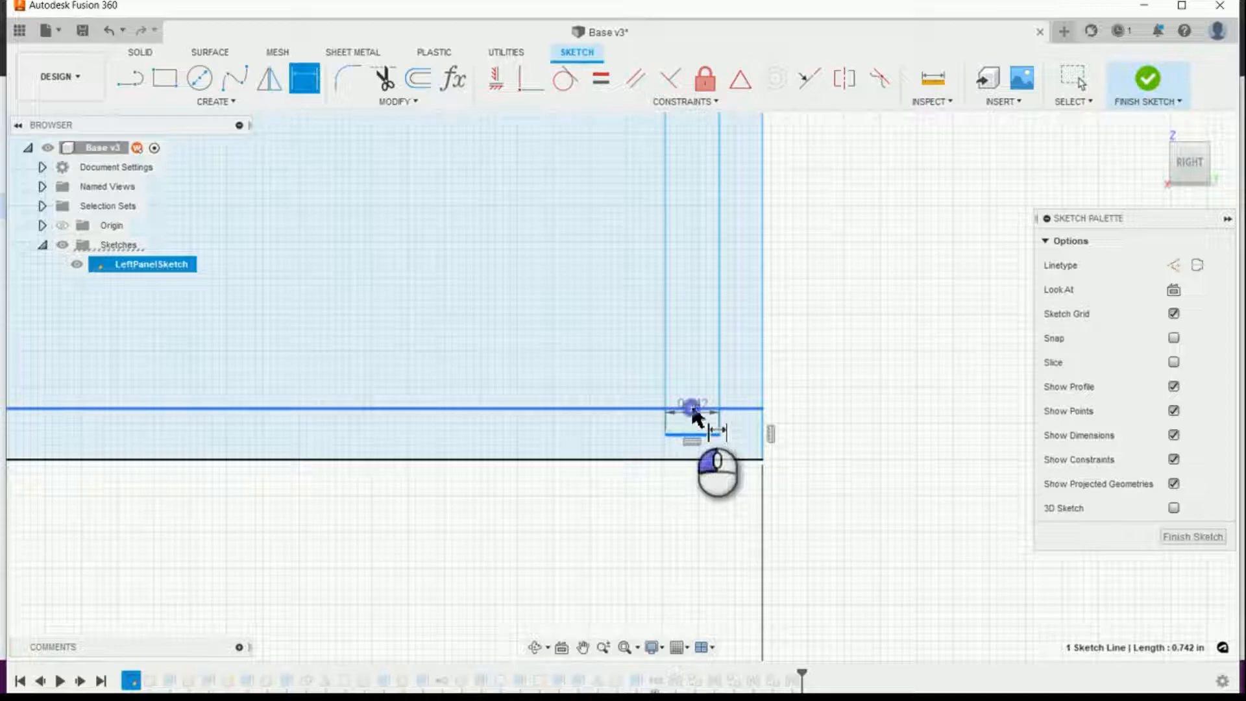
pyautogui.click(746, 416)
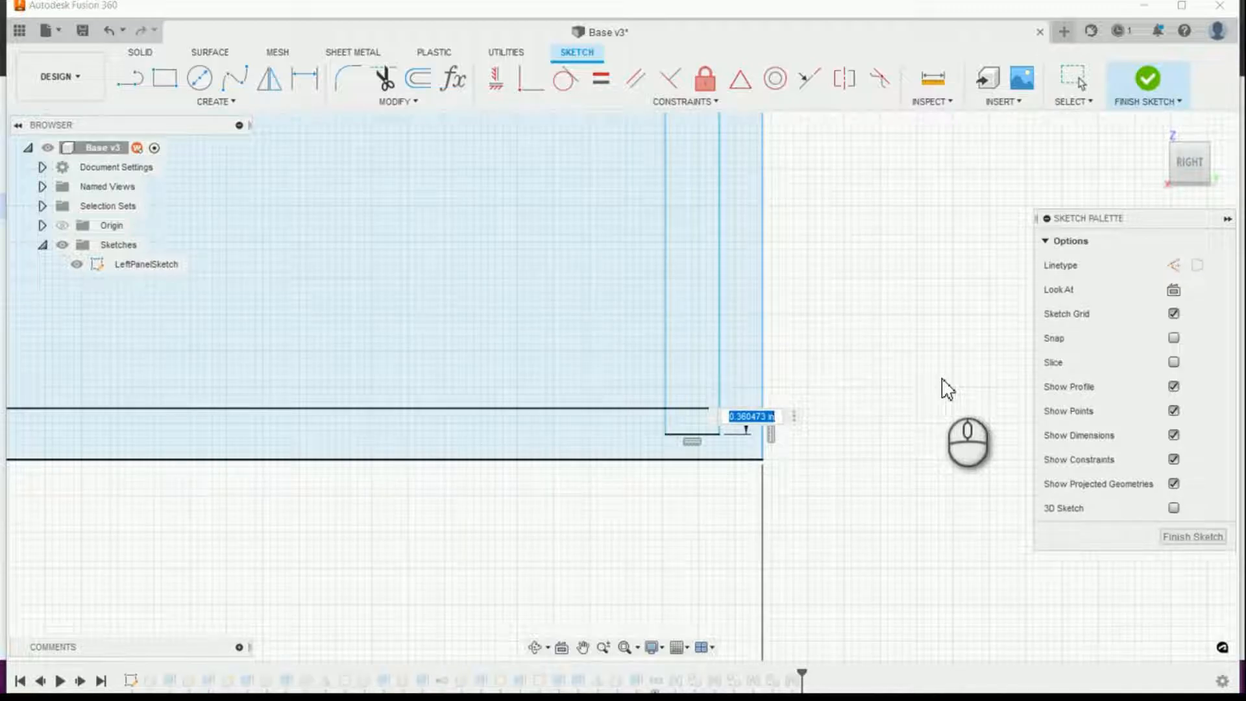
pyautogui.write('da')
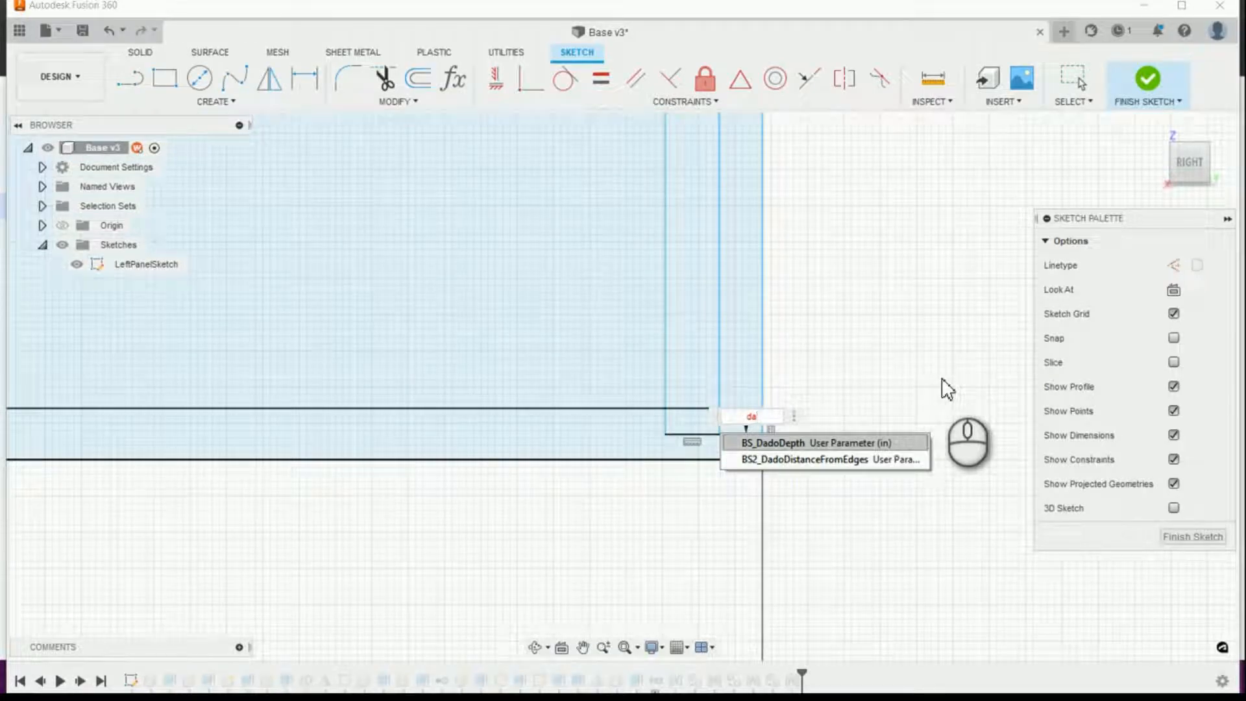
pyautogui.press('Return')
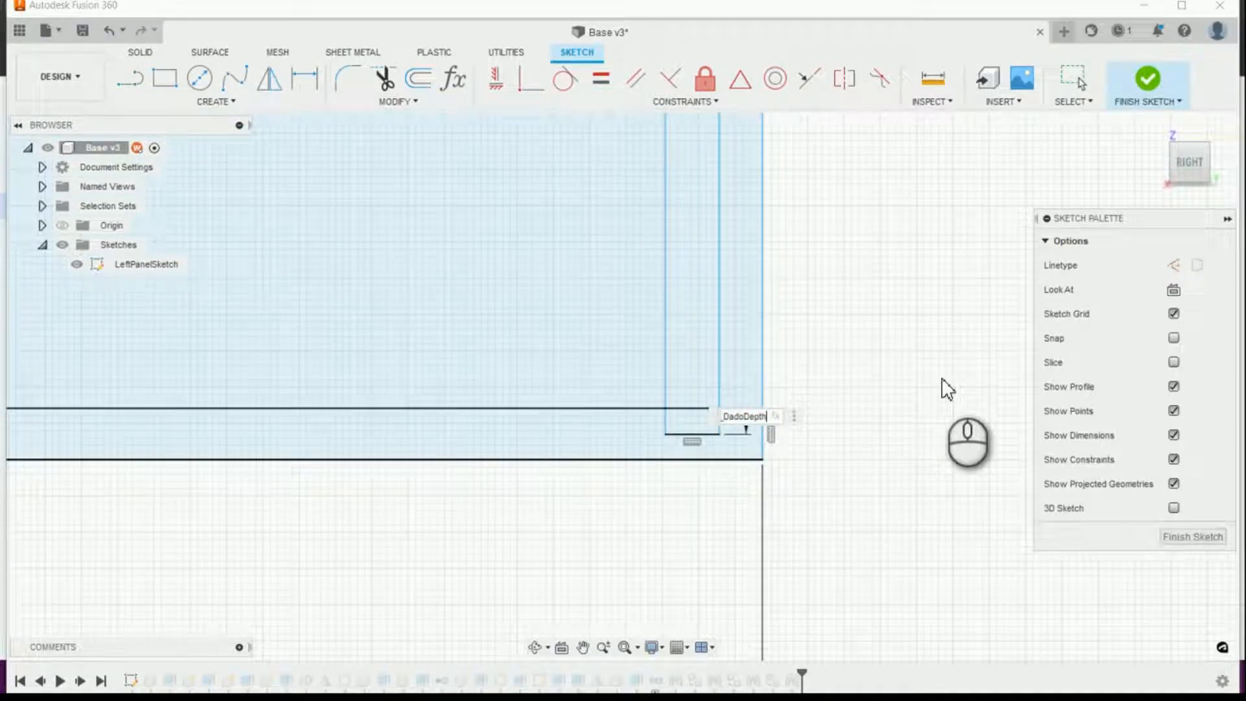
pyautogui.press('Return')
# Step: Dimension the back-panel rectangle's upper edge from the rear stretcher's underside, using BS_DadoDepth
pyautogui.scroll(-6, 802, 519)
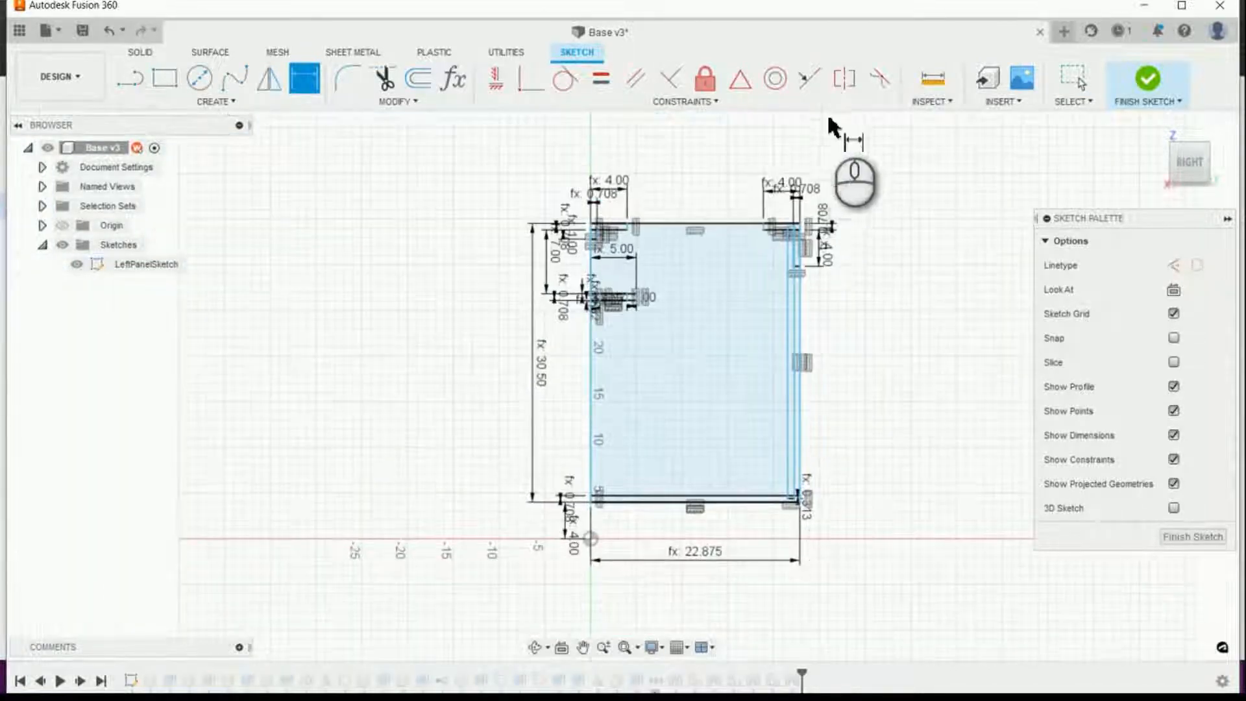
pyautogui.scroll(6, 805, 311)
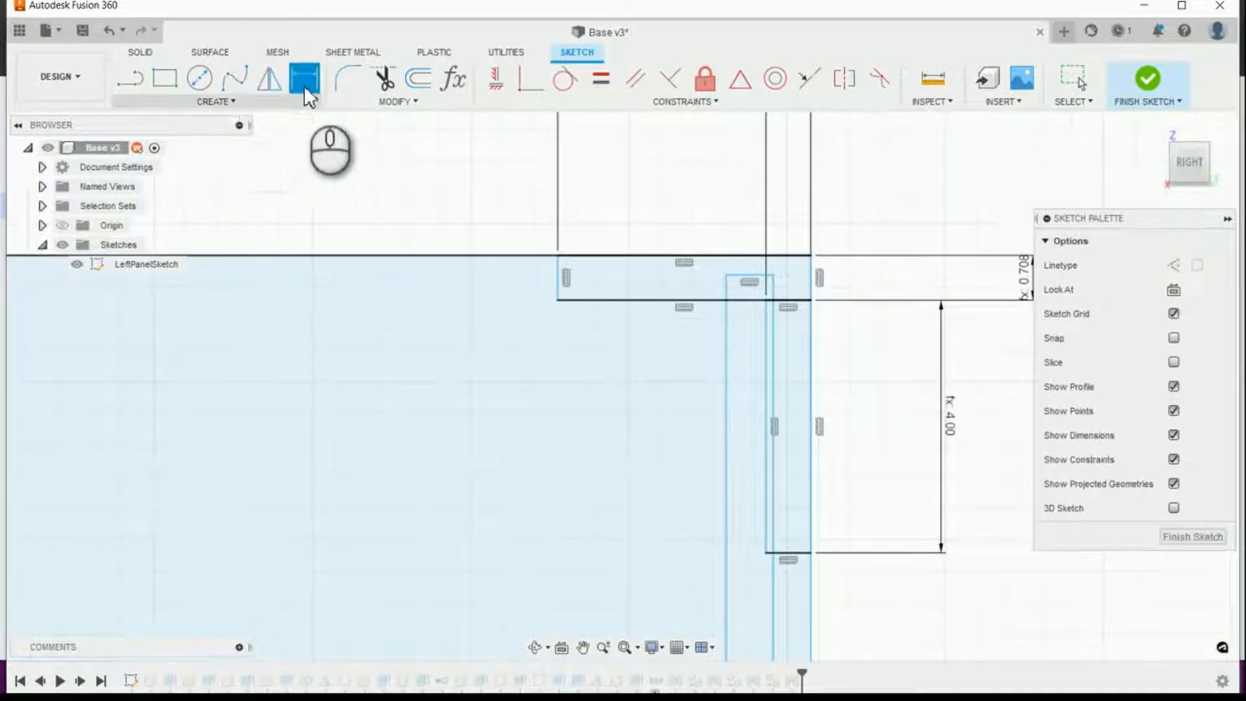
pyautogui.click(751, 280)
pyautogui.click(742, 297)
pyautogui.click(662, 282)
pyautogui.write('Ba')
pyautogui.press('Return')
pyautogui.press('Return')
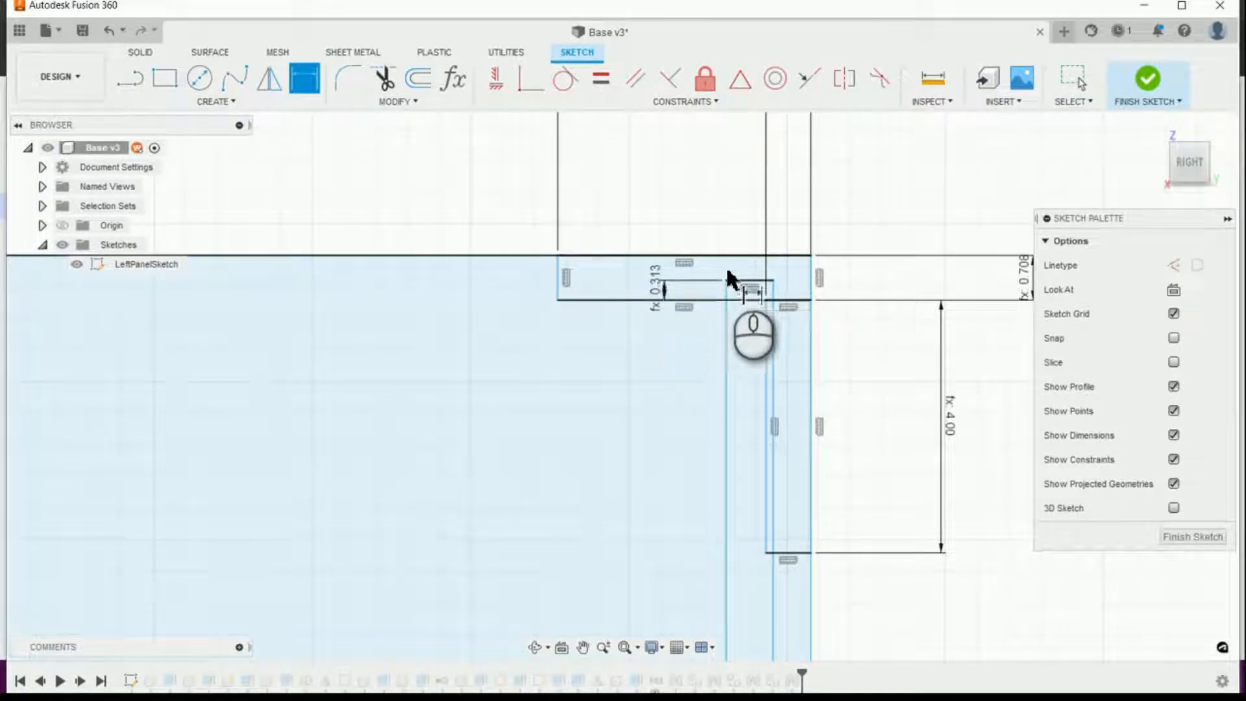
# Step: Apply a Coincident constraint between the back-panel rectangle's rear side and the nailer's upper inner corner
pyautogui.scroll(-5, 790, 287)
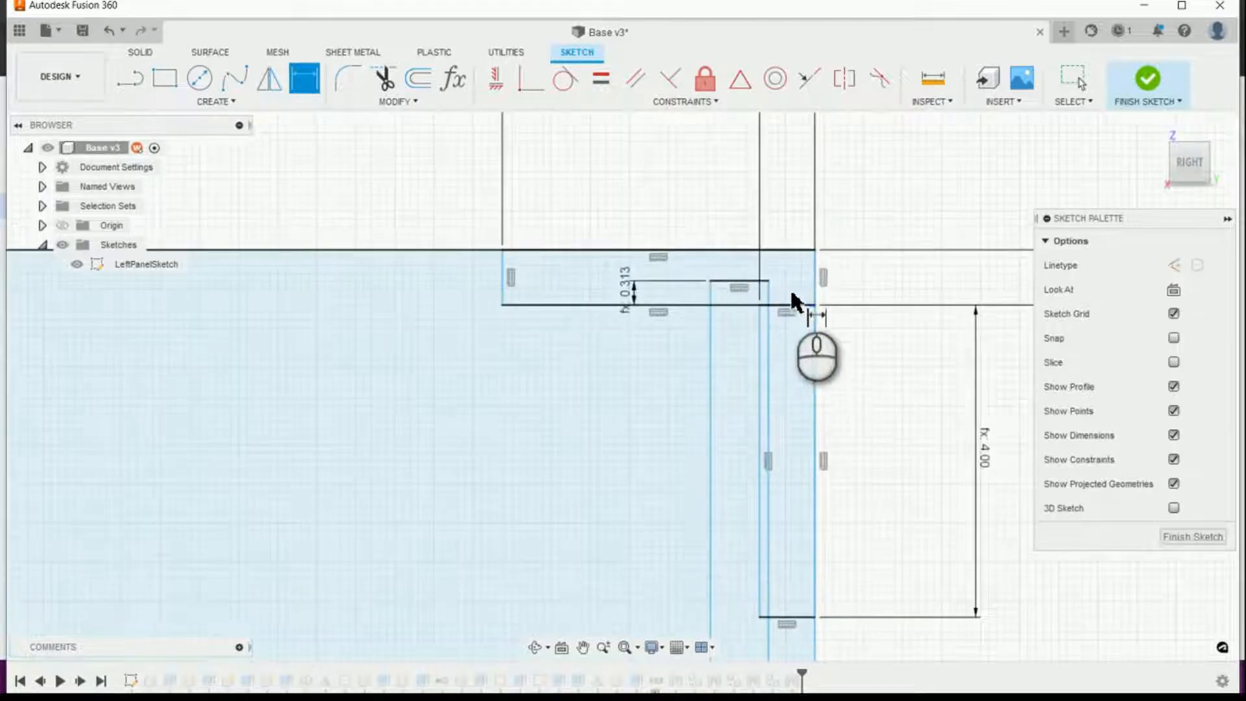
pyautogui.scroll(5, 763, 307)
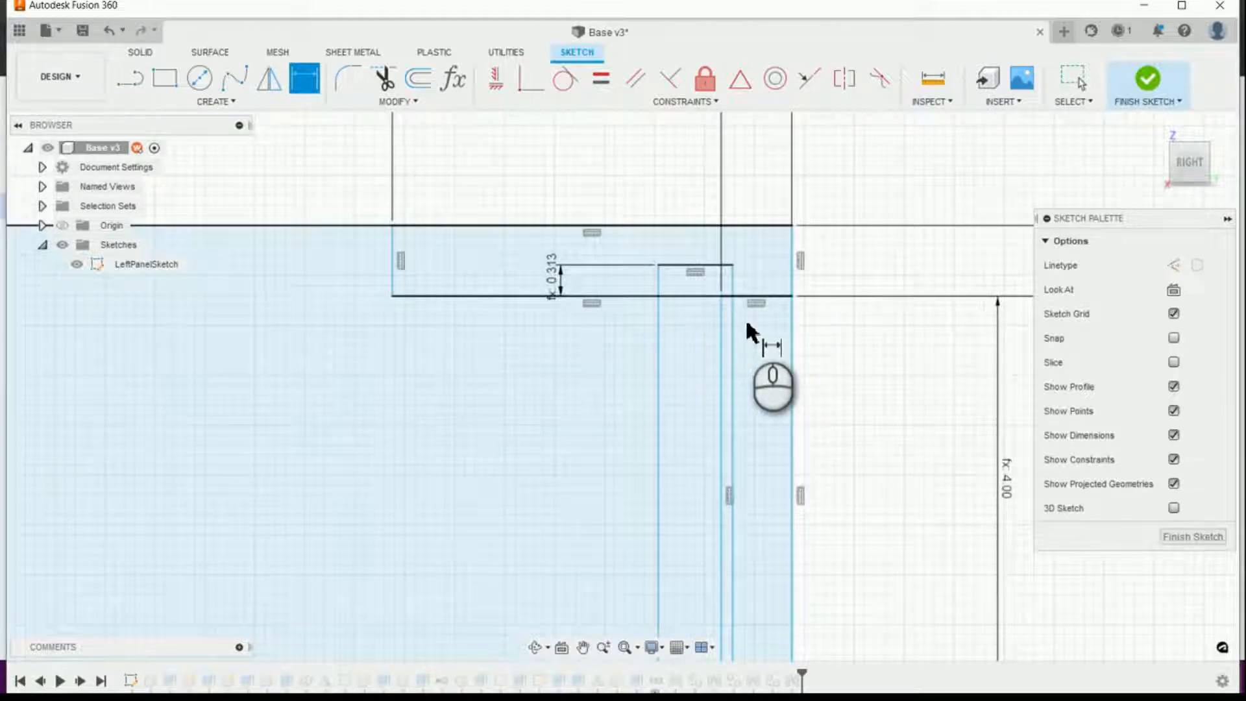
pyautogui.scroll(-3, 747, 328)
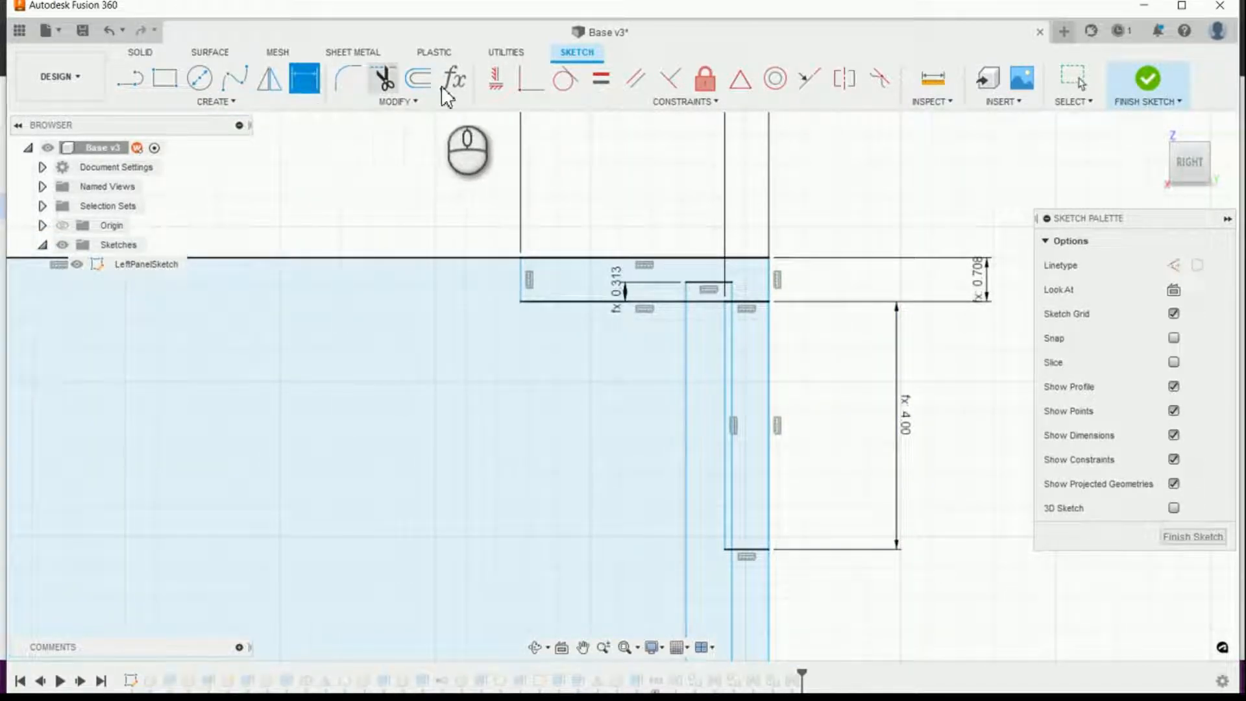
pyautogui.click(526, 87)
pyautogui.click(734, 328)
pyautogui.click(725, 304)
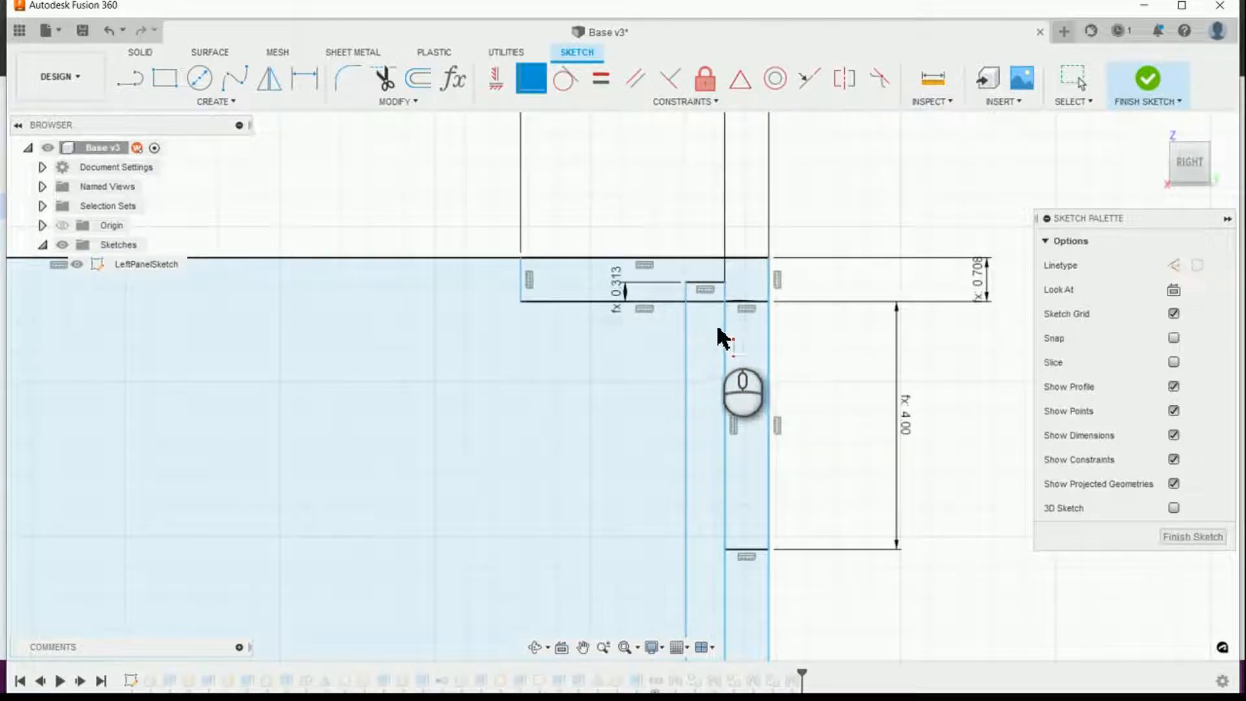
pyautogui.scroll(-5, 720, 338)
pyautogui.scroll(4, 711, 416)
pyautogui.scroll(-5, 690, 267)
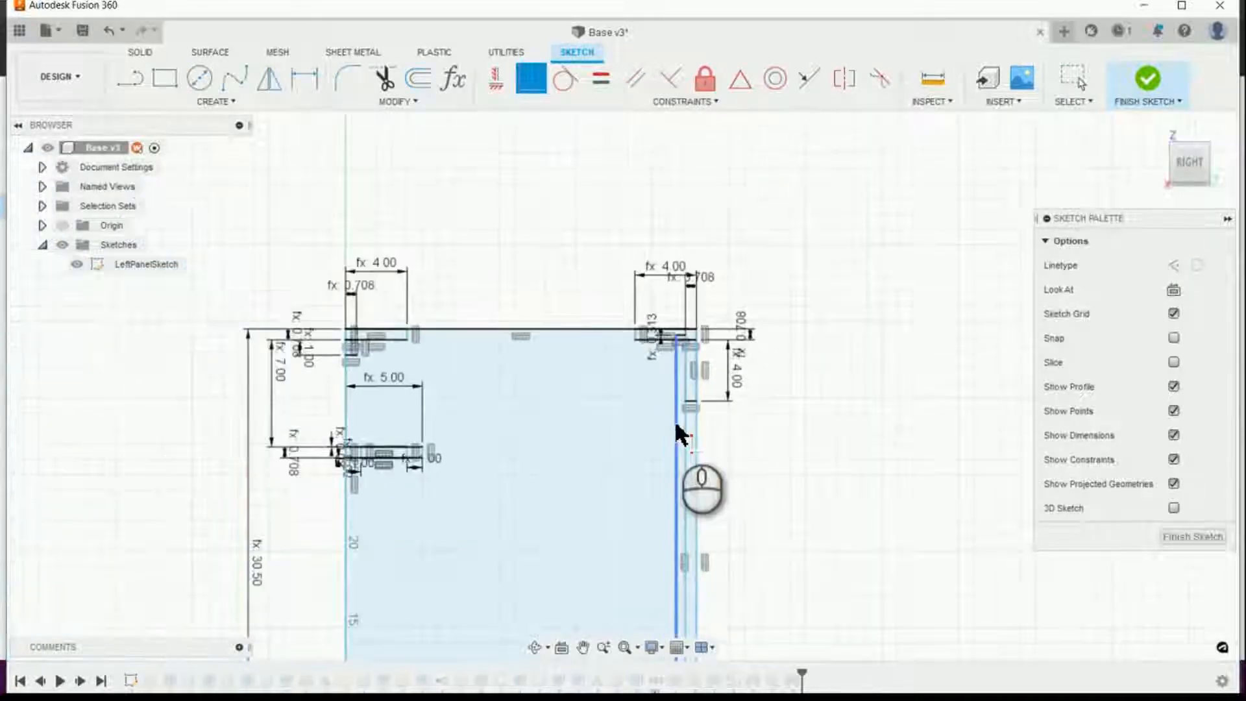
# Step: Draw a horizontal construction line between the midpoints of the back-panel rectangle's two long sides
pyautogui.scroll(6, 678, 432)
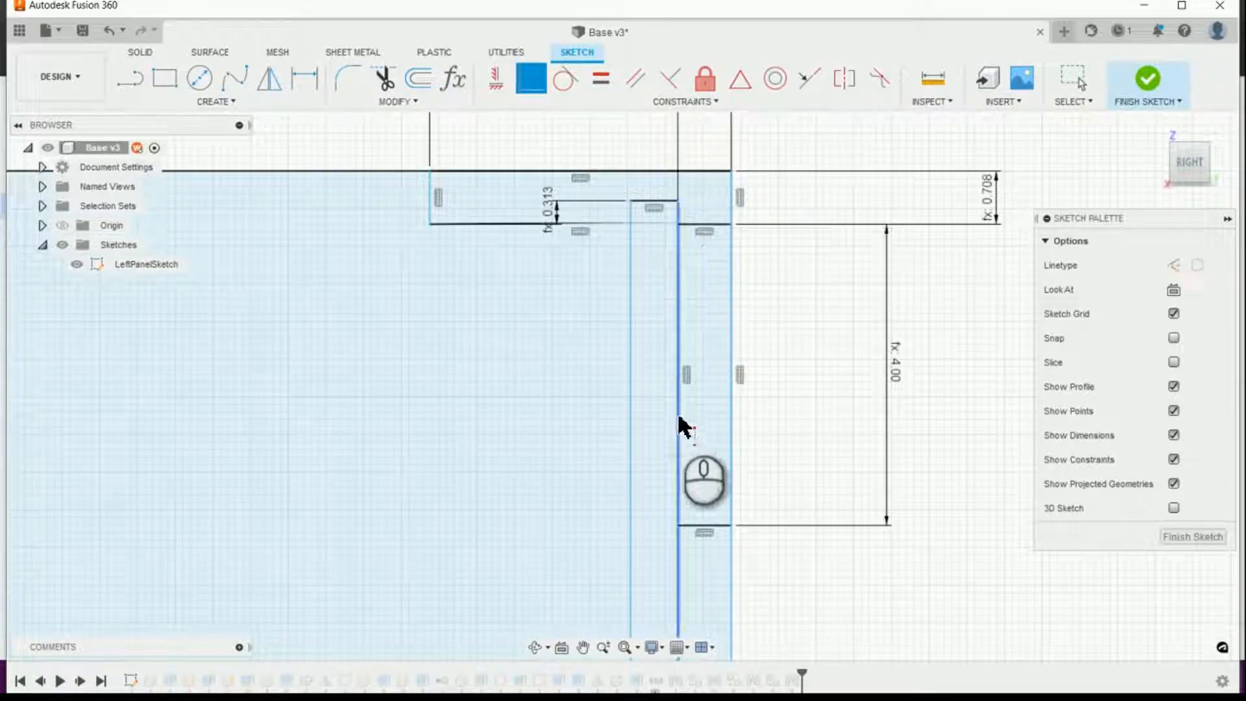
pyautogui.scroll(-5, 685, 231)
pyautogui.scroll(-4, 679, 227)
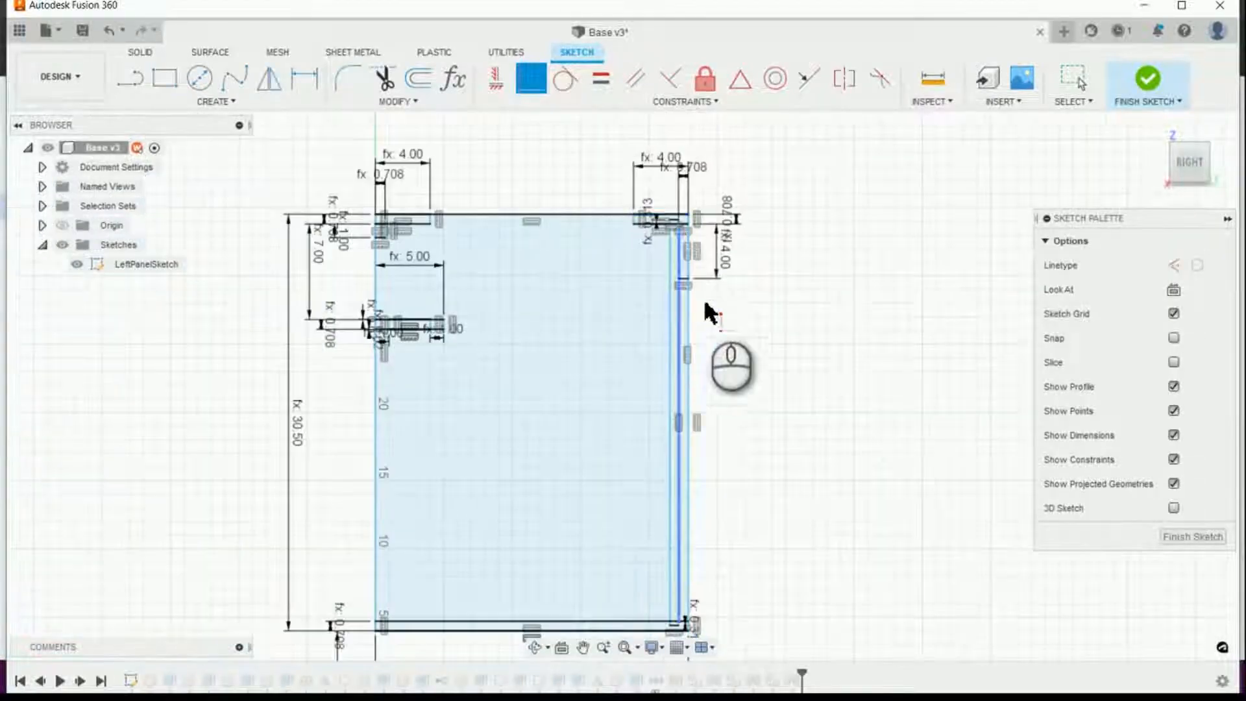
pyautogui.click(128, 78)
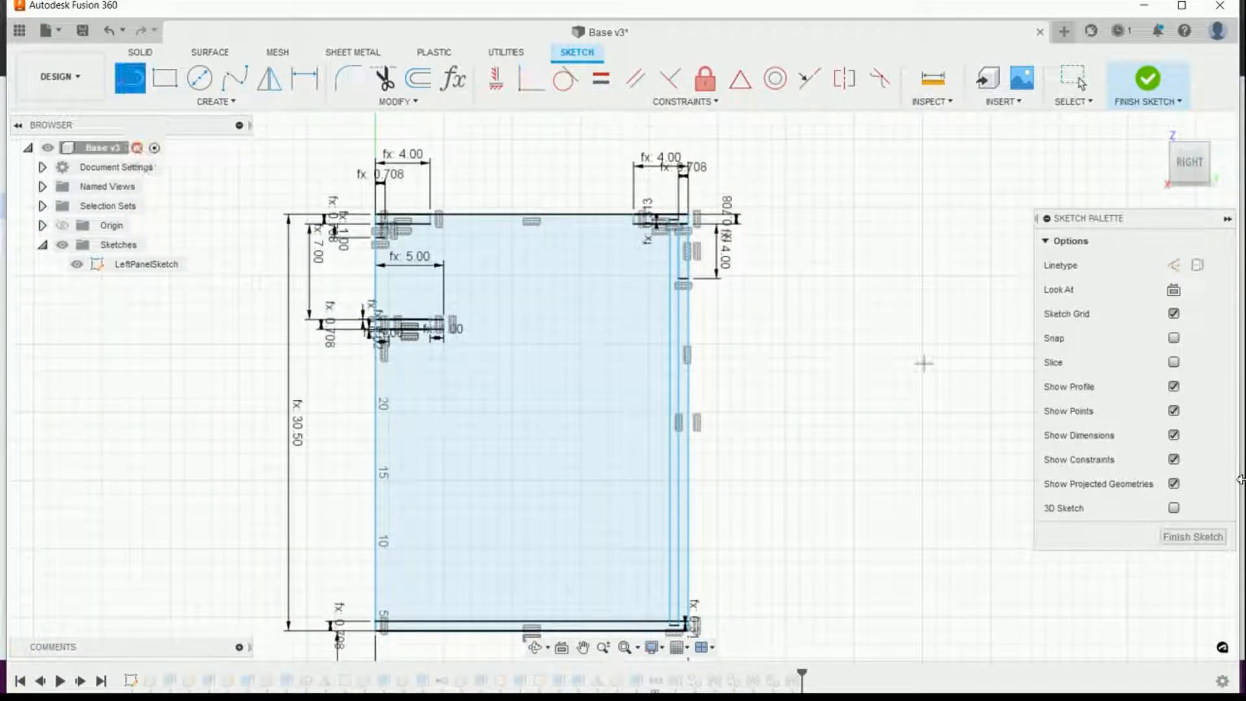
pyautogui.click(1174, 264)
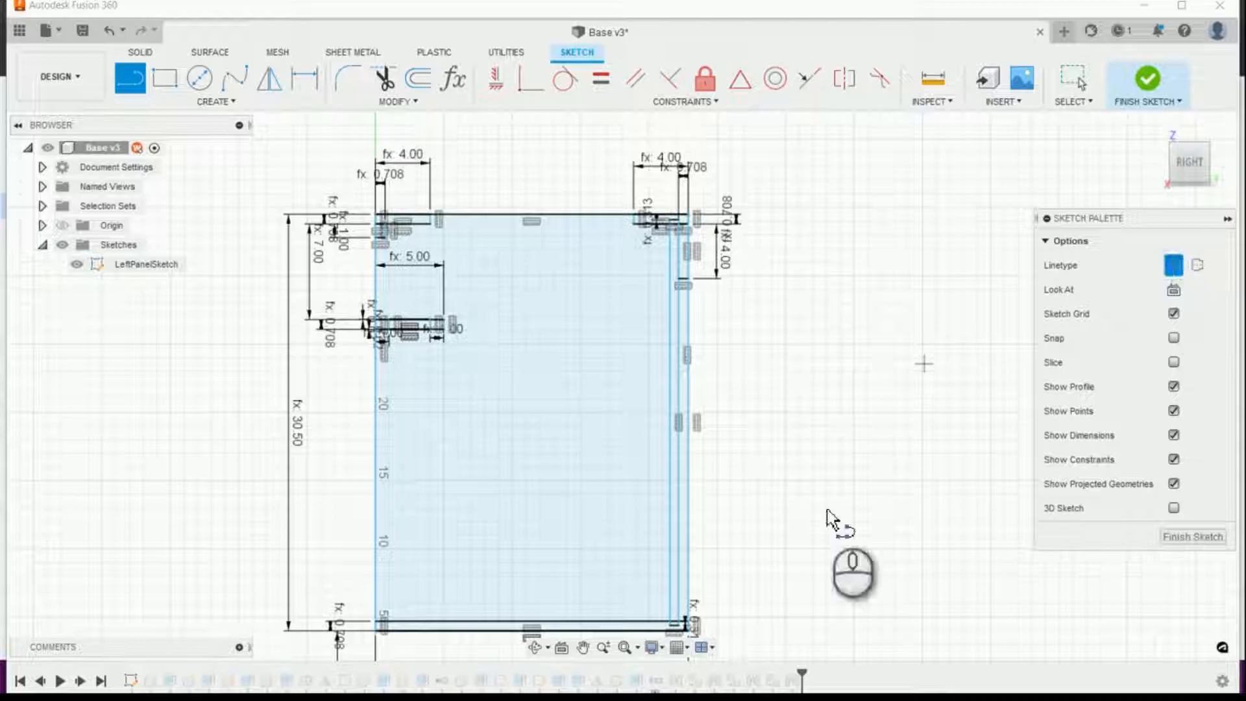
pyautogui.scroll(5, 647, 462)
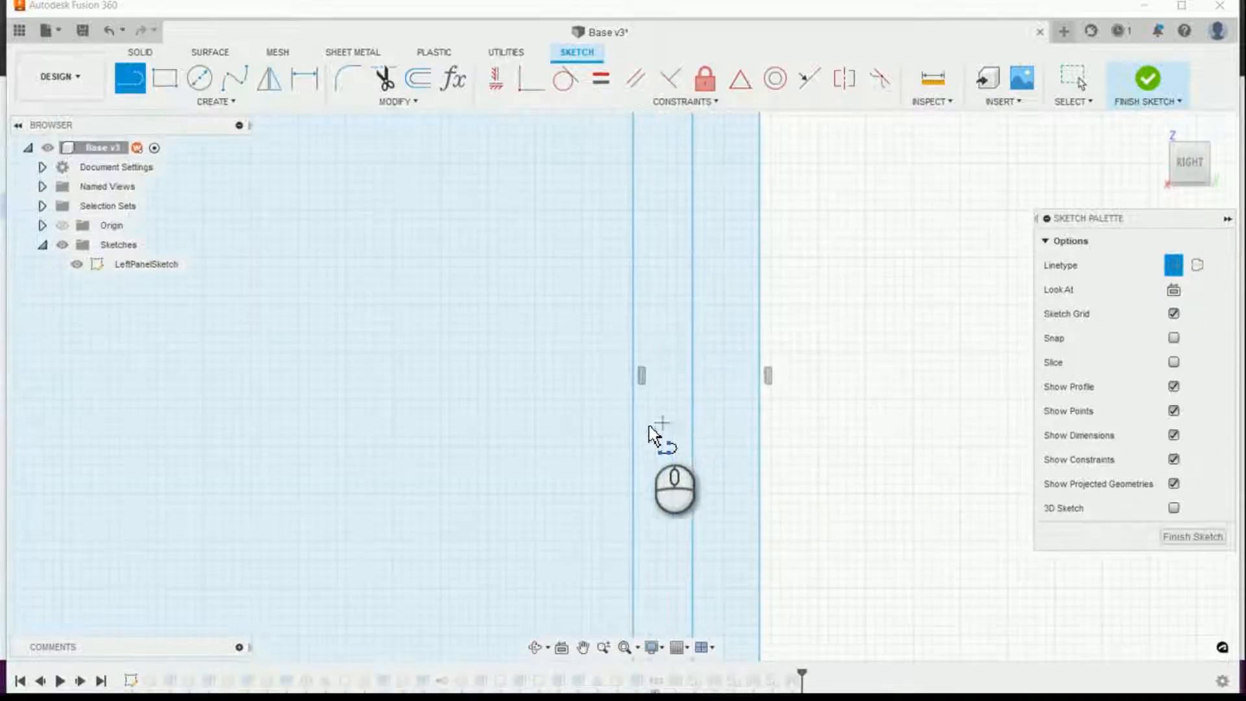
pyautogui.click(635, 376)
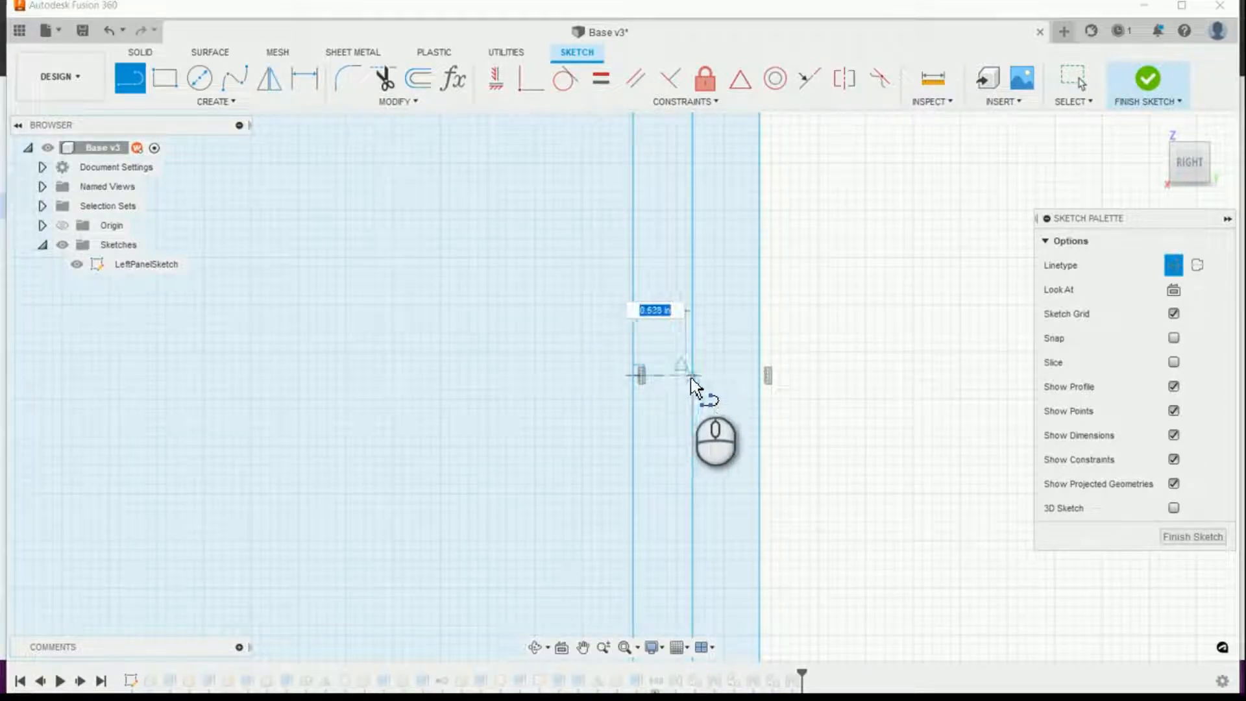
pyautogui.click(692, 376)
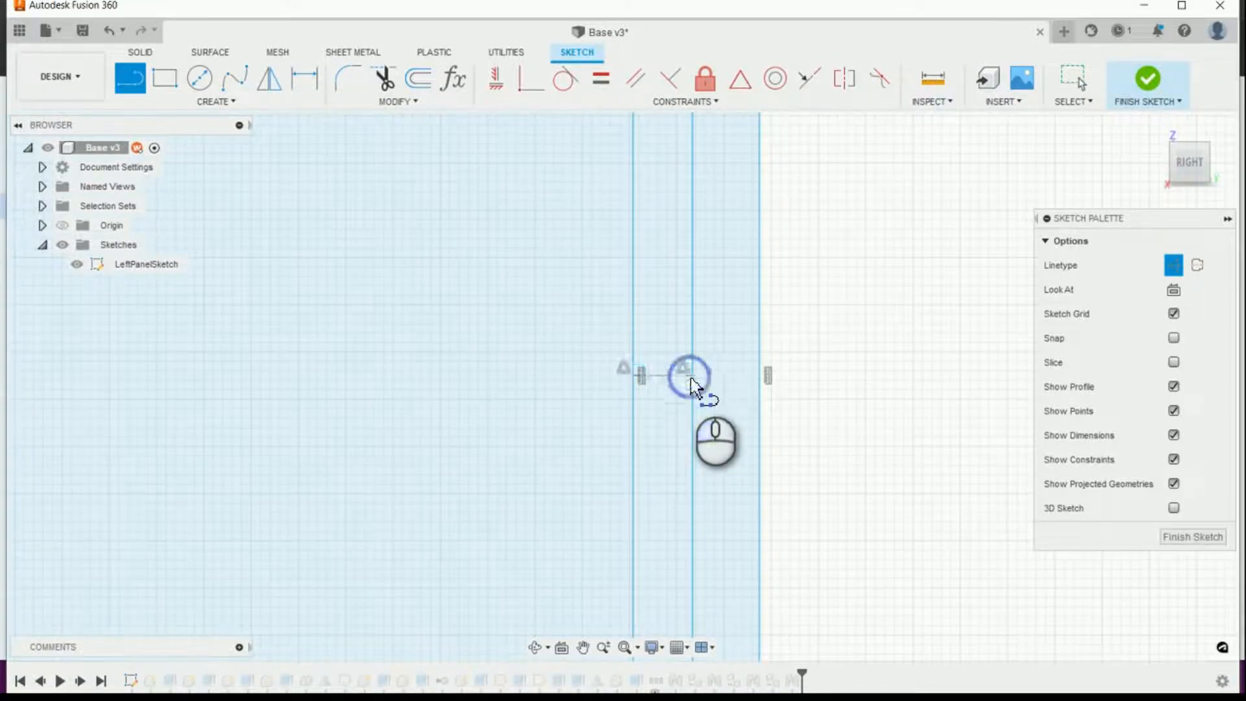
pyautogui.click(769, 376)
# Step: Dimension the width of the back-panel rectangle's upper edge as the material thickness parameter plus (BS_AirGap*2)
pyautogui.scroll(-8, 787, 389)
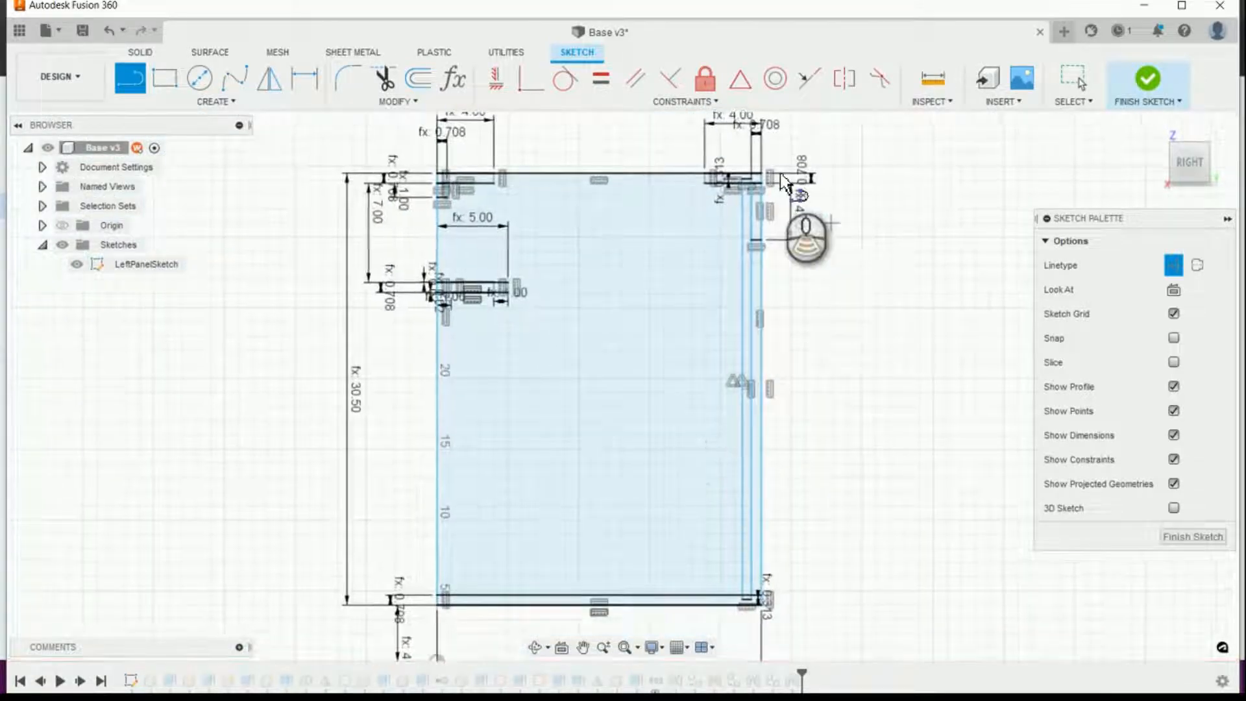
pyautogui.scroll(6, 757, 195)
pyautogui.scroll(4, 757, 192)
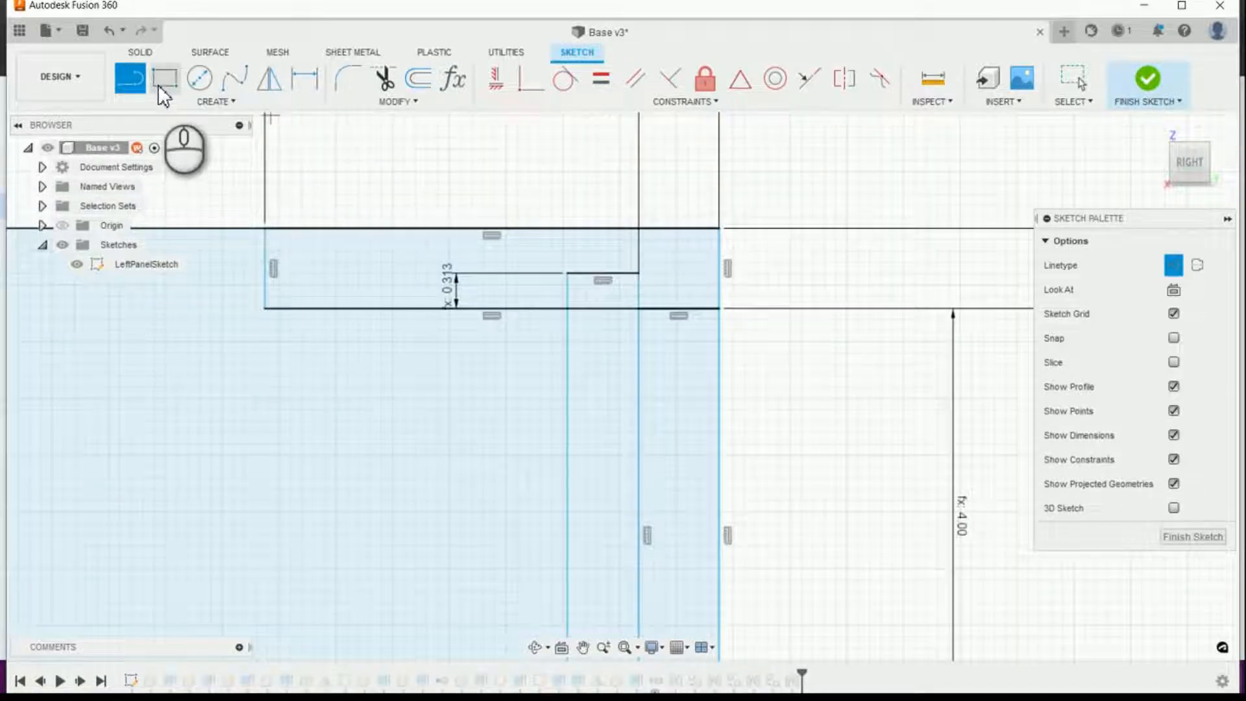
pyautogui.click(304, 78)
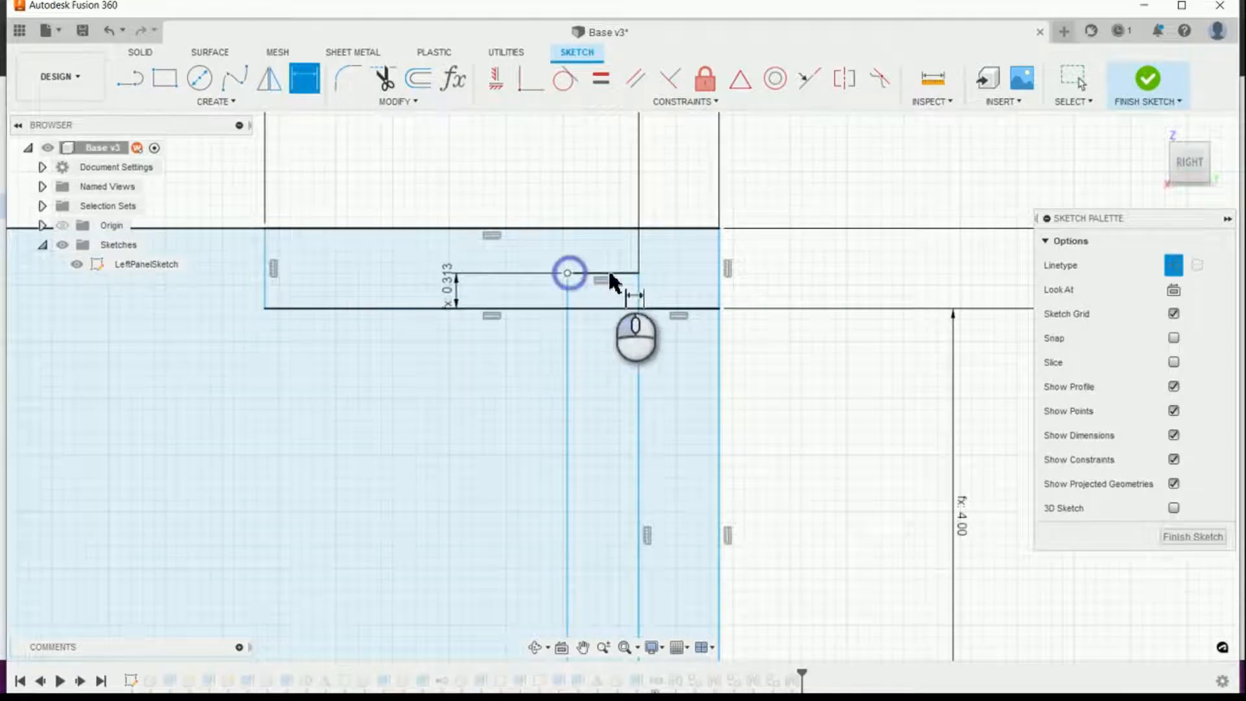
pyautogui.click(638, 274)
pyautogui.click(602, 209)
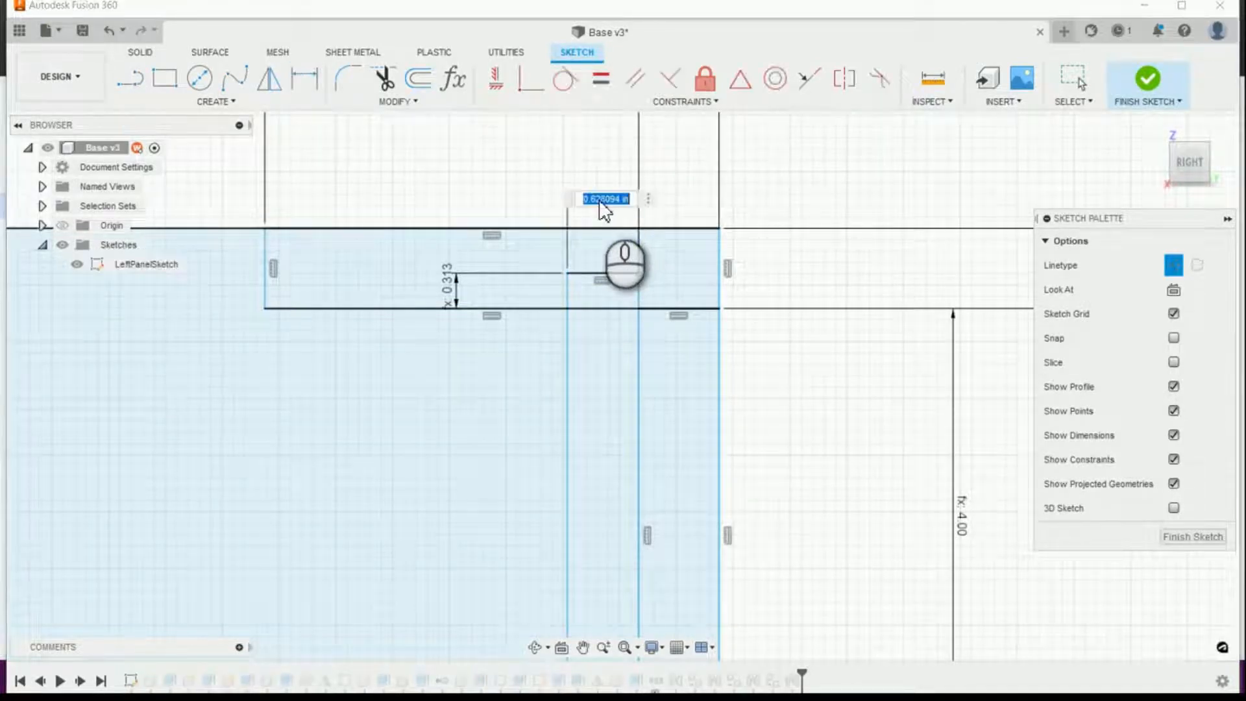
pyautogui.write('bs')
pyautogui.press('Return')
pyautogui.write('+(air')
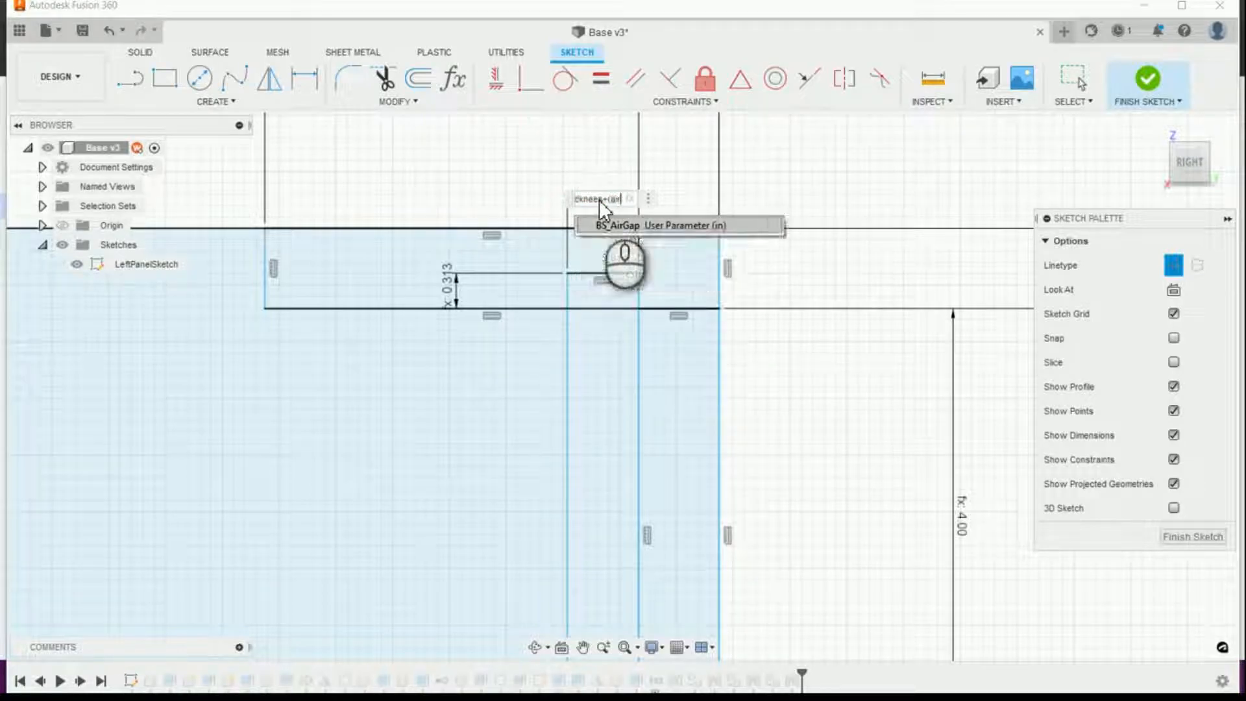
pyautogui.press('Return')
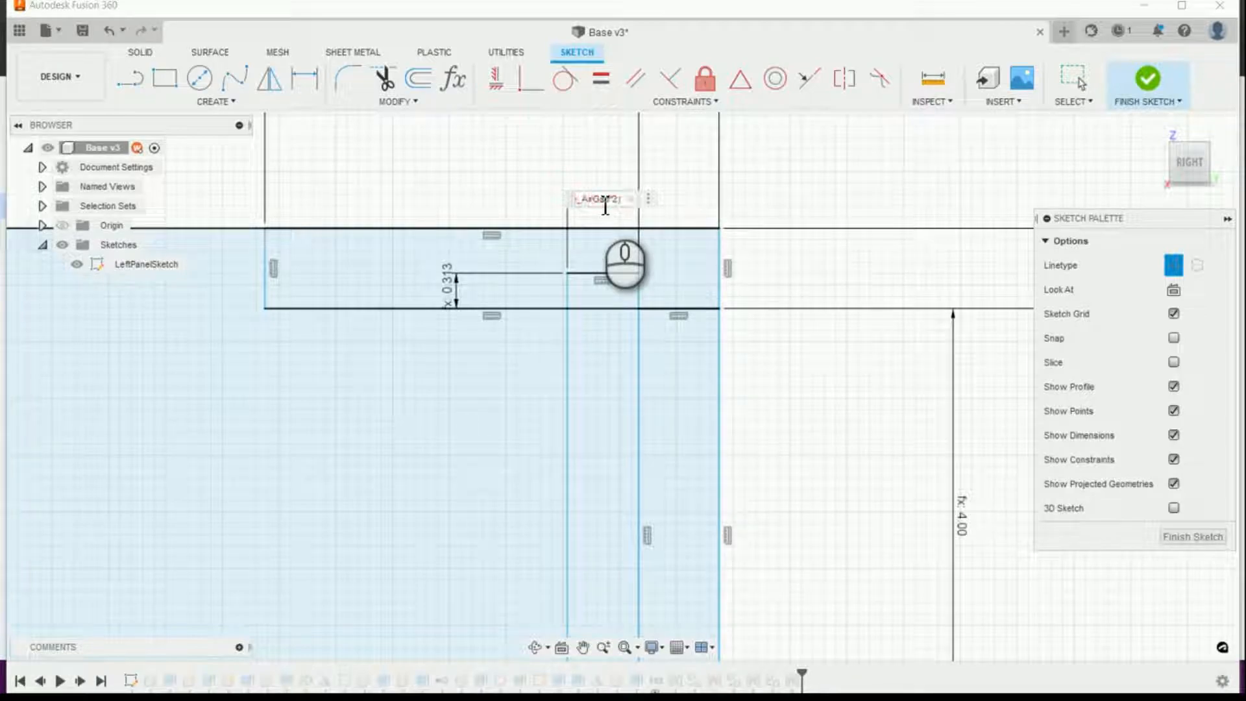
pyautogui.write('*2)')
pyautogui.press('Return')
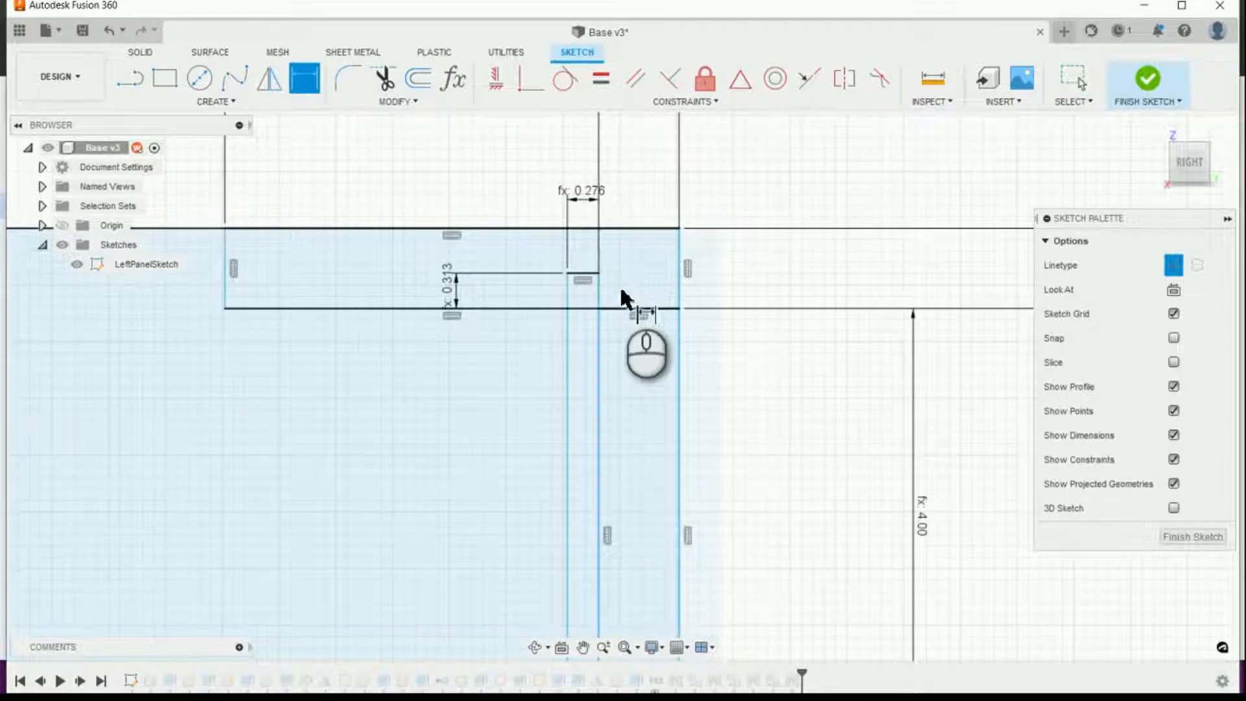
# Step: With construction linetype off, draw a center rectangle about 0.169 in wide from the construction line's midpoint, inside the back-panel rectangle and reaching into the bottom panel
pyautogui.scroll(-2, 781, 353)
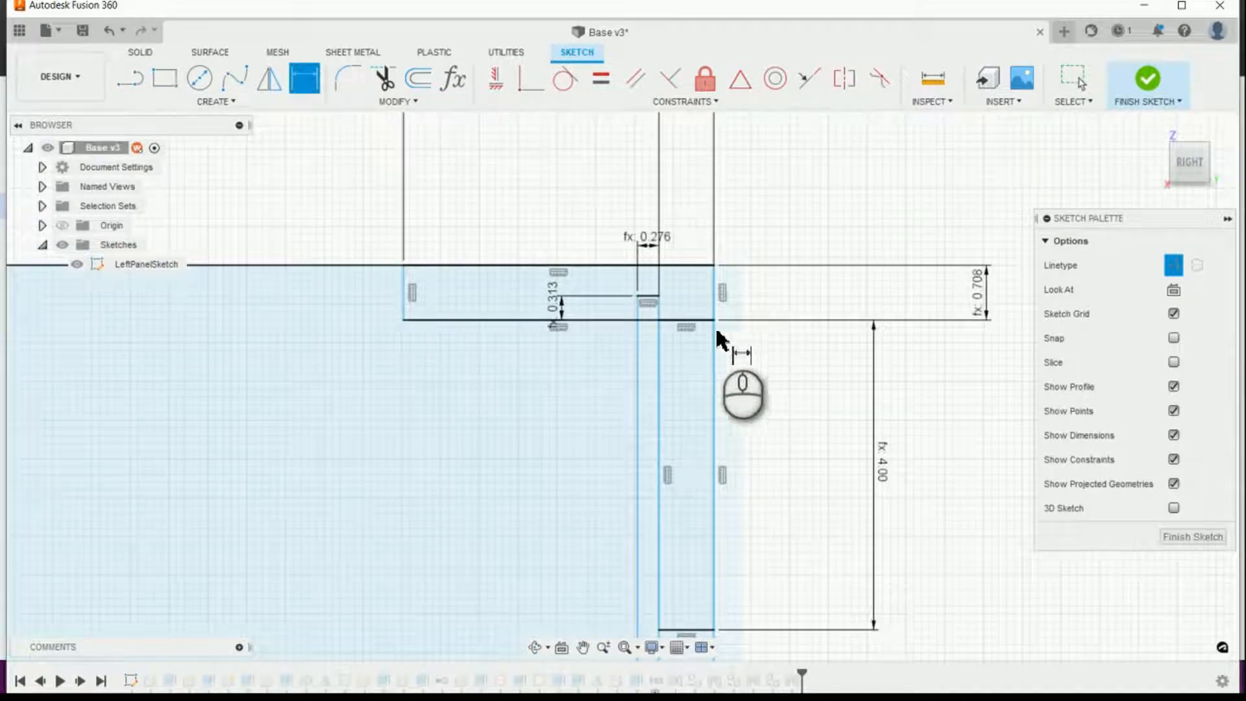
pyautogui.scroll(-1, 657, 285)
pyautogui.scroll(-5, 663, 240)
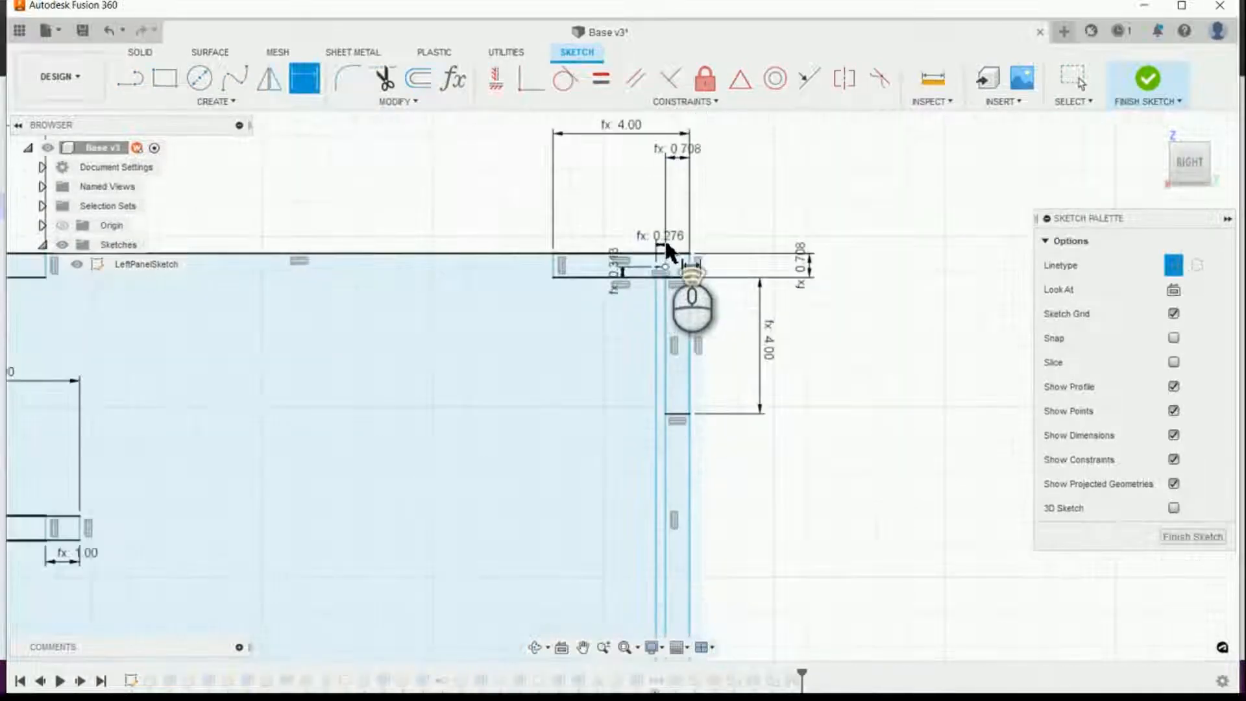
pyautogui.scroll(-1, 639, 518)
pyautogui.scroll(2, 663, 556)
pyautogui.scroll(5, 663, 553)
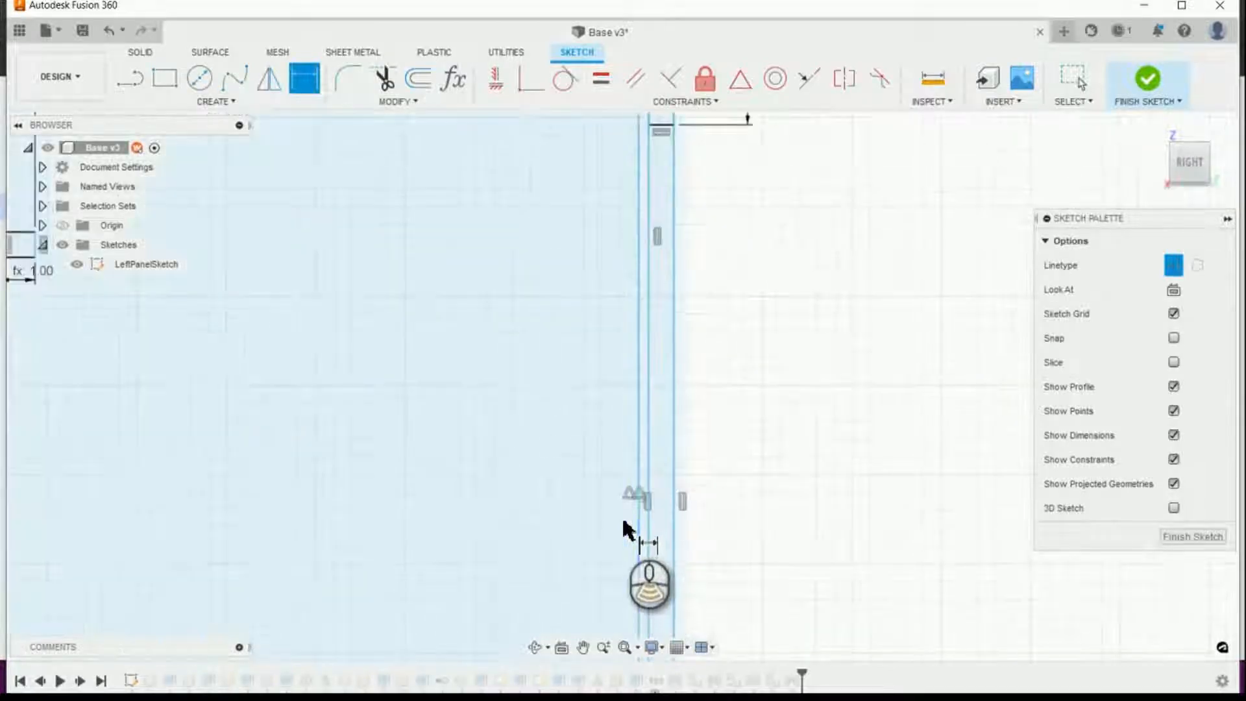
pyautogui.scroll(1, 651, 487)
pyautogui.scroll(-3, 668, 467)
pyautogui.scroll(2, 689, 539)
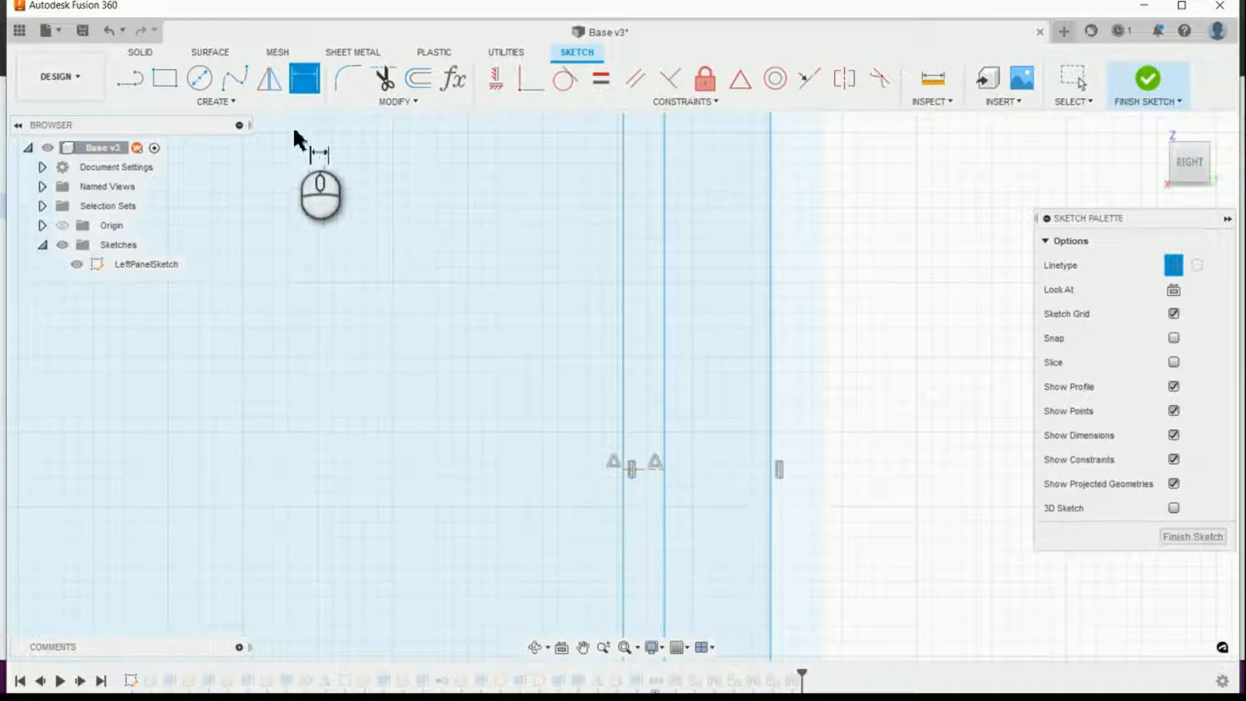
pyautogui.click(164, 77)
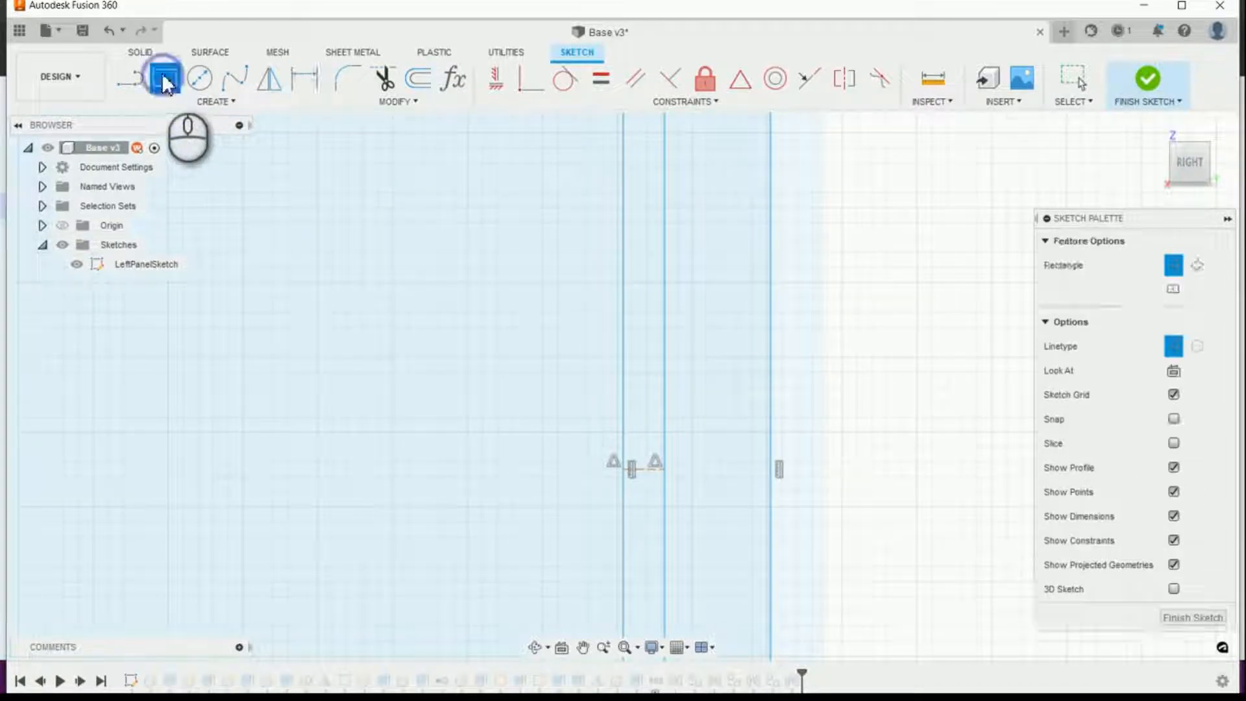
pyautogui.click(1175, 290)
pyautogui.click(1174, 345)
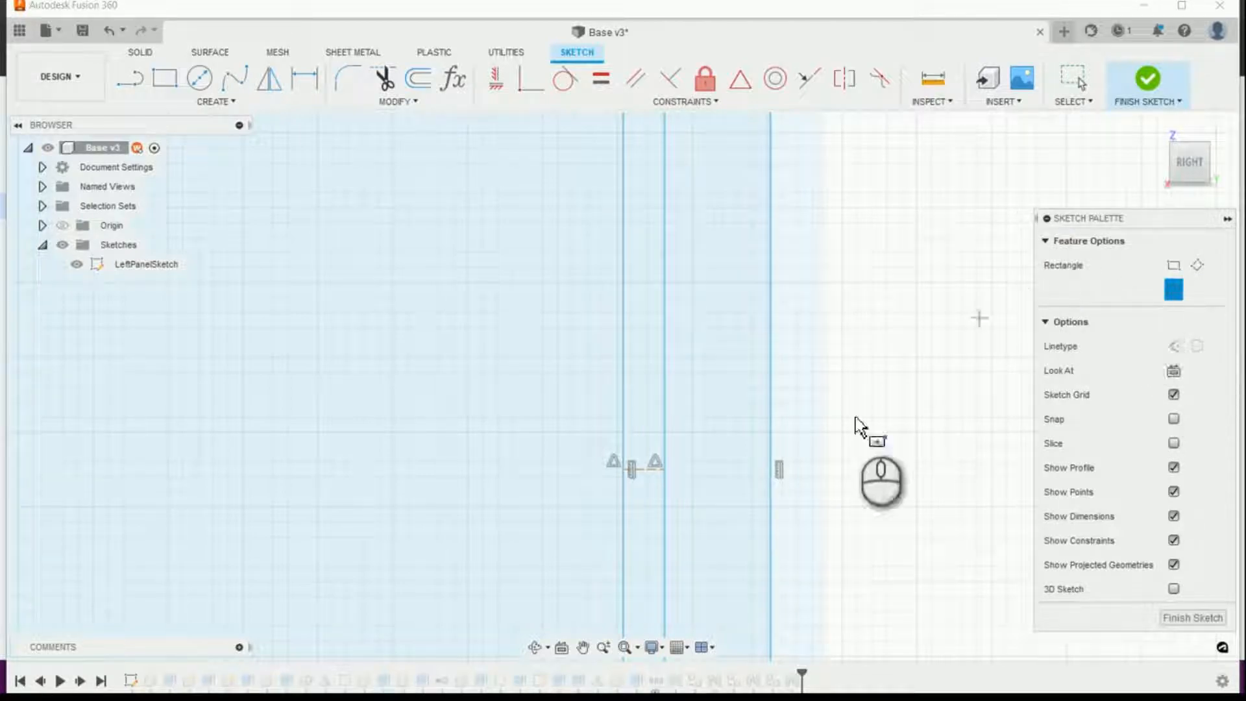
pyautogui.scroll(-2, 638, 508)
pyautogui.scroll(3, 638, 508)
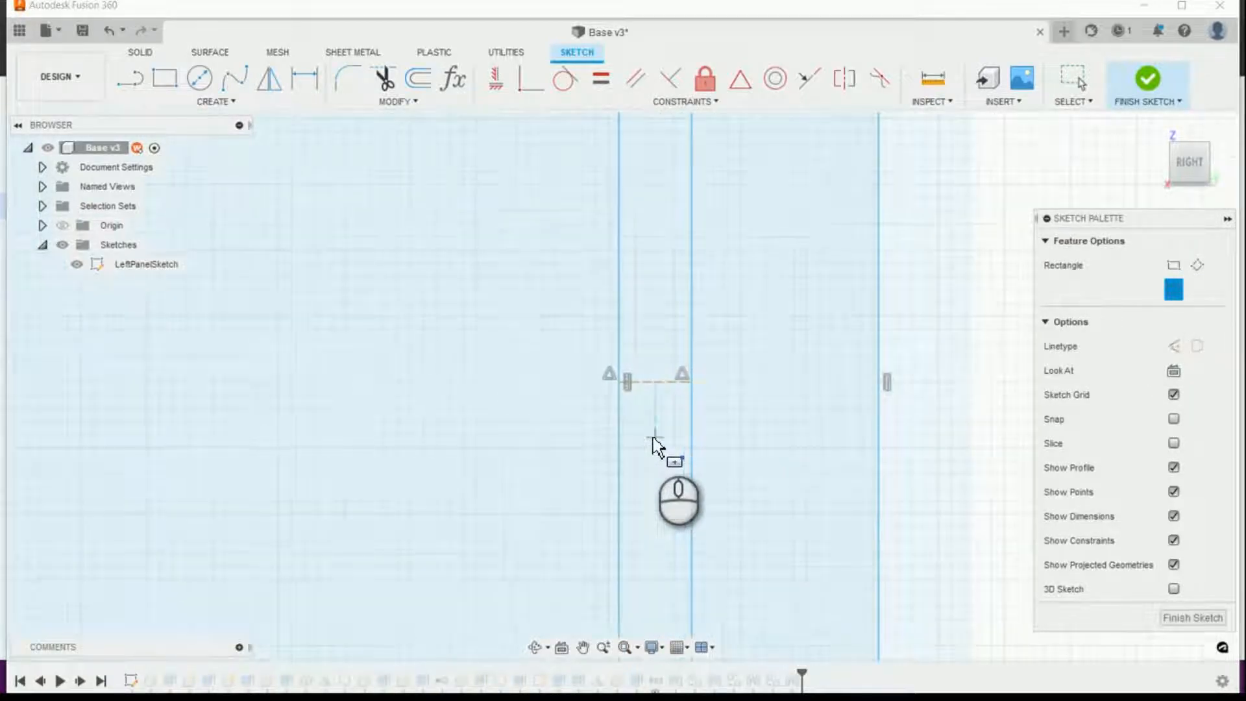
pyautogui.click(652, 388)
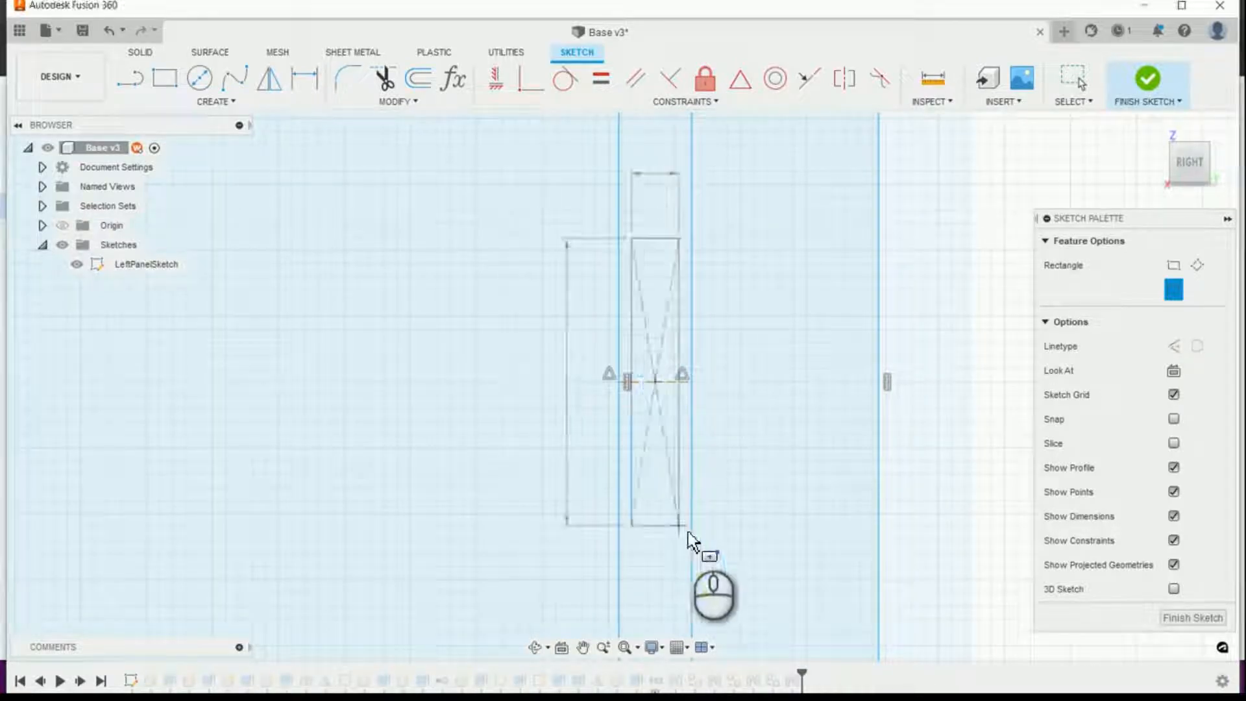
pyautogui.scroll(-3, 682, 539)
pyautogui.scroll(8, 673, 499)
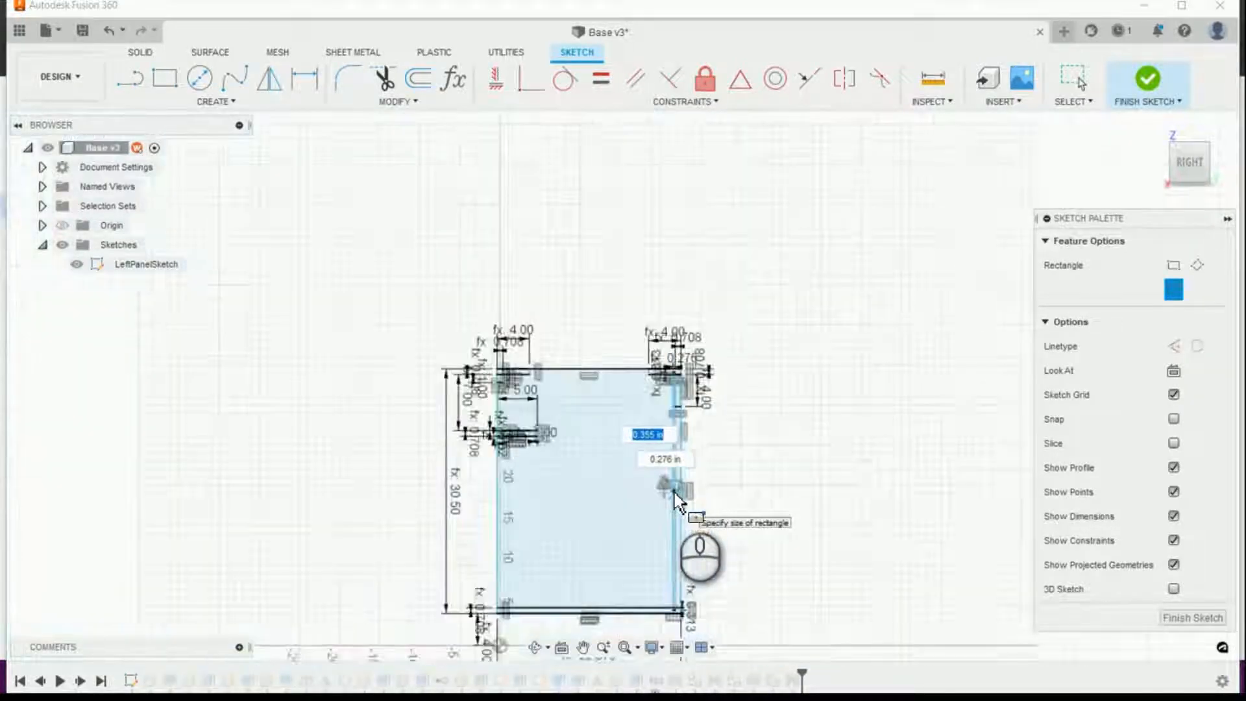
pyautogui.scroll(-4, 682, 610)
pyautogui.scroll(-4, 670, 555)
pyautogui.scroll(-4, 603, 361)
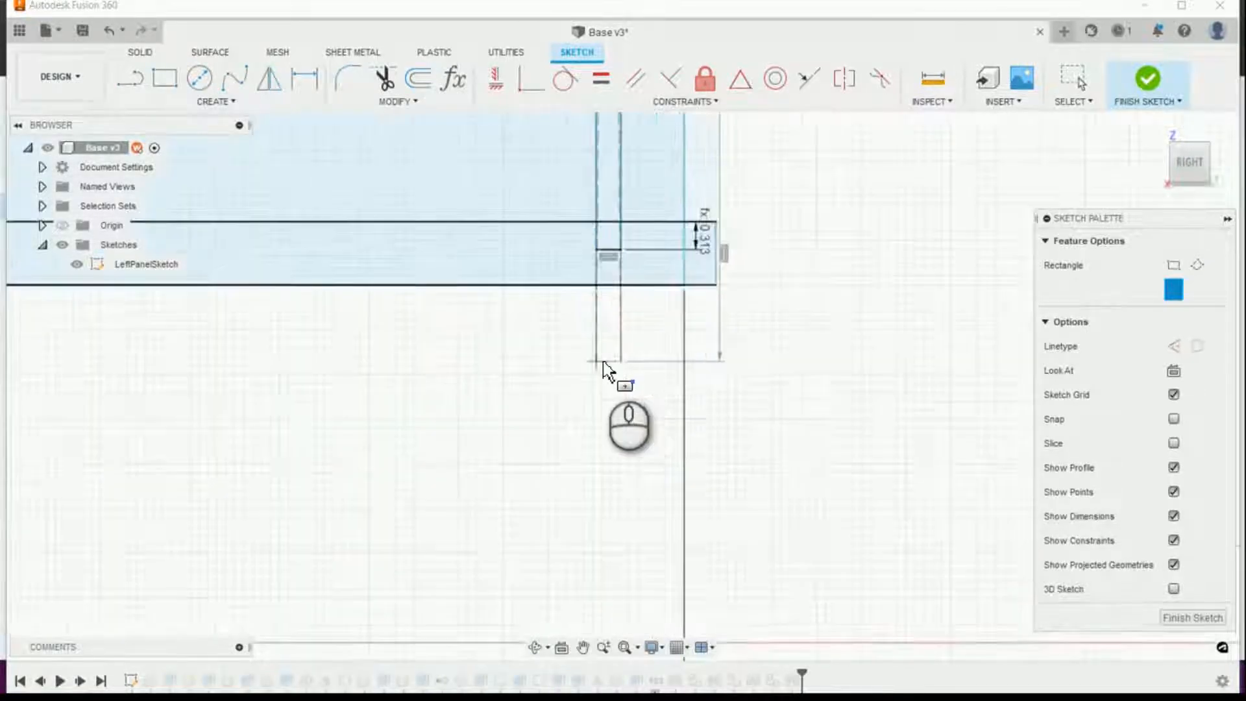
pyautogui.scroll(-3, 570, 500)
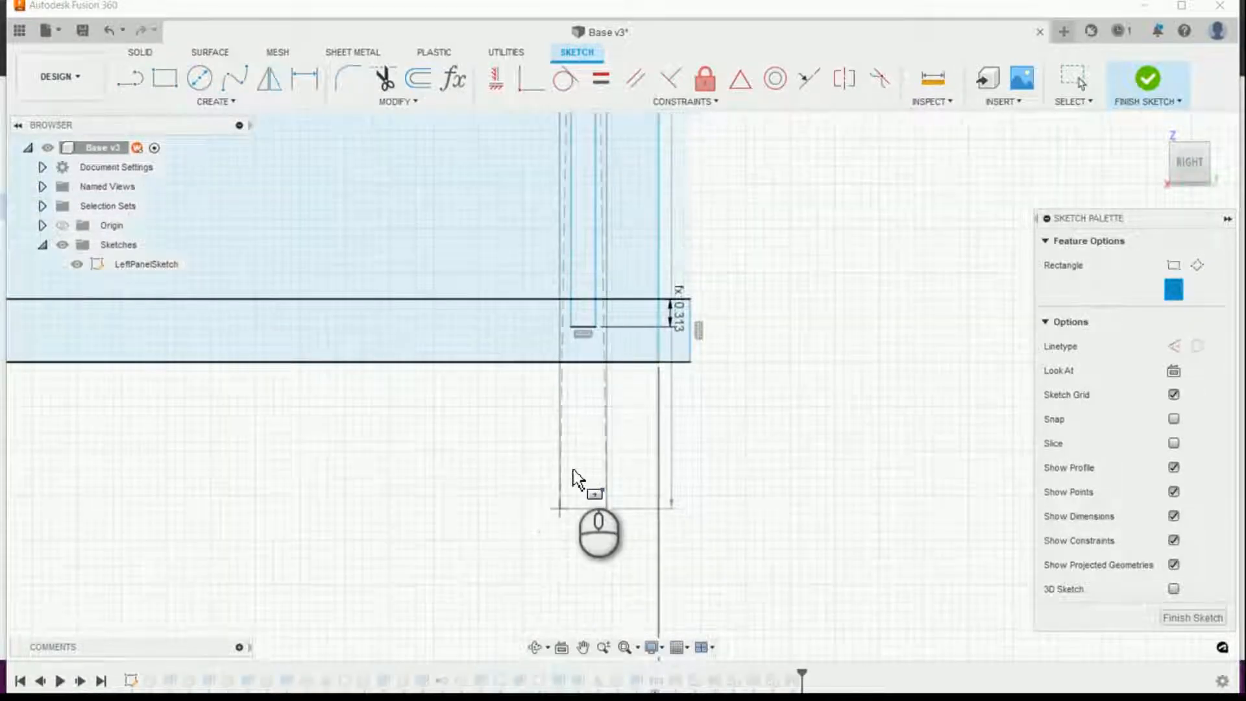
pyautogui.scroll(3, 587, 320)
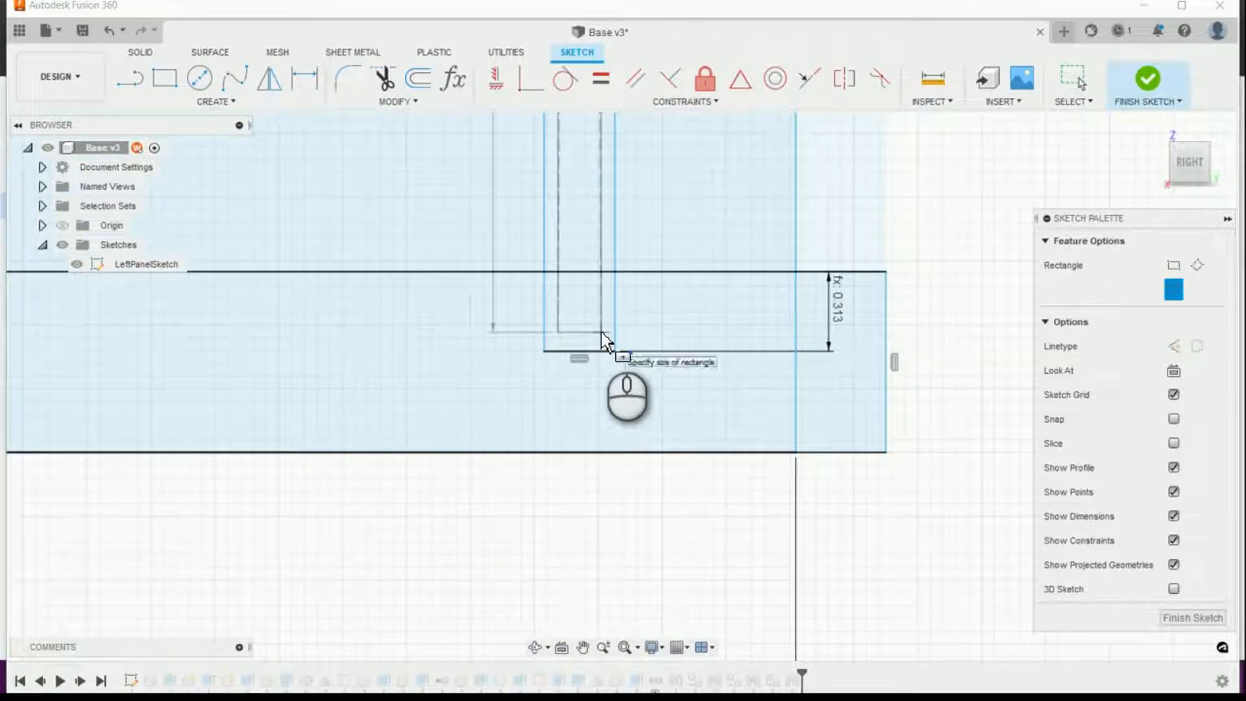
pyautogui.click(601, 333)
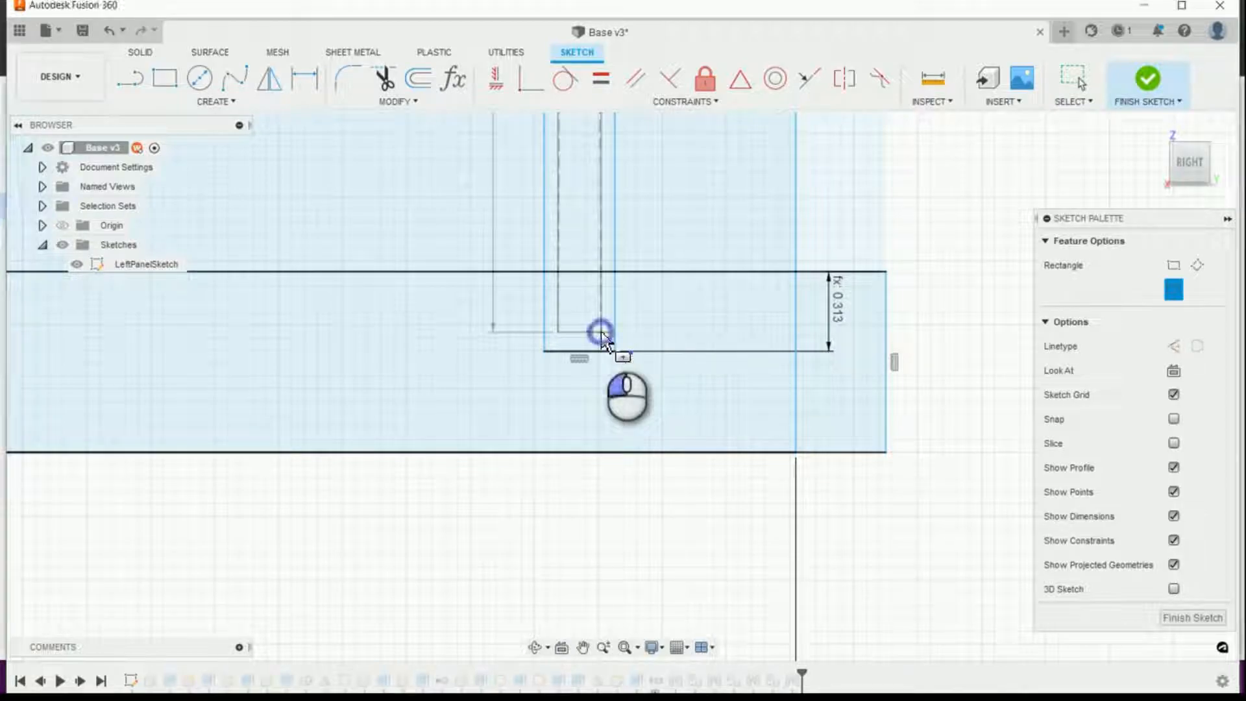
# Step: Dimension the inner center rectangle's lower edge from the bottom panel's upper edge with the BS_Inset parameter
pyautogui.scroll(3, 649, 318)
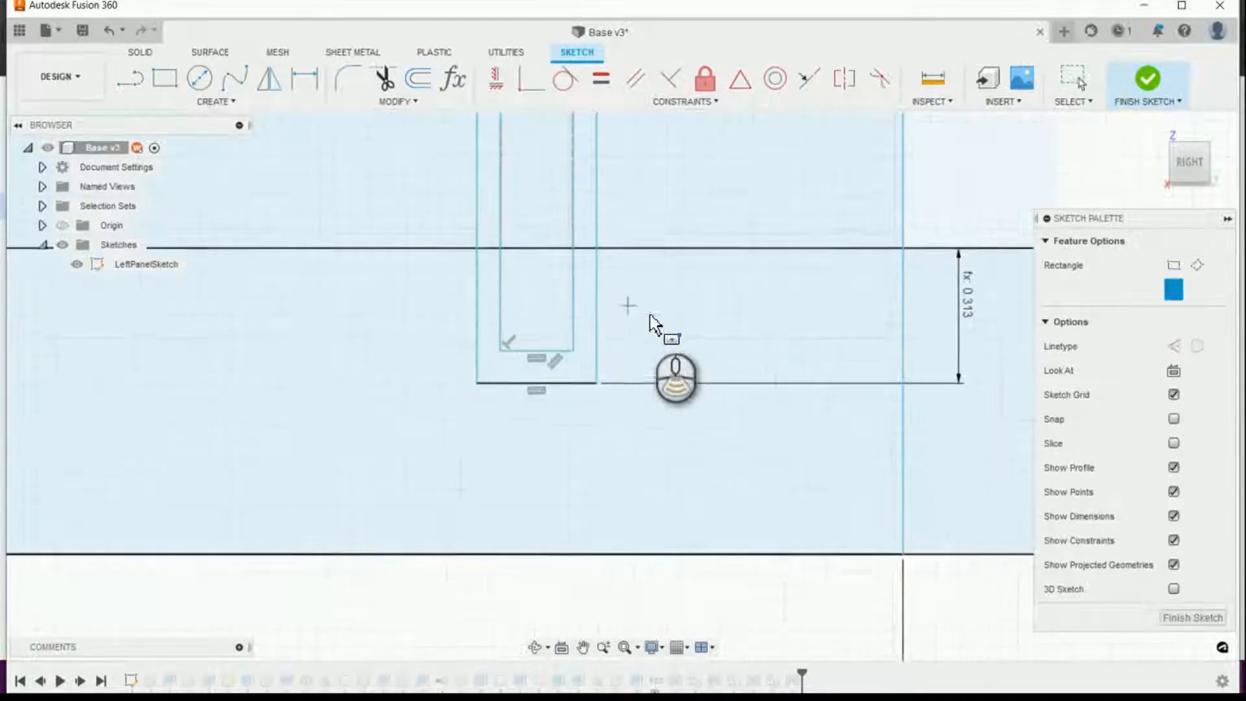
pyautogui.scroll(1, 995, 421)
pyautogui.click(312, 82)
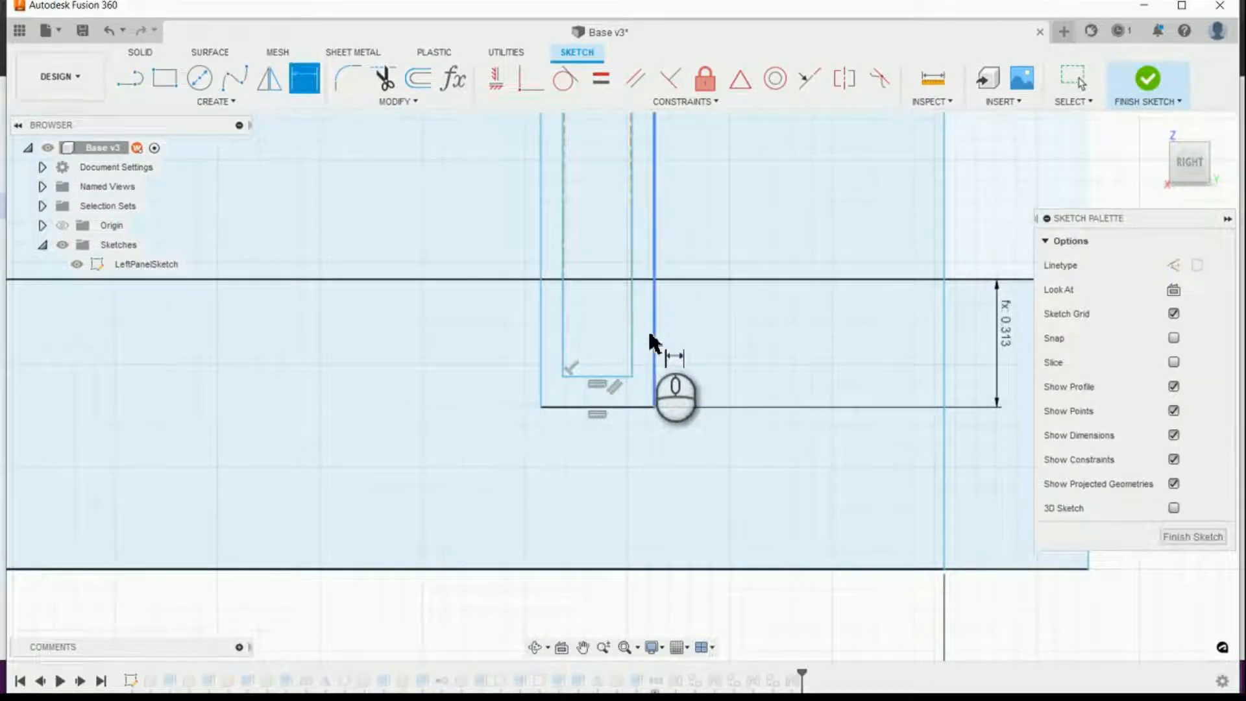
pyautogui.scroll(2, 654, 340)
pyautogui.scroll(2, 588, 383)
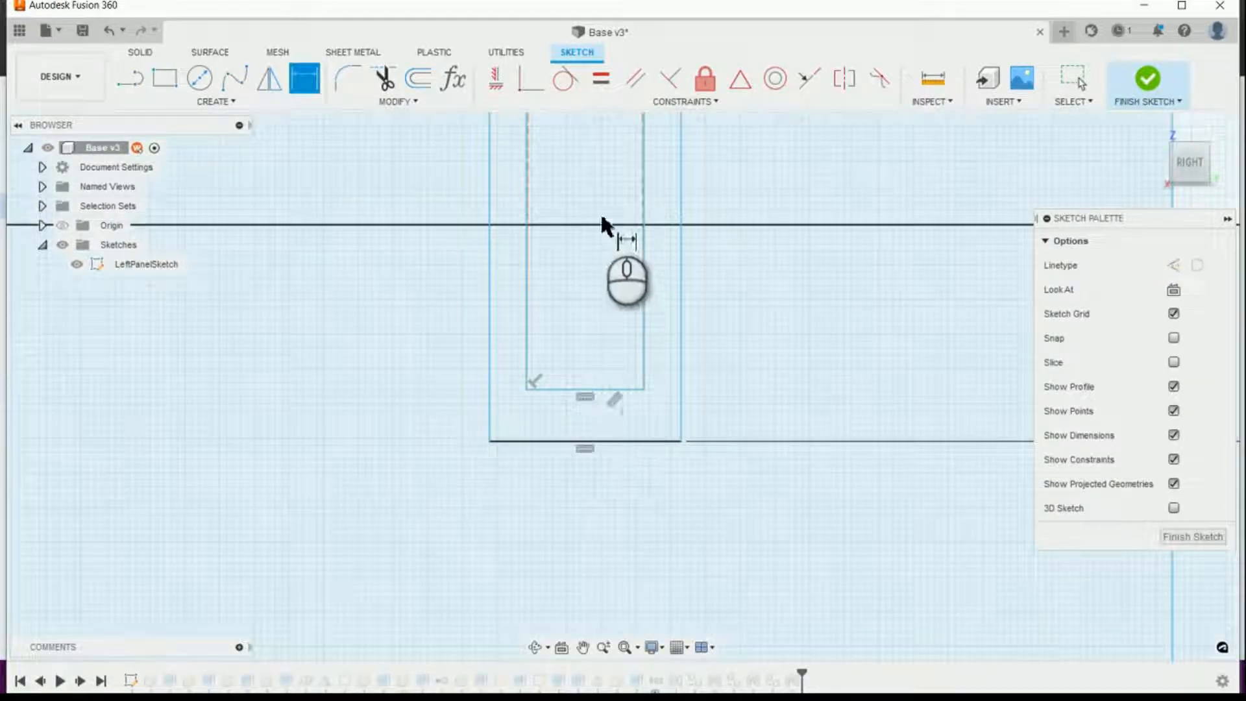
pyautogui.click(578, 389)
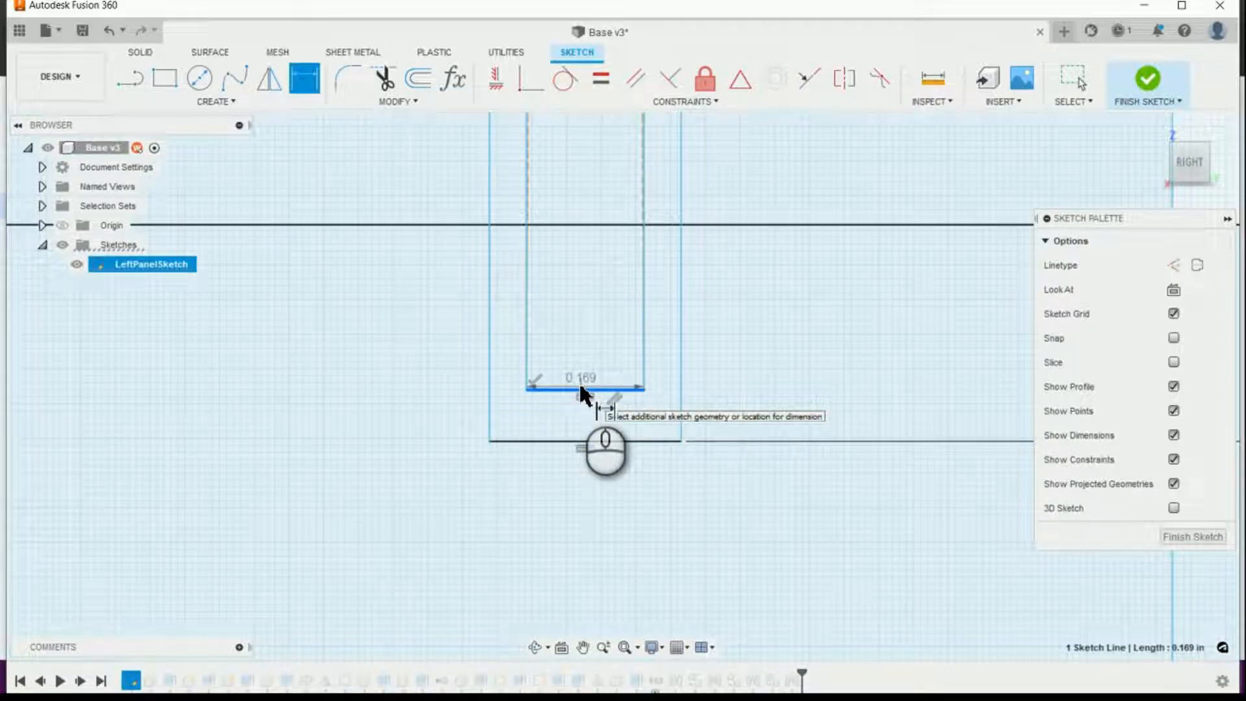
pyautogui.click(589, 225)
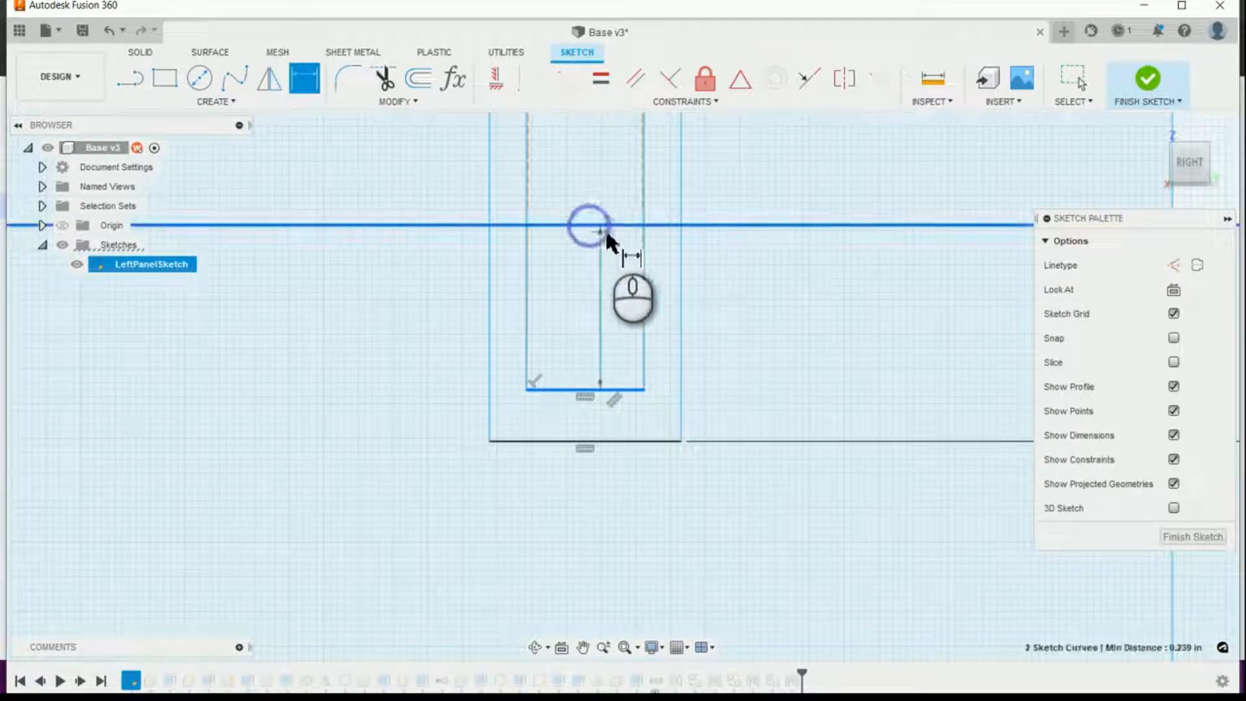
pyautogui.click(744, 285)
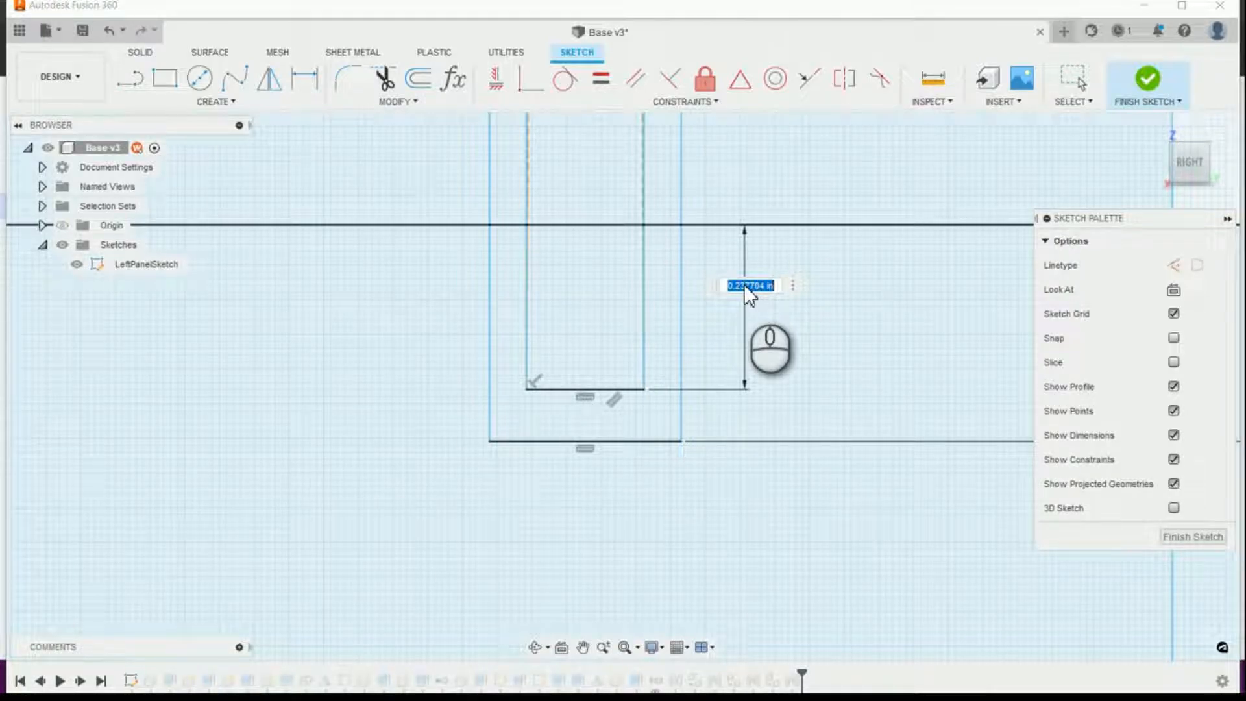
pyautogui.write('b')
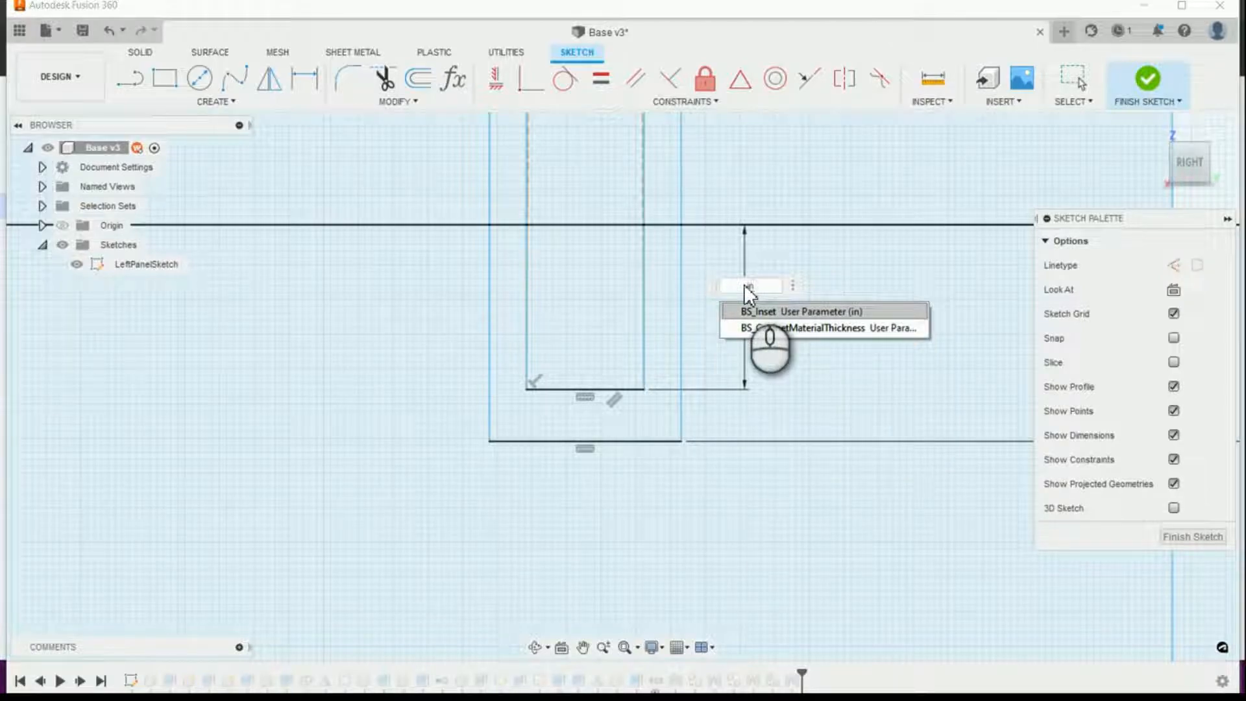
pyautogui.press('Return')
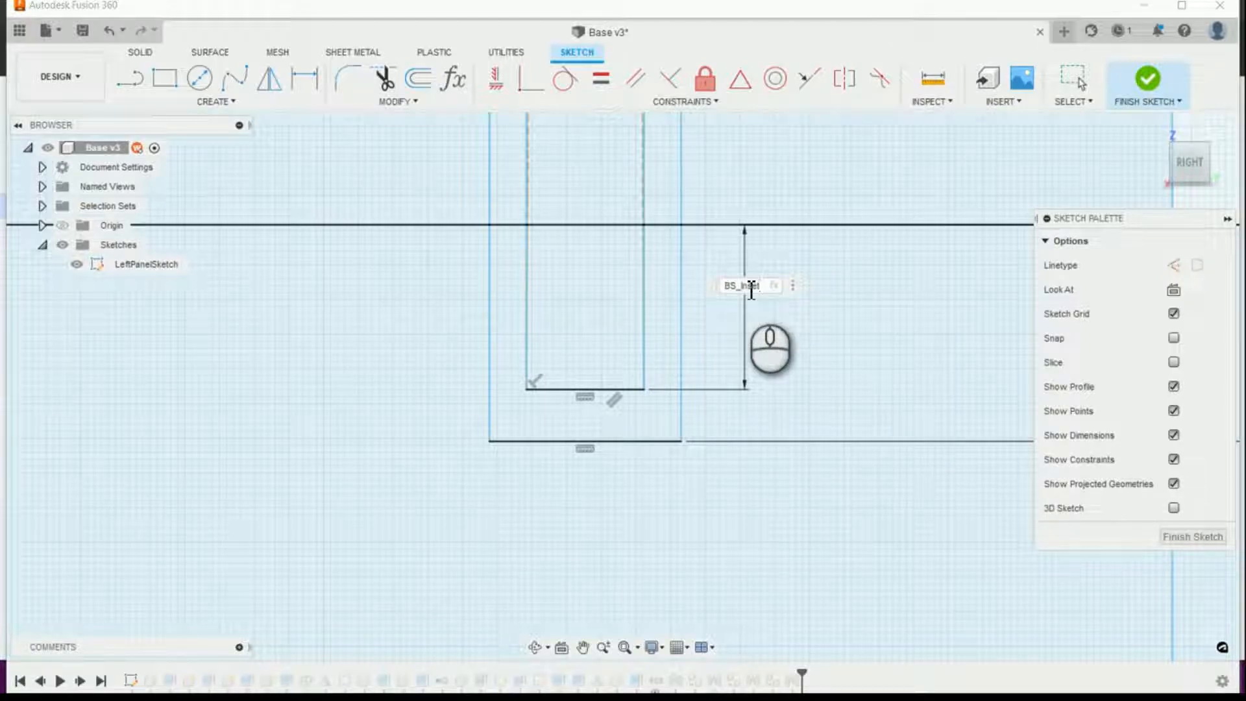
pyautogui.press('Return')
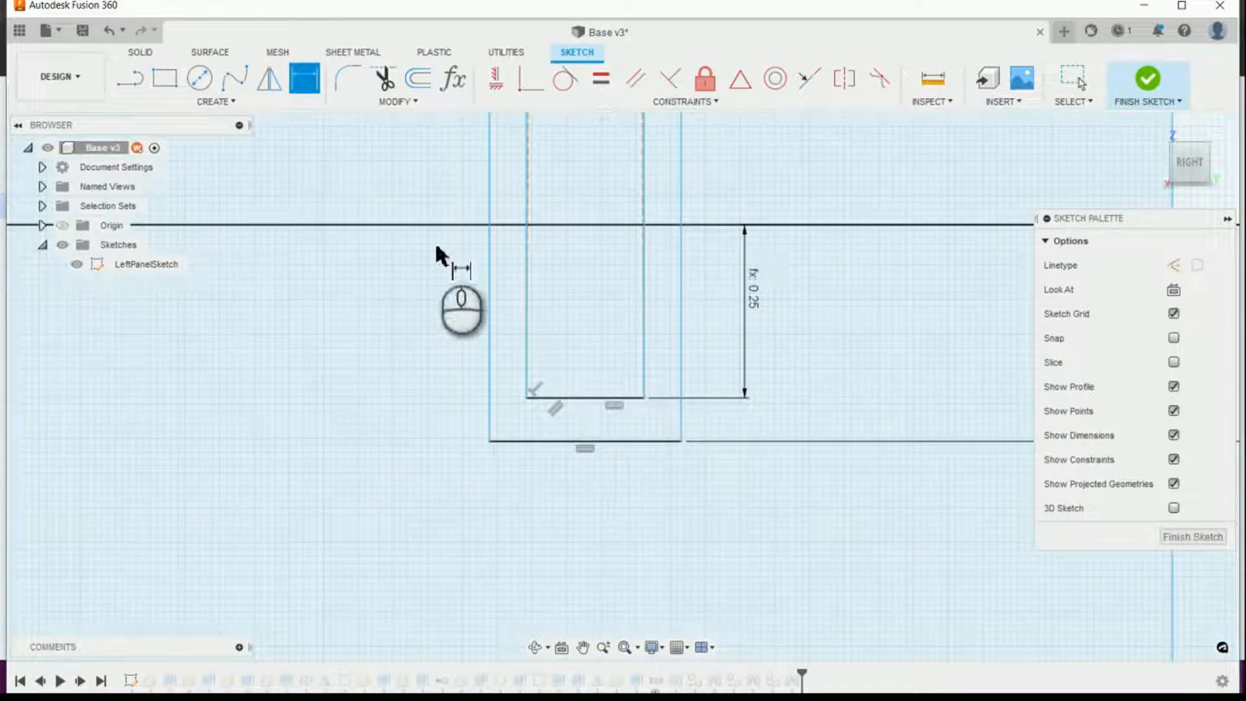
# Step: Dimension the inner rectangle's width between its two lower corners as BS_BackMaterialThickness
pyautogui.click(300, 90)
pyautogui.click(526, 397)
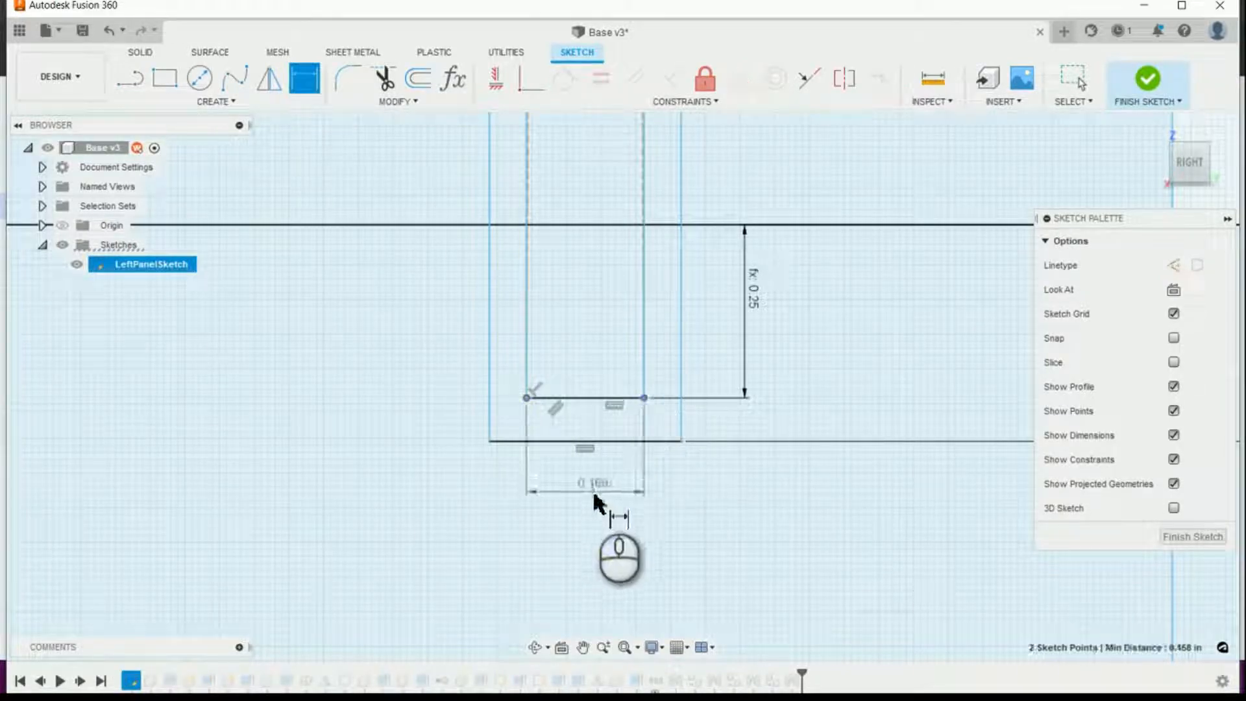
pyautogui.click(595, 493)
pyautogui.write('BS_BackMaterialThickness')
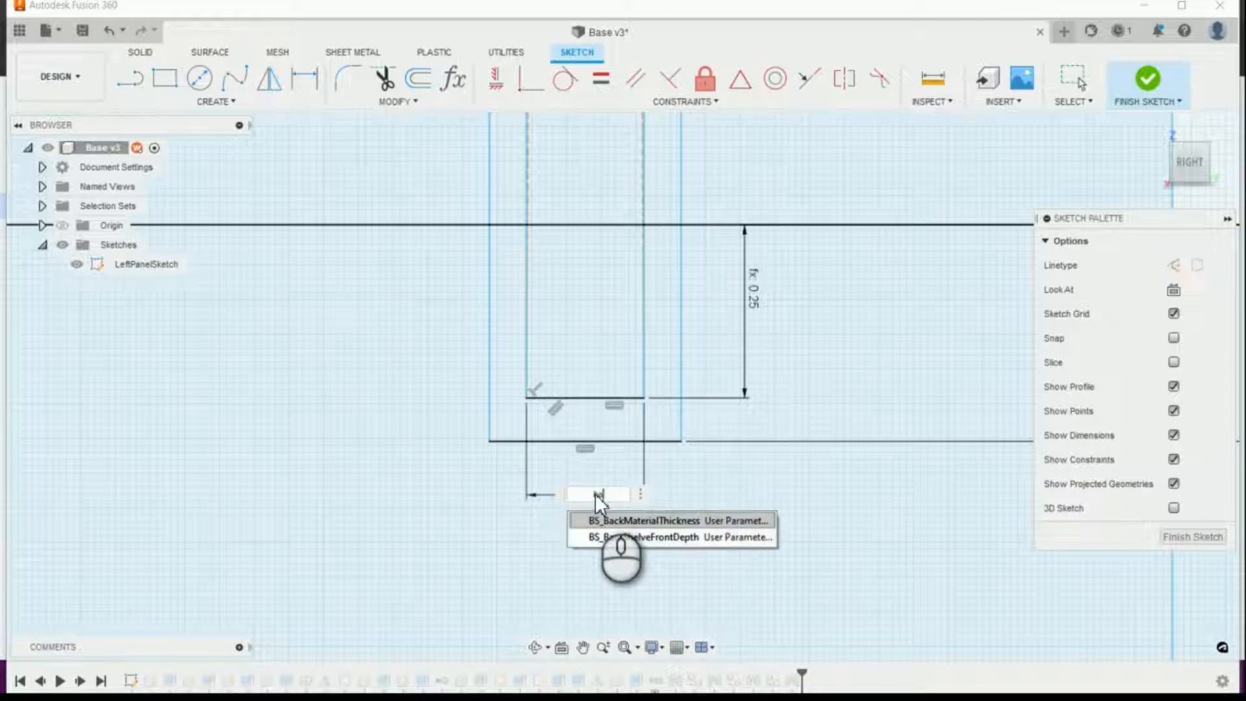
pyautogui.press('Return')
pyautogui.press('Return')
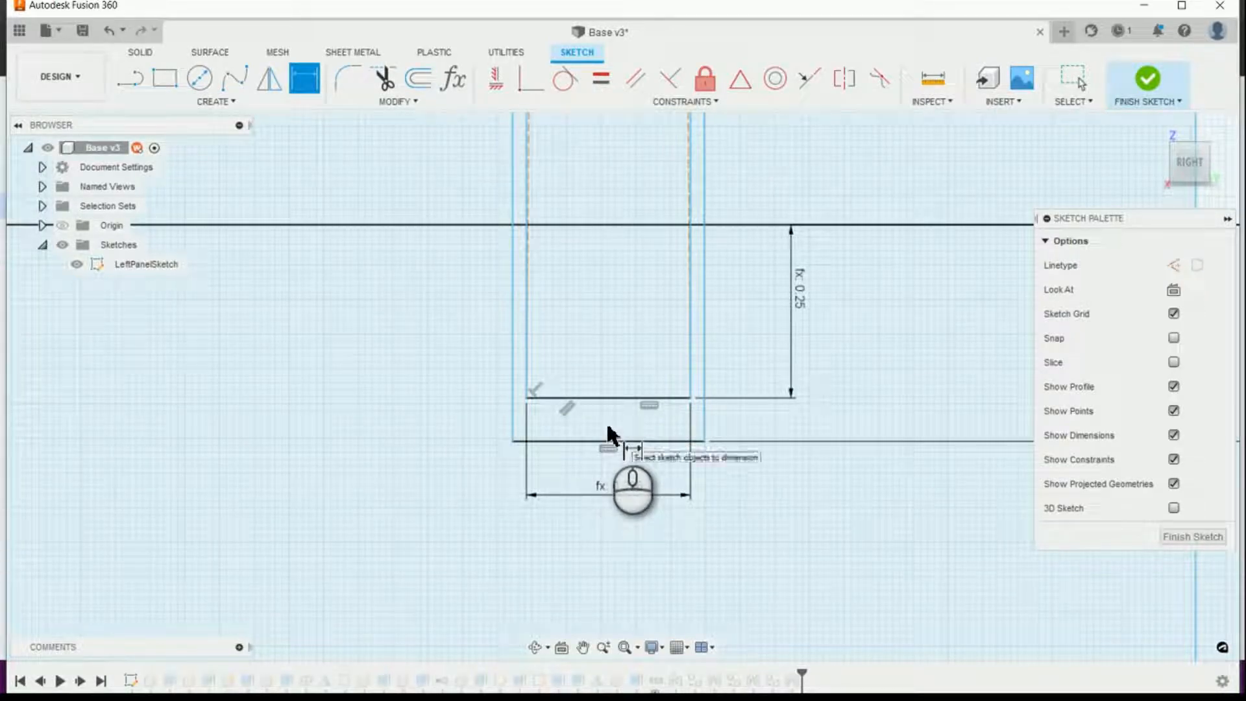
# Step: Examine the upper end of the inner back-panel rectangle where it enters the rear stretcher beside the nailer
pyautogui.scroll(-5, 607, 435)
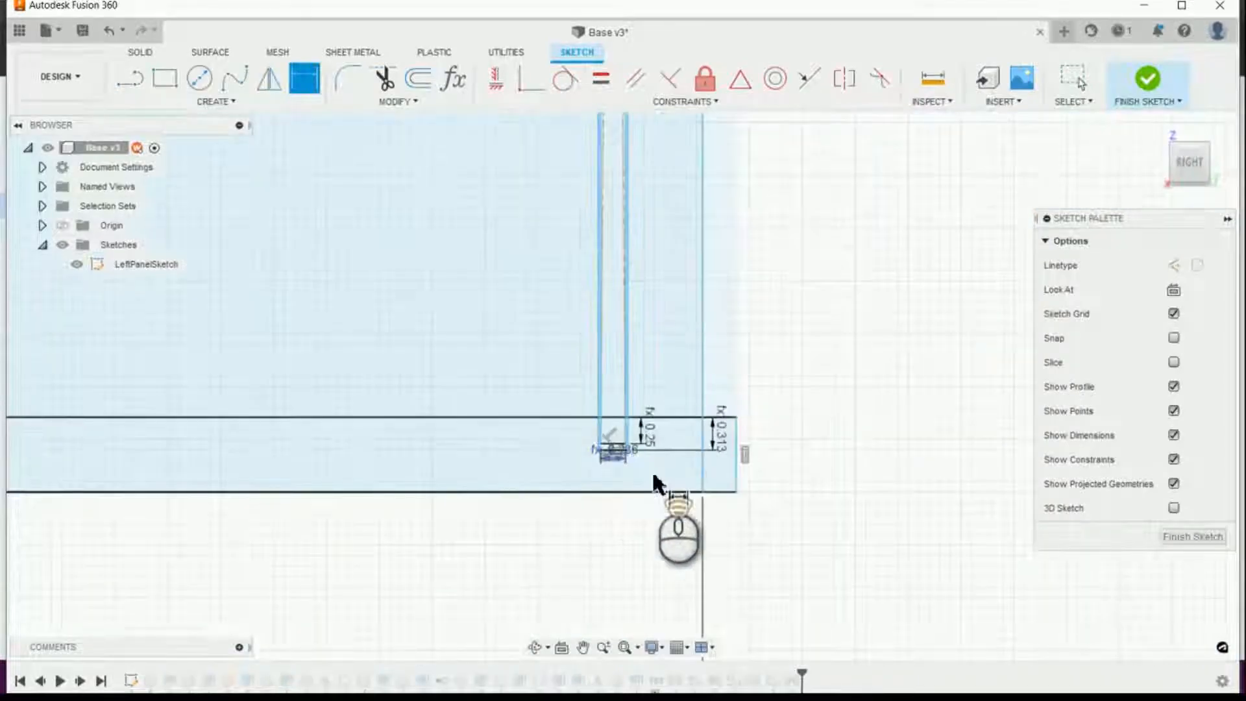
pyautogui.scroll(-5, 618, 330)
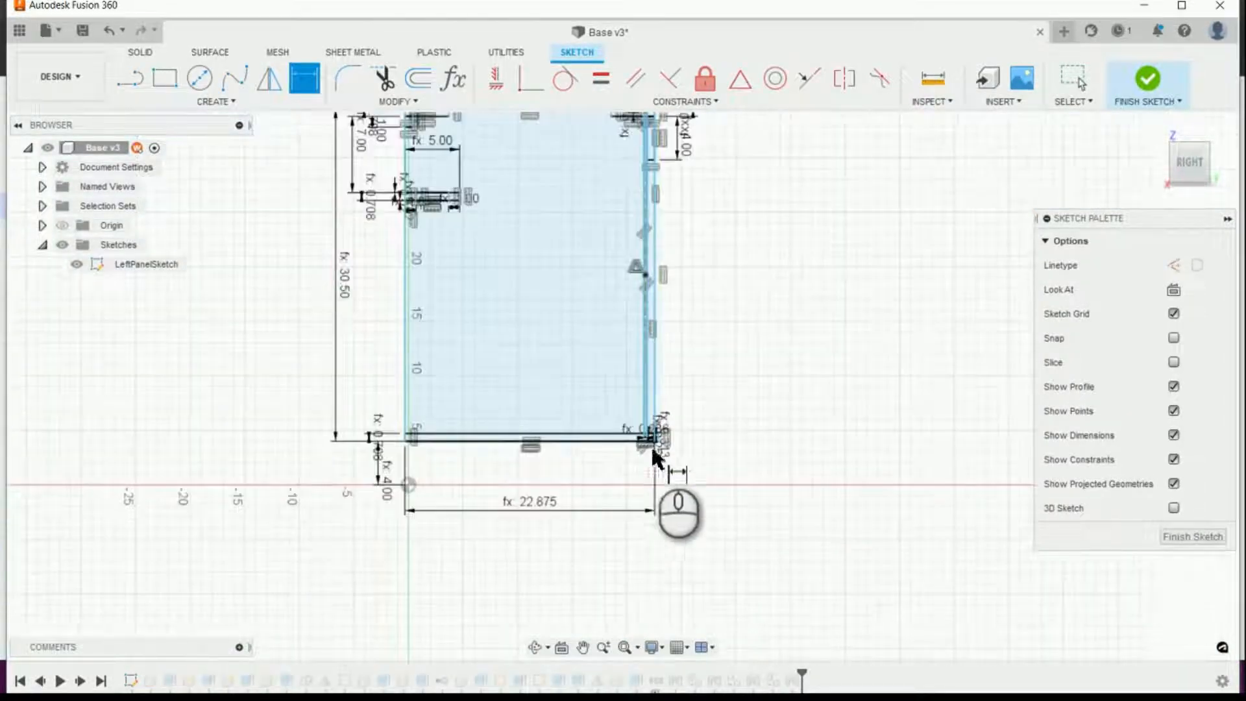
pyautogui.scroll(5, 657, 215)
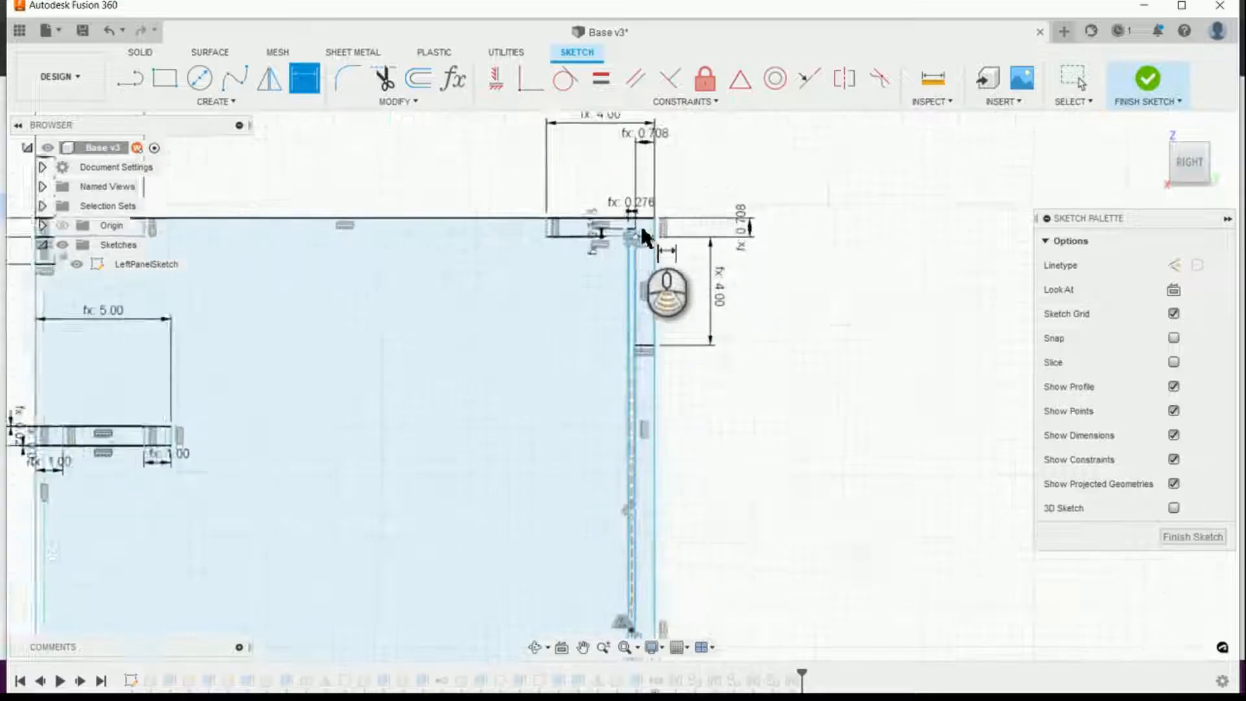
pyautogui.scroll(5, 624, 221)
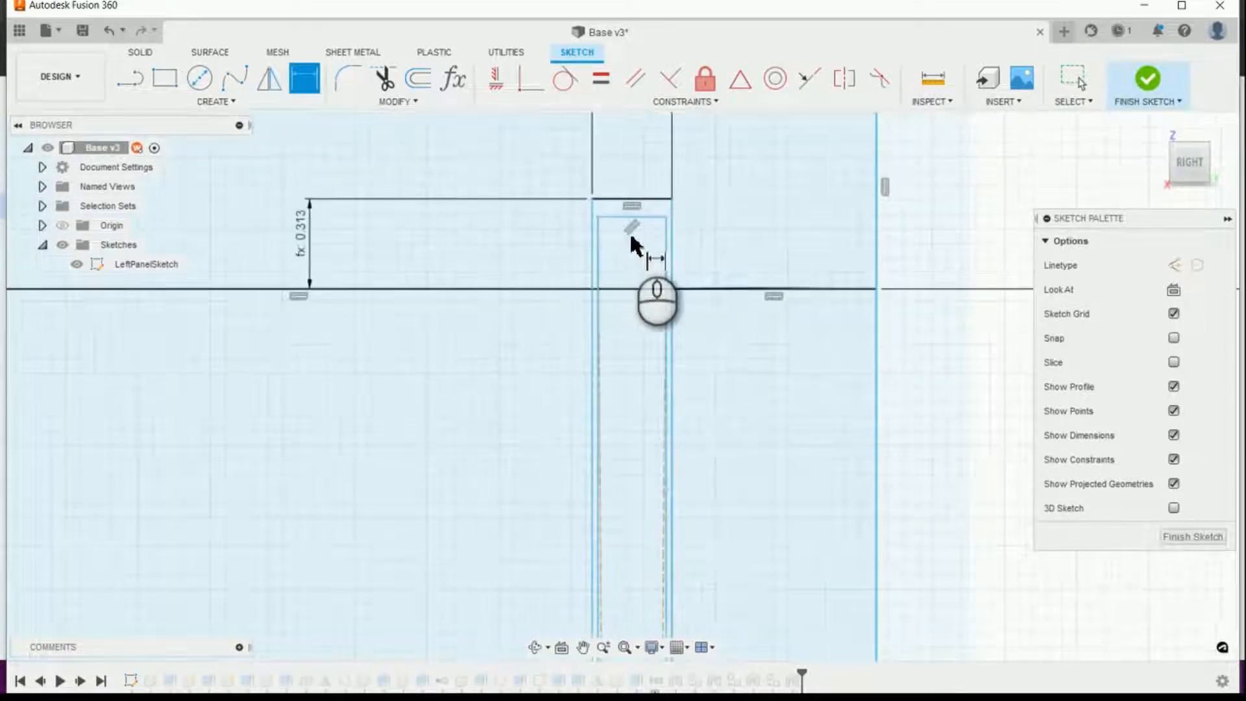
pyautogui.scroll(-2, 675, 291)
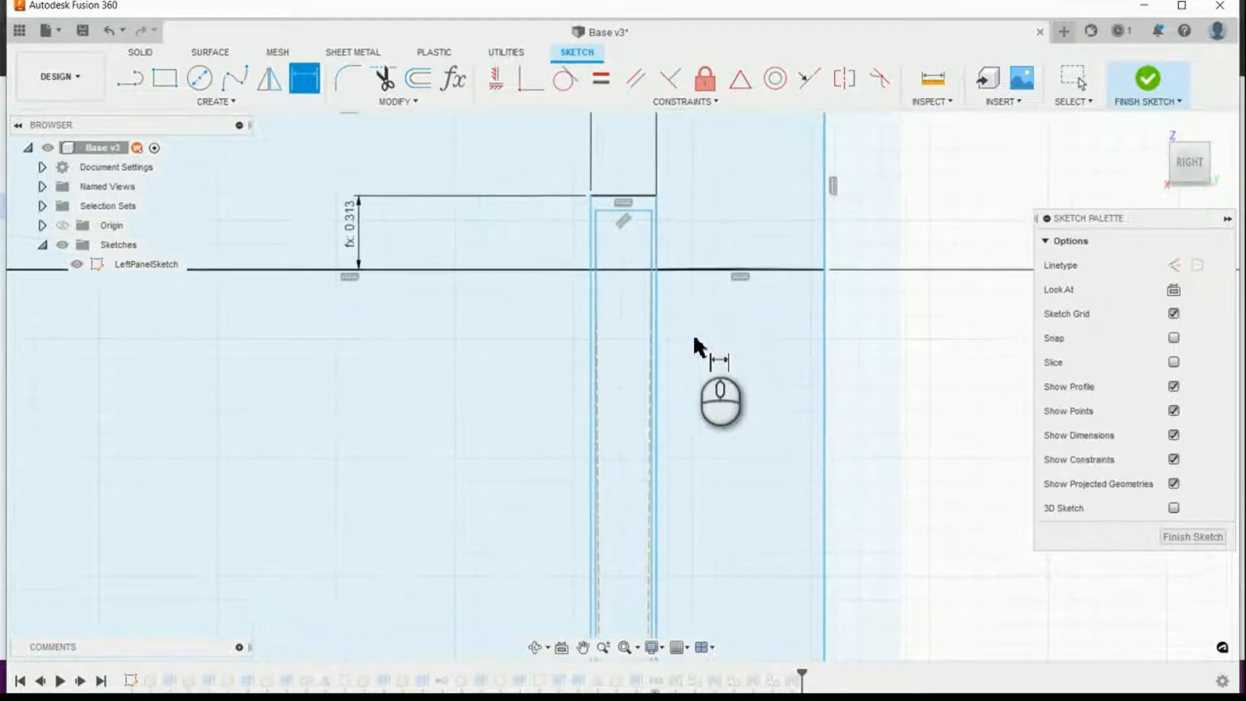
pyautogui.scroll(-2, 699, 340)
pyautogui.scroll(-3, 617, 227)
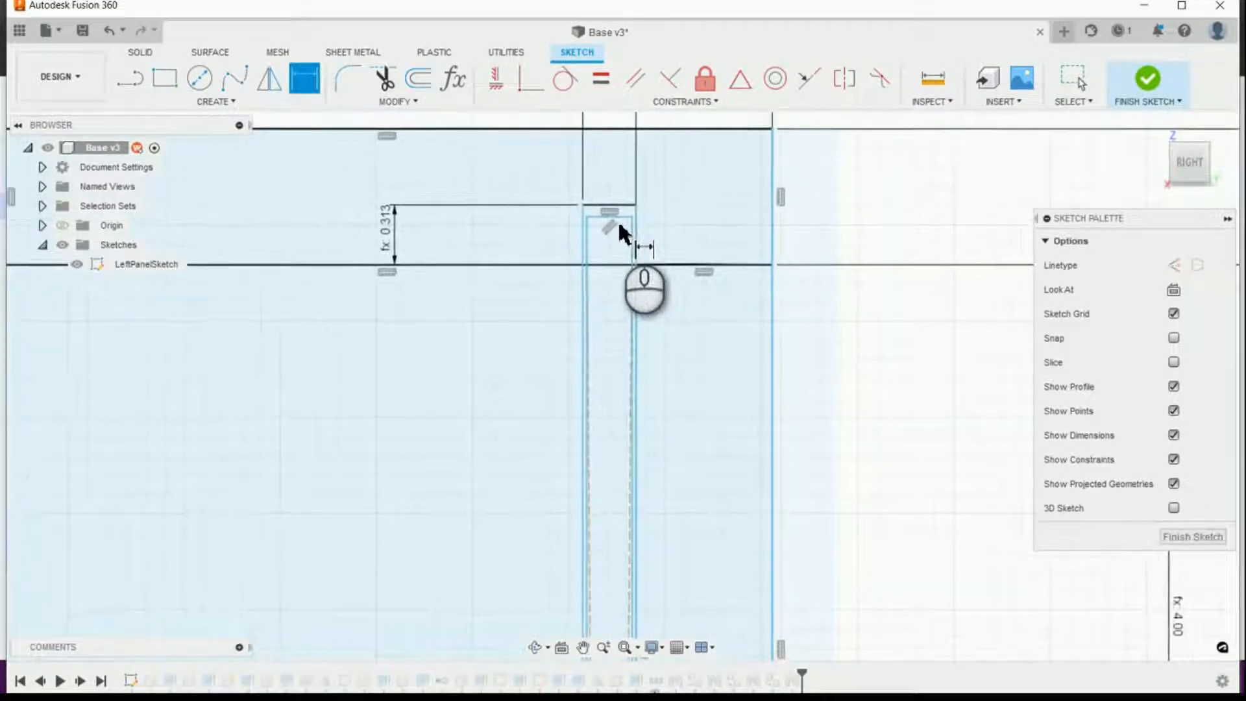
pyautogui.scroll(-5, 715, 278)
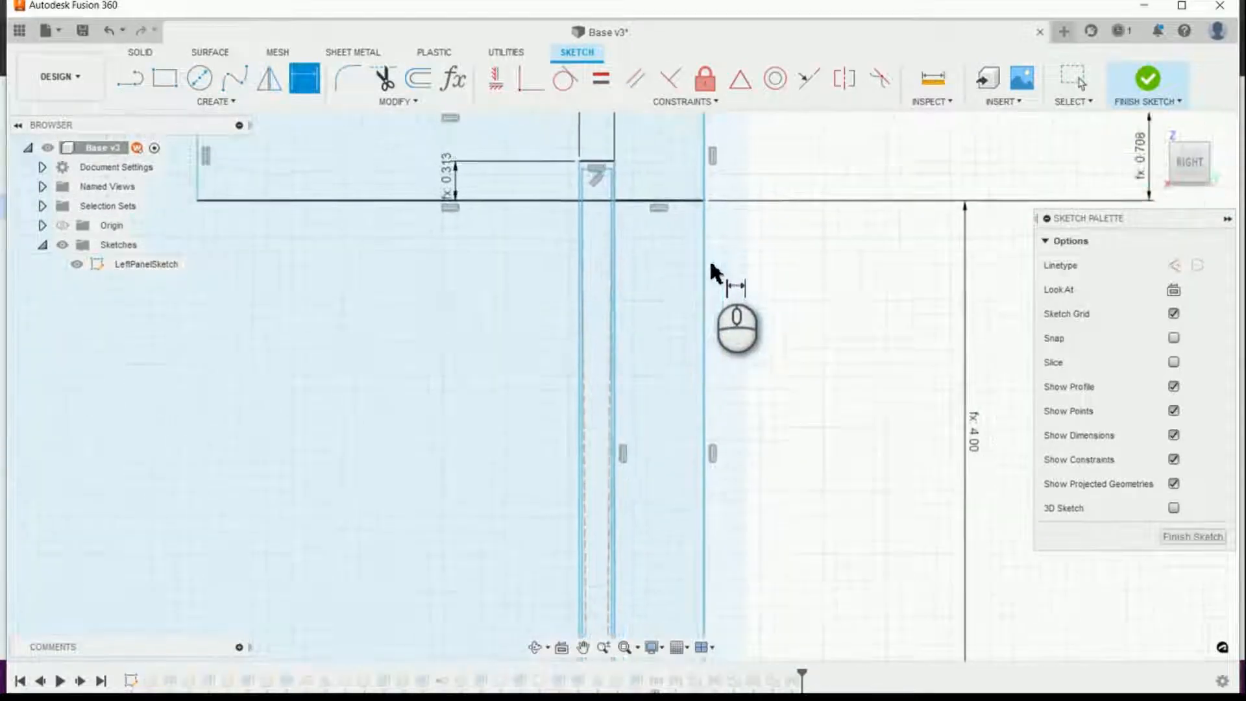
pyautogui.scroll(-5, 737, 303)
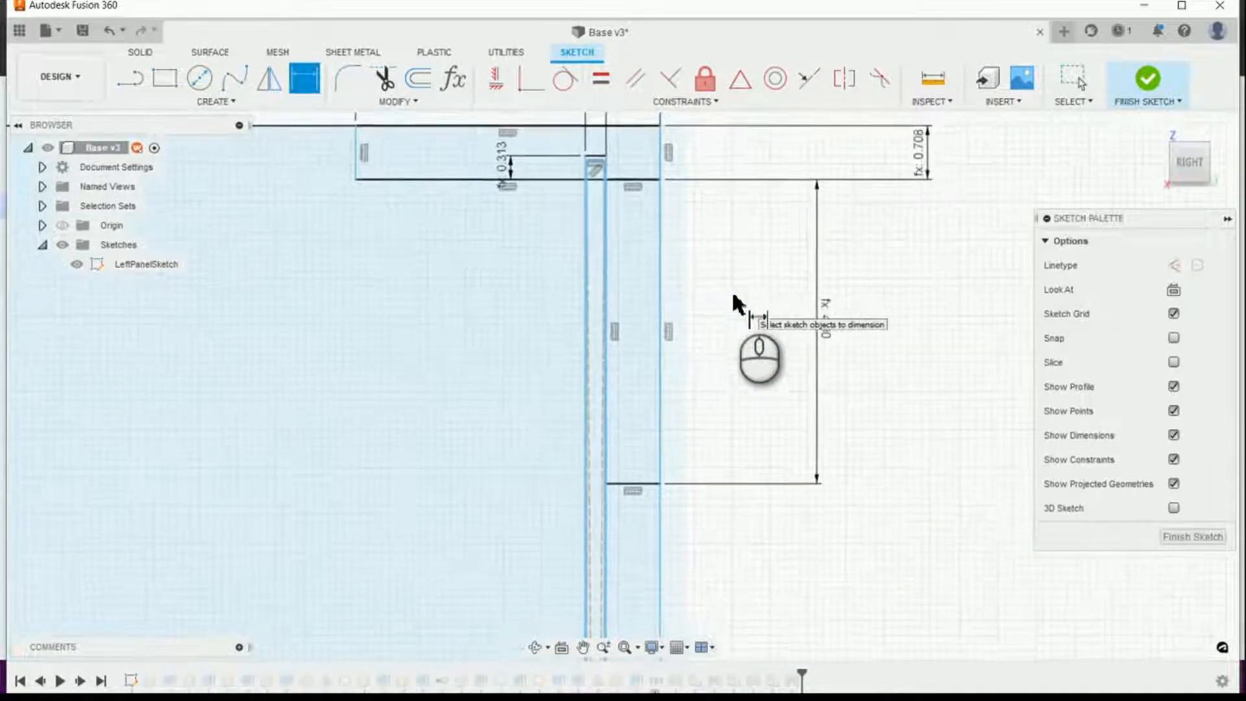
pyautogui.scroll(-3, 747, 311)
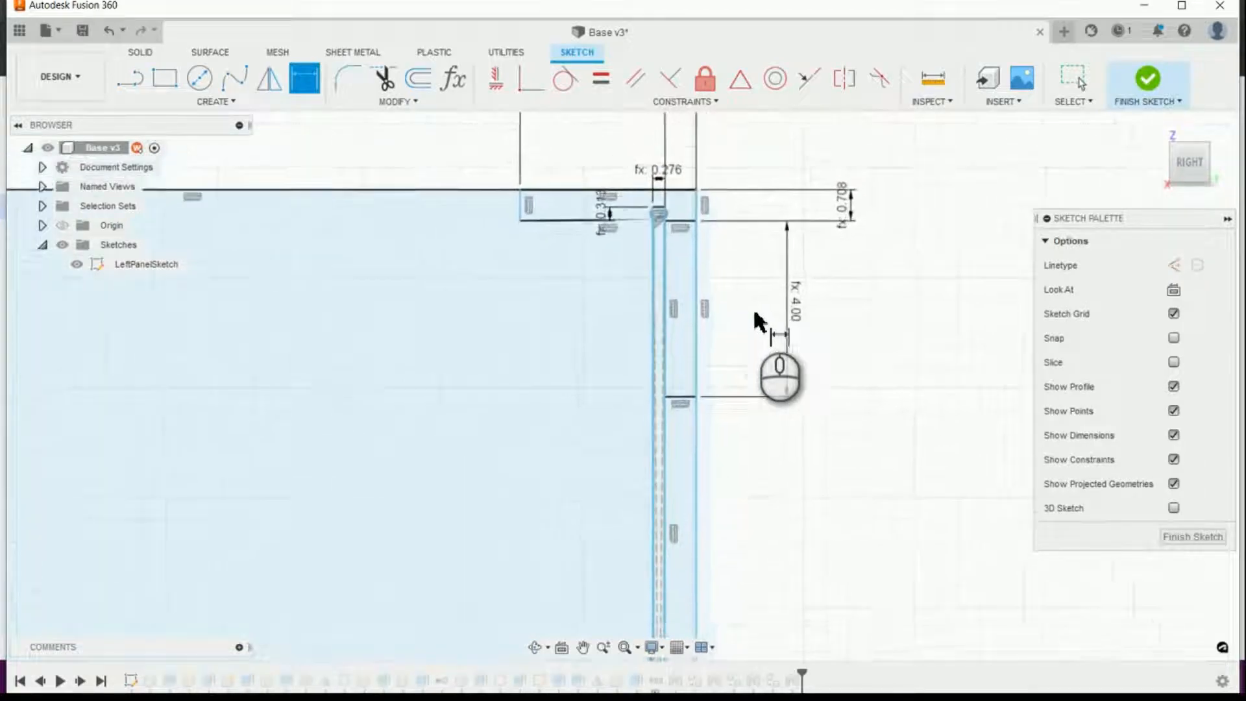
pyautogui.click(1194, 537)
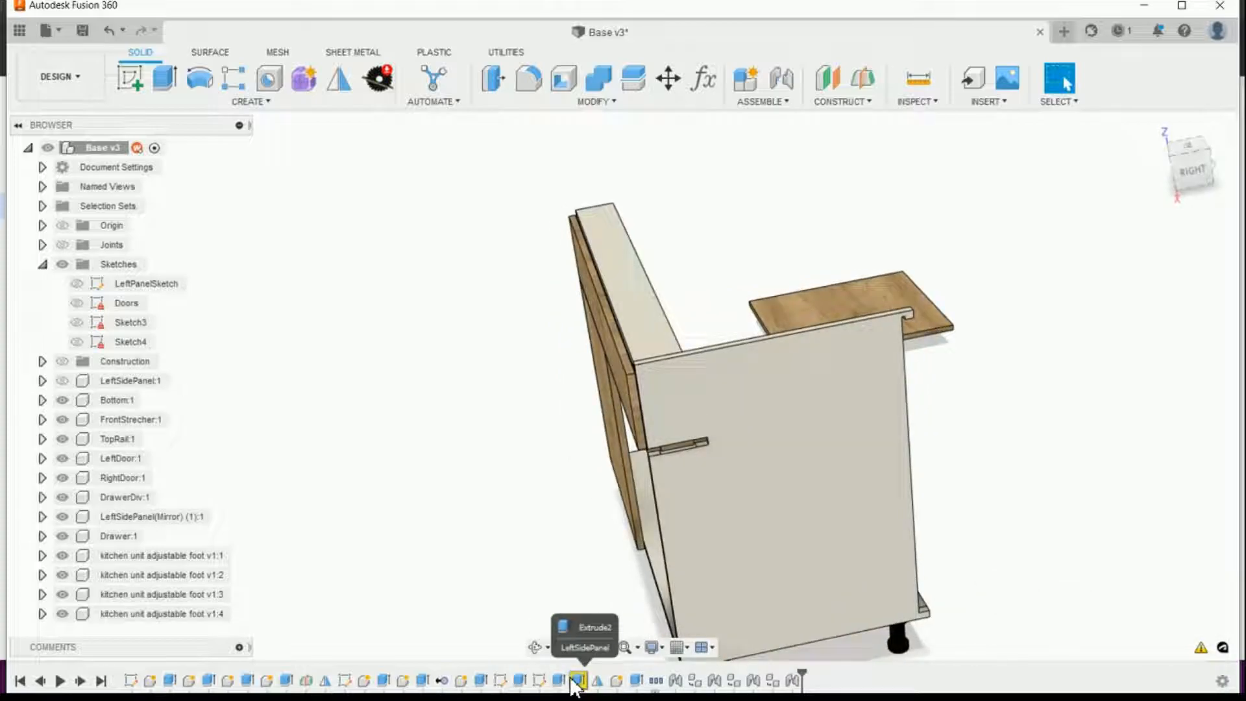
pyautogui.click(107, 33)
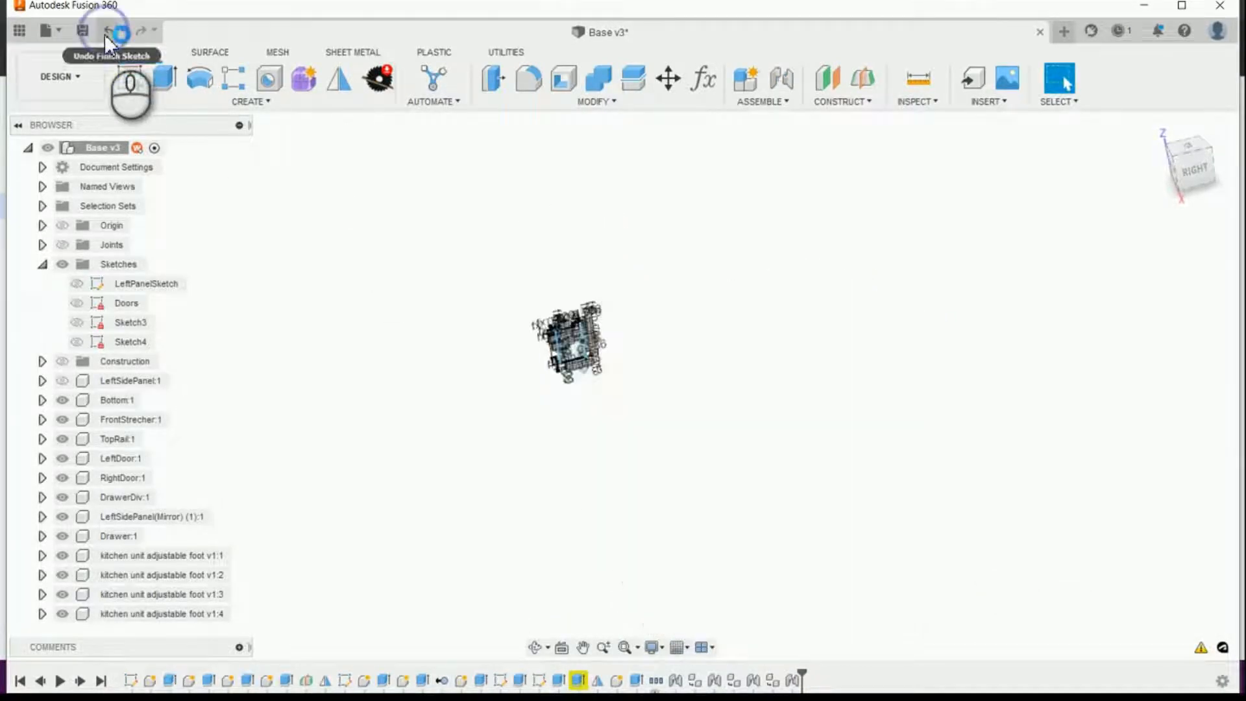
pyautogui.scroll(4, 803, 530)
pyautogui.scroll(4, 860, 587)
pyautogui.scroll(-4, 695, 487)
pyautogui.scroll(-3, 468, 235)
pyautogui.scroll(-8, 563, 313)
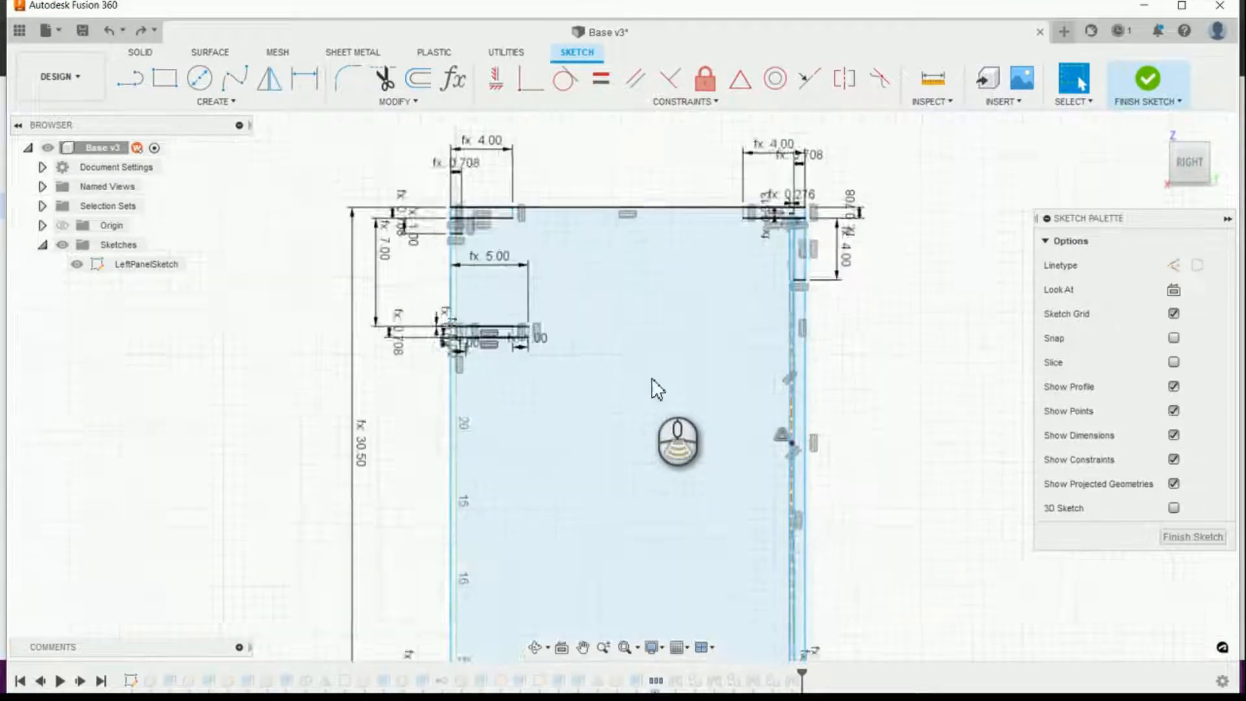
pyautogui.scroll(-2, 652, 378)
pyautogui.scroll(6, 686, 393)
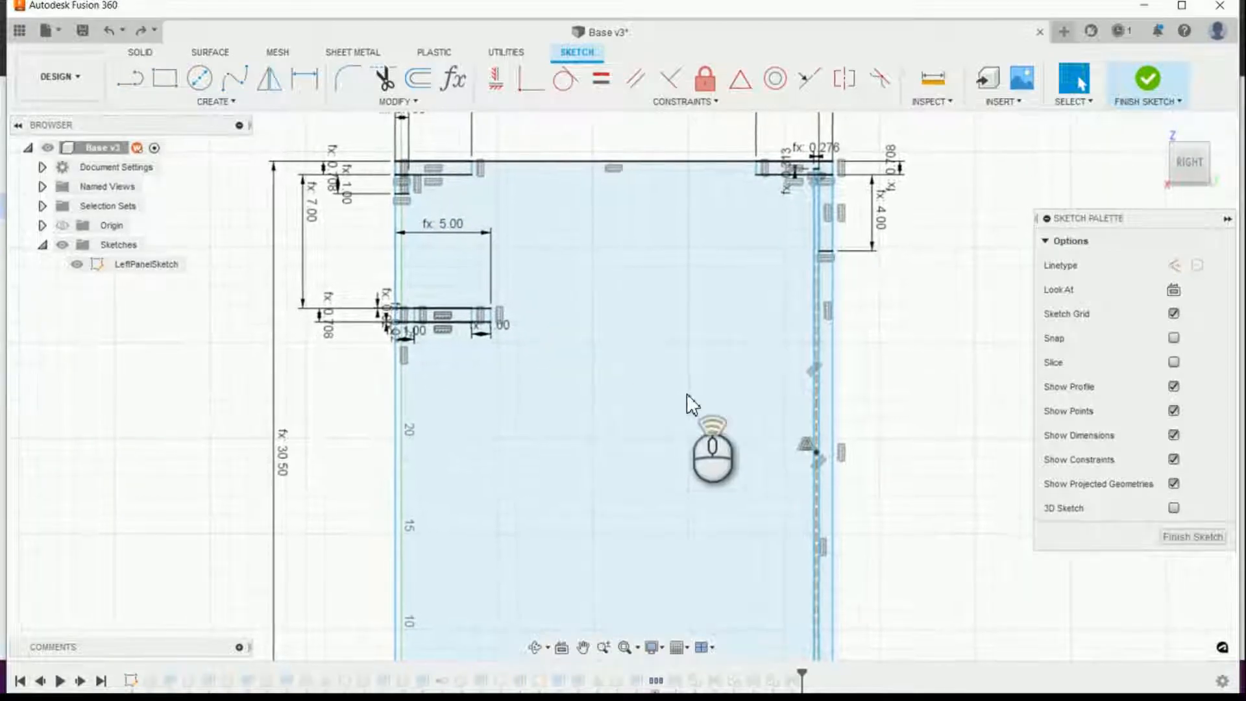
pyautogui.scroll(2, 710, 376)
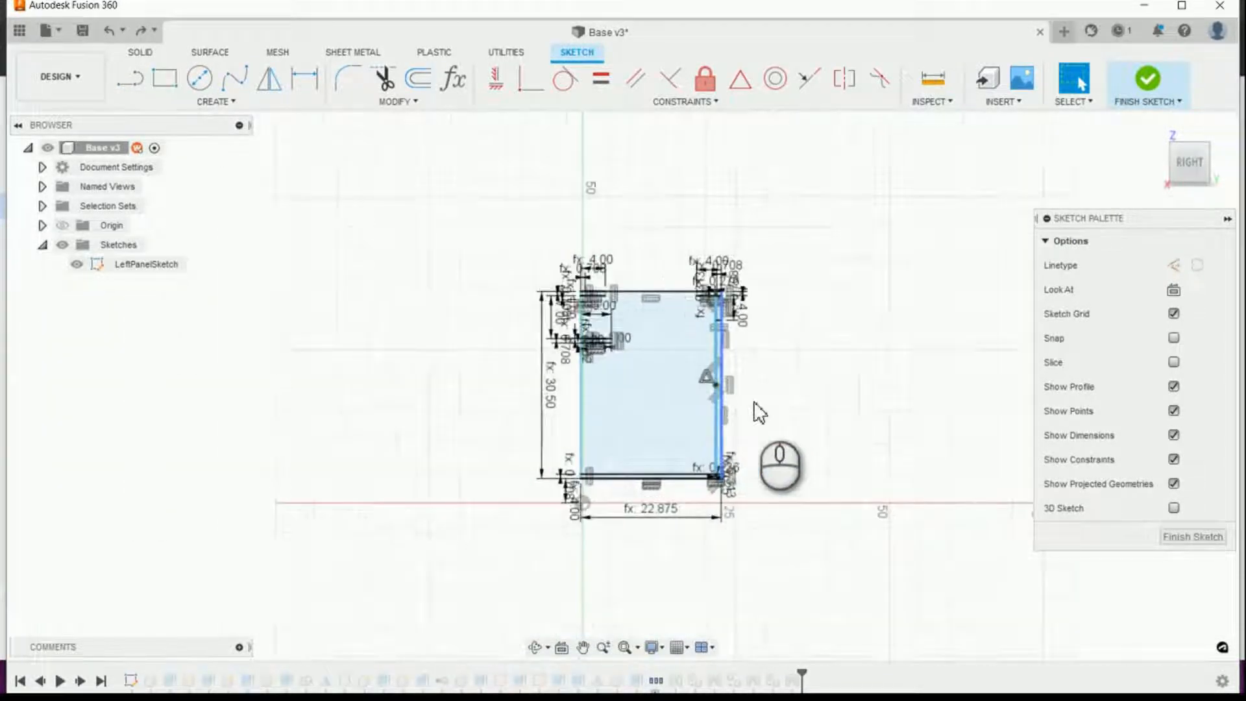
# Step: Finish the left panel sketch and open the left side panel's first extrusion for editing
pyautogui.click(1199, 537)
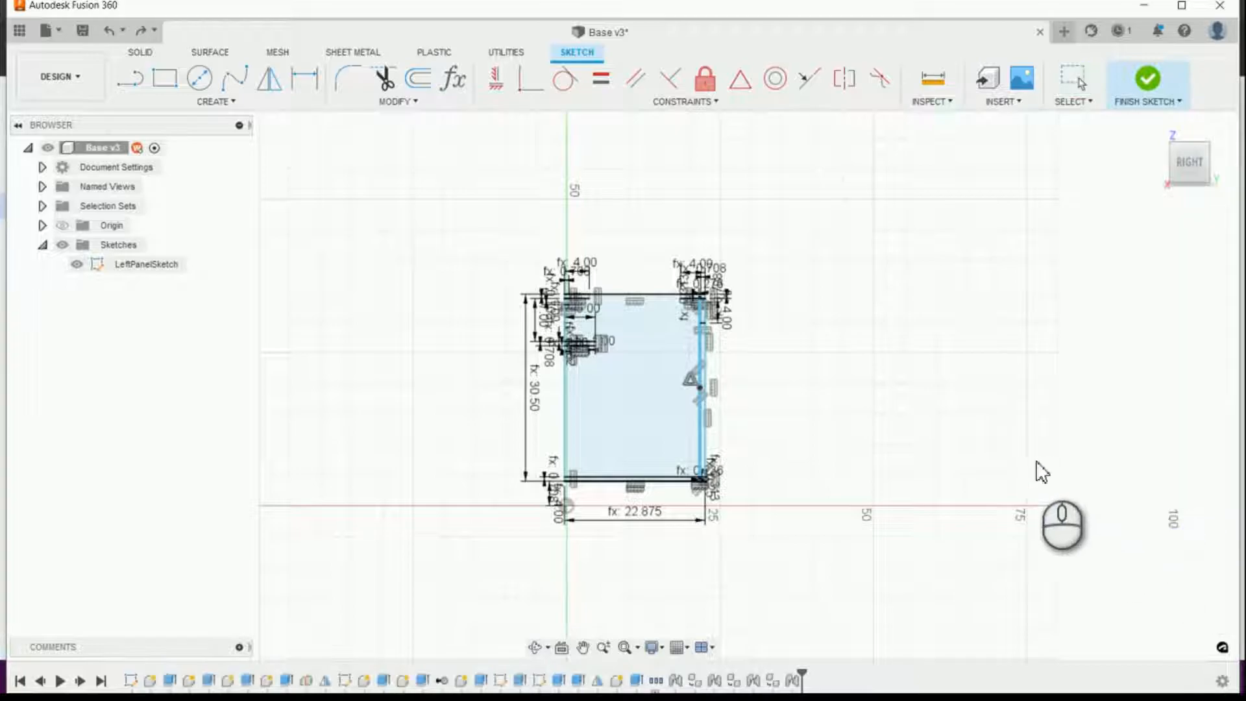
pyautogui.scroll(3, 729, 459)
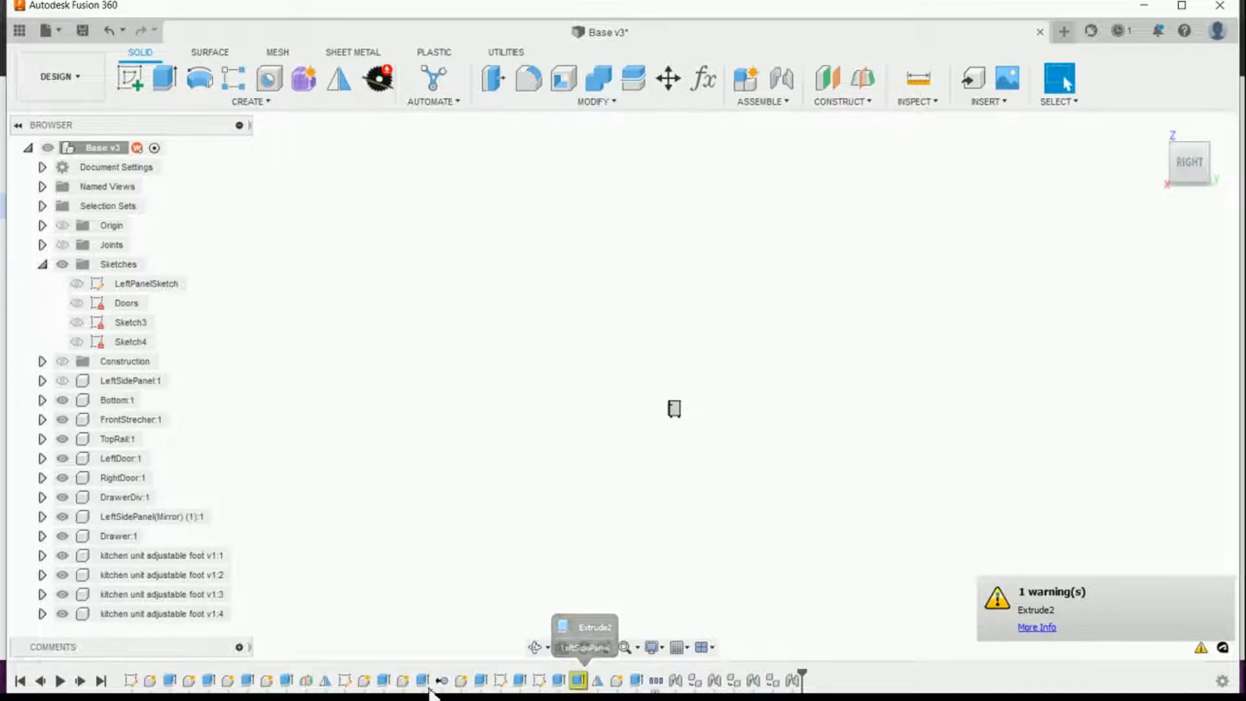
pyautogui.click(165, 681)
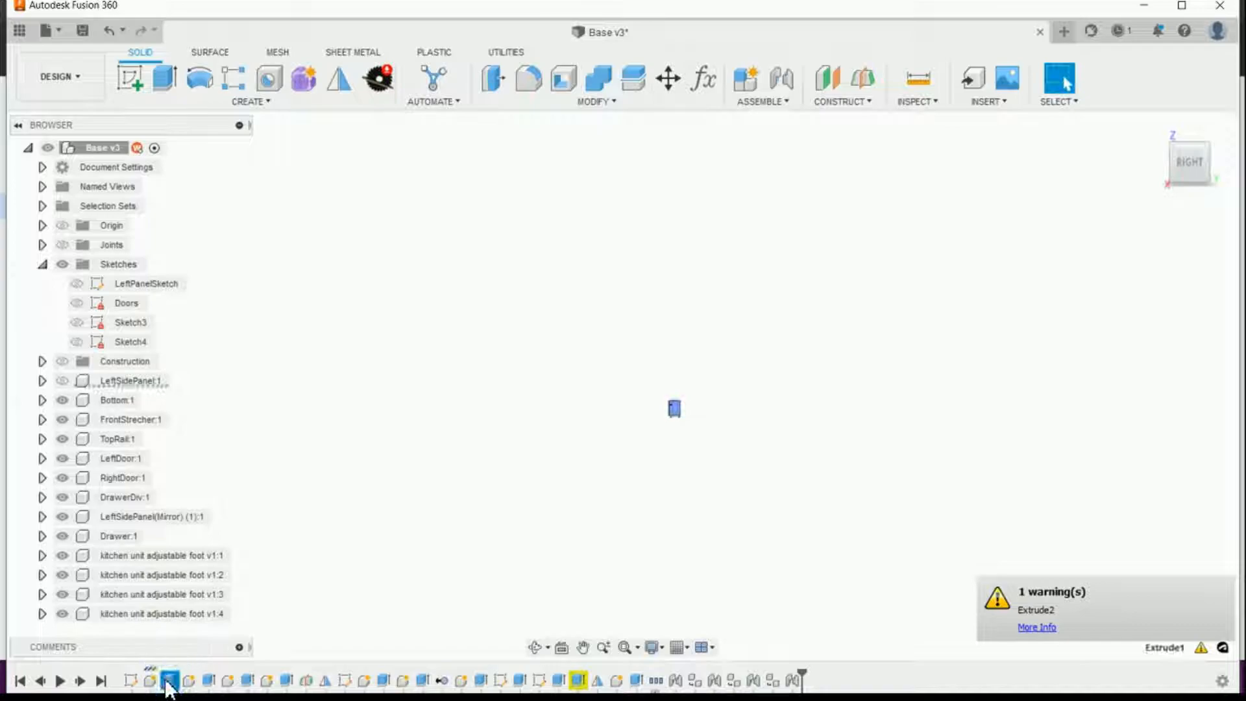
pyautogui.rightClick(167, 682)
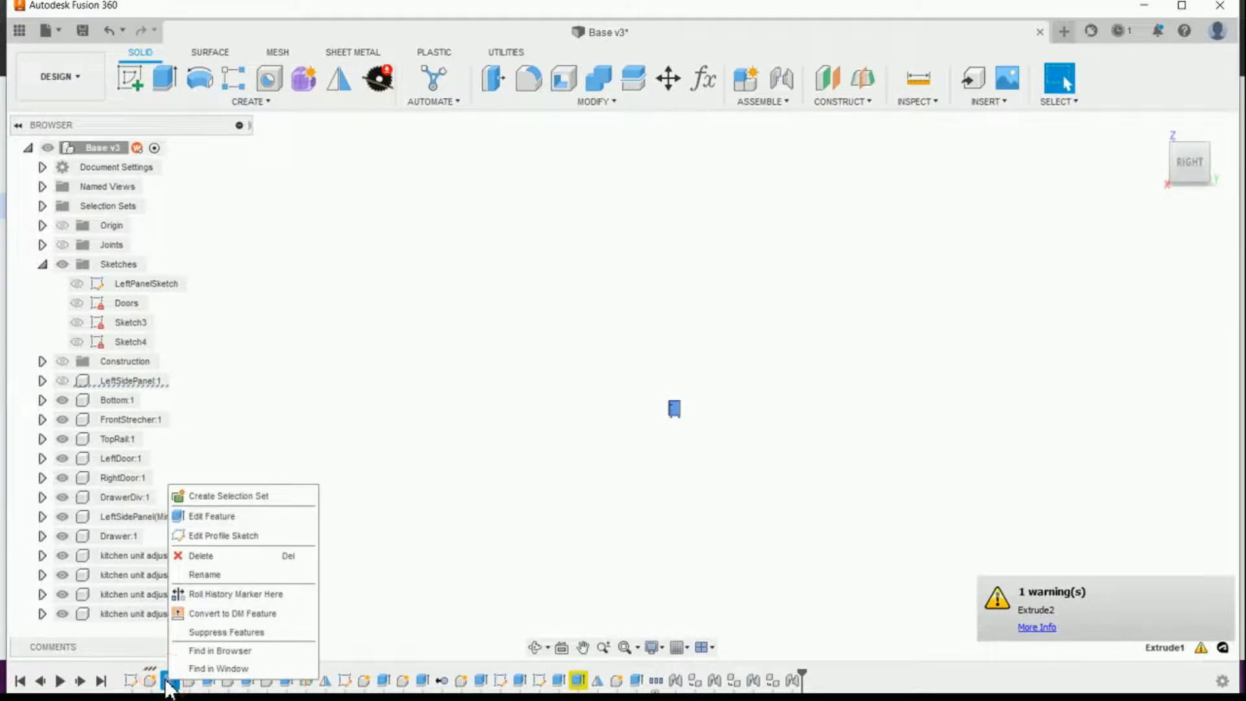
pyautogui.click(189, 517)
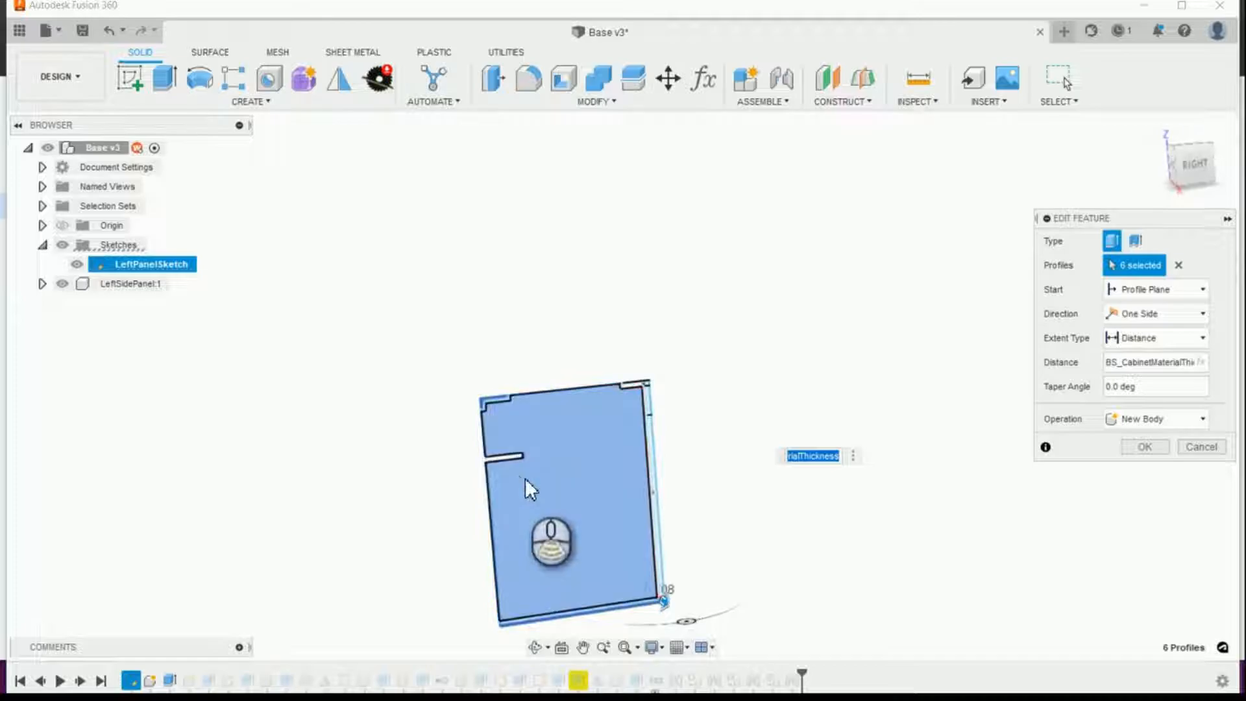
# Step: Try to add the individual profiles of the drawer divider slot to the left side panel's extrusion
pyautogui.scroll(5, 520, 467)
pyautogui.scroll(-5, 518, 466)
pyautogui.scroll(3, 503, 450)
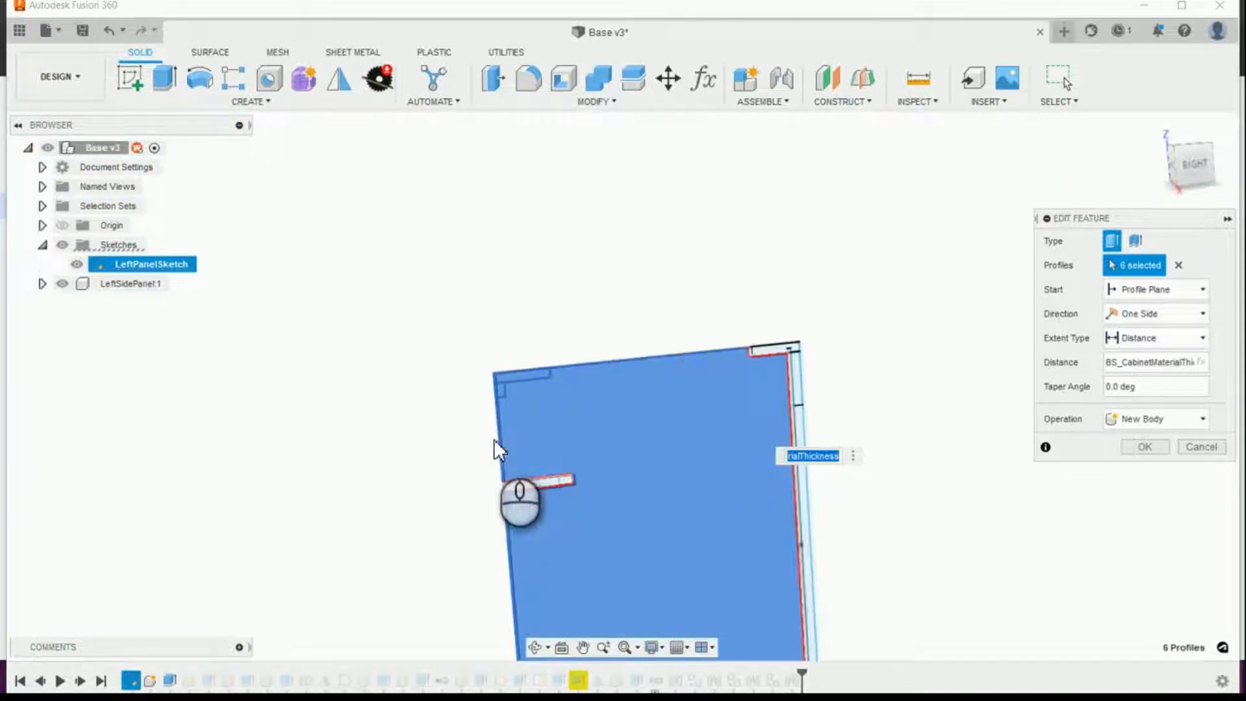
pyautogui.scroll(3, 524, 480)
pyautogui.scroll(-2, 523, 485)
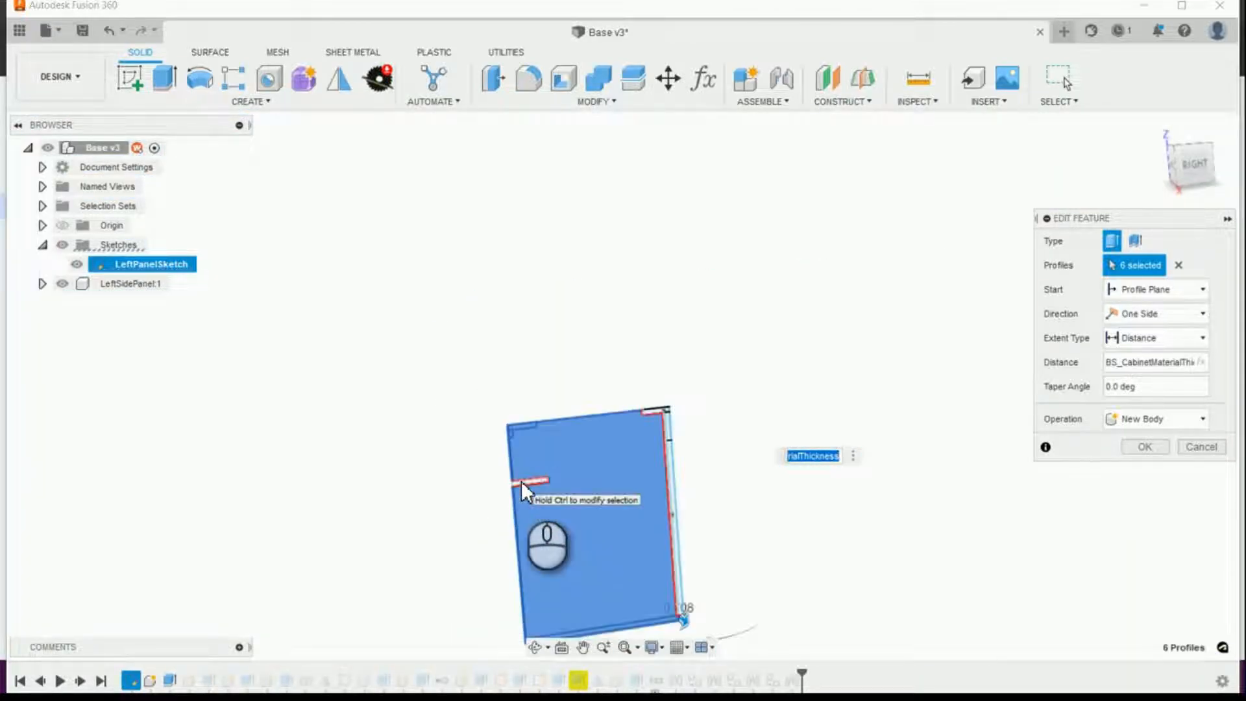
pyautogui.keyDown('ctrl'); pyautogui.click(521, 482); pyautogui.keyUp('ctrl')
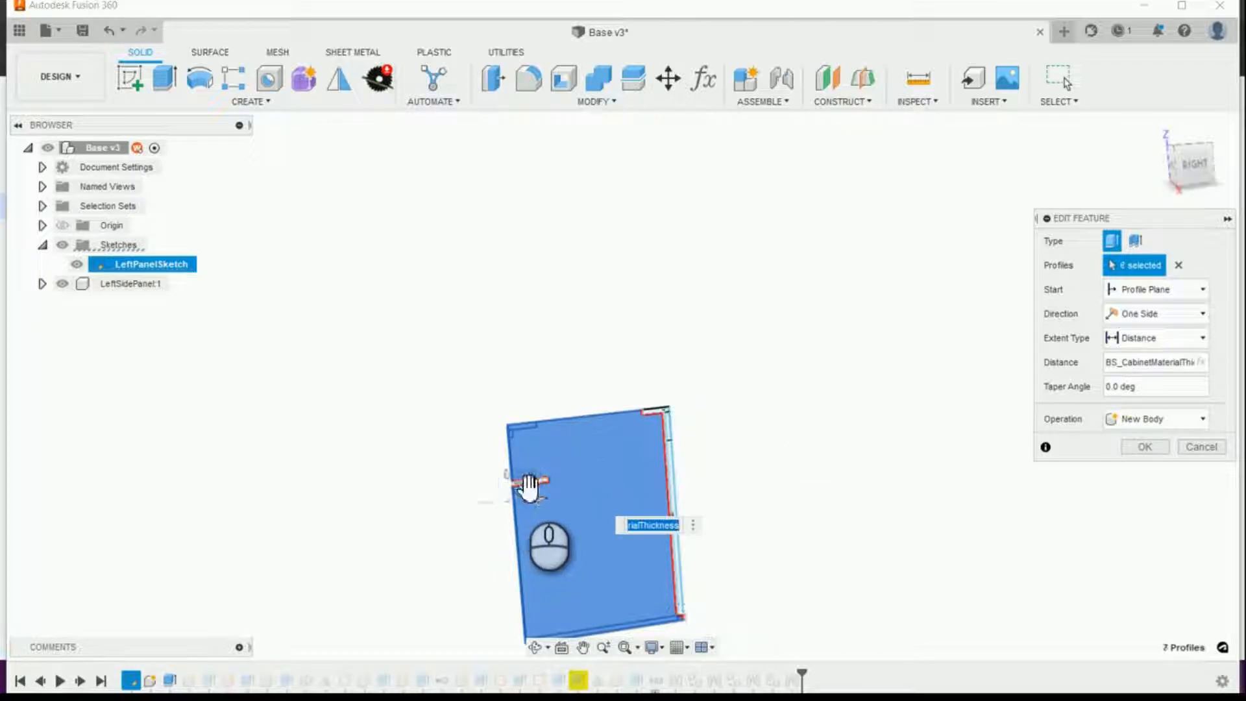
pyautogui.scroll(3, 539, 481)
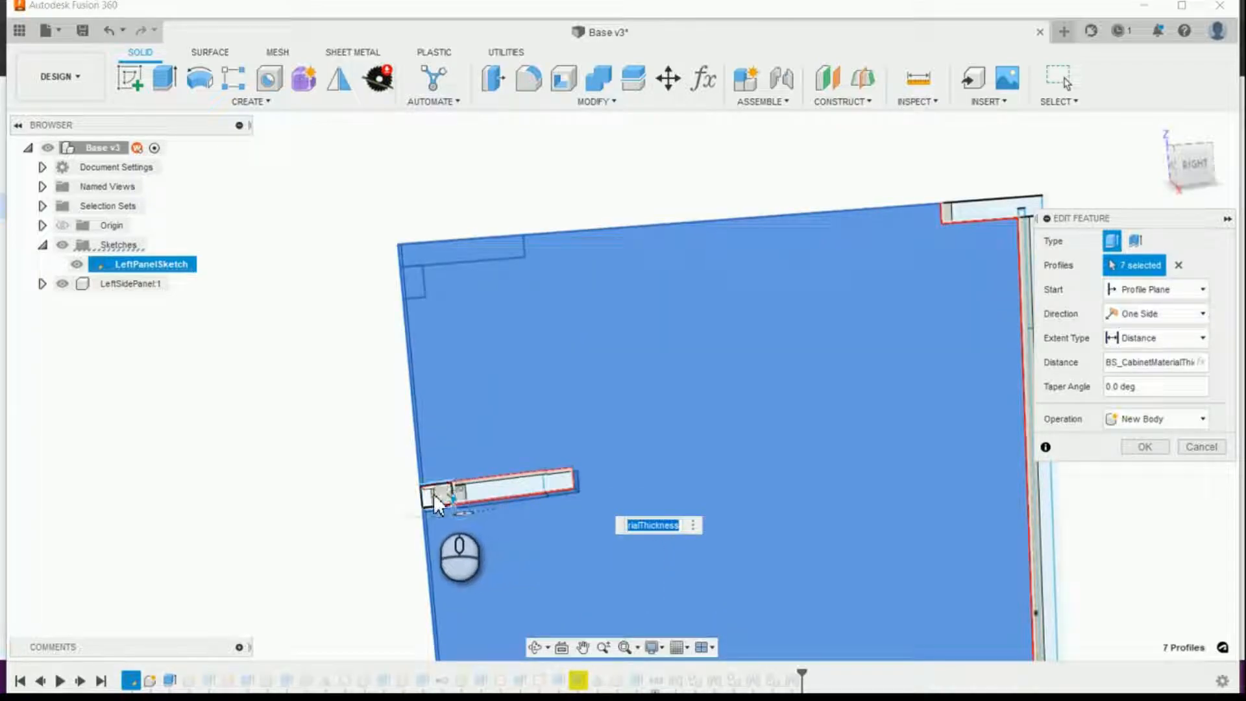
pyautogui.click(484, 492)
pyautogui.click(558, 484)
pyautogui.scroll(2, 572, 484)
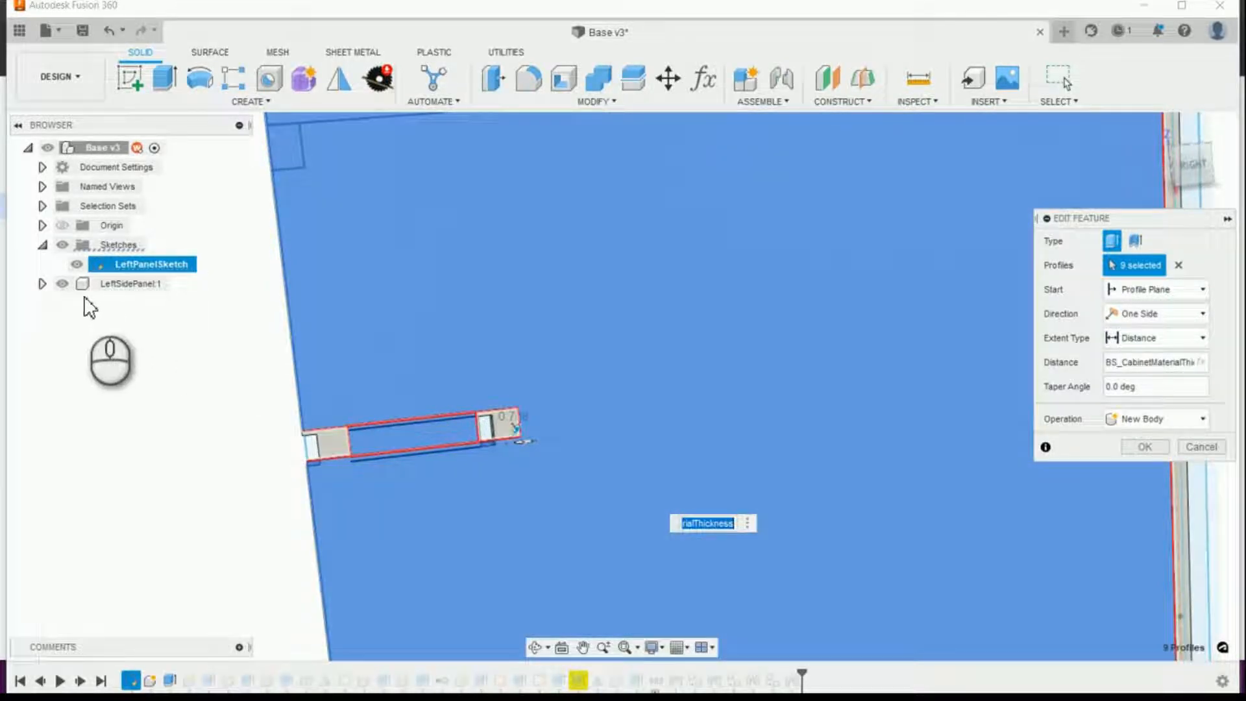
# Step: Hide the left side panel and try to add the remaining end profiles of the drawer divider slot
pyautogui.click(62, 286)
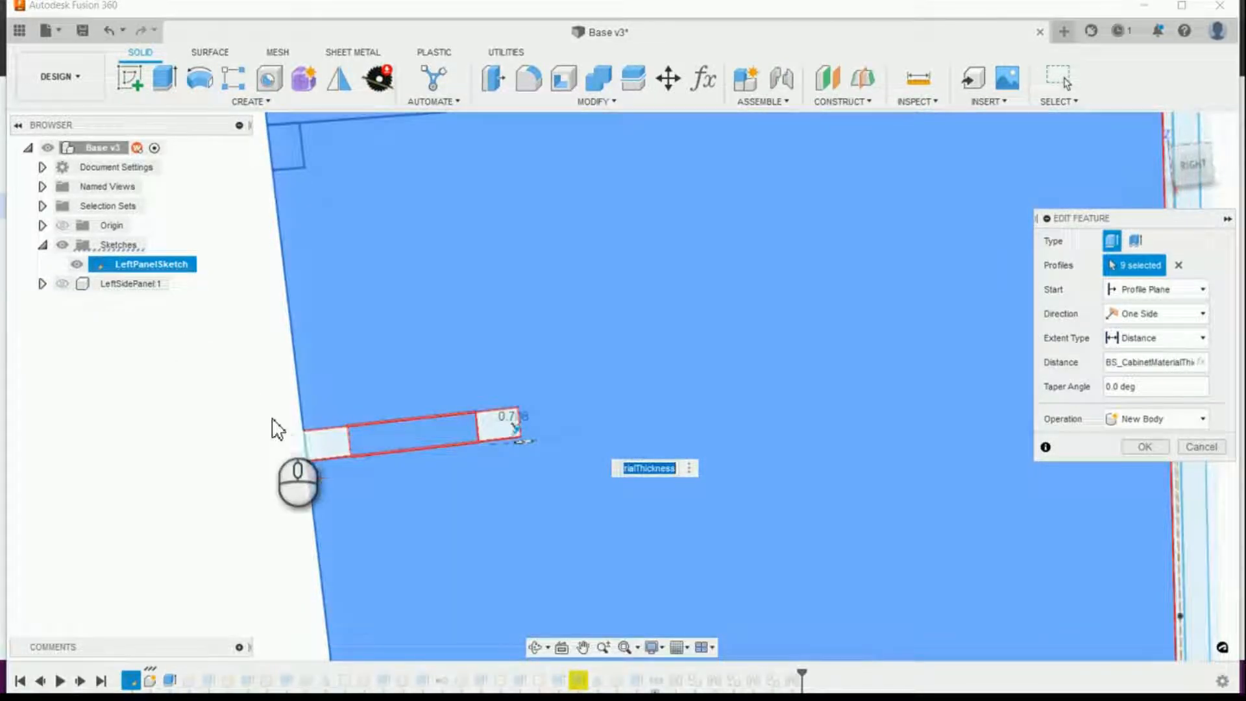
pyautogui.click(265, 426)
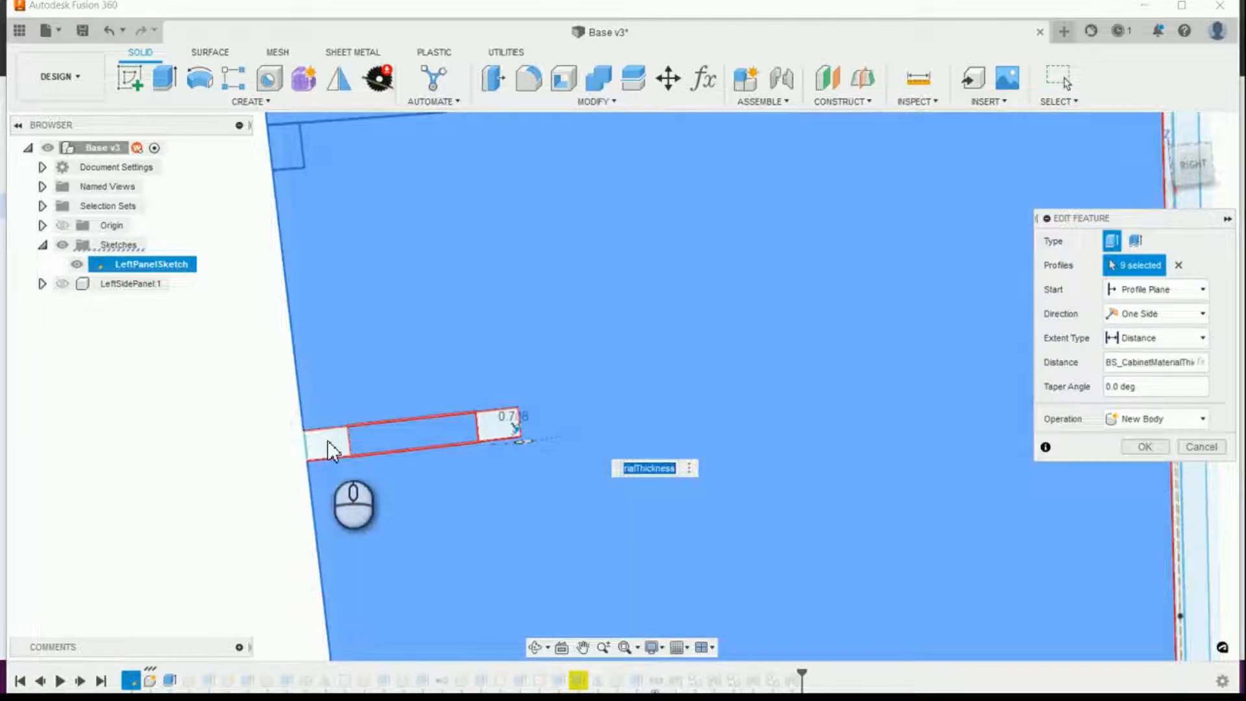
pyautogui.click(496, 428)
pyautogui.click(516, 439)
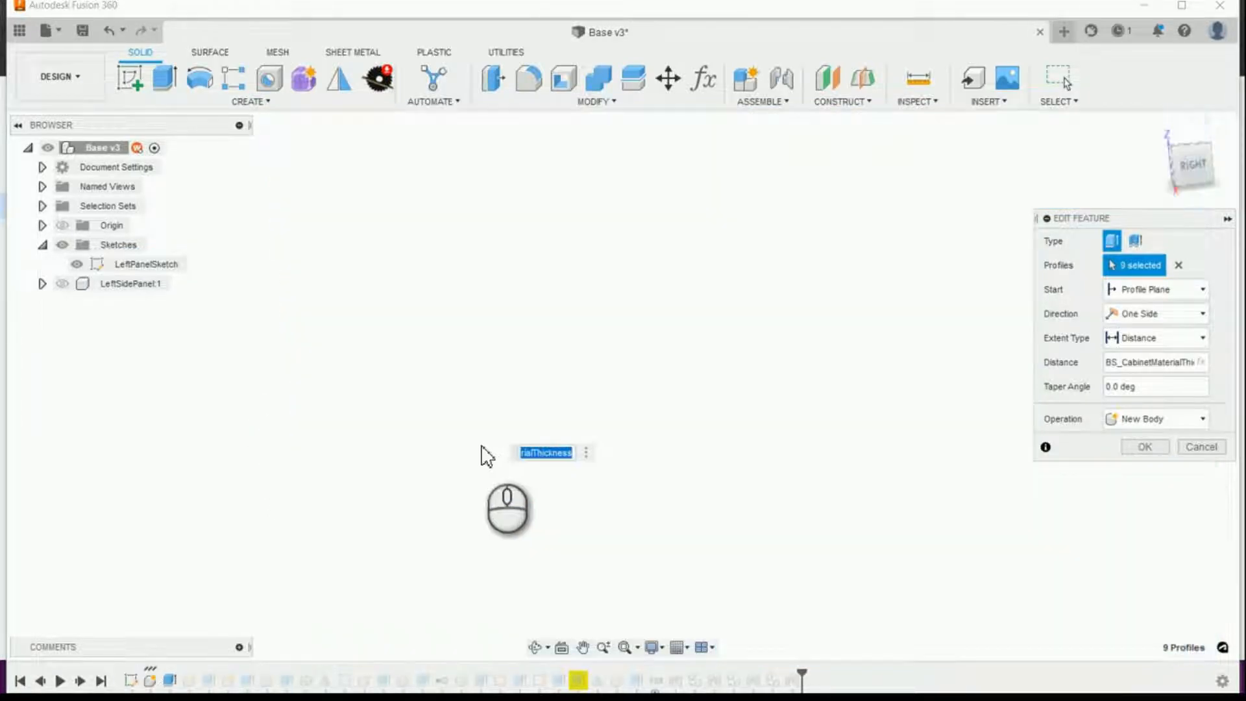
# Step: Try to add the missing profiles by window-selecting the whole left panel sketch over the existing selection
pyautogui.scroll(12, 470, 436)
pyautogui.moveTo(470, 436); pyautogui.dragTo(429, 392, button='middle')
pyautogui.scroll(-3, 357, 392)
pyautogui.scroll(-1, 418, 365)
pyautogui.scroll(-2, 448, 369)
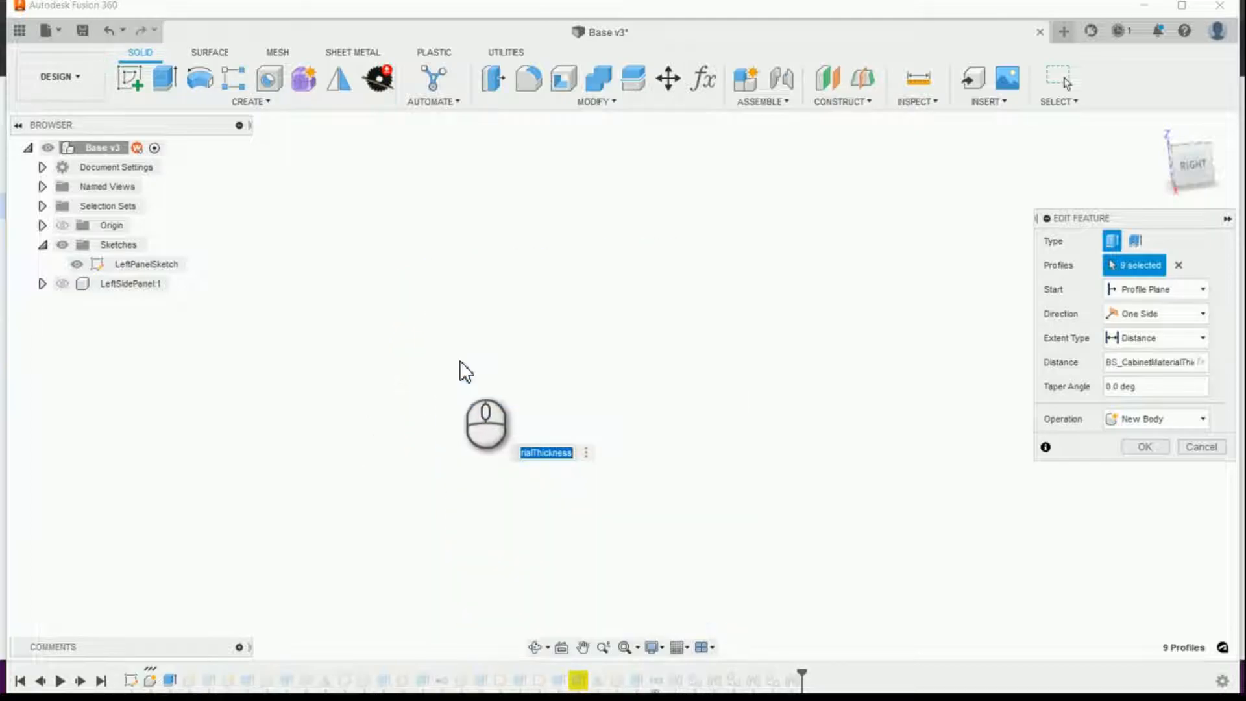
pyautogui.scroll(6, 466, 375)
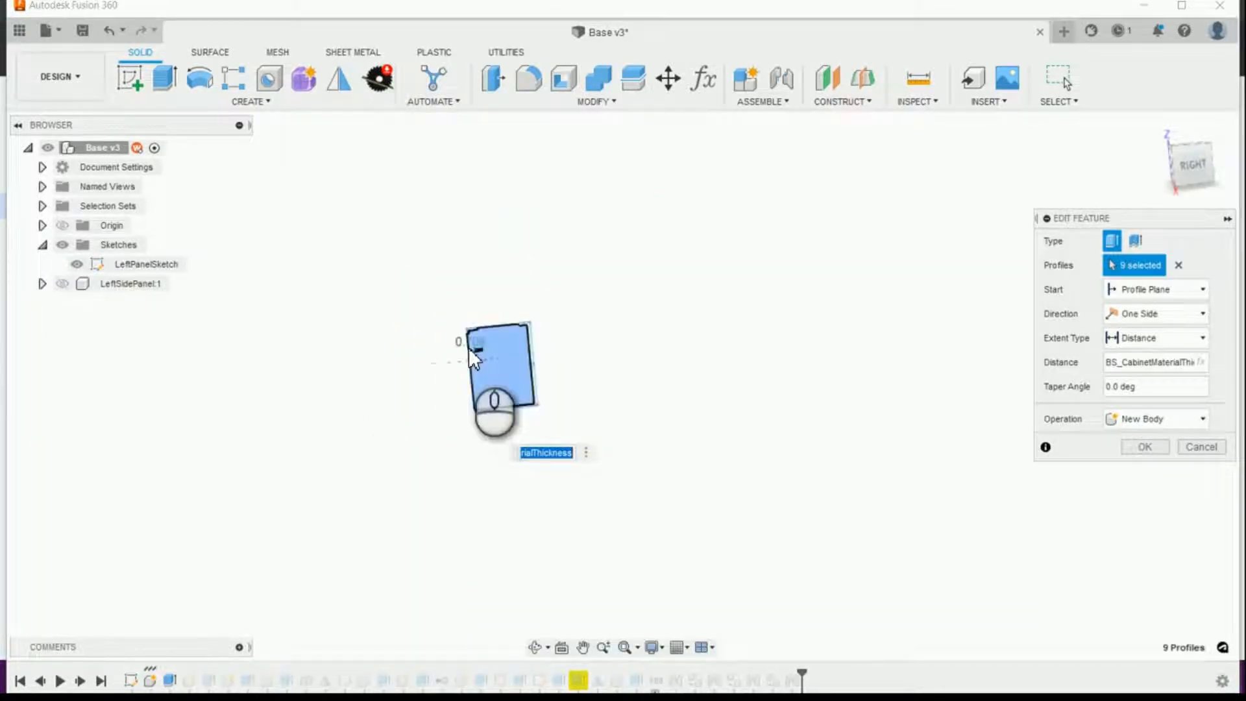
pyautogui.moveTo(453, 305); pyautogui.dragTo(576, 446)
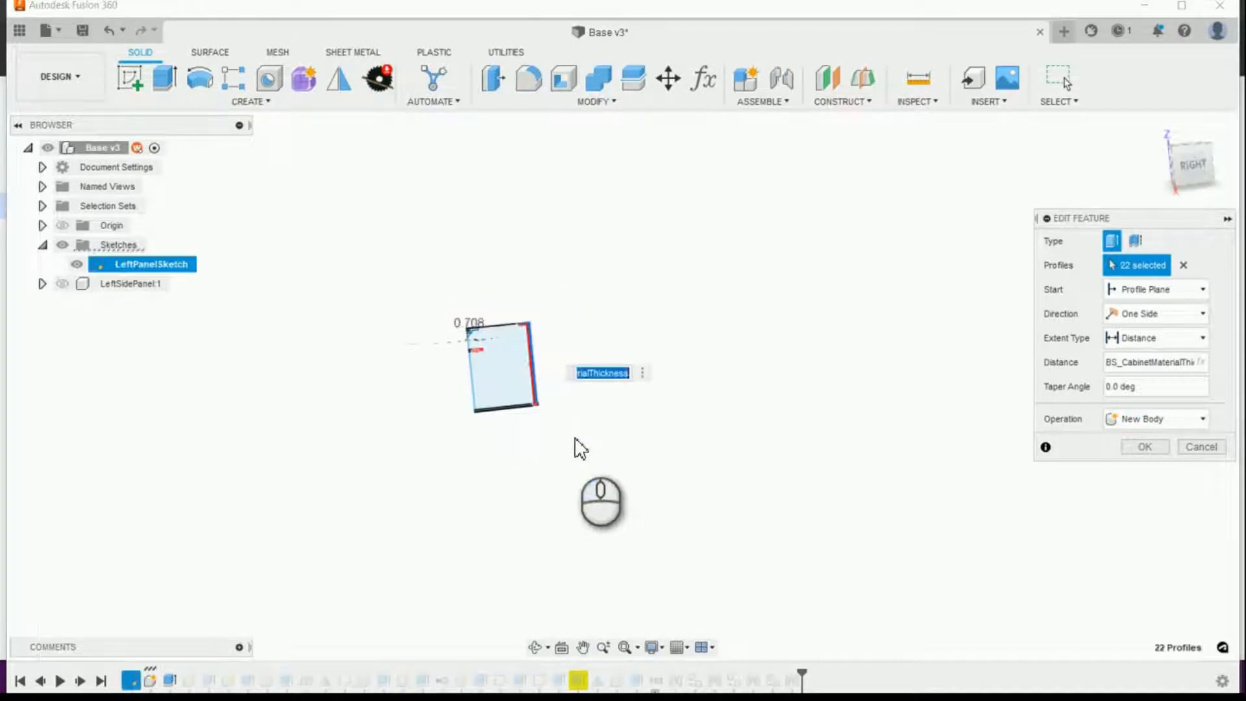
pyautogui.click(550, 409)
pyautogui.moveTo(409, 264); pyautogui.dragTo(589, 458)
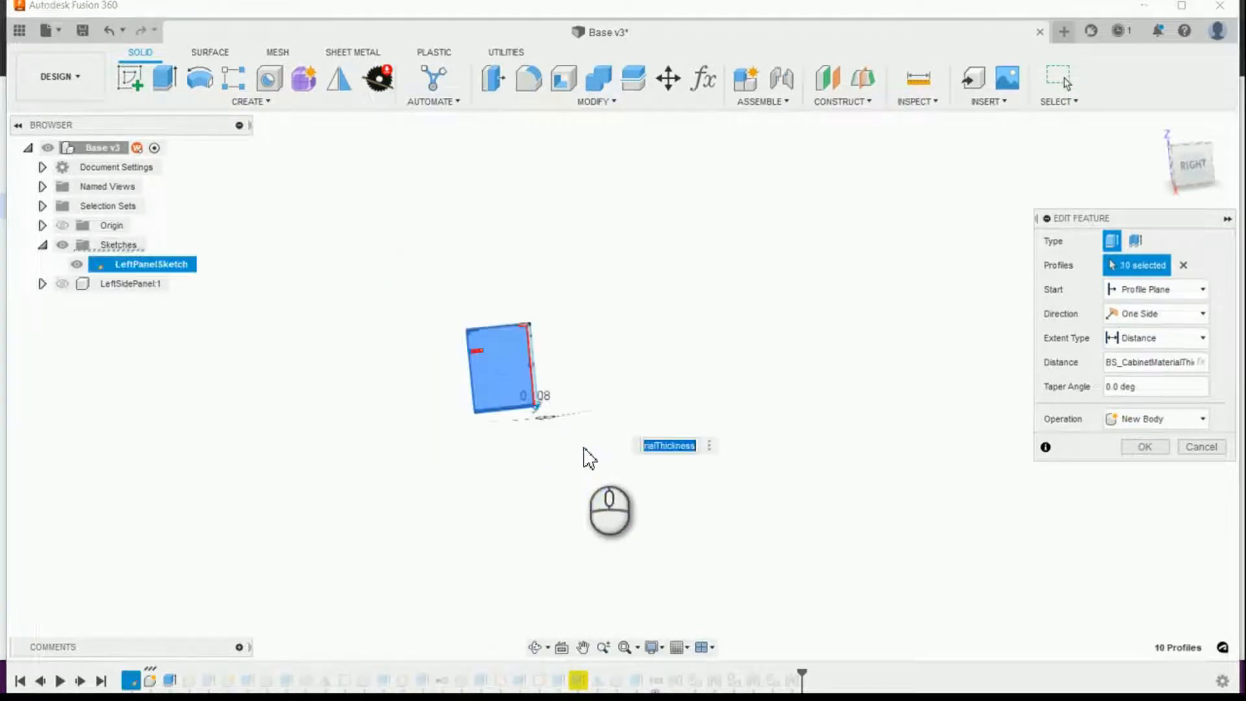
# Step: Clear the extrusion's profile selection, window-select every profile of the left panel sketch and apply the edit
pyautogui.click(1183, 265)
pyautogui.moveTo(364, 280)
pyautogui.mouseDown()
pyautogui.moveTo(548, 376)
pyautogui.moveTo(597, 439)
pyautogui.mouseUp()
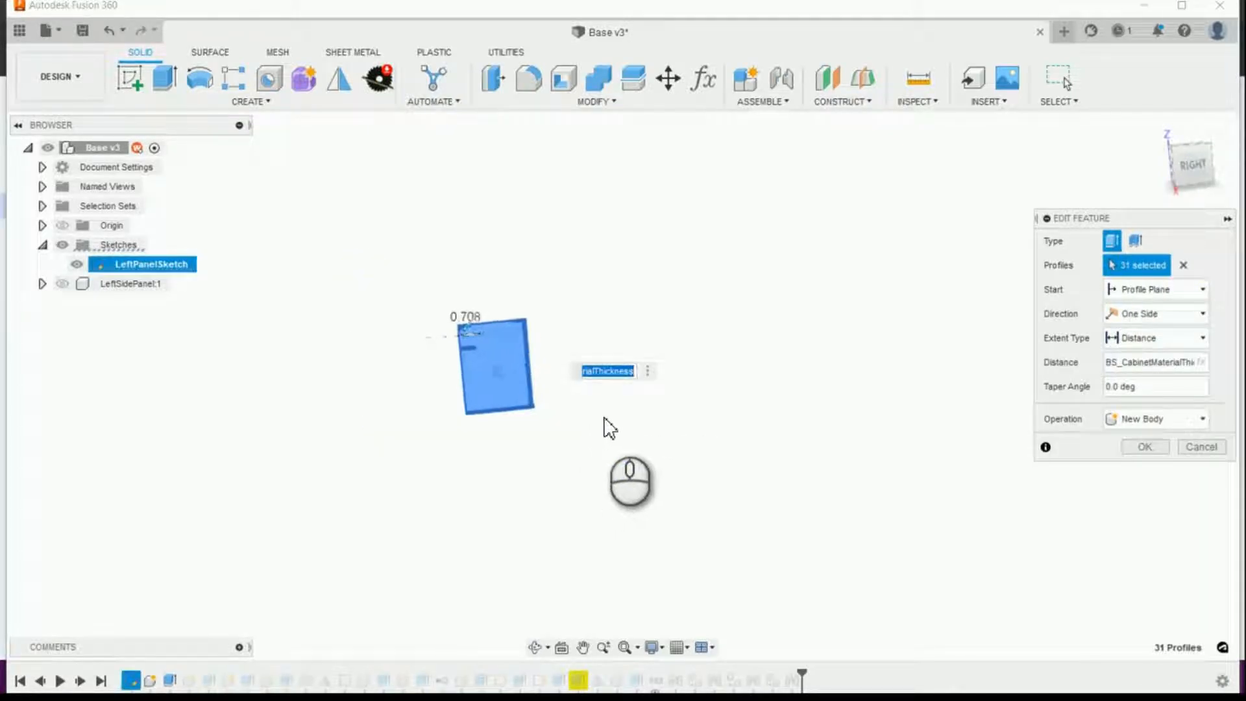
pyautogui.scroll(5, 604, 419)
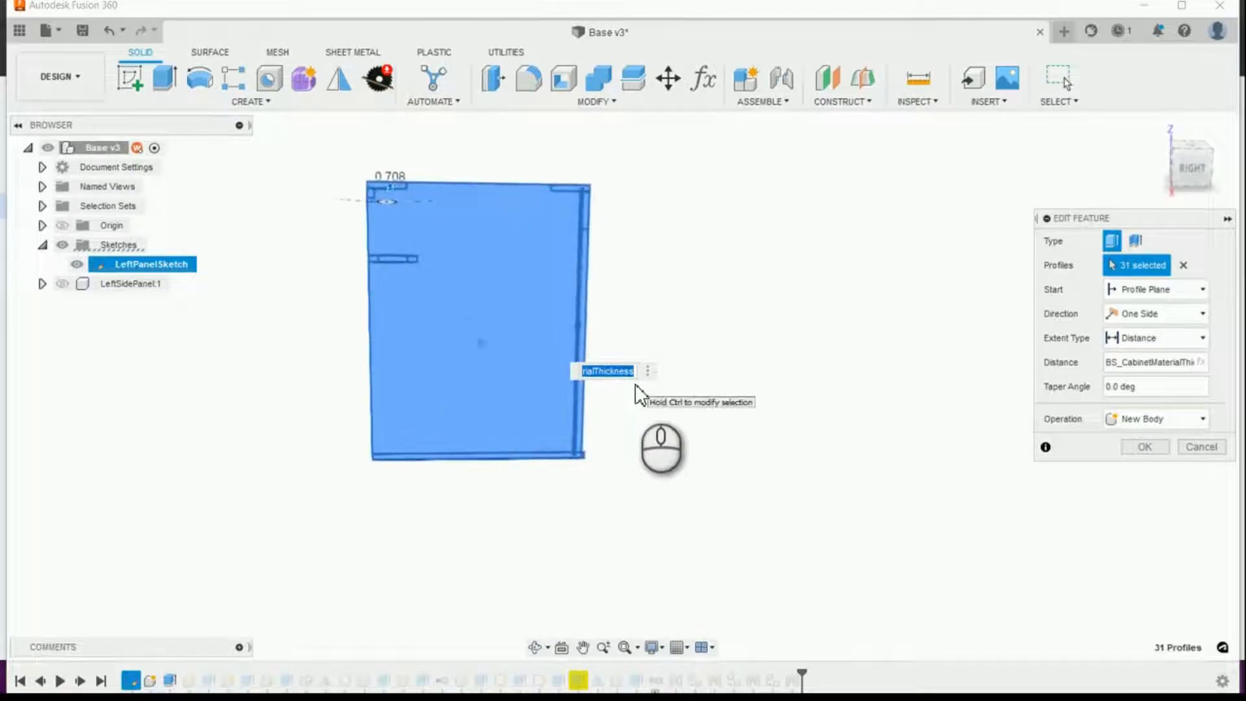
pyautogui.click(1144, 447)
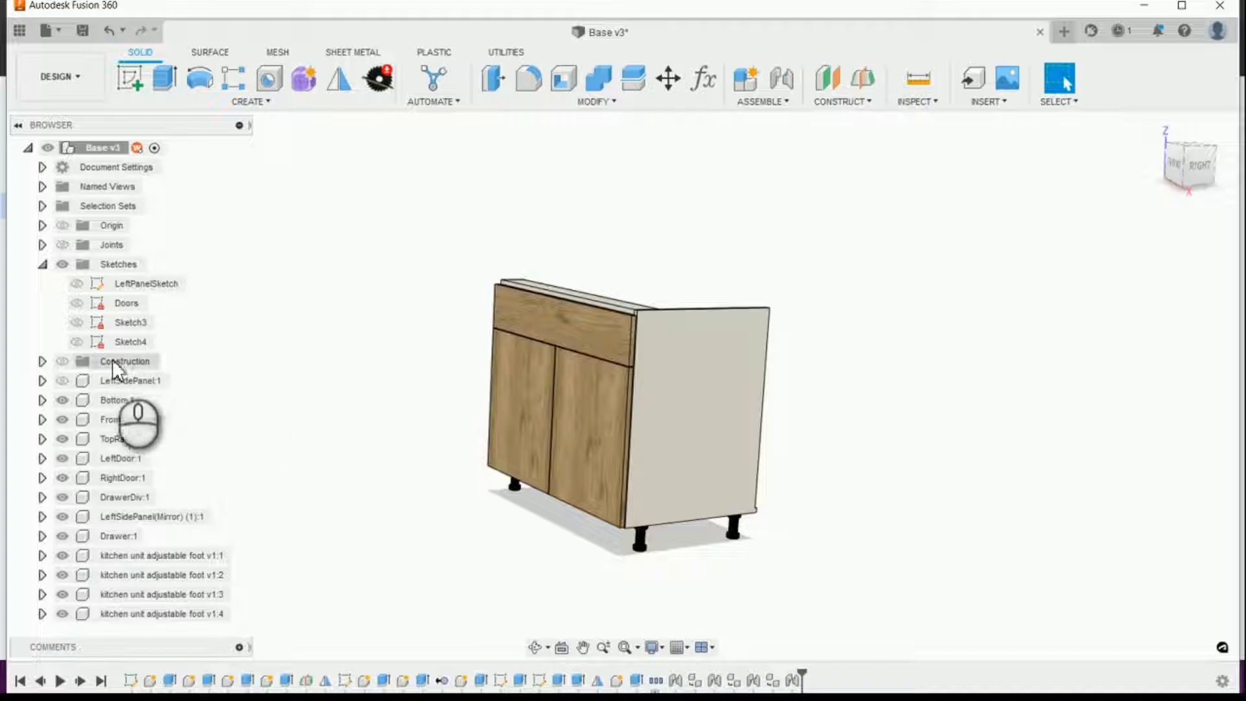
# Step: Show the left side panel again, keep the construction geometry hidden and inspect the cabinet's lower rear corner
pyautogui.click(61, 364)
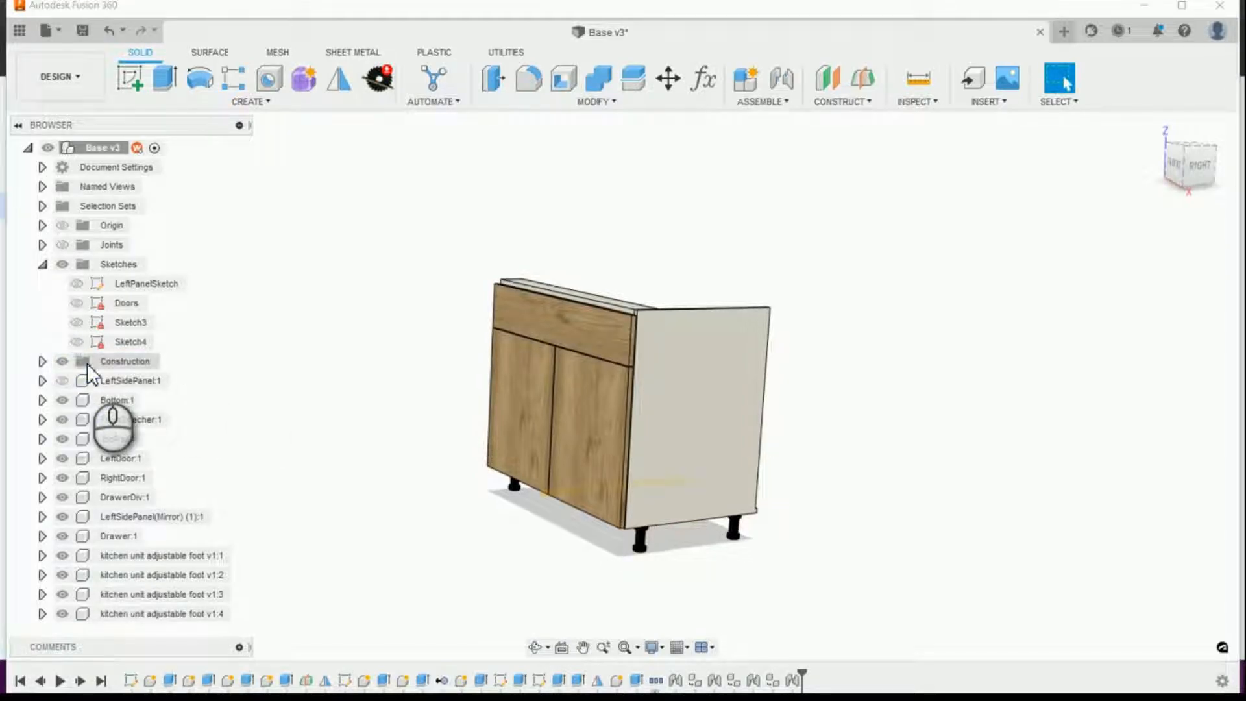
pyautogui.click(62, 382)
pyautogui.keyDown('shift'); pyautogui.moveTo(335, 455); pyautogui.dragTo(634, 315, button='middle'); pyautogui.keyUp('shift')
pyautogui.scroll(5, 746, 471)
pyautogui.scroll(-6, 676, 495)
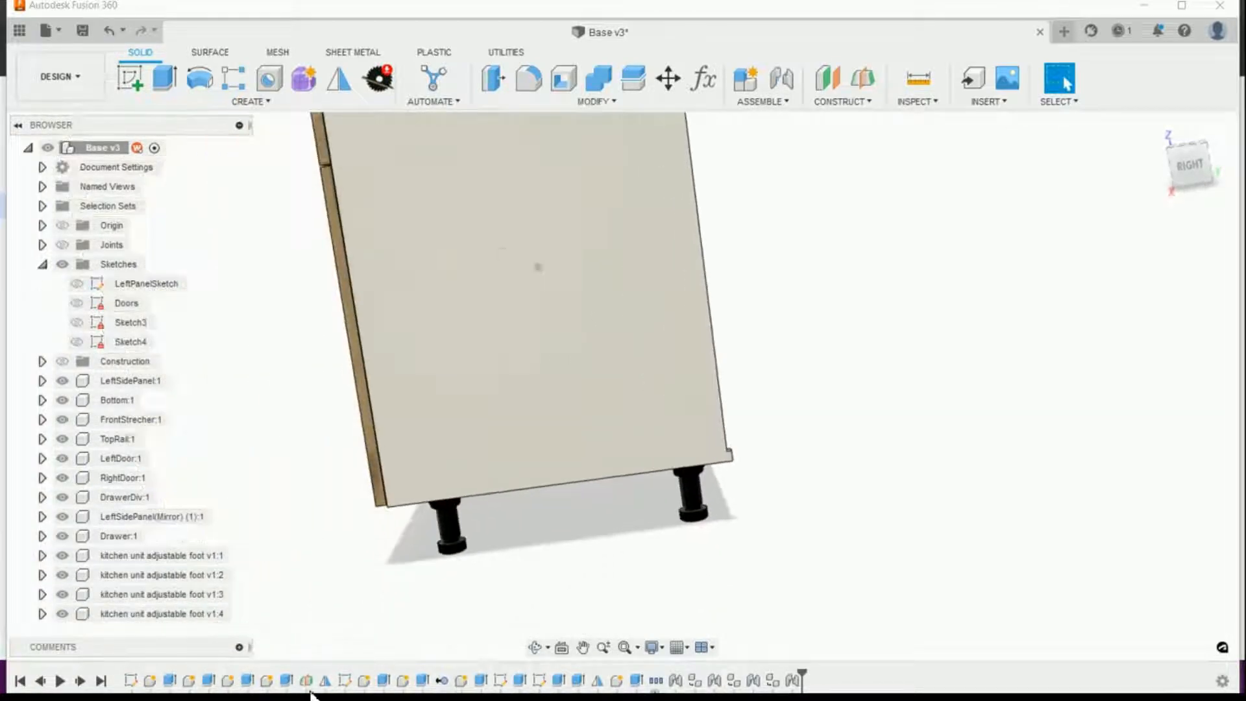
# Step: Reopen the left side panel's extrusion, check the selected profiles around the lower rear corner and cancel the edit
pyautogui.rightClick(168, 680)
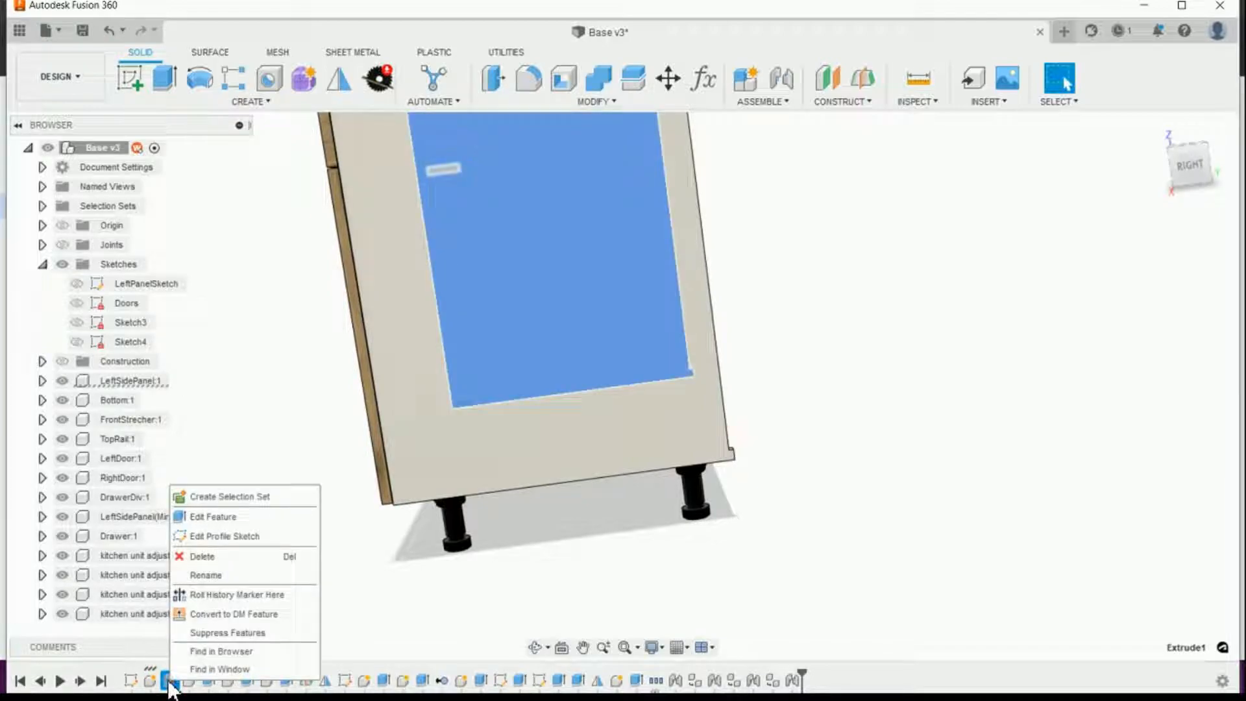
pyautogui.click(221, 517)
pyautogui.keyDown('shift'); pyautogui.moveTo(507, 518); pyautogui.dragTo(710, 306, button='middle'); pyautogui.keyUp('shift')
pyautogui.scroll(-3, 714, 272)
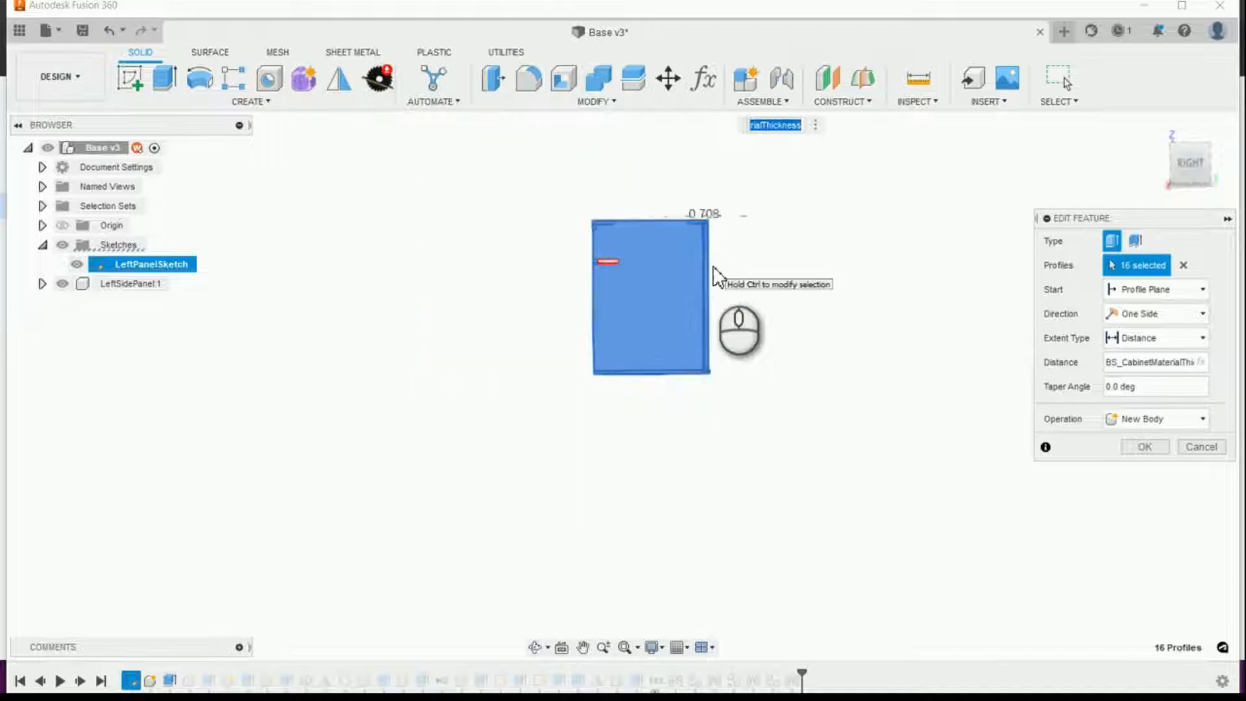
pyautogui.moveTo(705, 230); pyautogui.dragTo(848, 437, button='middle')
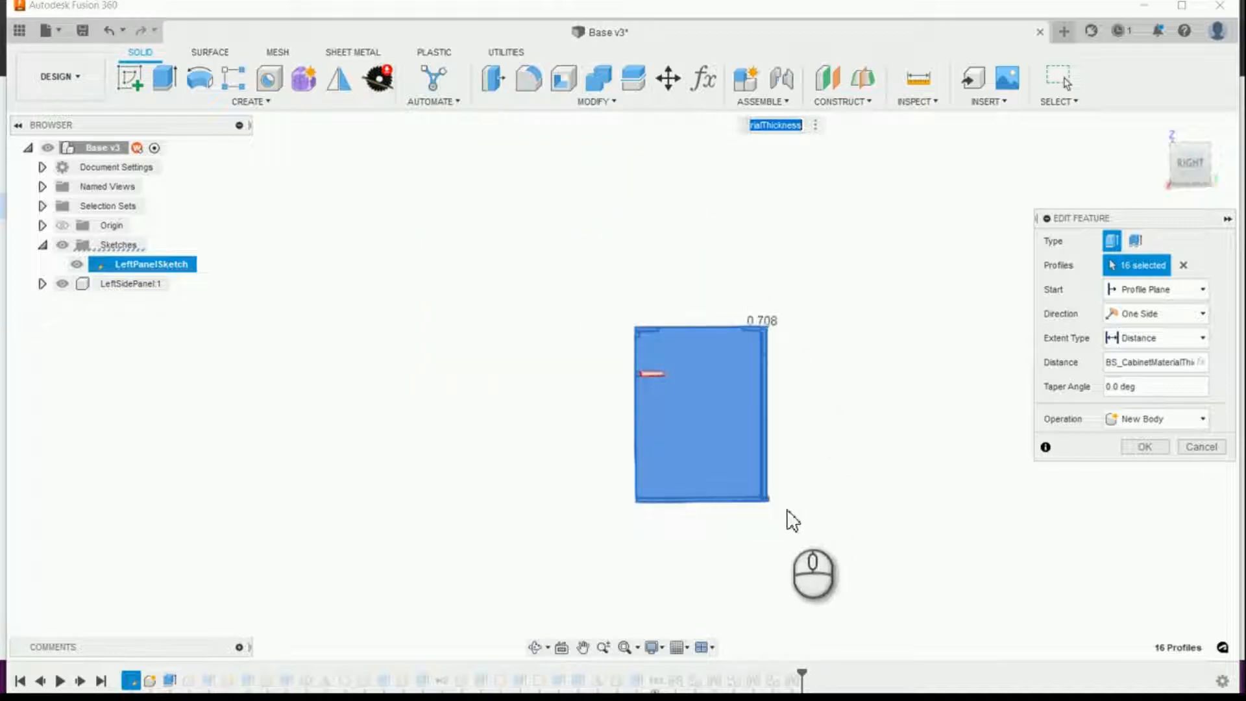
pyautogui.scroll(5, 785, 517)
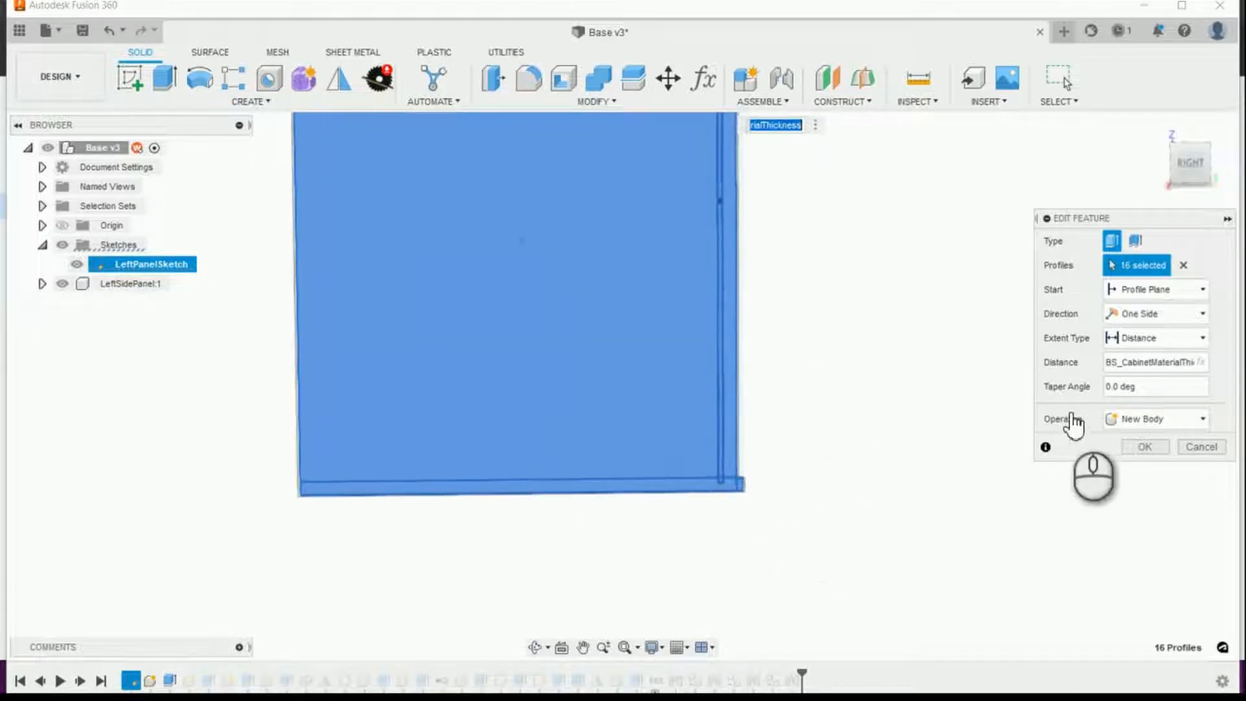
pyautogui.click(1201, 447)
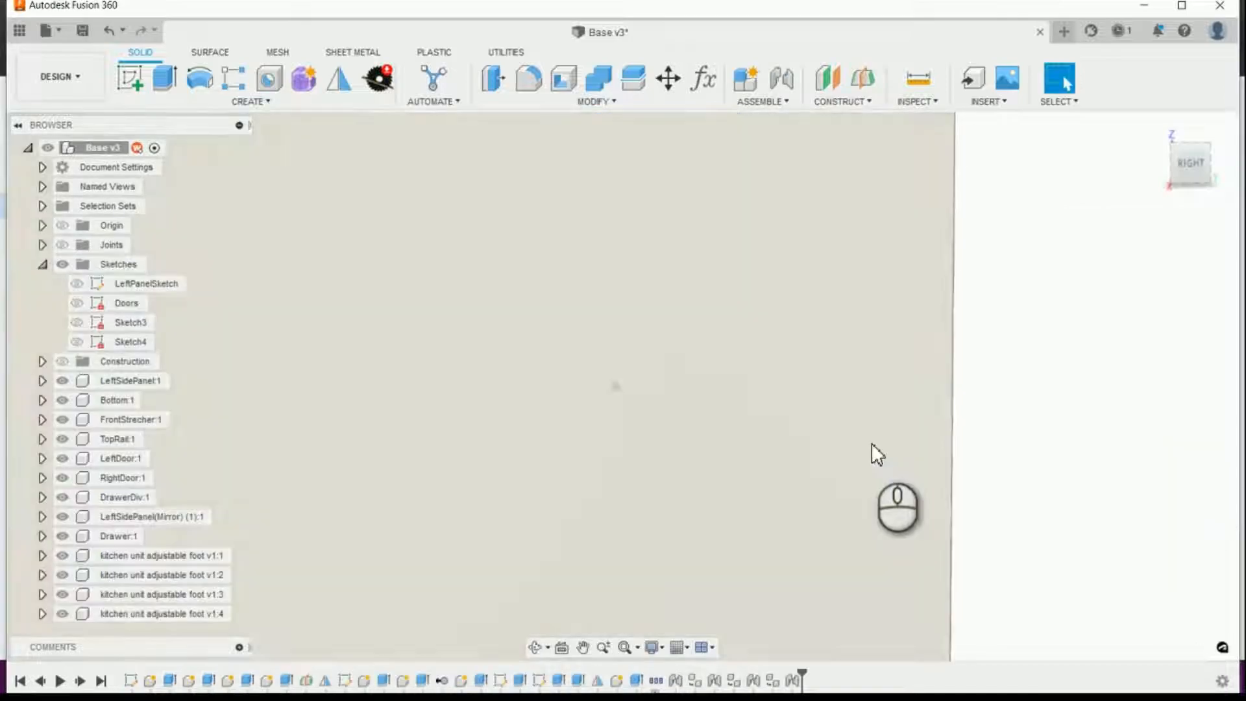
# Step: Edit LeftPanelSketch to make the bottom panel's upper rear corner coincident with the side panel's rear edge, and finish the sketch
pyautogui.scroll(-10, 784, 444)
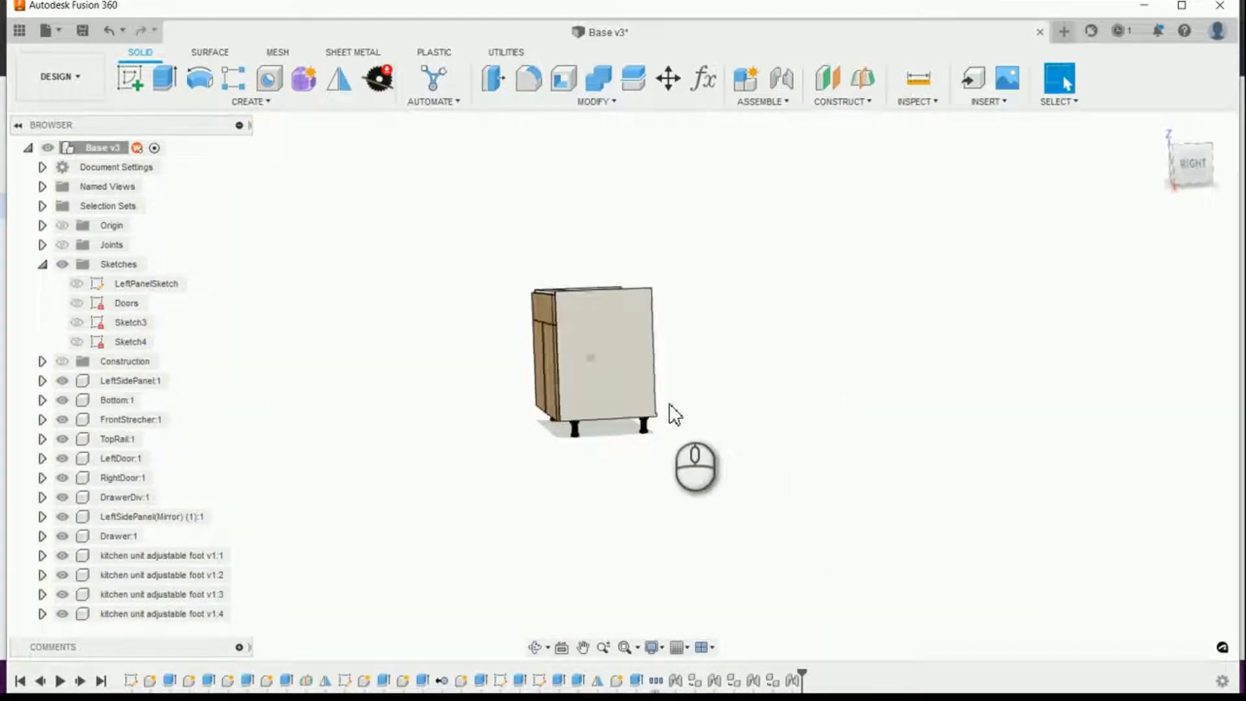
pyautogui.scroll(8, 708, 473)
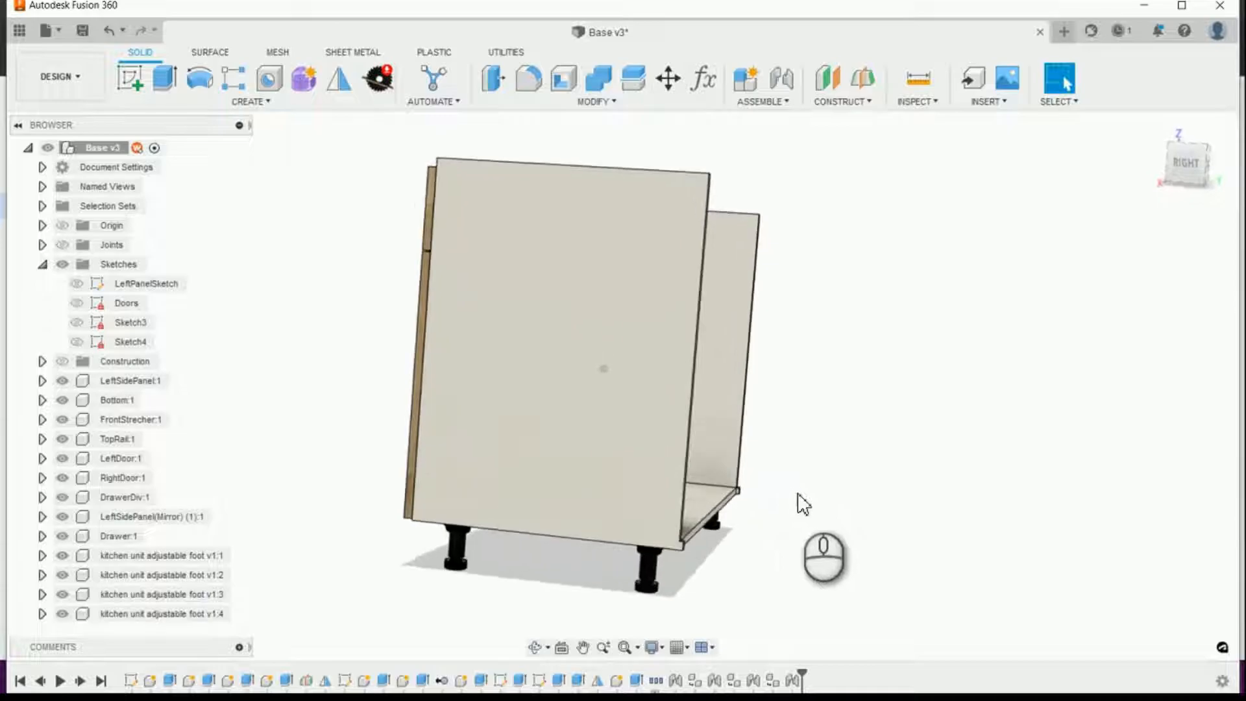
pyautogui.keyDown('shift'); pyautogui.moveTo(791, 518); pyautogui.dragTo(162, 669, button='middle'); pyautogui.keyUp('shift')
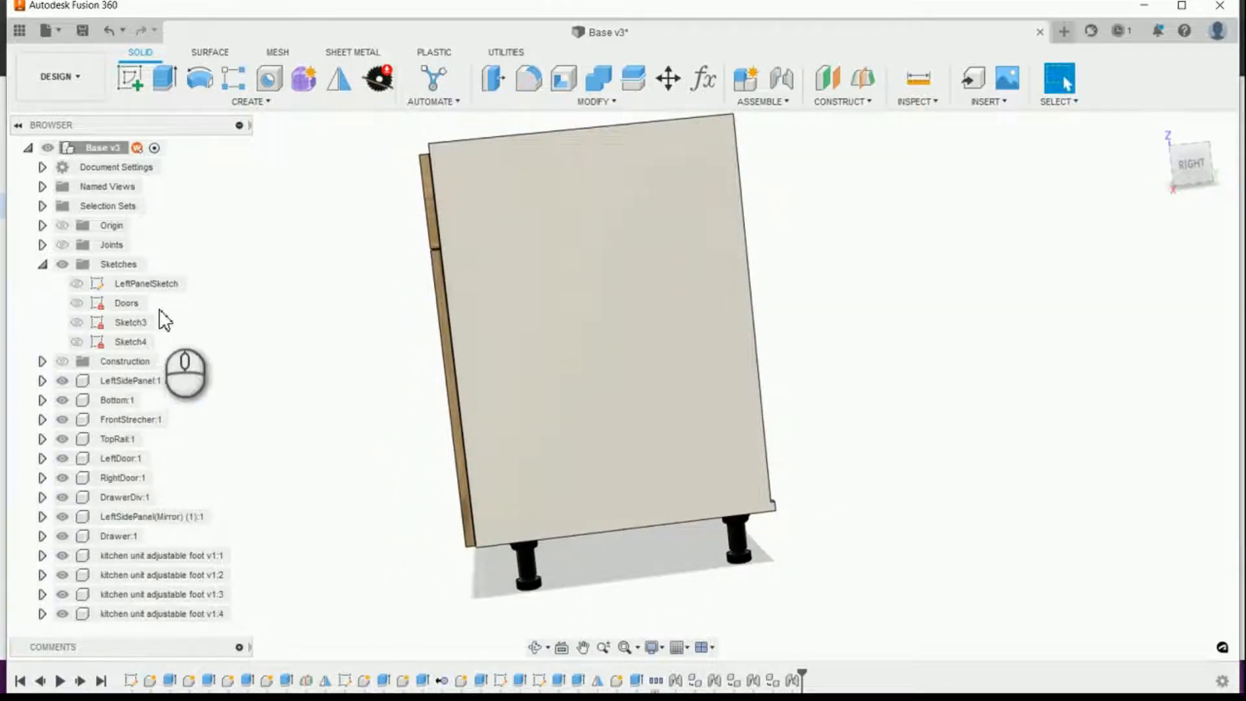
pyautogui.click(148, 283)
pyautogui.rightClick(151, 288)
pyautogui.click(171, 338)
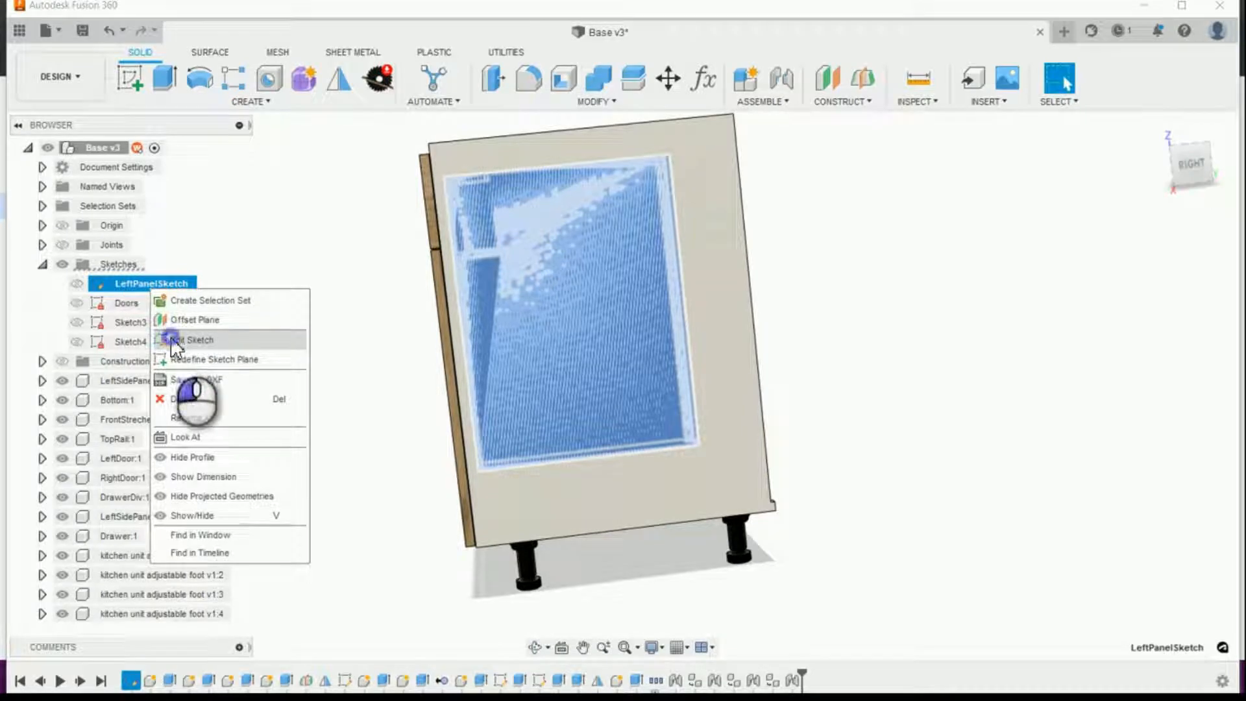
pyautogui.scroll(10, 499, 305)
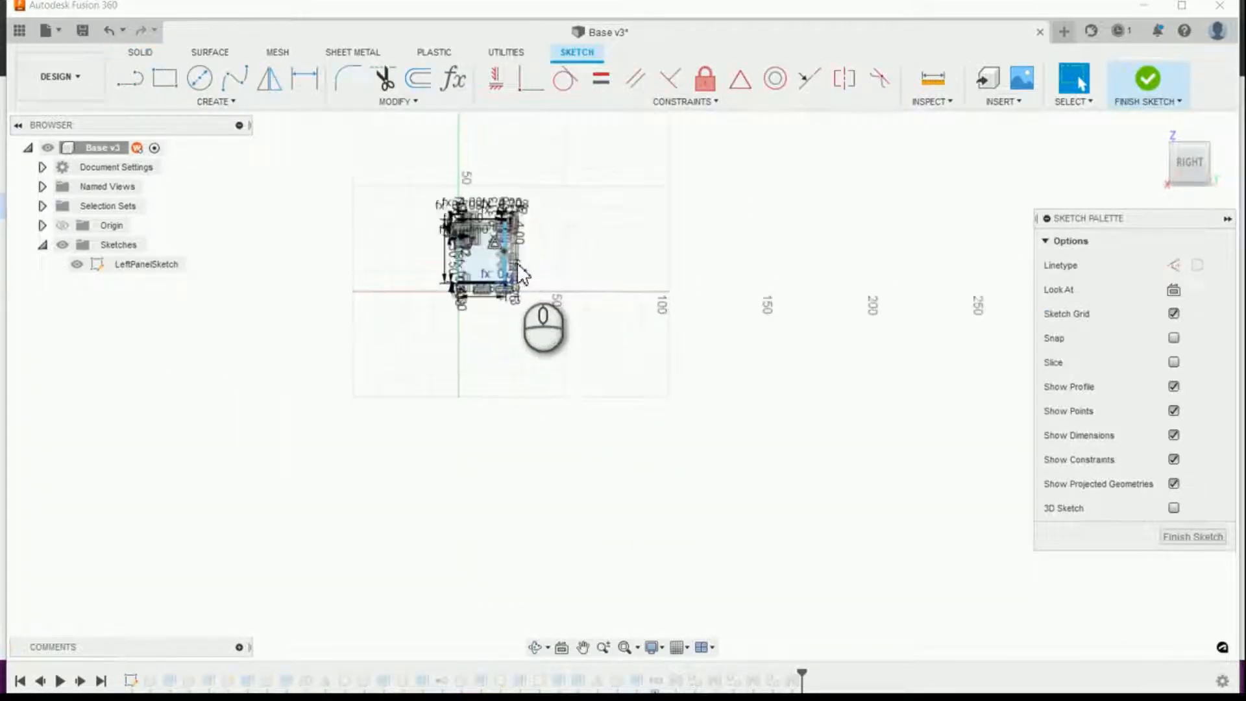
pyautogui.scroll(8, 493, 295)
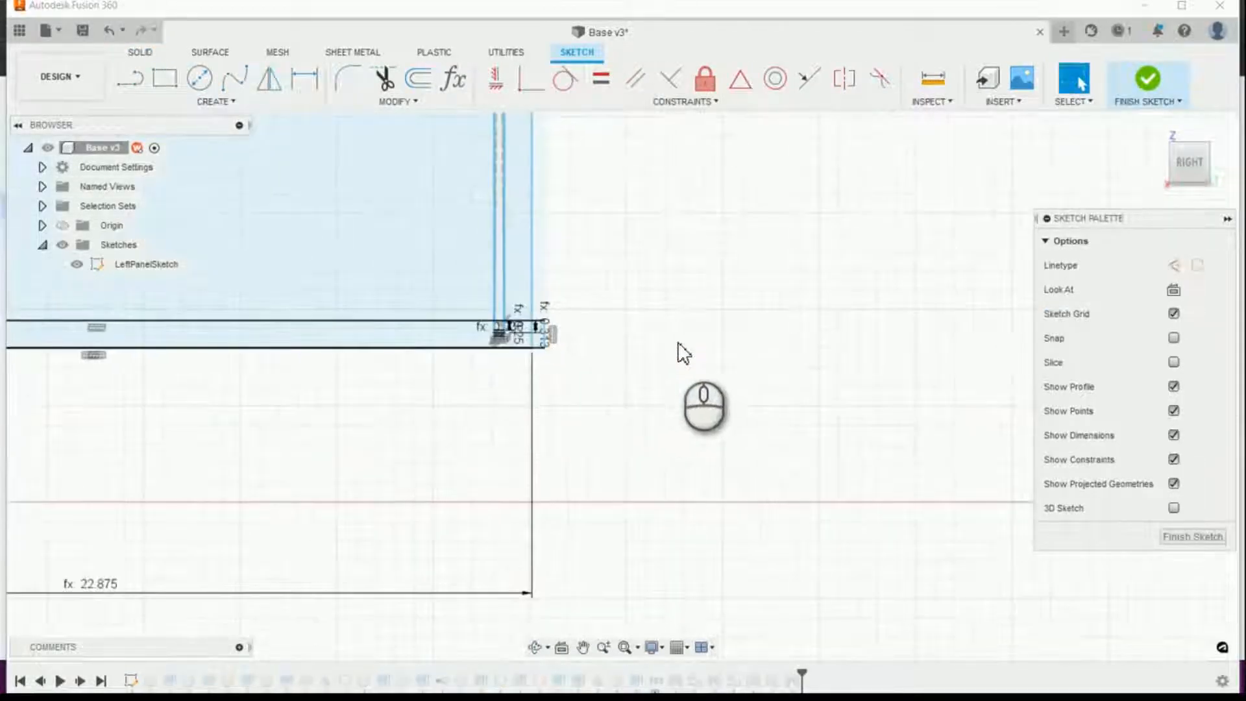
pyautogui.click(517, 83)
pyautogui.click(588, 364)
pyautogui.click(550, 365)
pyautogui.click(1178, 539)
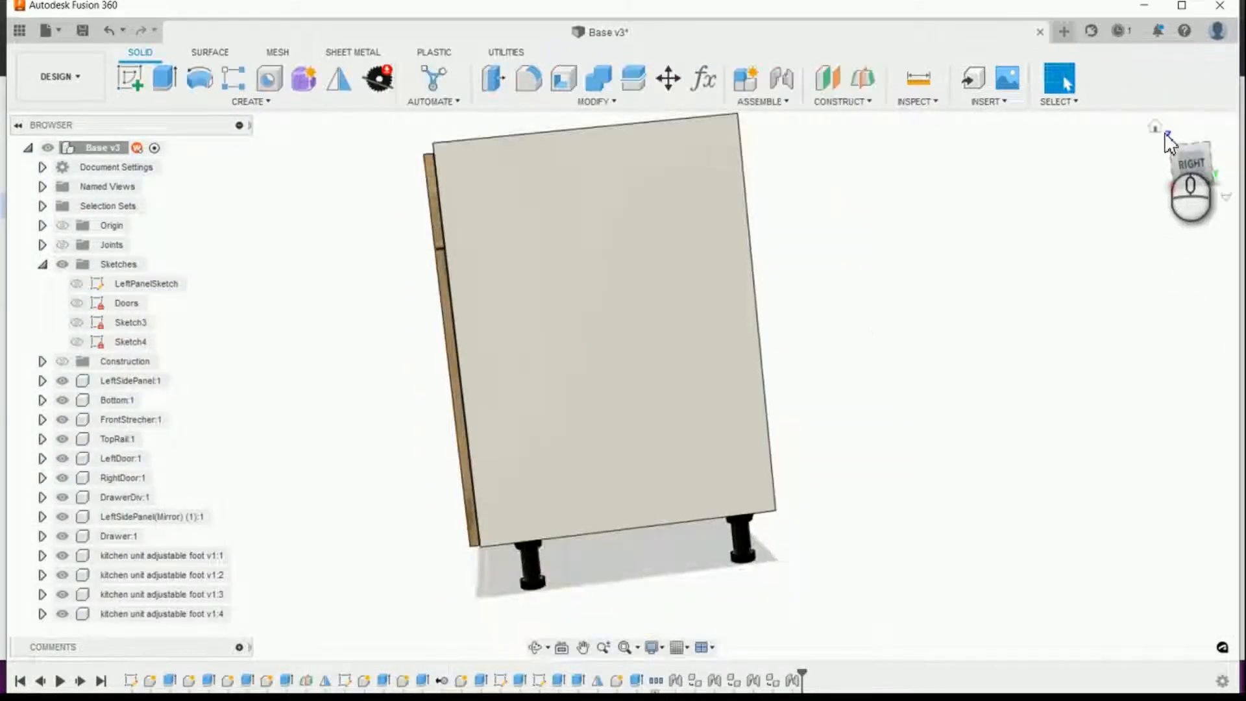
# Step: Hide the left side panel and show LeftPanelSketch to expose its rear stretcher, nailer and back-panel profiles
pyautogui.click(1154, 124)
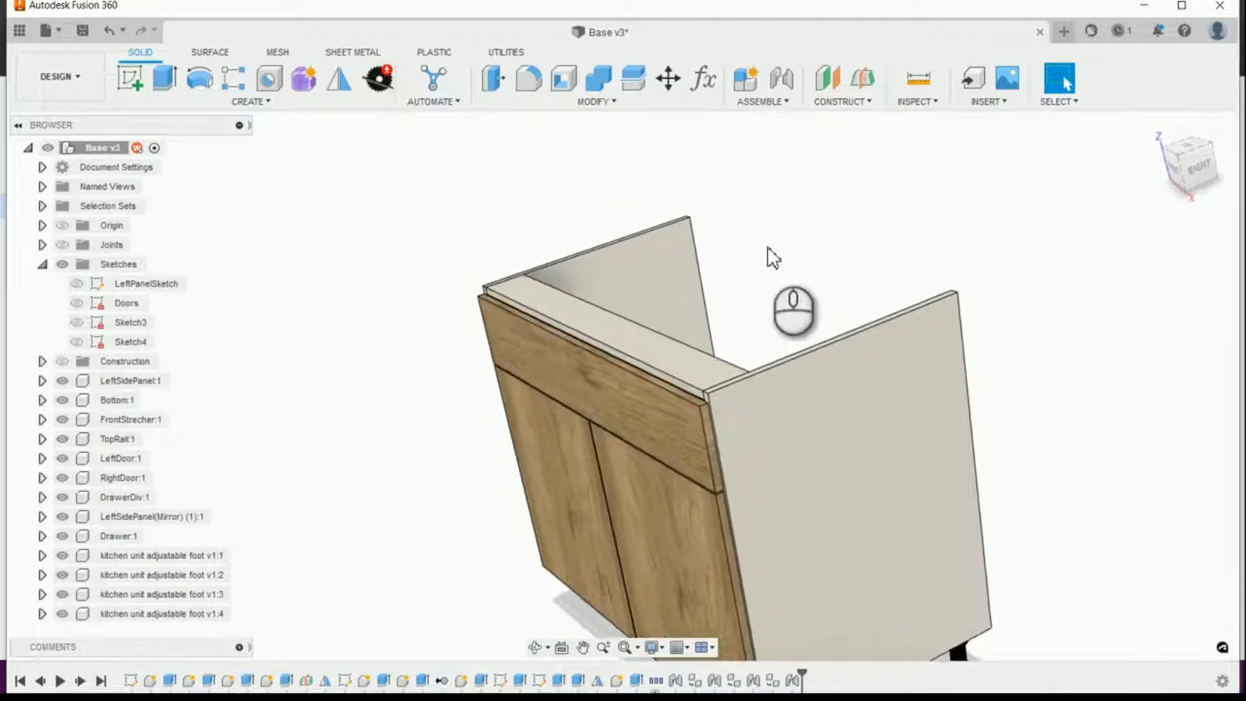
pyautogui.click(667, 259)
pyautogui.click(126, 381)
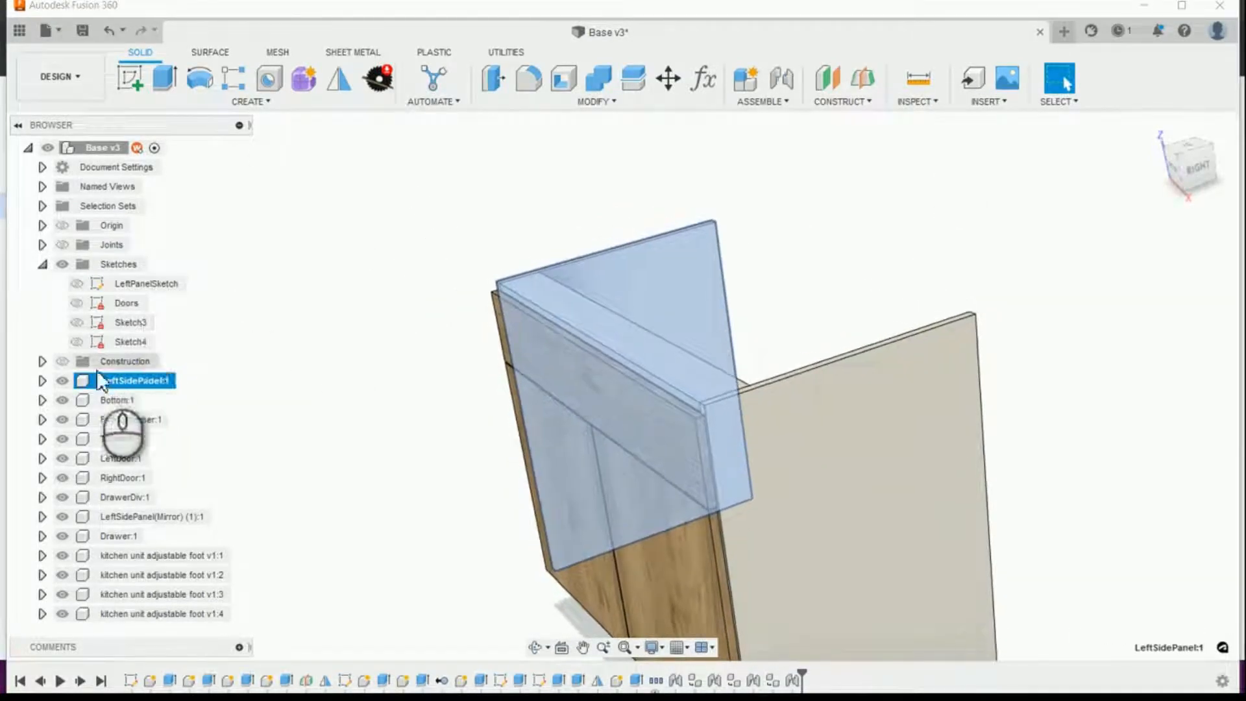
pyautogui.click(62, 382)
pyautogui.click(77, 284)
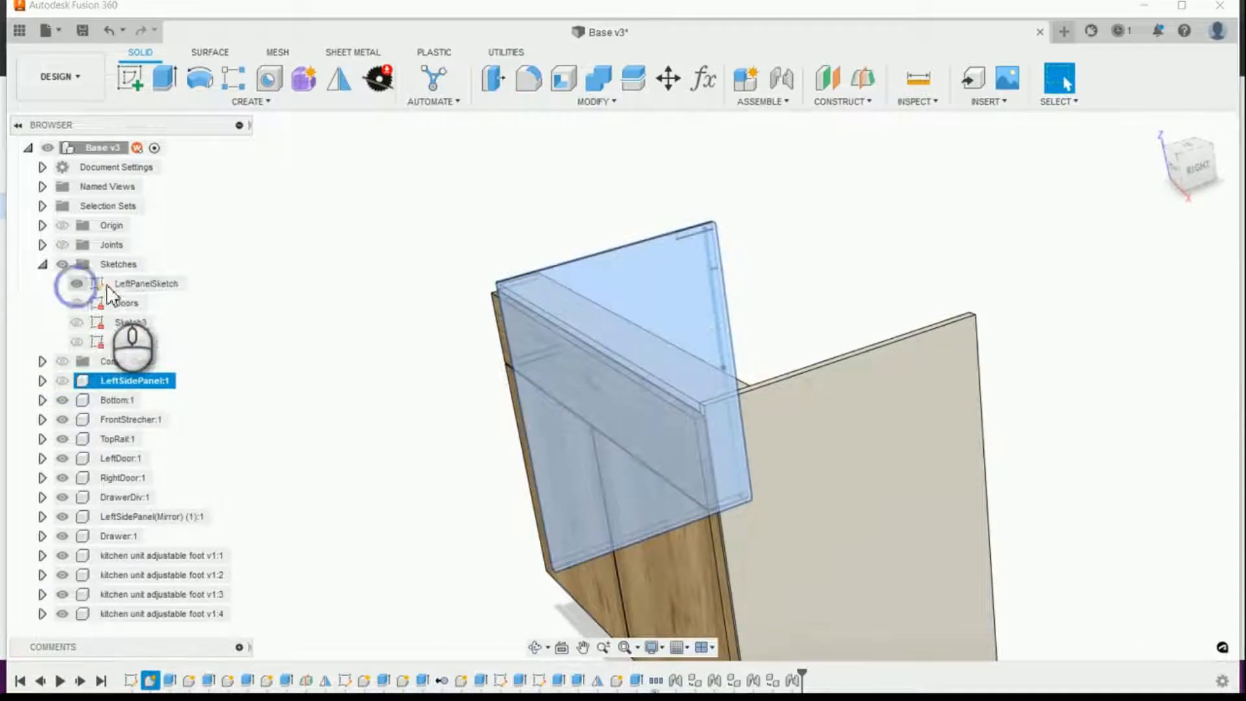
pyautogui.click(388, 280)
pyautogui.scroll(5, 863, 235)
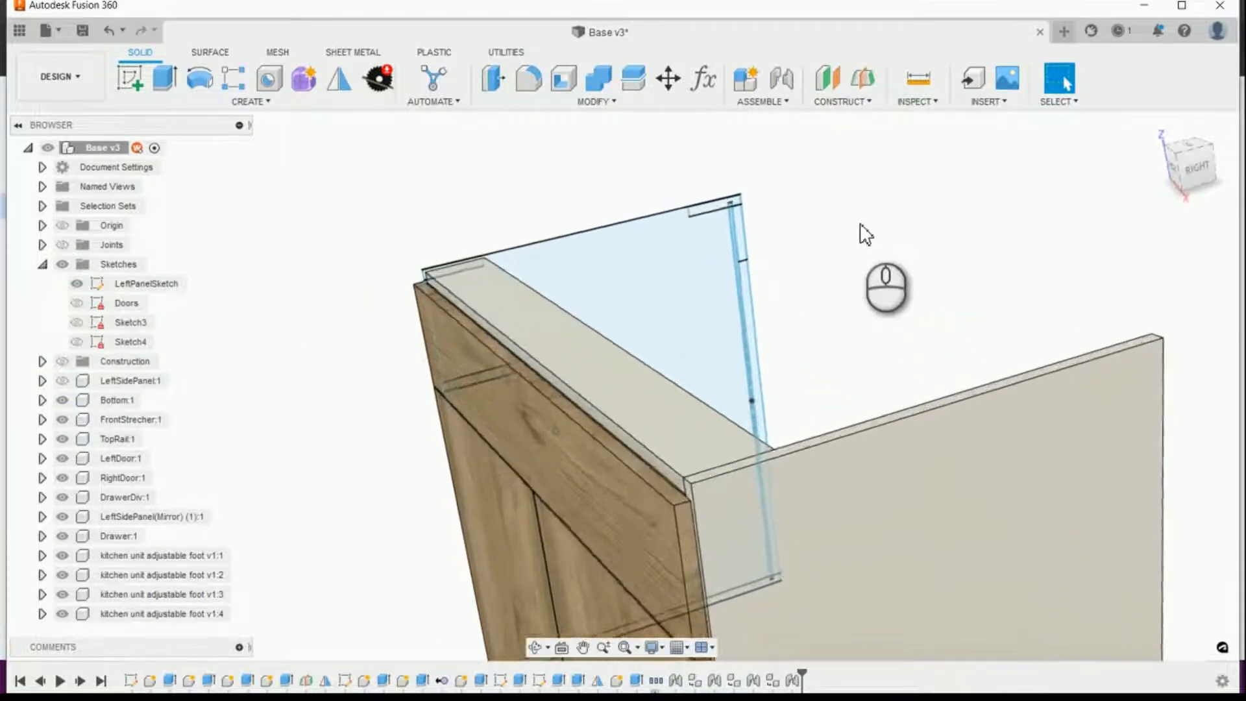
pyautogui.scroll(6, 863, 235)
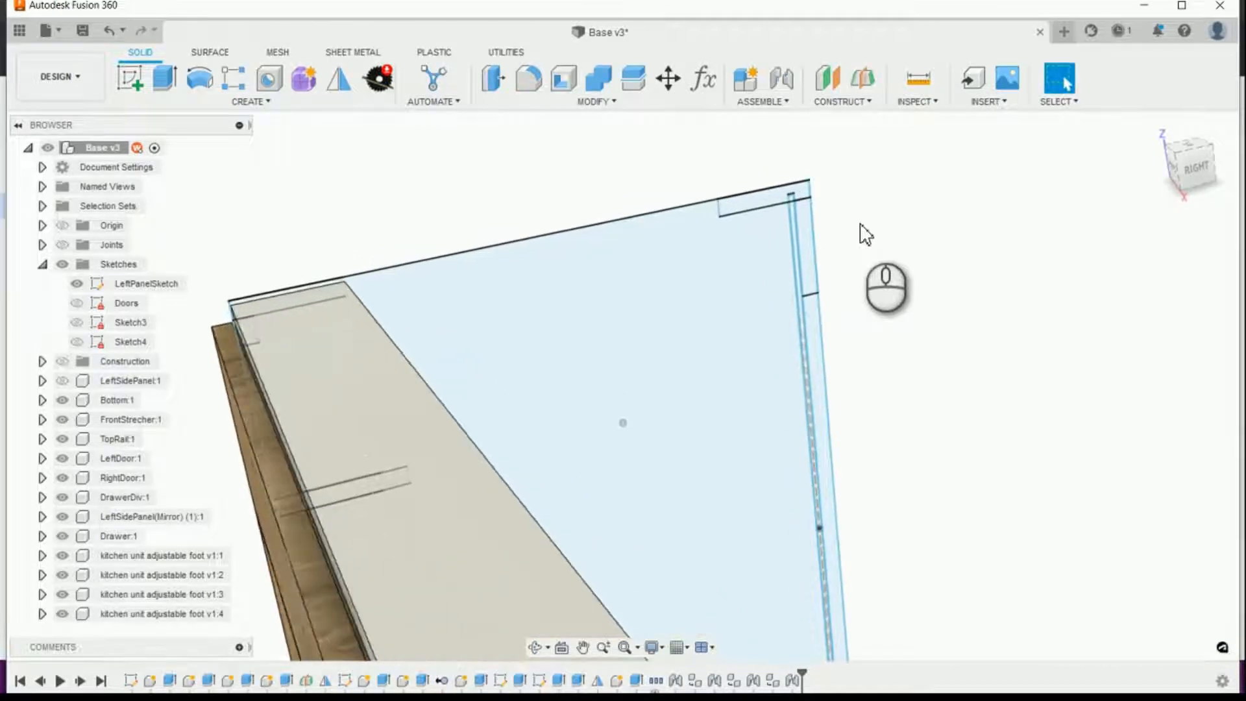
pyautogui.scroll(1, 571, 220)
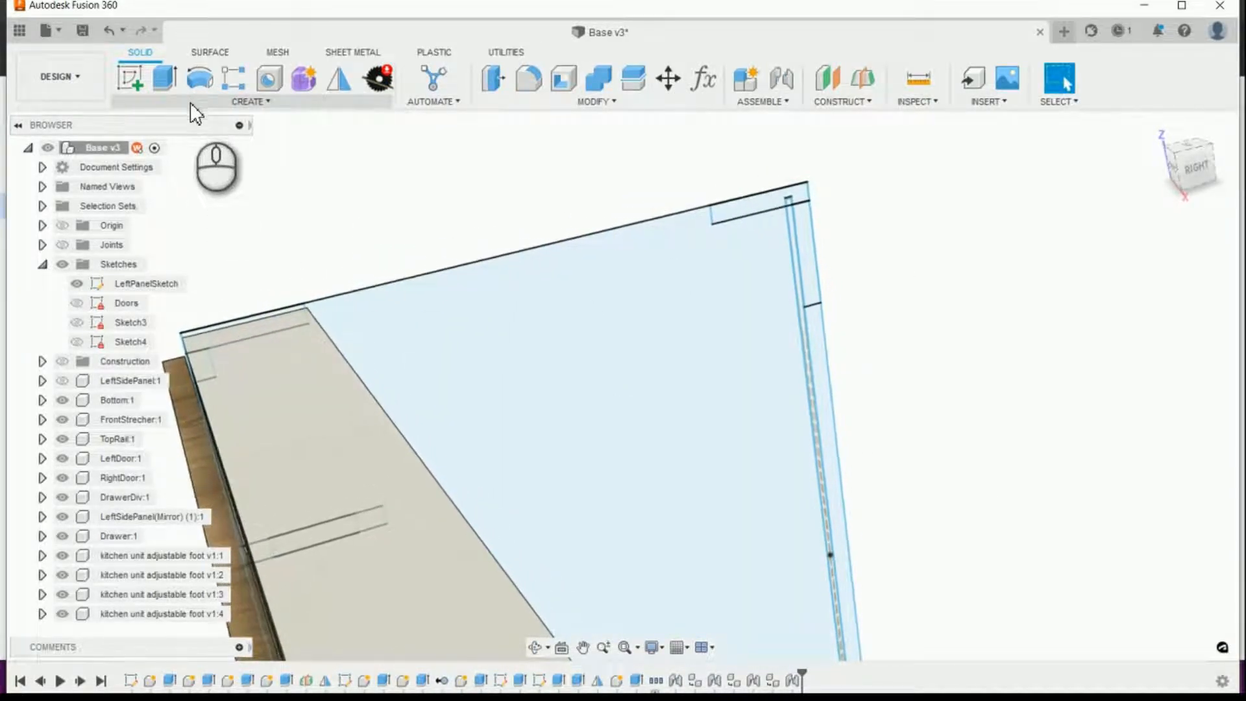
# Step: Start extruding the rear nailer profile from LeftPanelSketch, with an offset start of BS_CabinetMaterialThickness
pyautogui.click(163, 77)
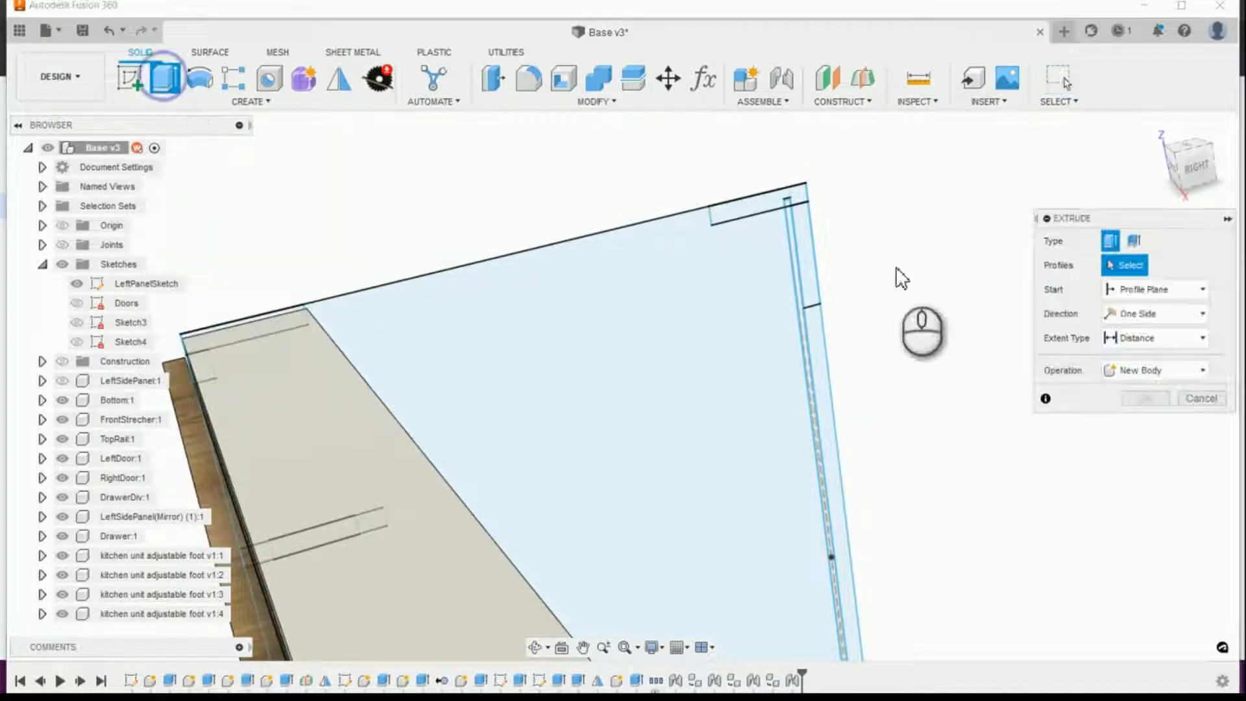
pyautogui.click(810, 261)
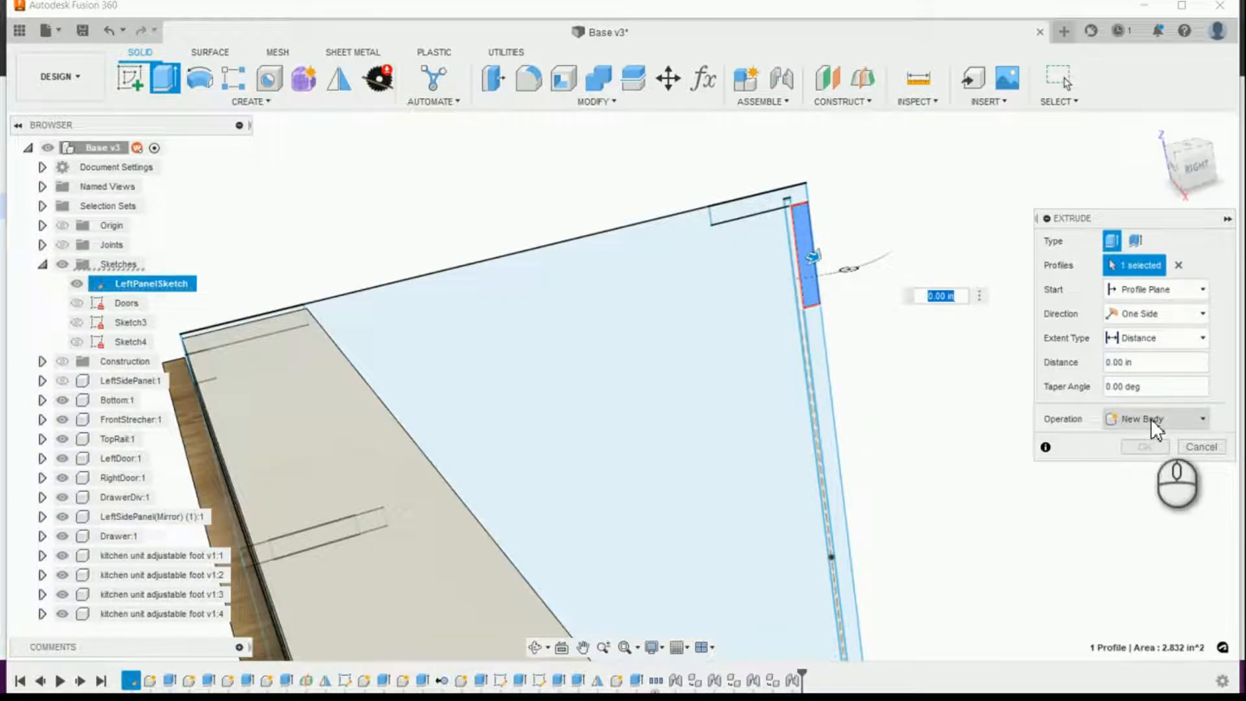
pyautogui.click(1203, 289)
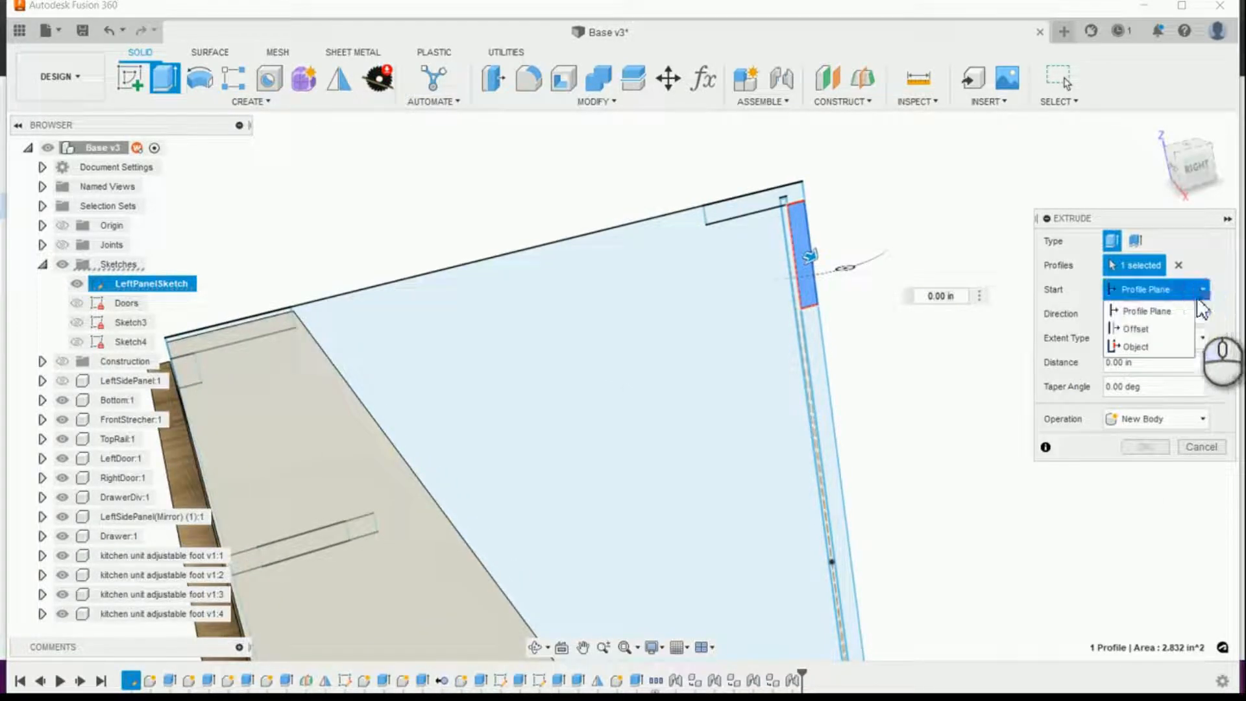
pyautogui.click(1167, 330)
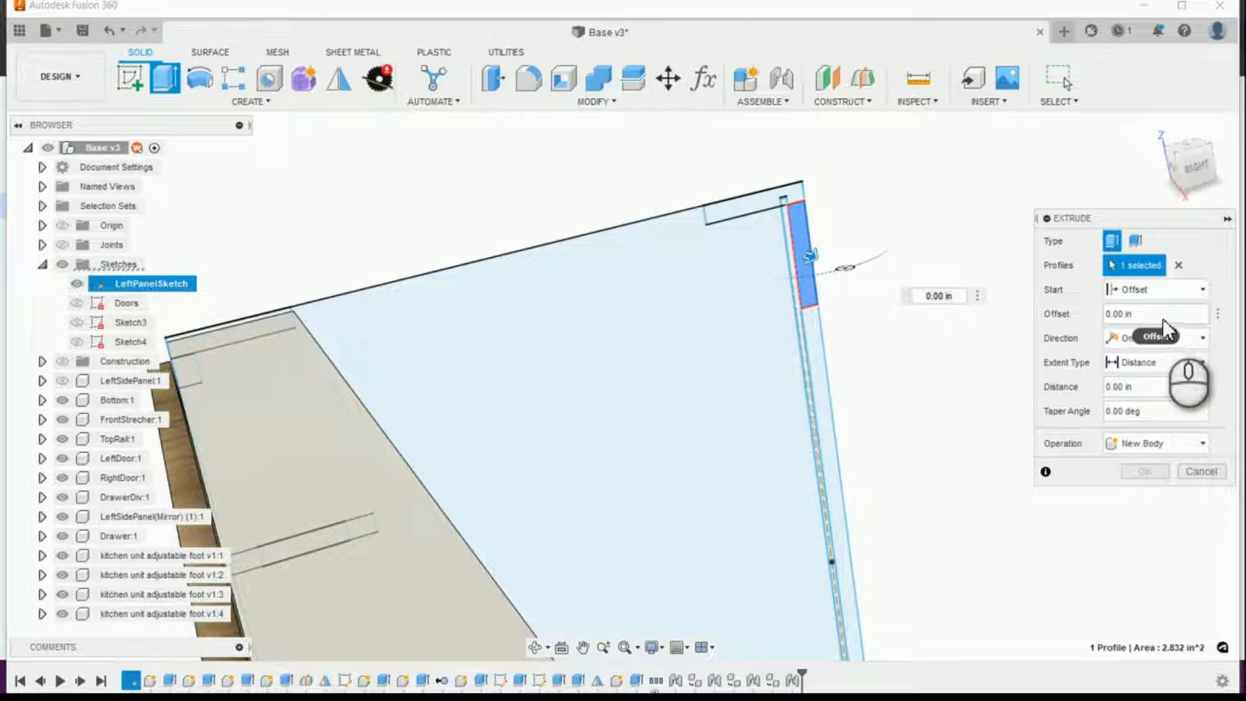
pyautogui.click(1162, 317)
pyautogui.hotkey('ctrl', 'a')
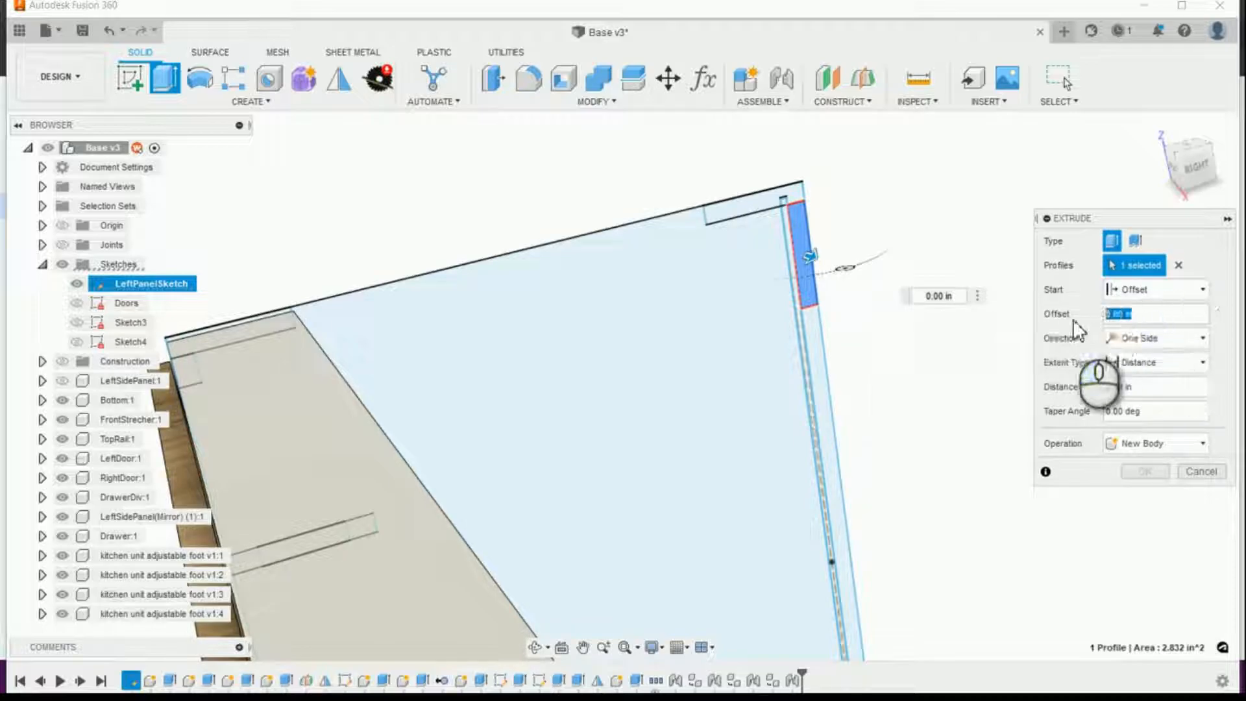
pyautogui.write('ca')
pyautogui.press('Return')
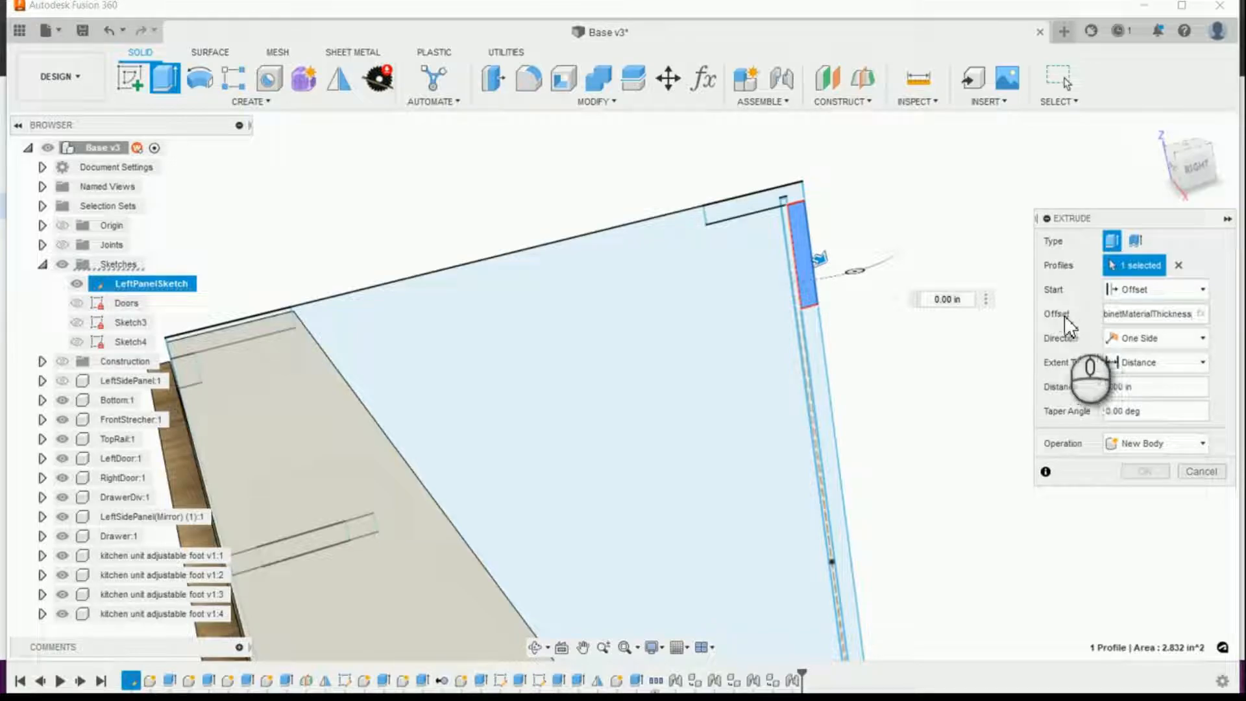
# Step: Set the nailer's extrusion distance to BS_Width-(BS_CabinetMaterialThickness*2)
pyautogui.click(1169, 393)
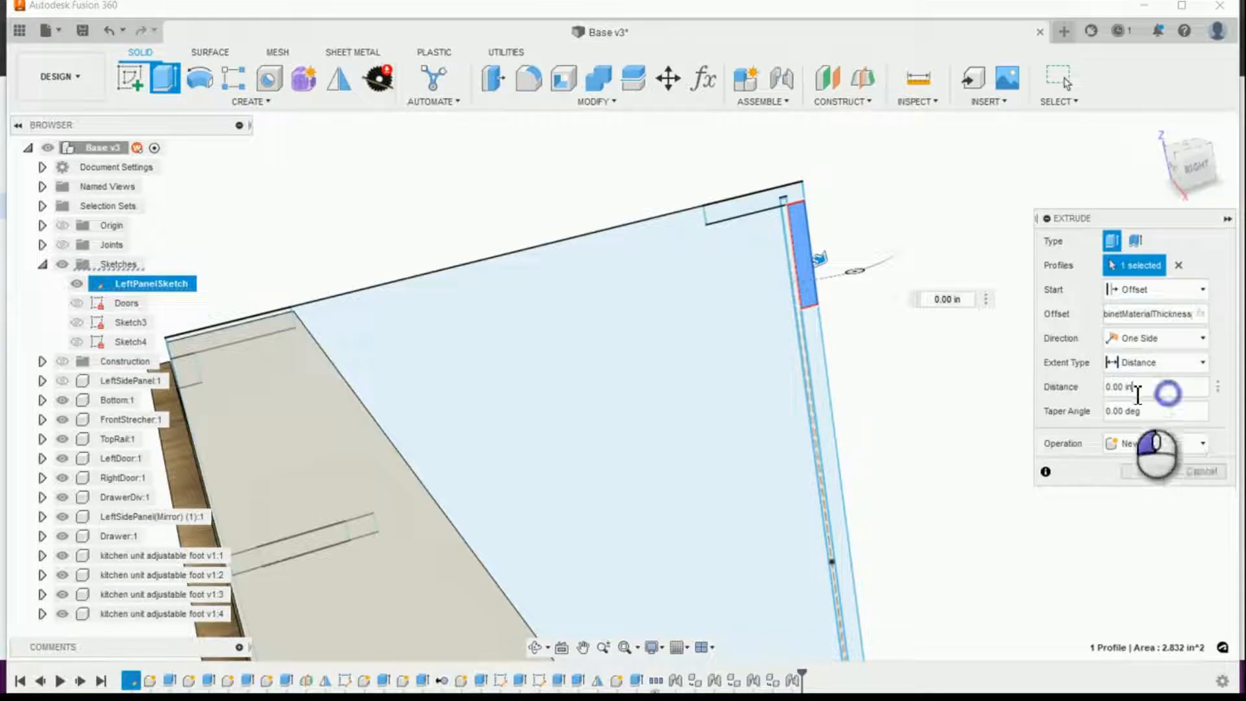
pyautogui.moveTo(1139, 393); pyautogui.dragTo(1073, 391)
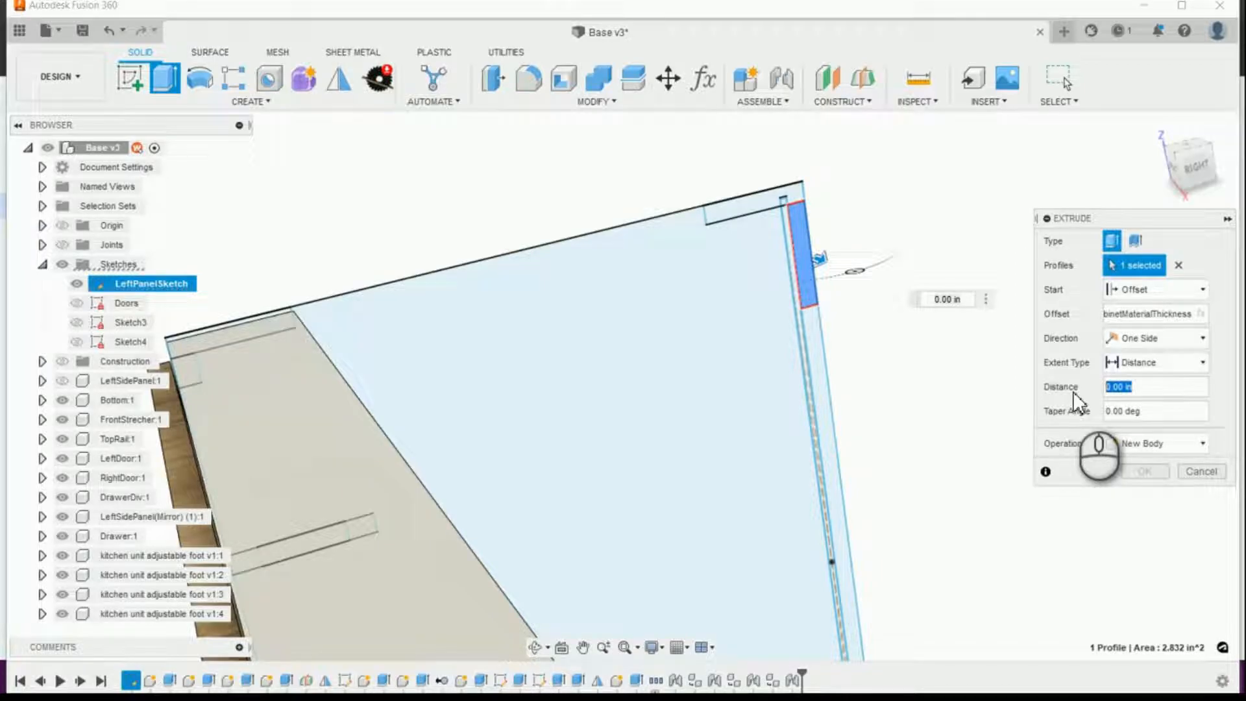
pyautogui.write('BS_')
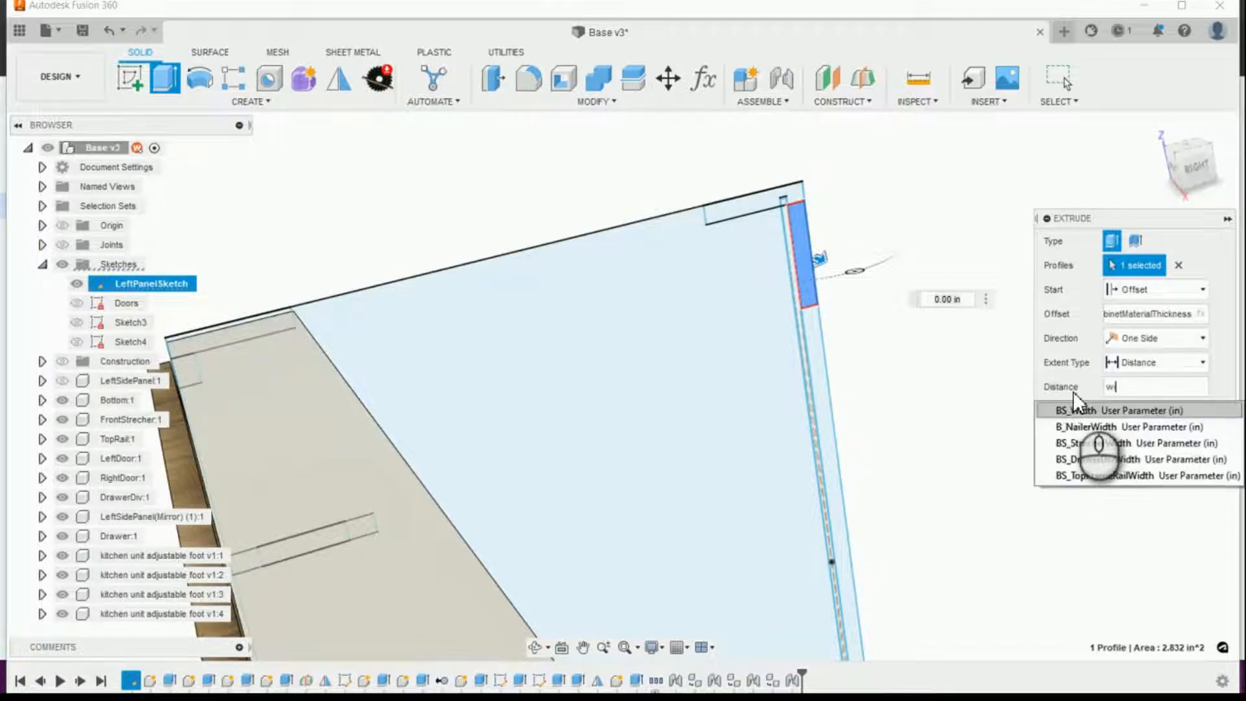
pyautogui.press('Return')
pyautogui.write('-')
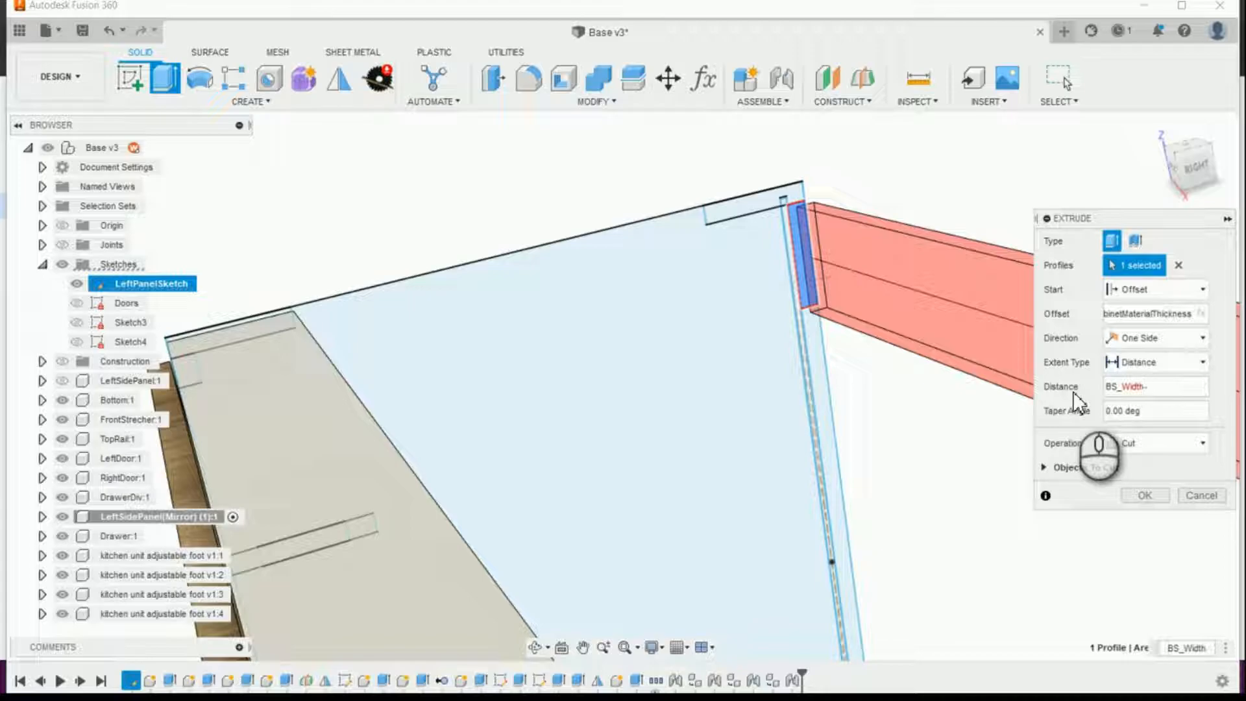
pyautogui.write('(BS_CabinetMaterialThickness')
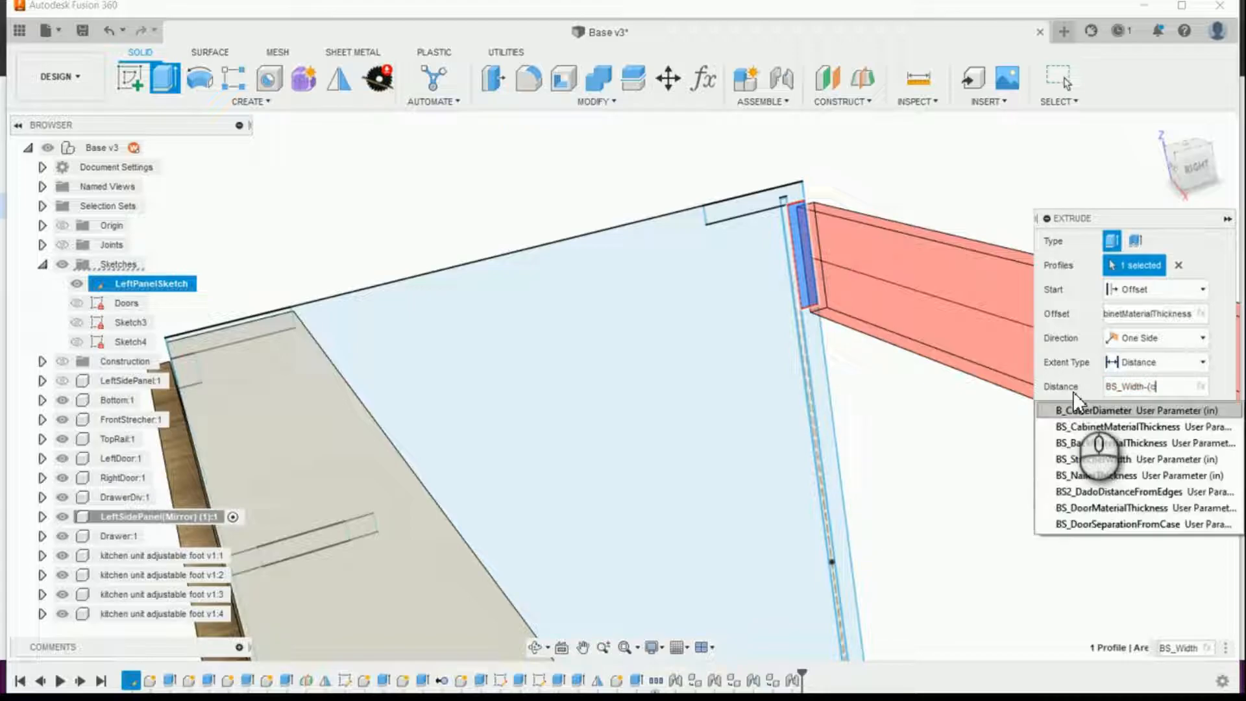
pyautogui.press('Return')
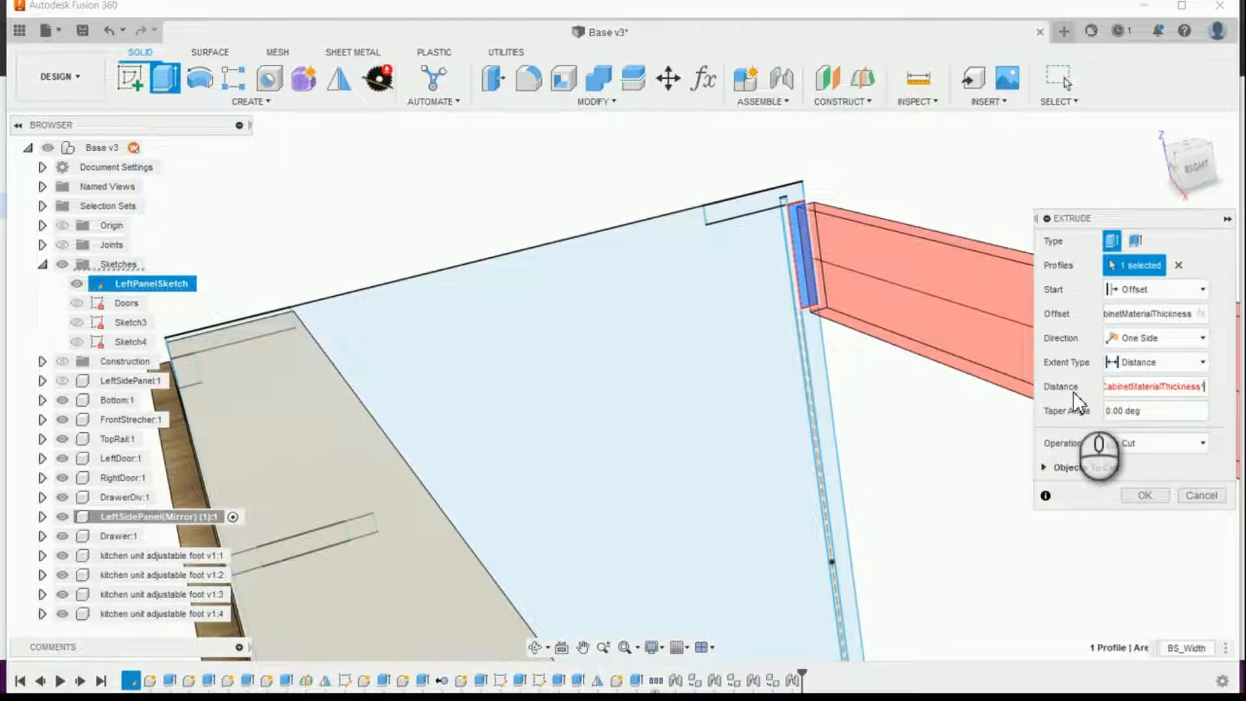
pyautogui.write('*2)')
pyautogui.press('Return')
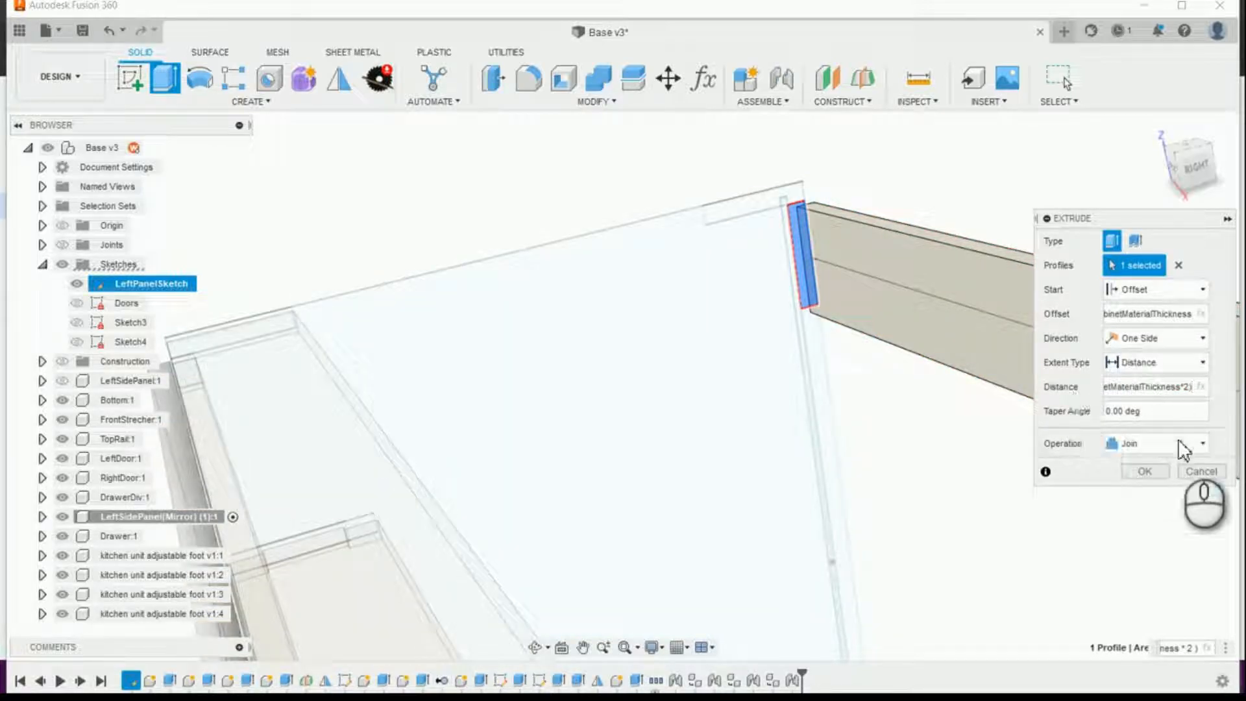
# Step: Make the nailer extrusion a new component and complete it
pyautogui.click(1201, 445)
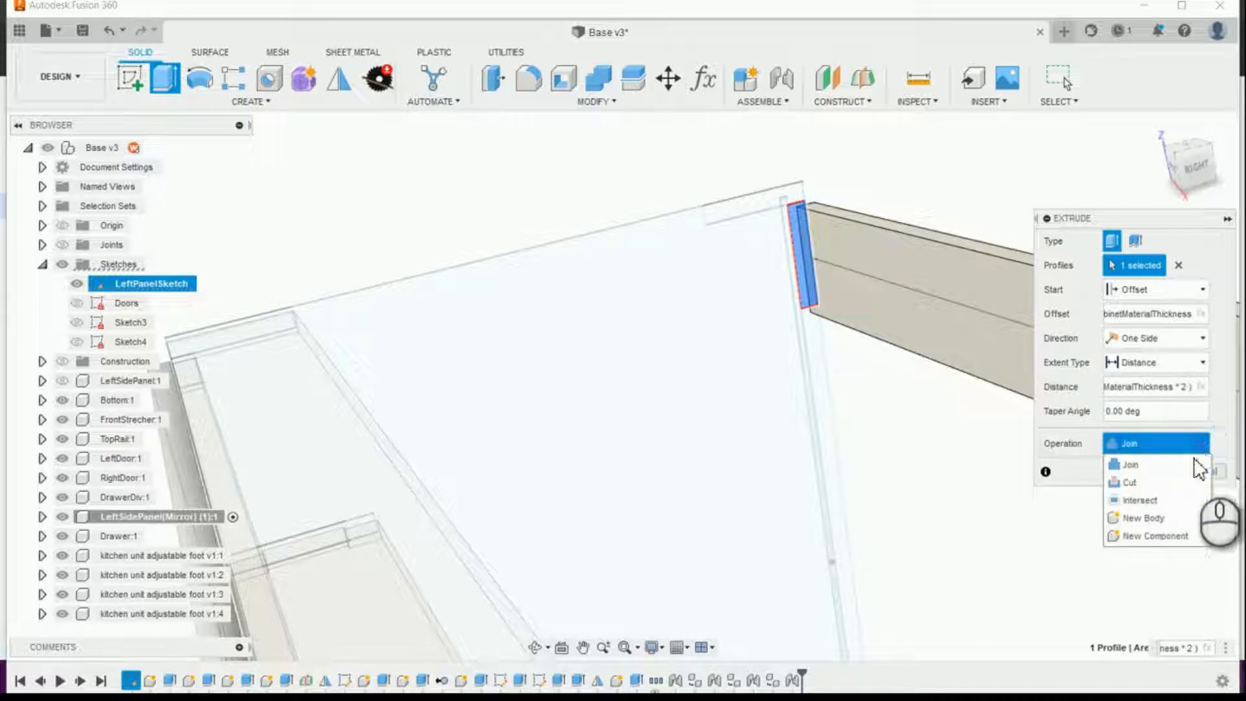
pyautogui.click(1181, 544)
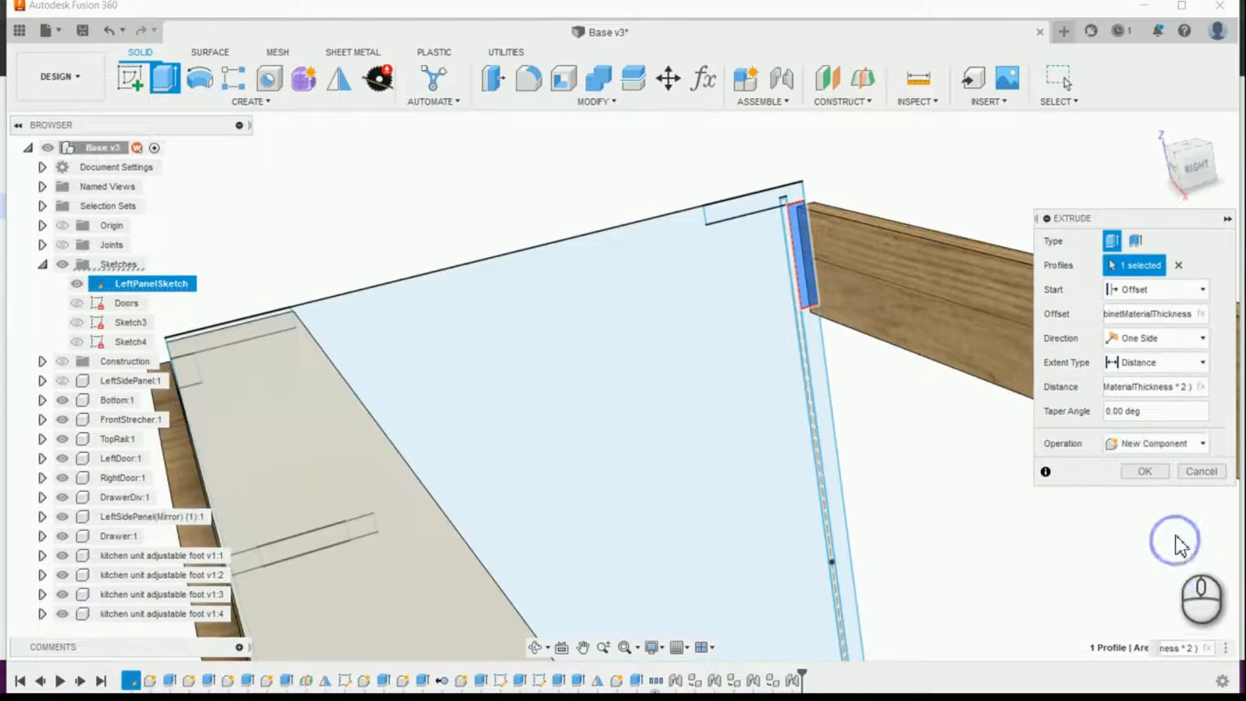
pyautogui.click(1152, 473)
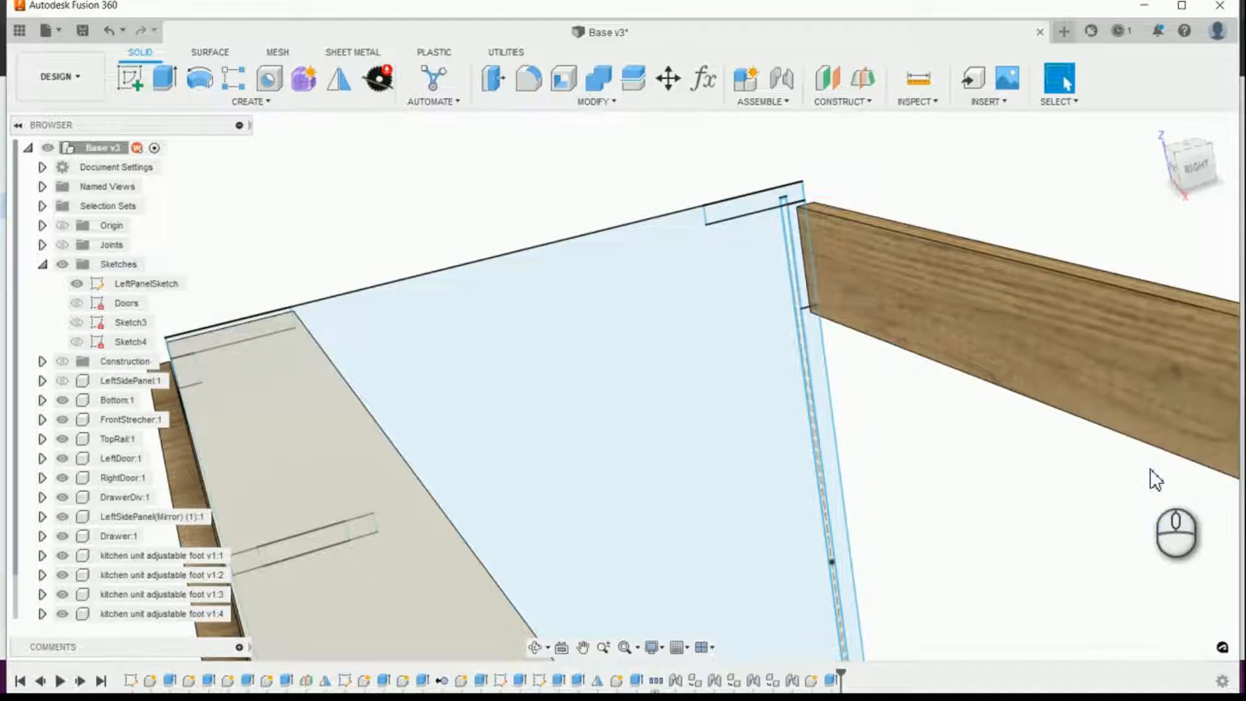
pyautogui.scroll(-5, 934, 402)
pyautogui.scroll(8, 935, 428)
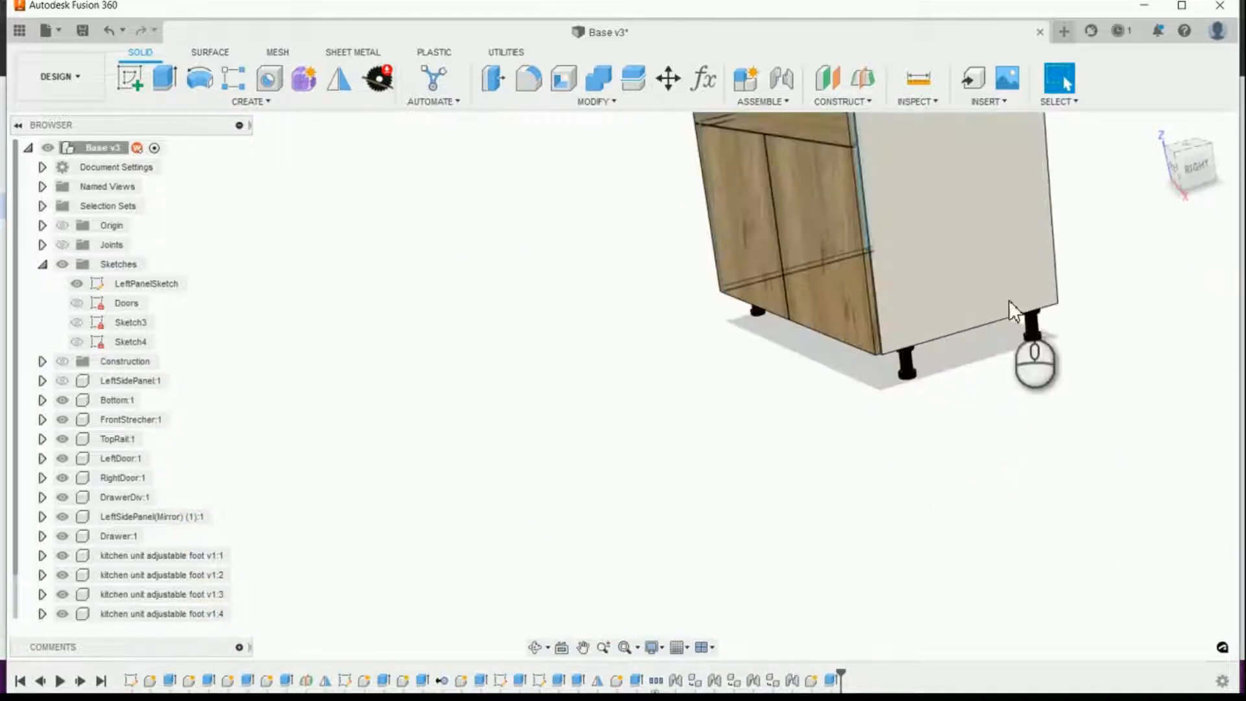
pyautogui.scroll(-6, 902, 403)
pyautogui.scroll(10, 884, 480)
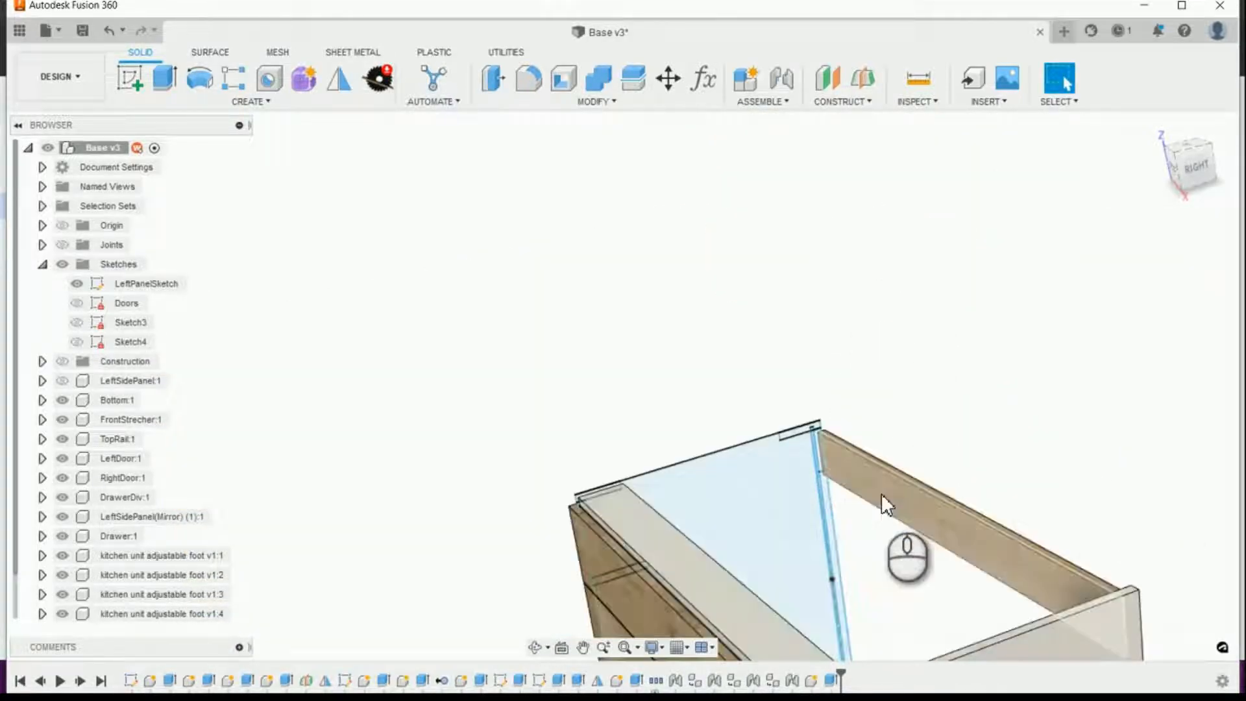
pyautogui.scroll(-3, 881, 498)
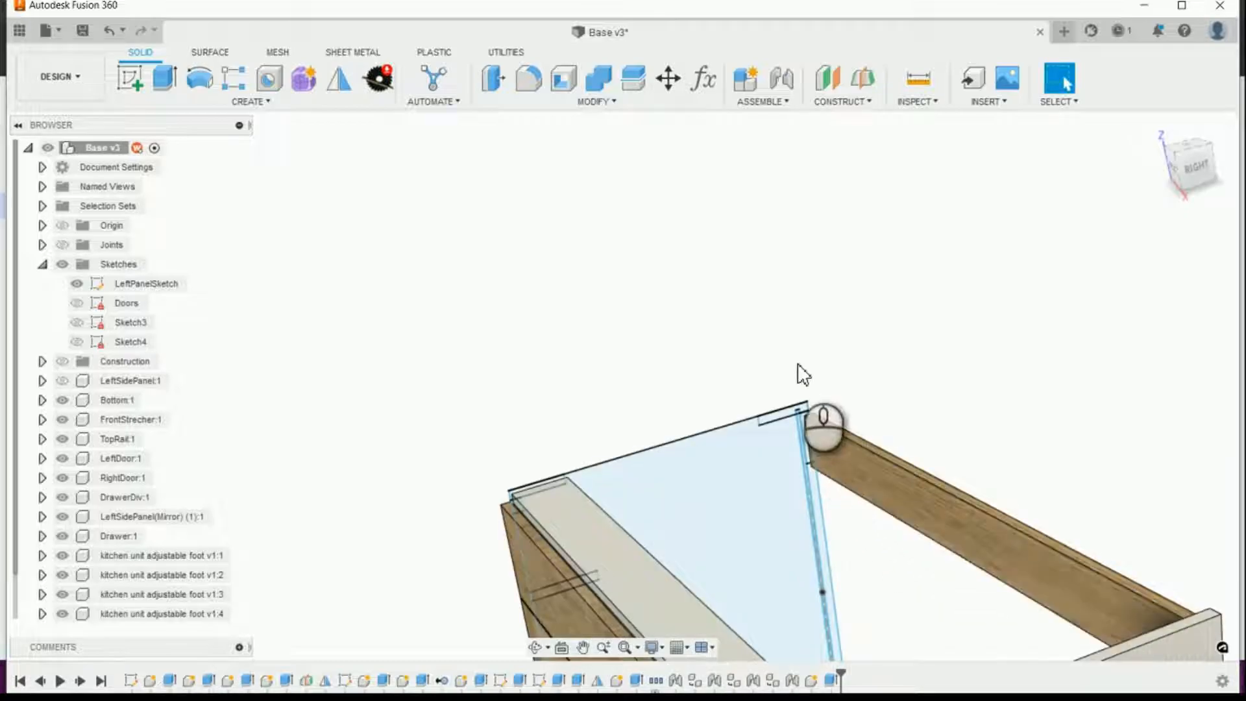
# Step: Start another extrusion, try a profile at the side panel's upper rear corner and clear that selection
pyautogui.click(164, 78)
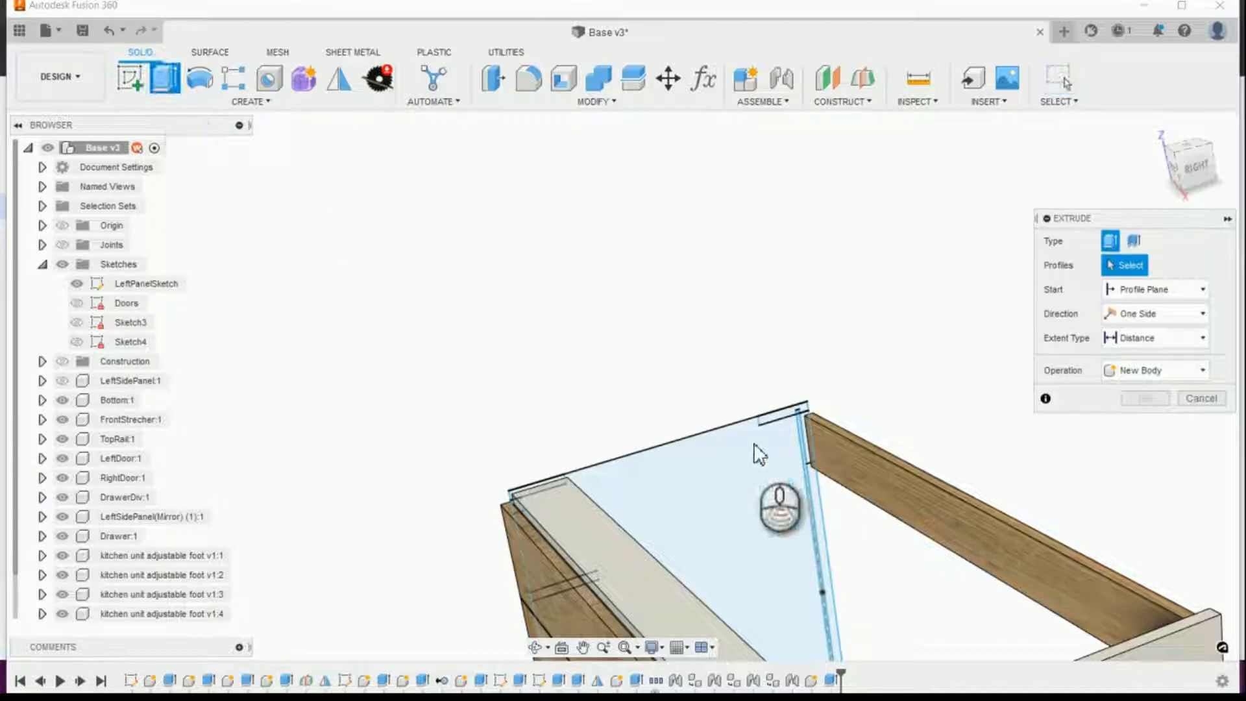
pyautogui.scroll(15, 751, 423)
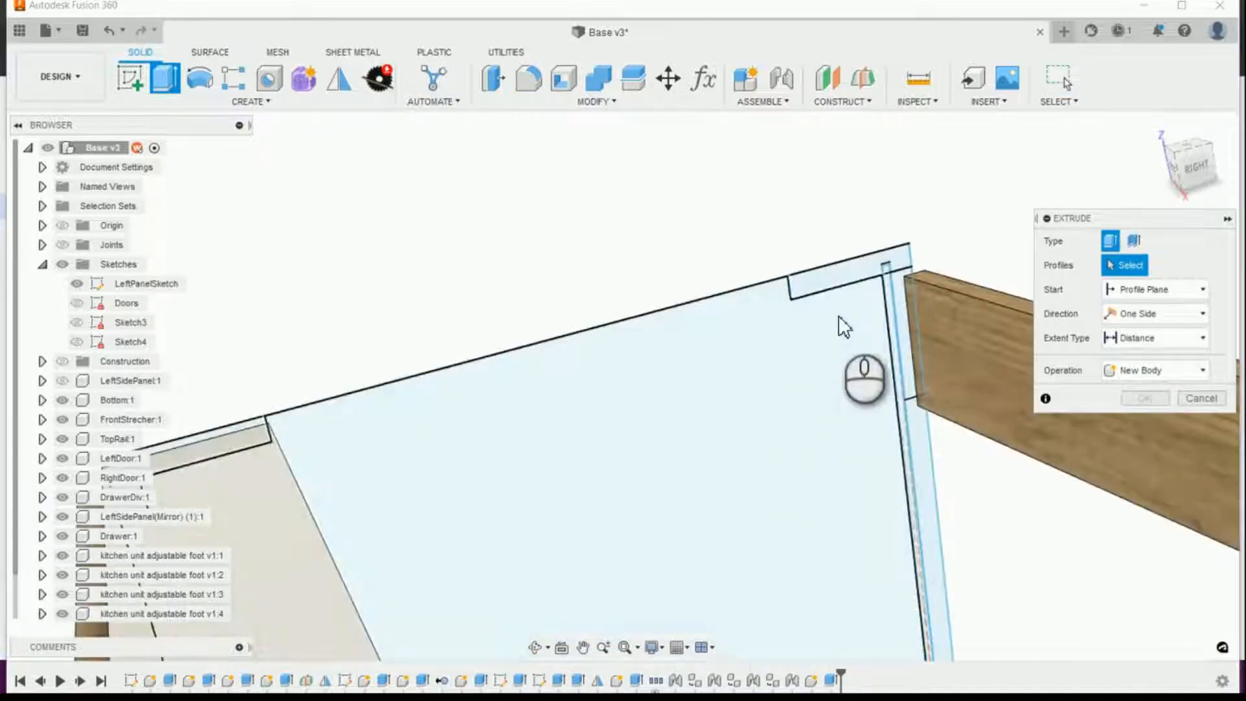
pyautogui.click(855, 282)
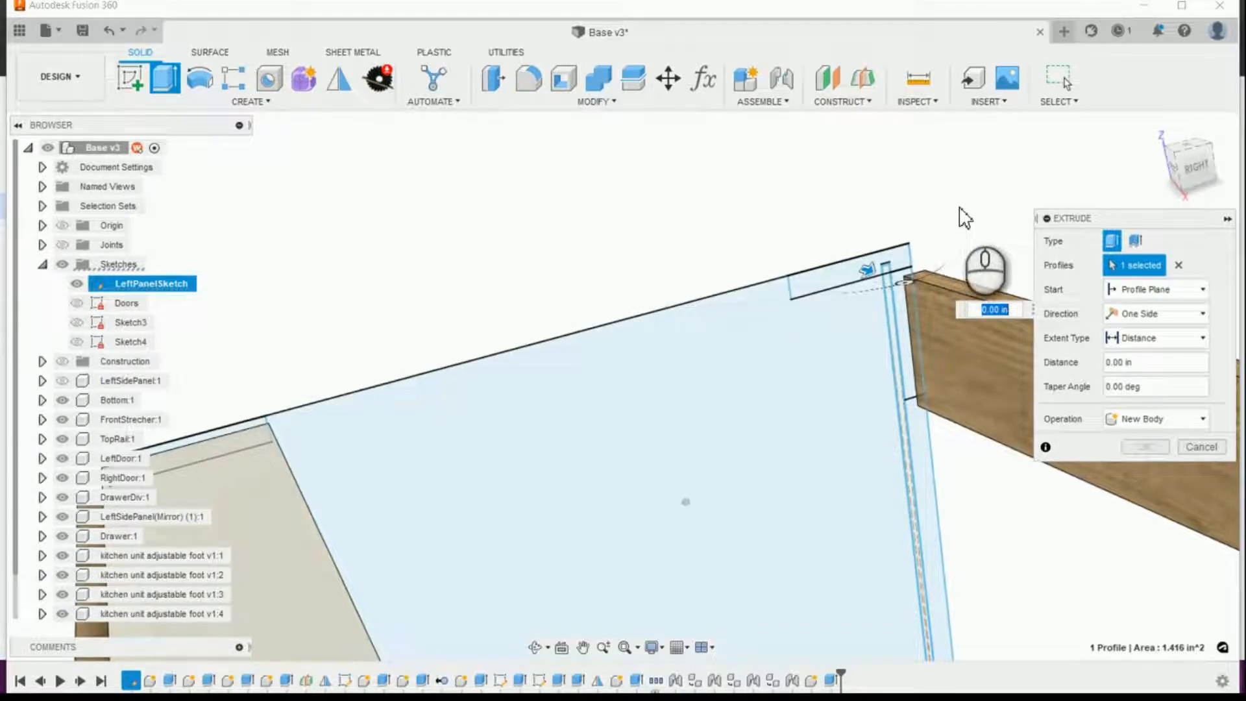
pyautogui.scroll(6, 940, 253)
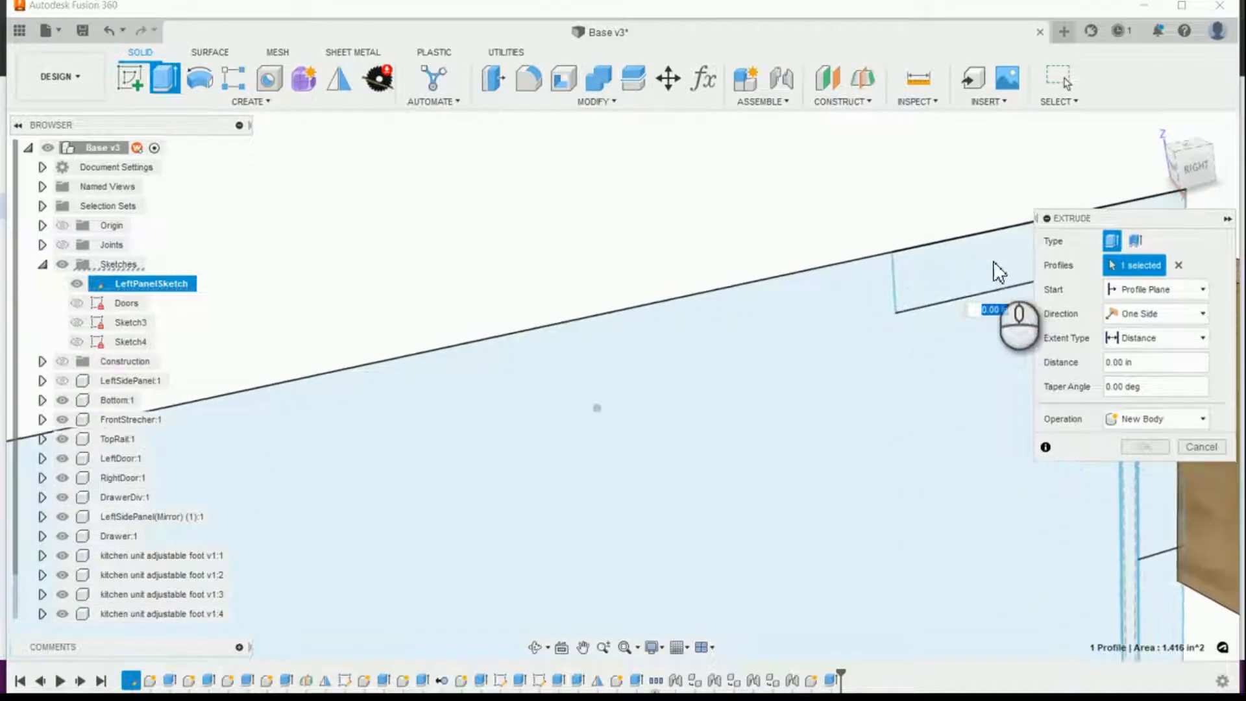
pyautogui.scroll(-10, 870, 231)
pyautogui.scroll(8, 912, 216)
pyautogui.scroll(-5, 797, 251)
pyautogui.scroll(5, 539, 328)
pyautogui.scroll(-4, 585, 345)
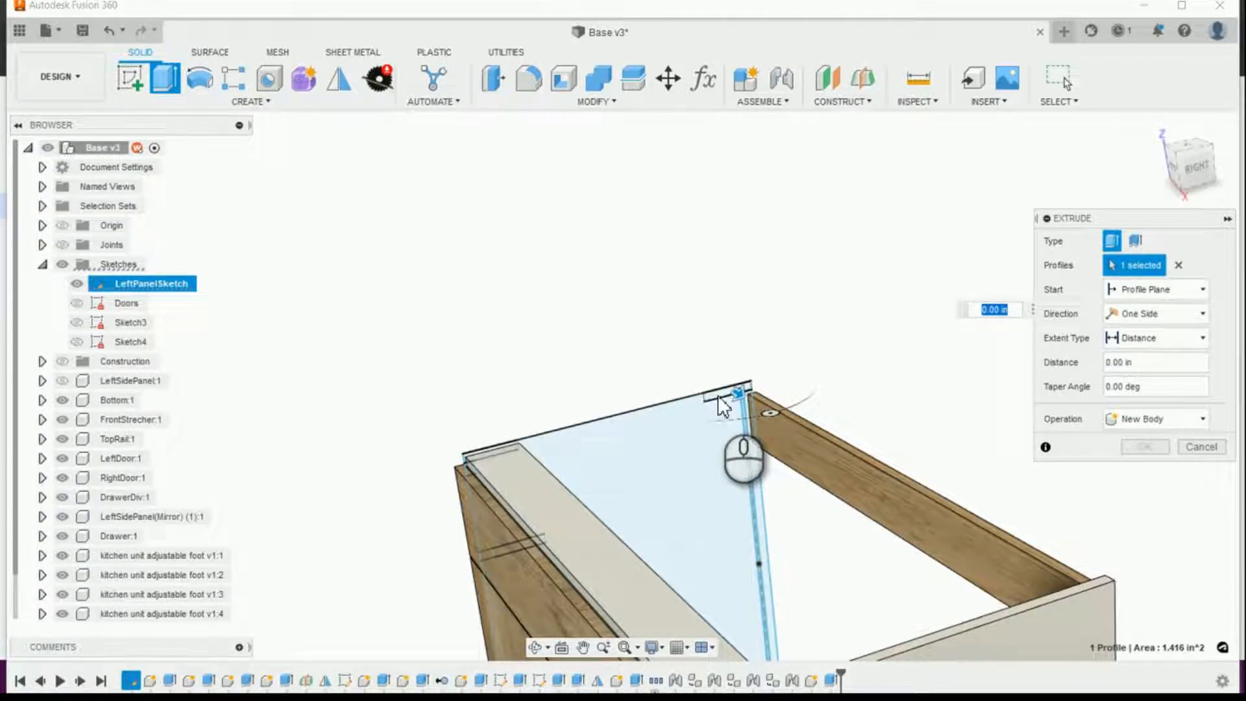
pyautogui.click(1178, 264)
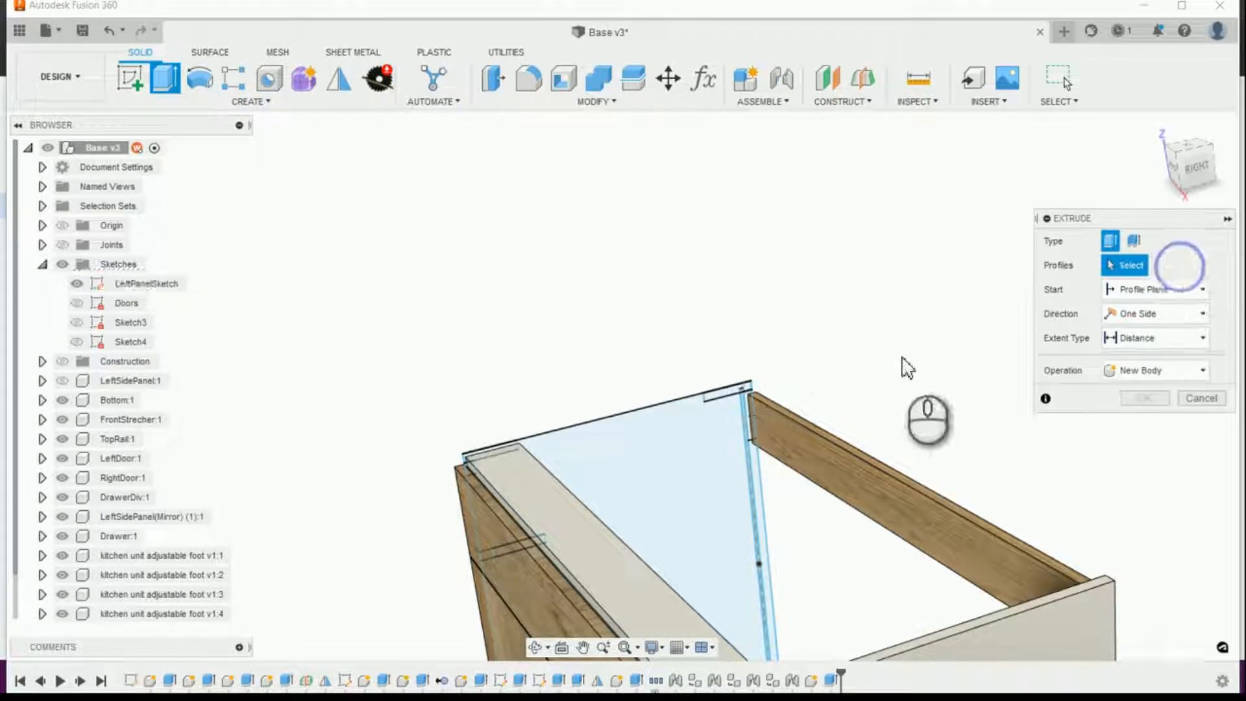
# Step: Select the horizontal rear stretcher profile for the extrusion and give it an offset start of BS_CabinetMaterialThickness
pyautogui.scroll(2, 753, 389)
pyautogui.scroll(2, 742, 415)
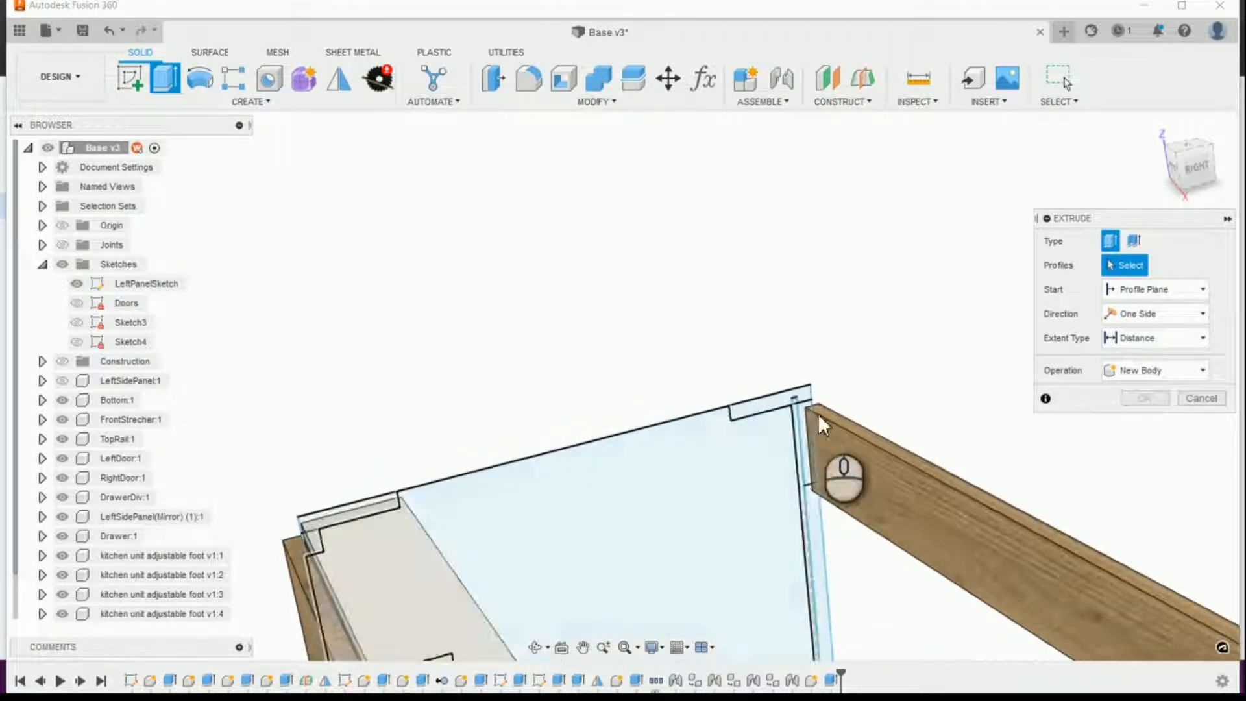
pyautogui.click(815, 425)
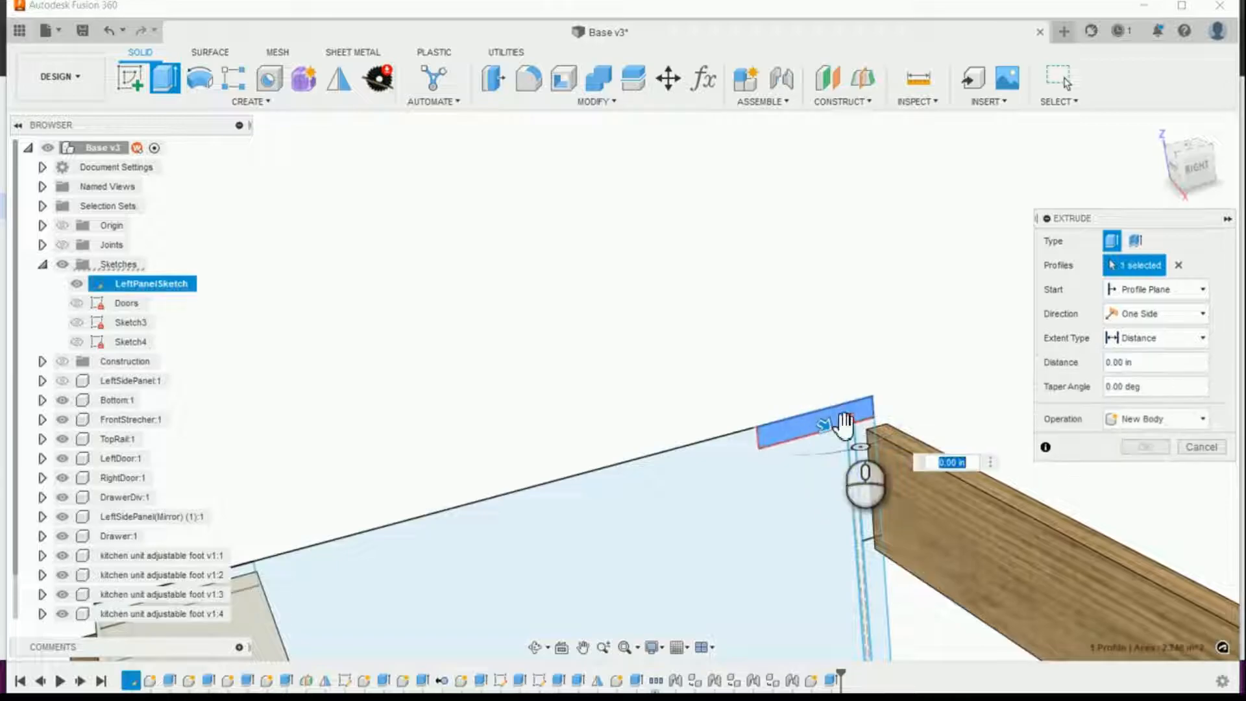
pyautogui.scroll(3, 895, 411)
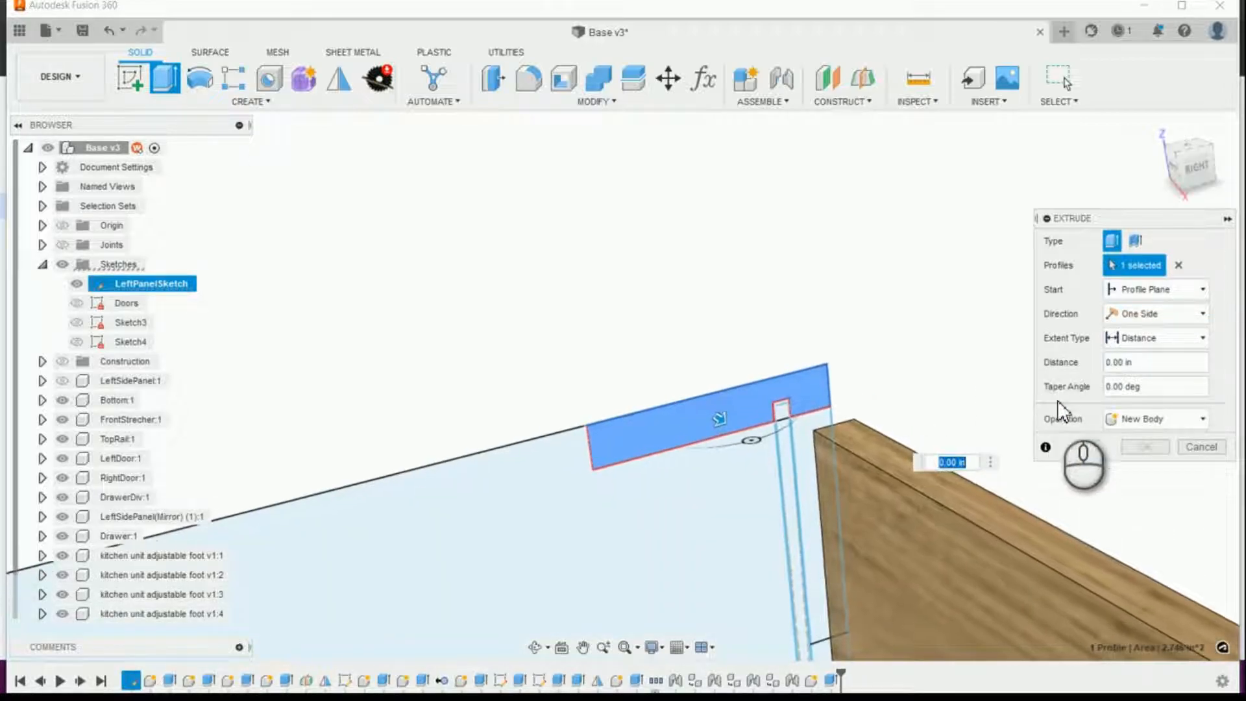
pyautogui.scroll(-6, 1022, 396)
pyautogui.scroll(-3, 724, 364)
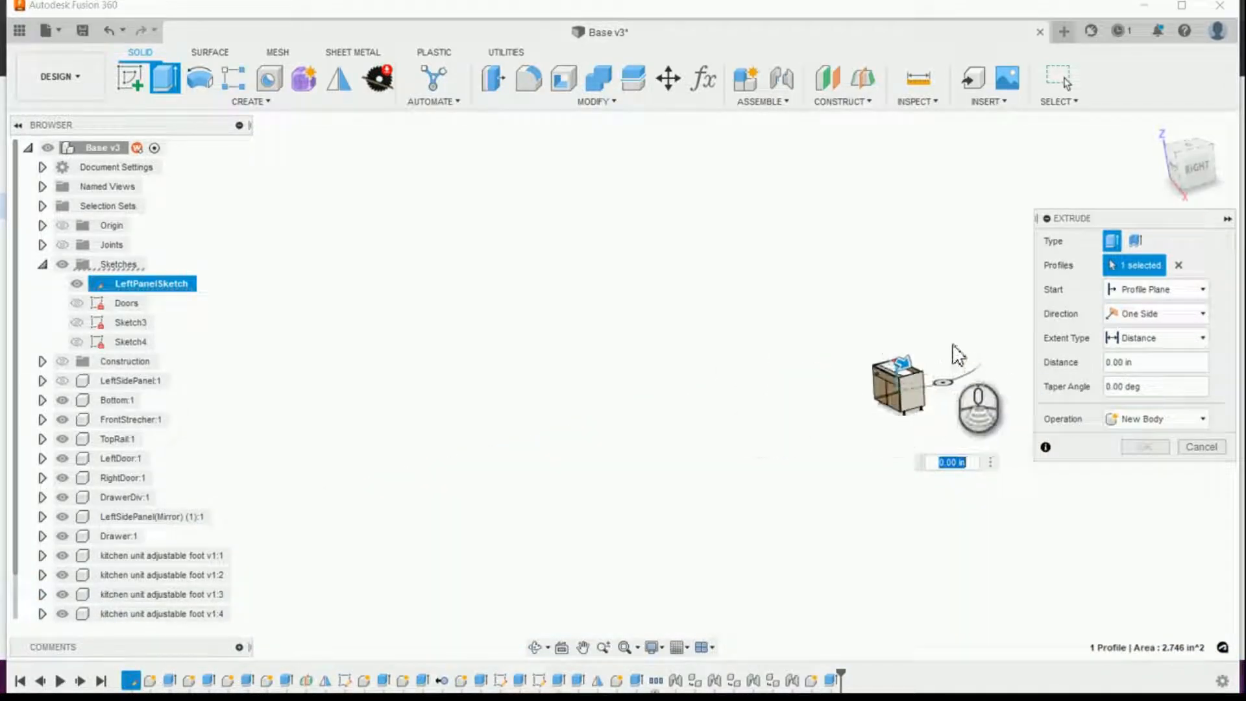
pyautogui.scroll(3, 970, 357)
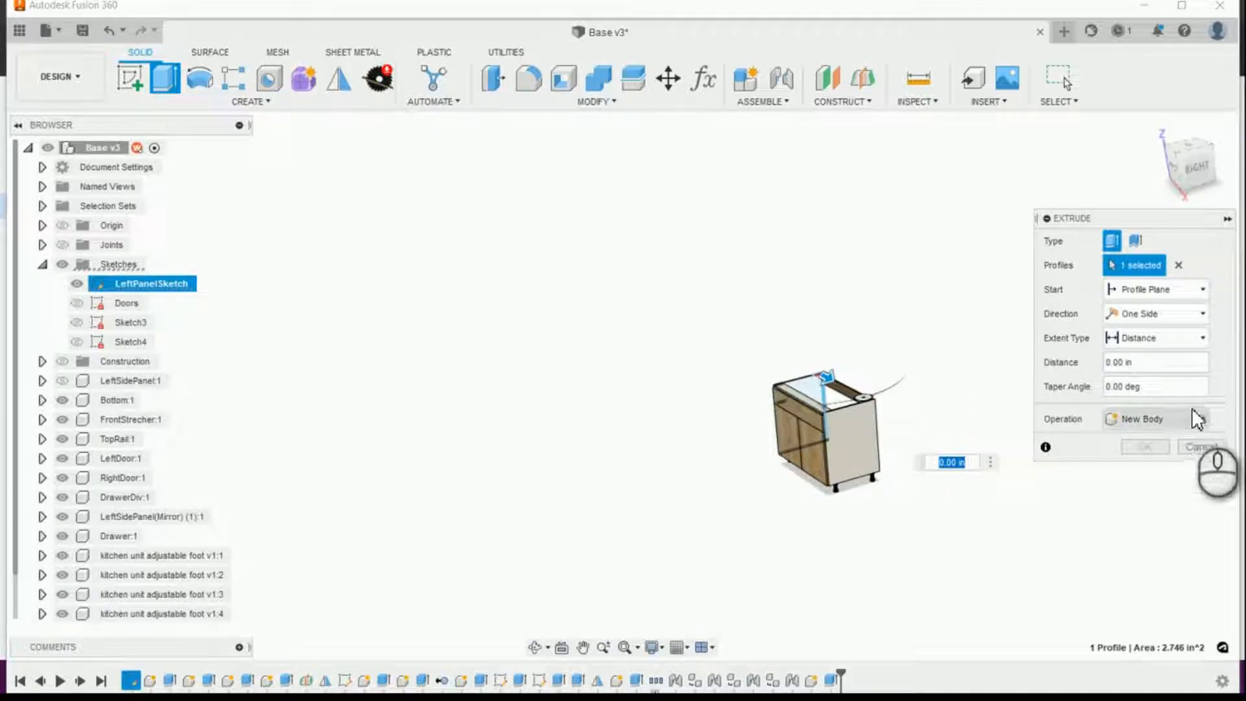
pyautogui.click(1195, 289)
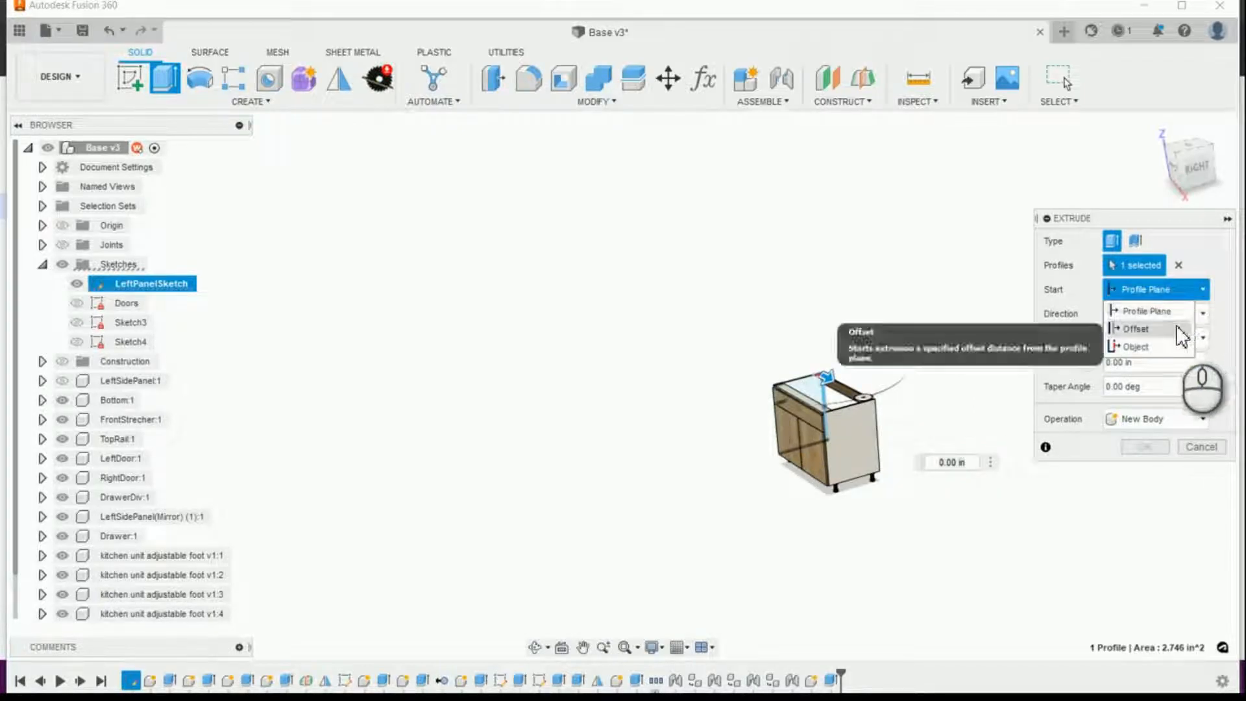
pyautogui.click(1178, 331)
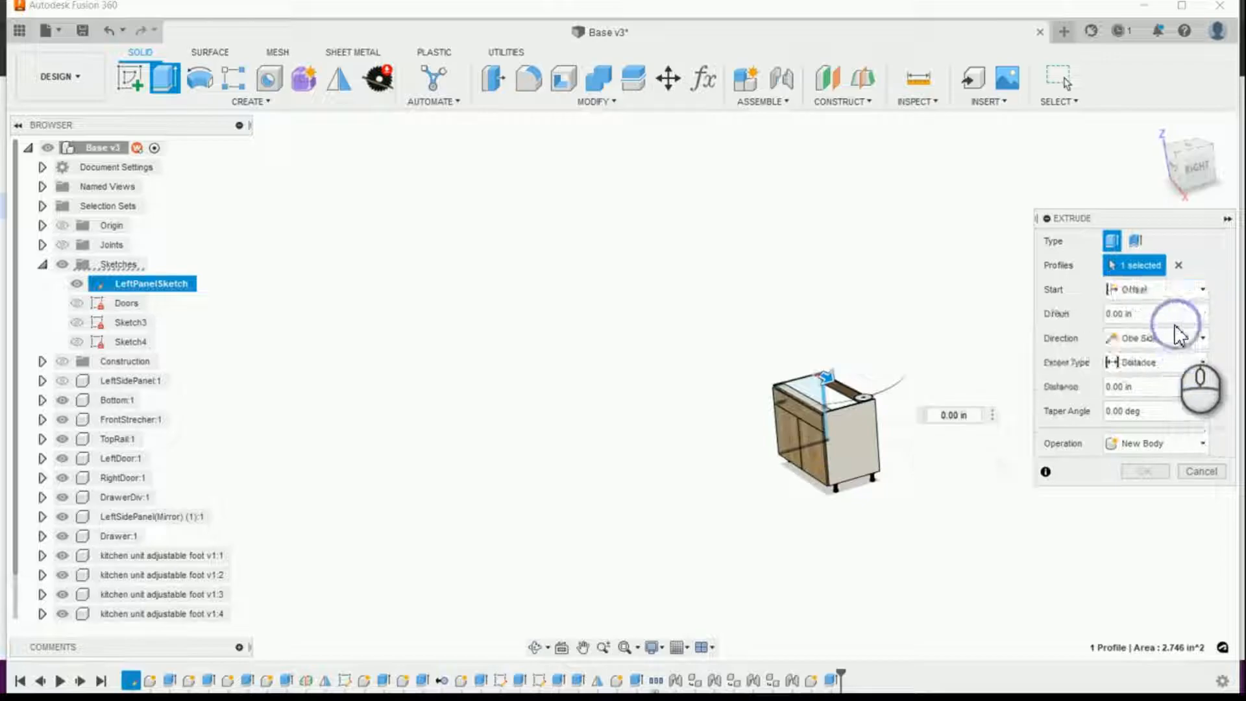
pyautogui.click(1155, 314)
pyautogui.write('ca')
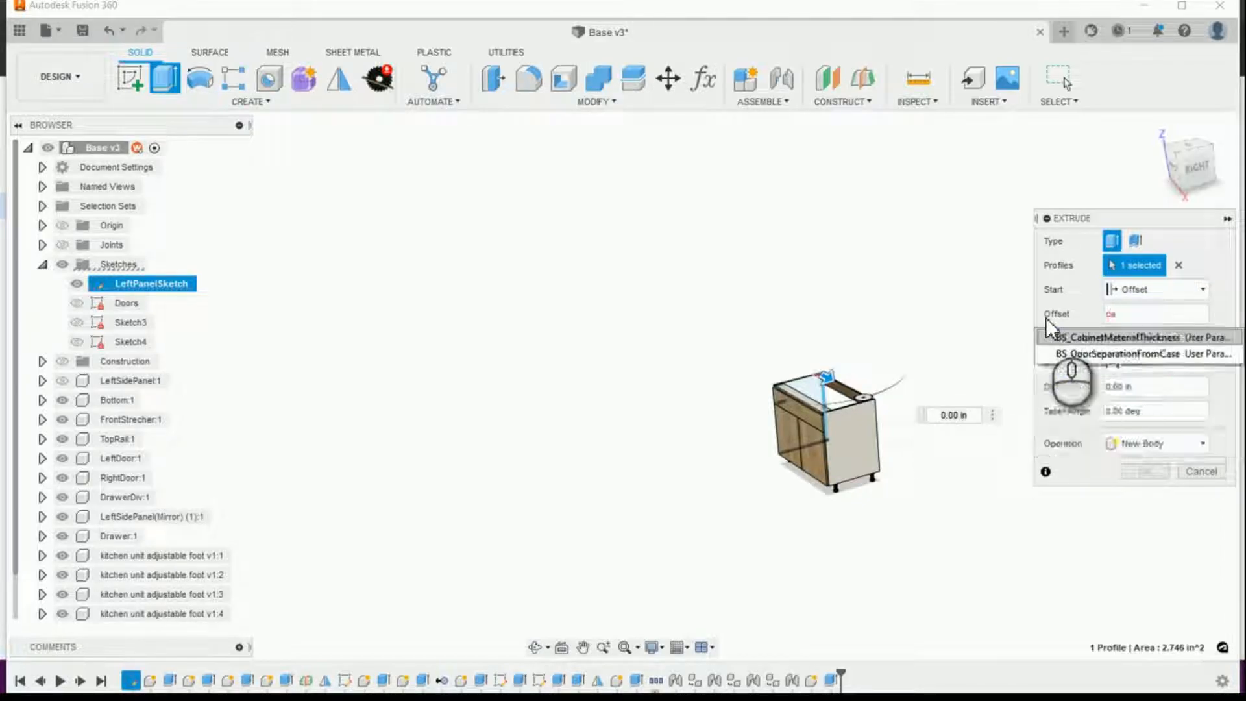
pyautogui.press('Return')
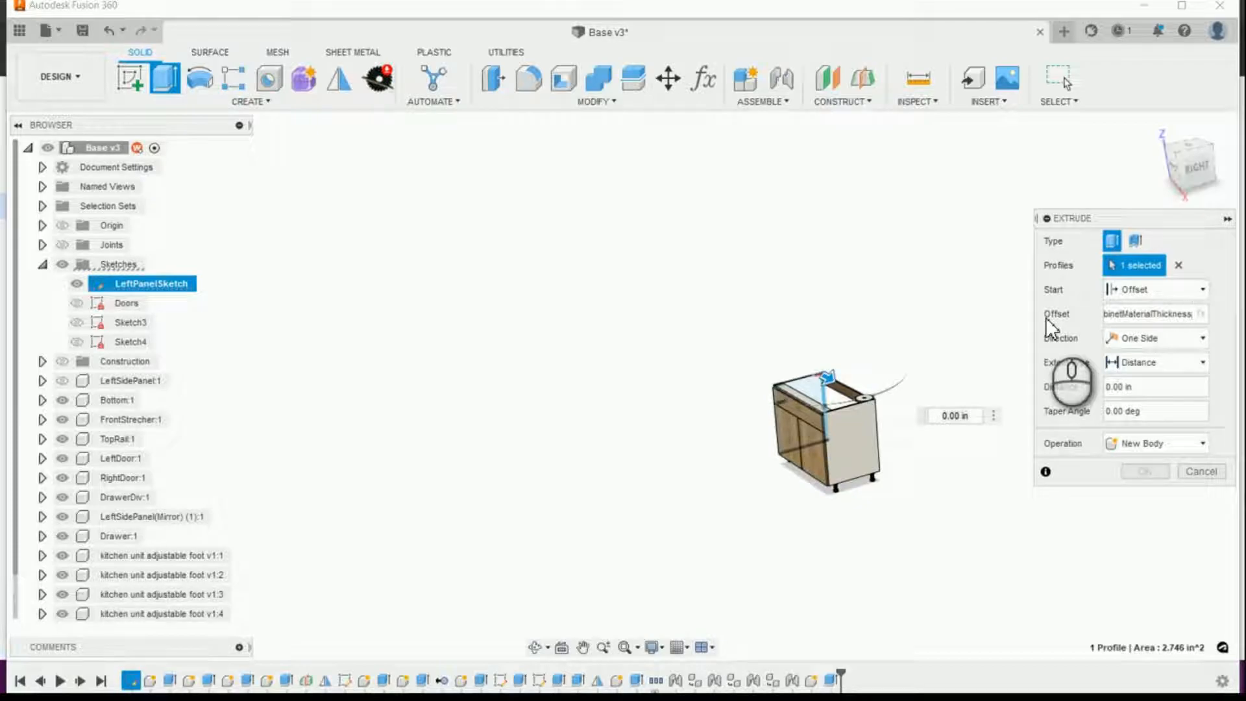
# Step: Extrude the rear stretcher profile by BS_Width-(BS_CabinetMaterialThickness*2) as a new component
pyautogui.click(1155, 388)
pyautogui.write('width')
pyautogui.press('Return')
pyautogui.write('-cabinet')
pyautogui.press('Return')
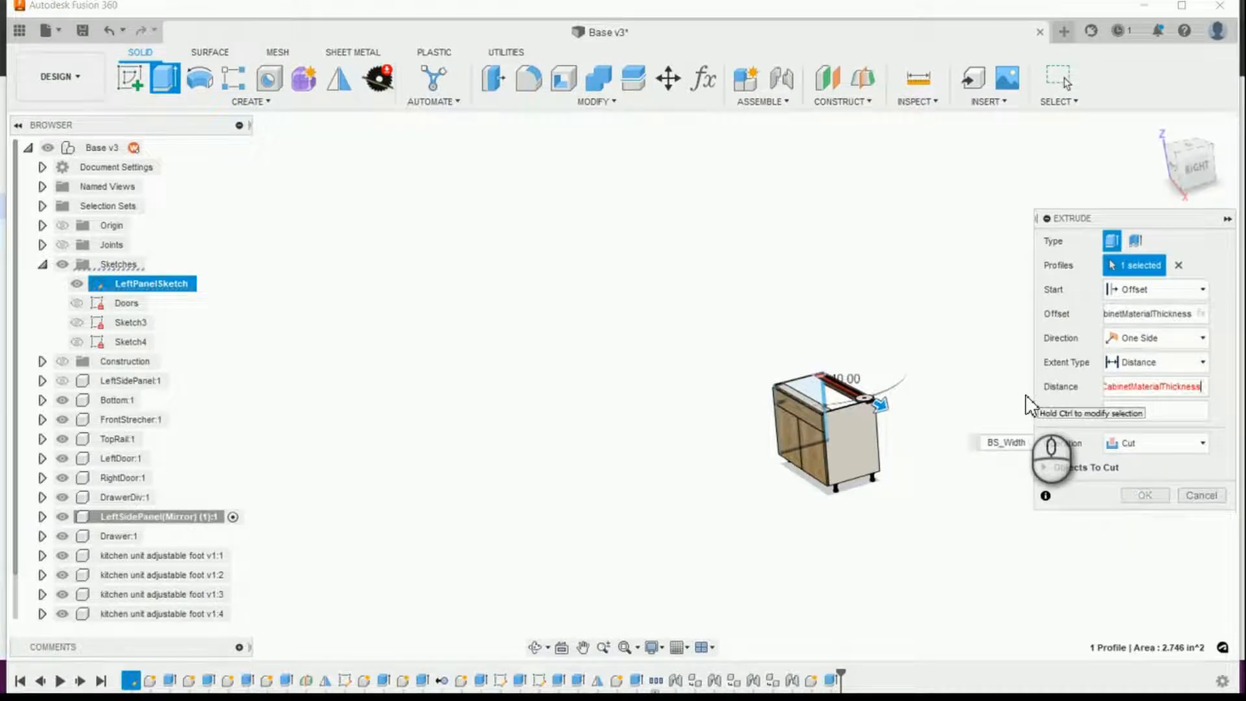
pyautogui.write('*2)')
pyautogui.click(1170, 450)
pyautogui.click(1145, 534)
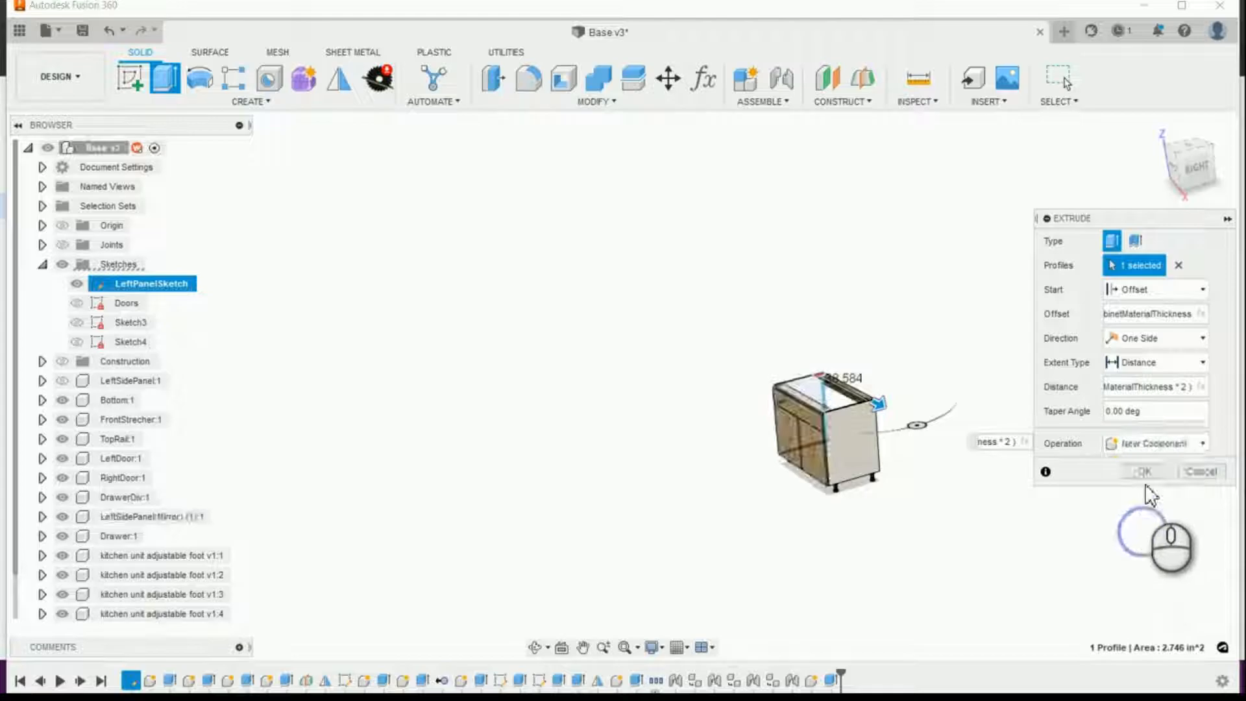
pyautogui.click(1145, 472)
# Step: Hide the LeftSidePanel(Mirror) component to expose the ends of the rear stretcher and nailer
pyautogui.scroll(3, 867, 398)
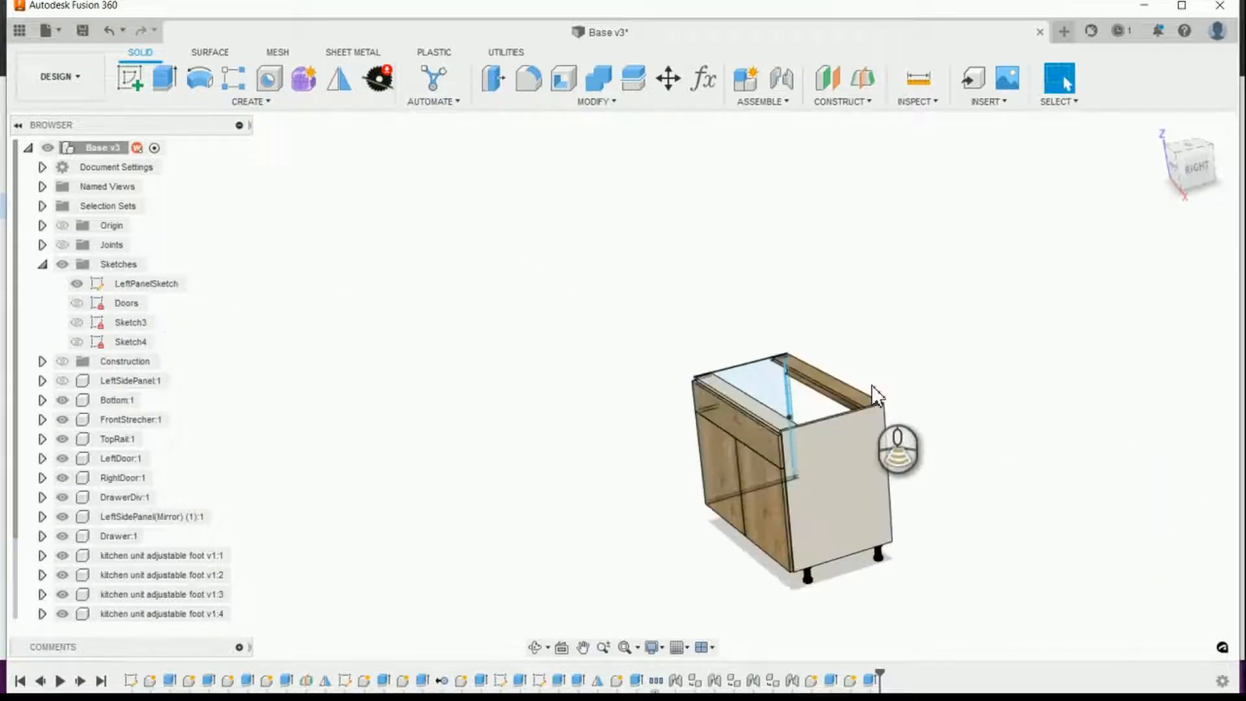
pyautogui.scroll(5, 877, 393)
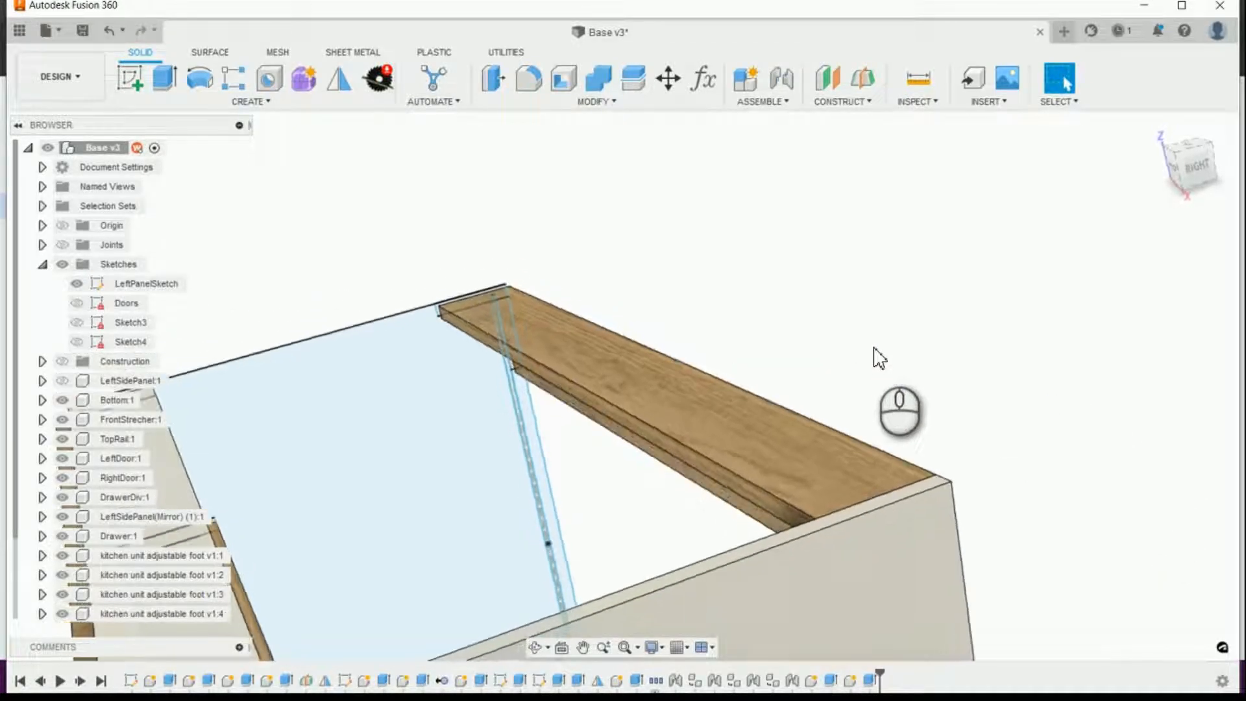
pyautogui.scroll(6, 874, 346)
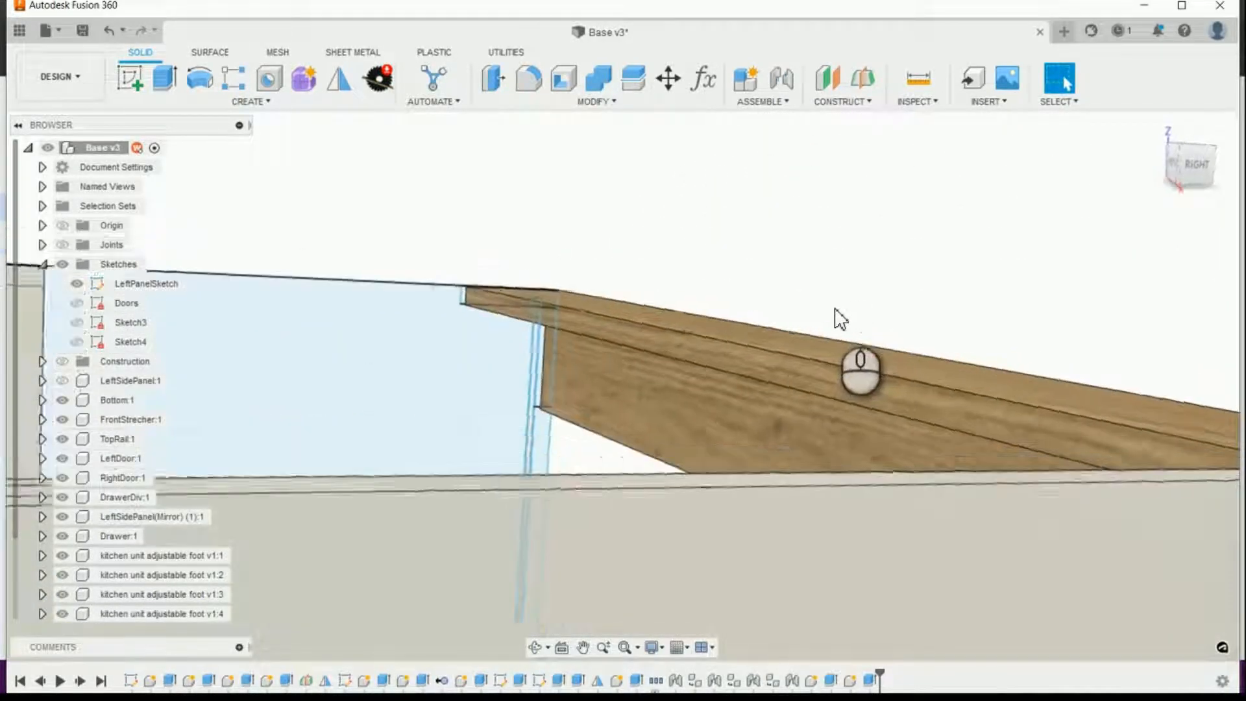
pyautogui.keyDown('shift'); pyautogui.moveTo(841, 318); pyautogui.dragTo(816, 357, button='middle'); pyautogui.keyUp('shift')
pyautogui.scroll(-10, 812, 350)
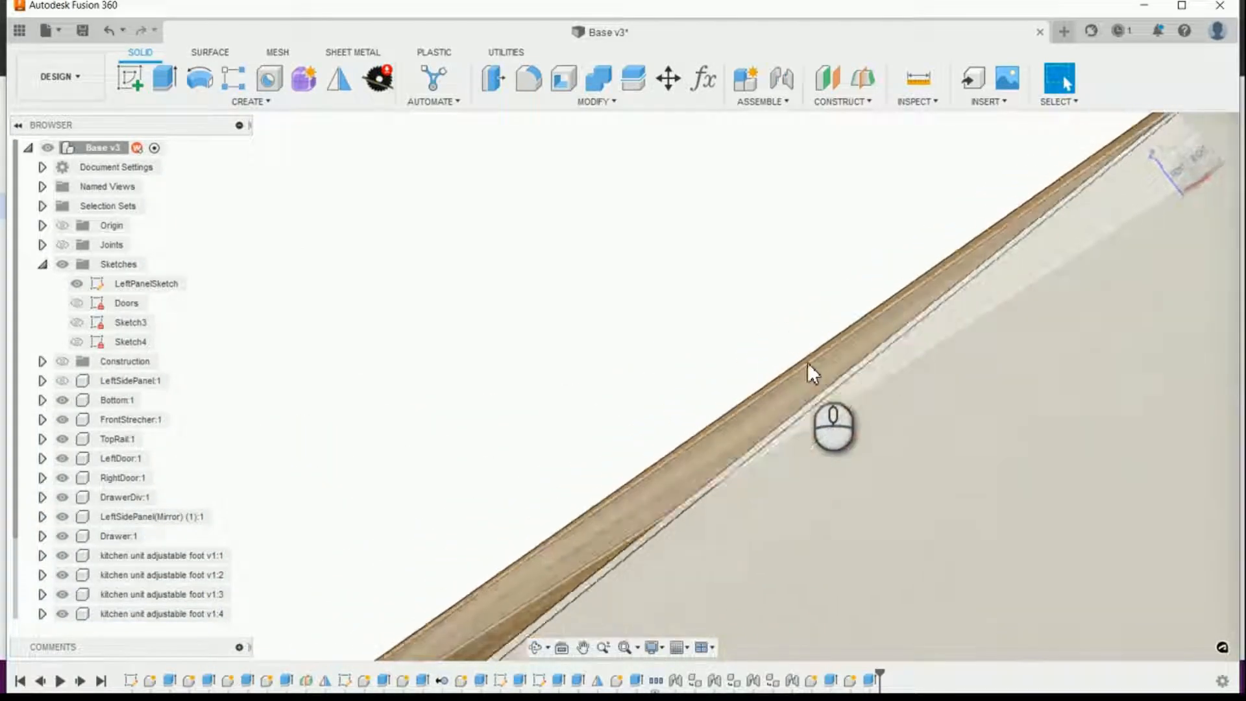
pyautogui.scroll(6, 808, 325)
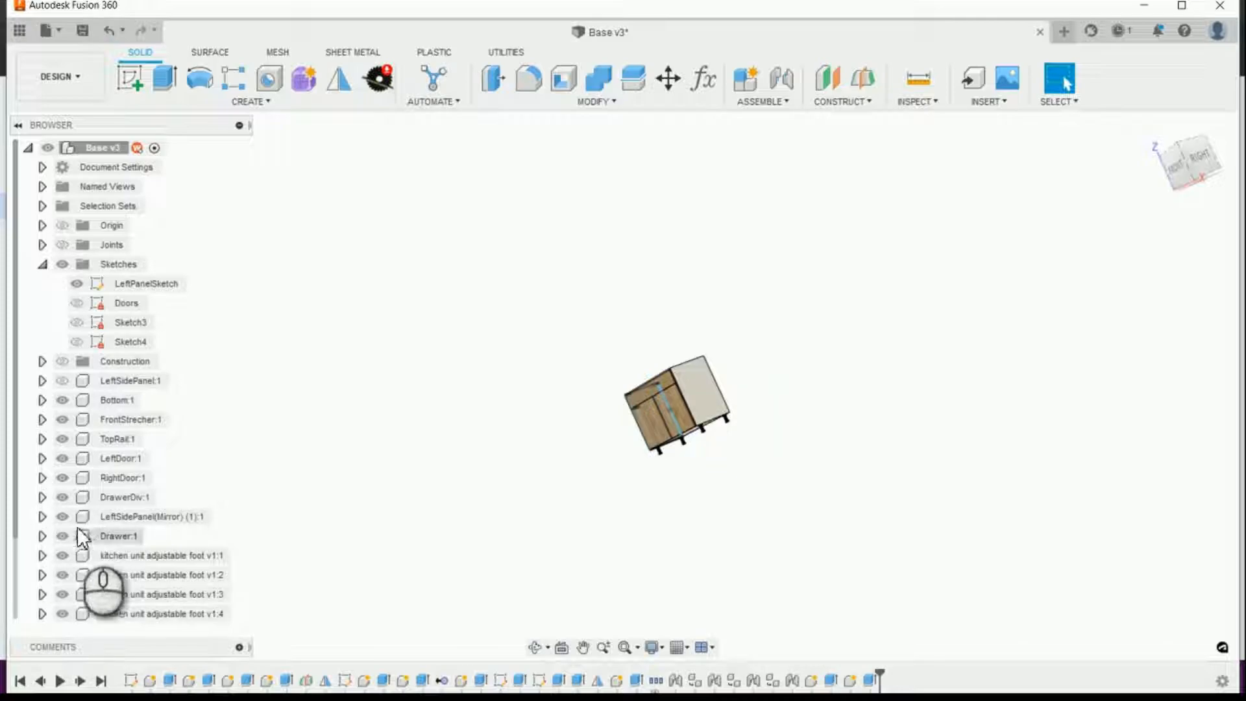
pyautogui.click(63, 517)
# Step: Examine how the rear stretcher and nailer meet, including the groove for the back panel
pyautogui.keyDown('shift'); pyautogui.moveTo(506, 520); pyautogui.dragTo(963, 568, button='middle'); pyautogui.keyUp('shift')
pyautogui.scroll(2, 855, 496)
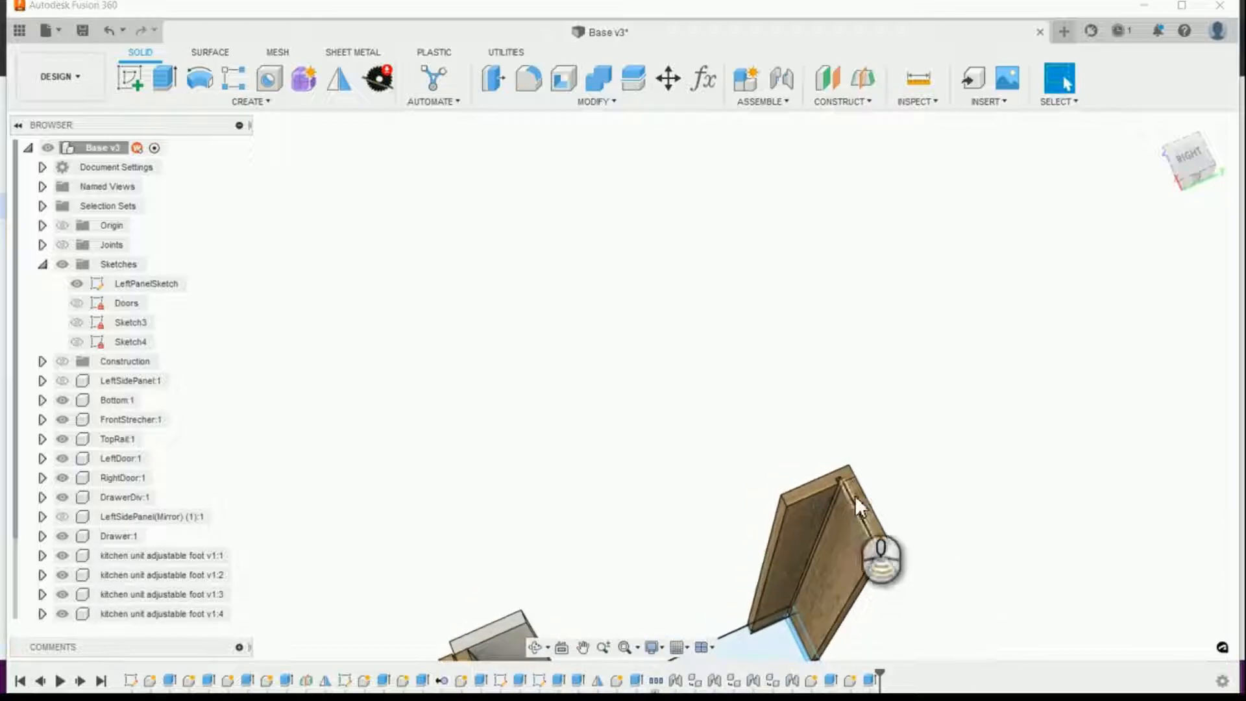
pyautogui.scroll(2, 855, 496)
pyautogui.scroll(-2, 862, 501)
pyautogui.keyDown('shift'); pyautogui.moveTo(855, 494); pyautogui.dragTo(927, 587, button='middle'); pyautogui.keyUp('shift')
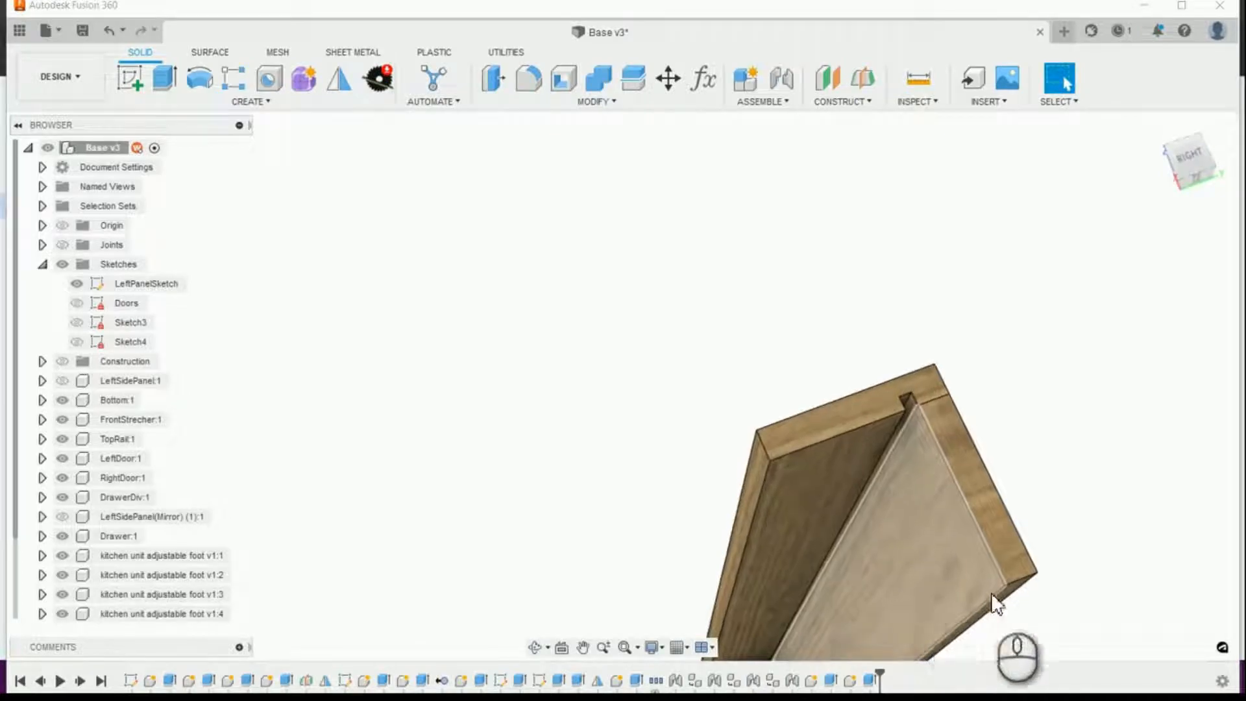
pyautogui.scroll(-3, 1053, 488)
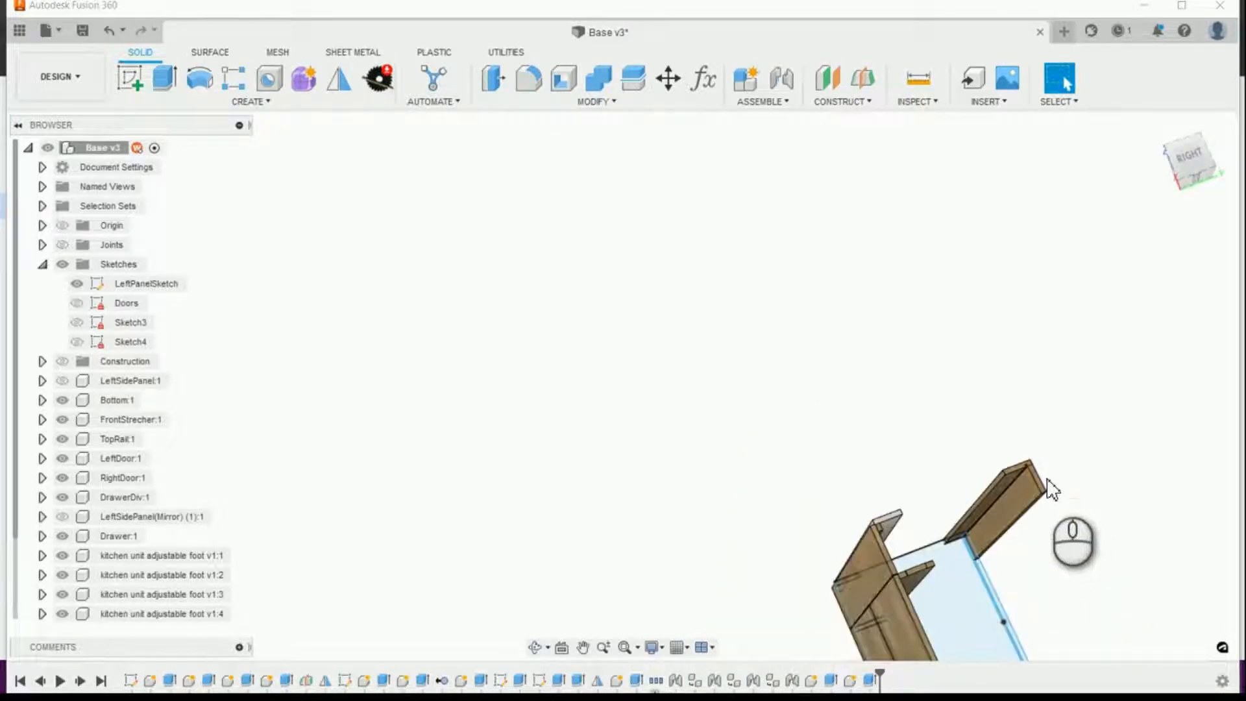
pyautogui.keyDown('shift'); pyautogui.moveTo(866, 462); pyautogui.dragTo(965, 511, button='middle'); pyautogui.keyUp('shift')
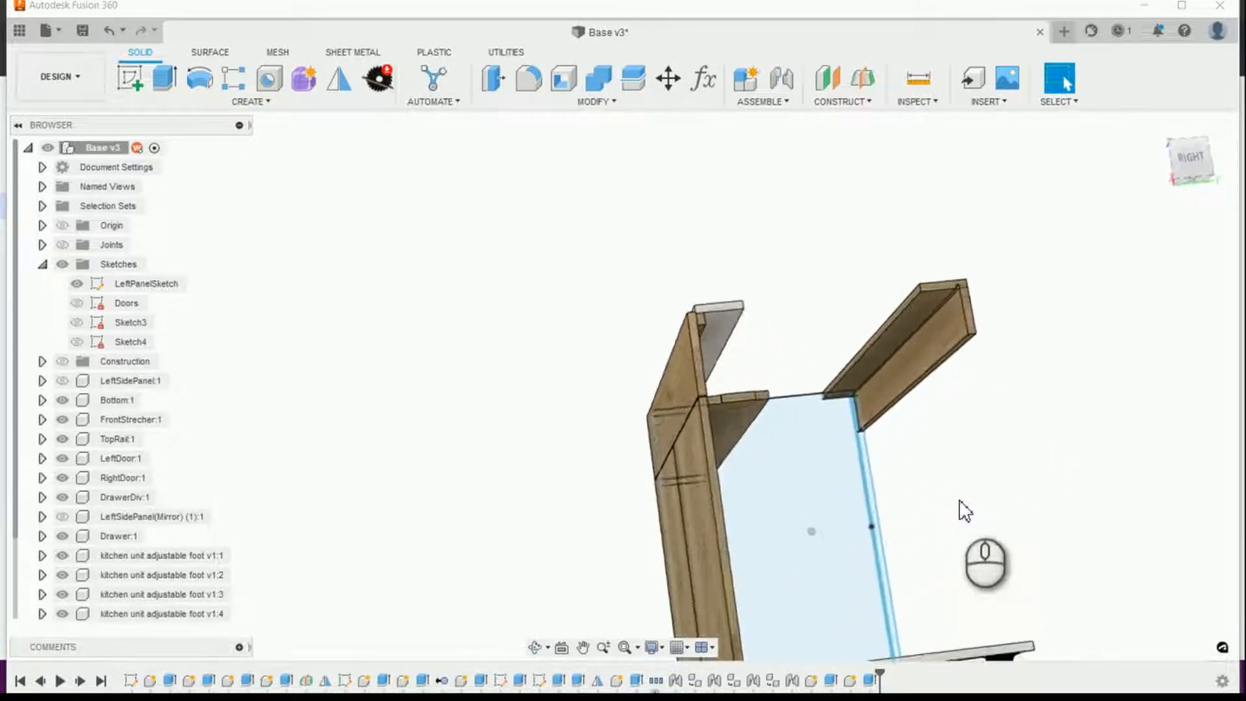
pyautogui.scroll(5, 948, 510)
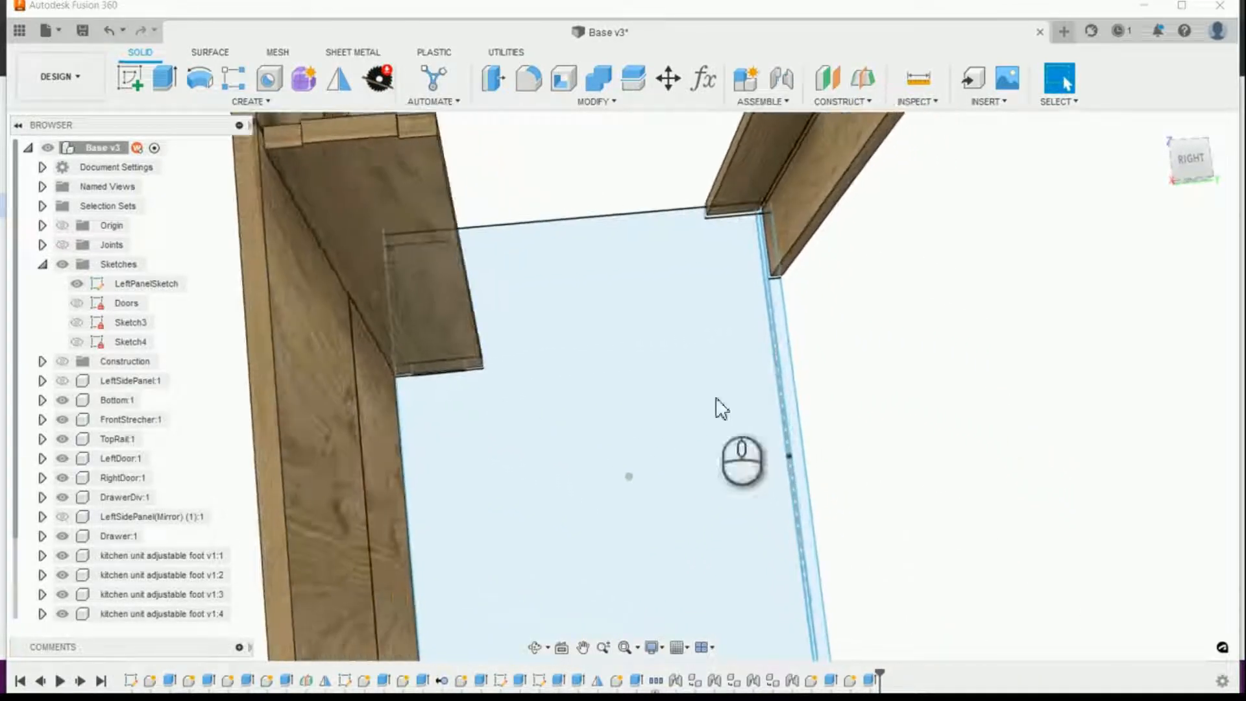
# Step: Start a new extrusion and select the four narrow LeftPanelSketch profiles that make up the back panel, including its upper and lower ends
pyautogui.click(165, 77)
pyautogui.scroll(3, 750, 373)
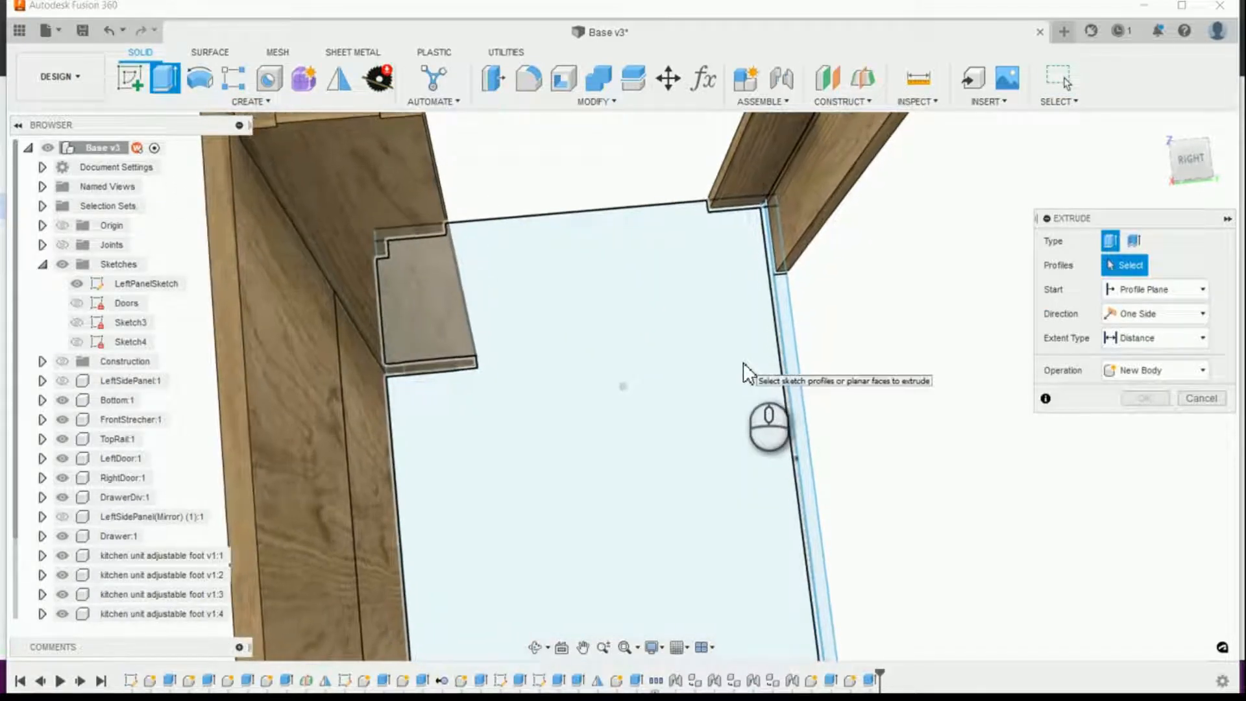
pyautogui.scroll(6, 750, 374)
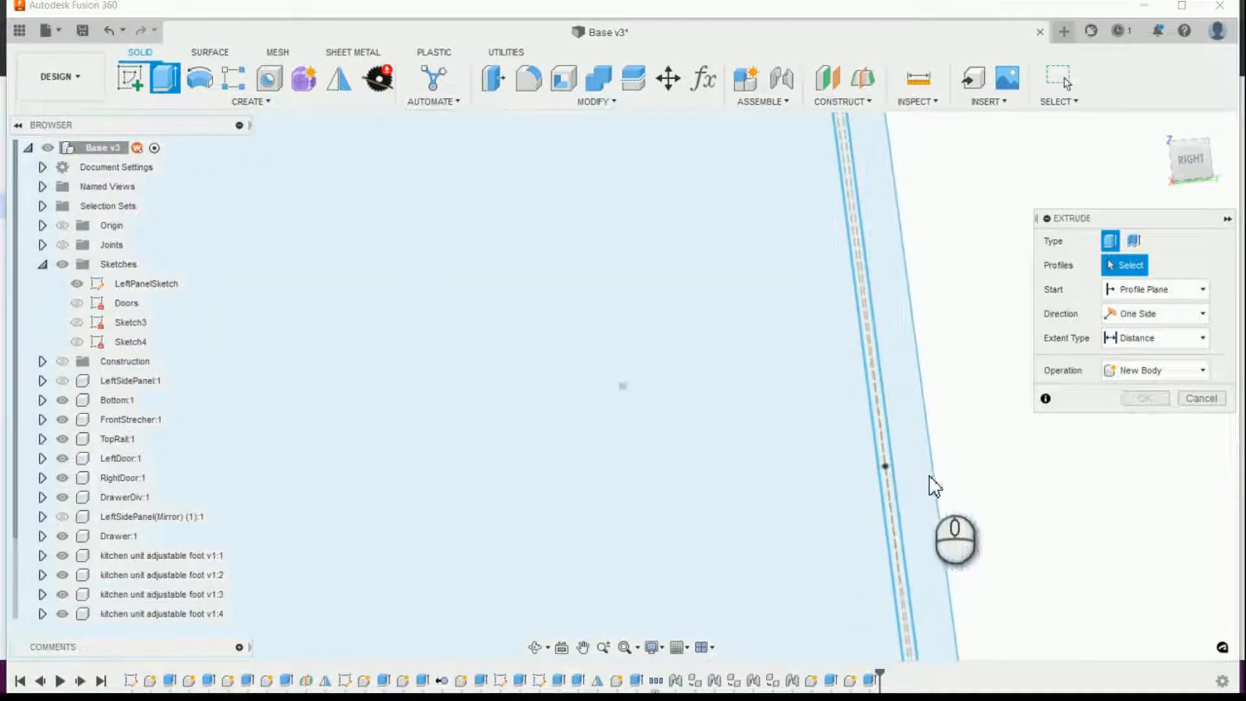
pyautogui.scroll(2, 929, 475)
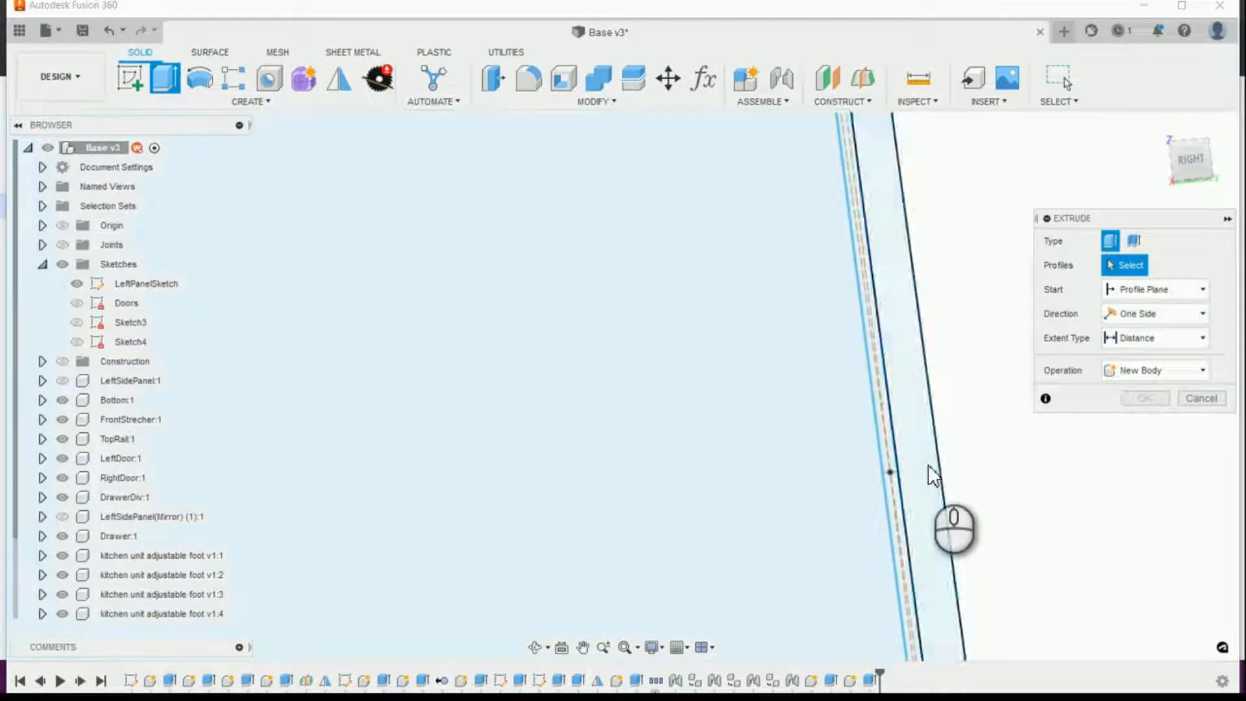
pyautogui.click(890, 457)
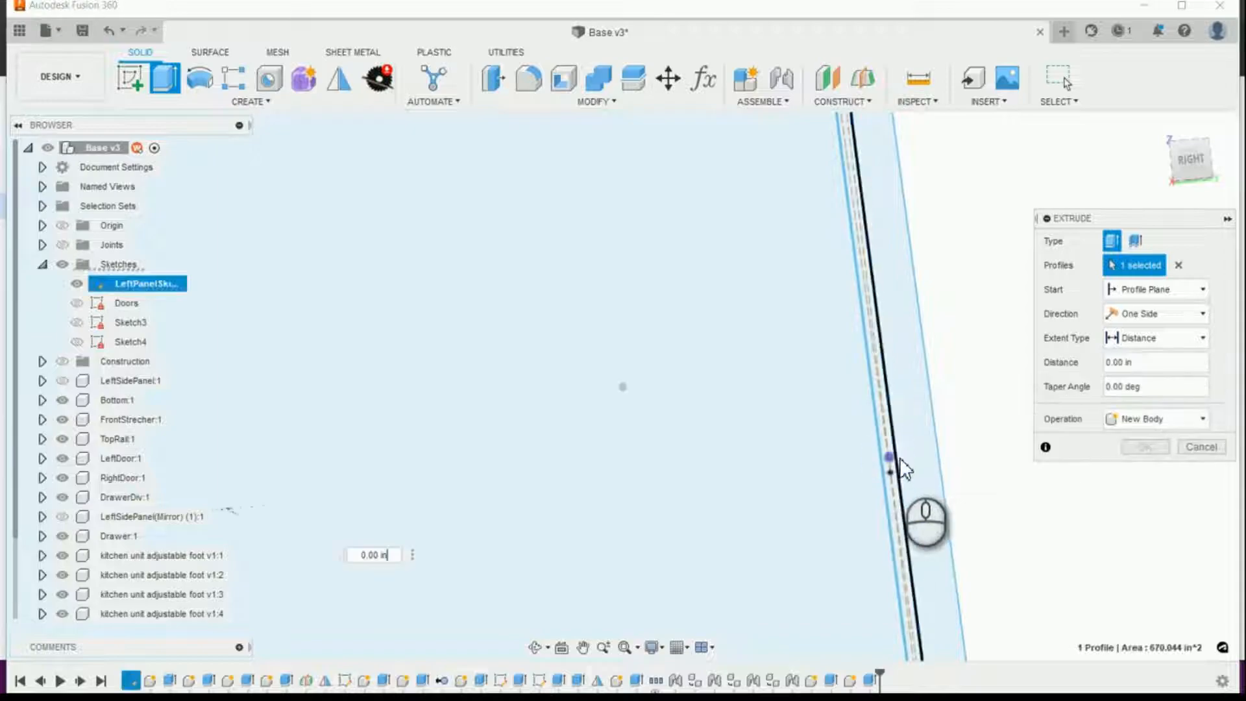
pyautogui.scroll(6, 930, 460)
pyautogui.scroll(1, 929, 439)
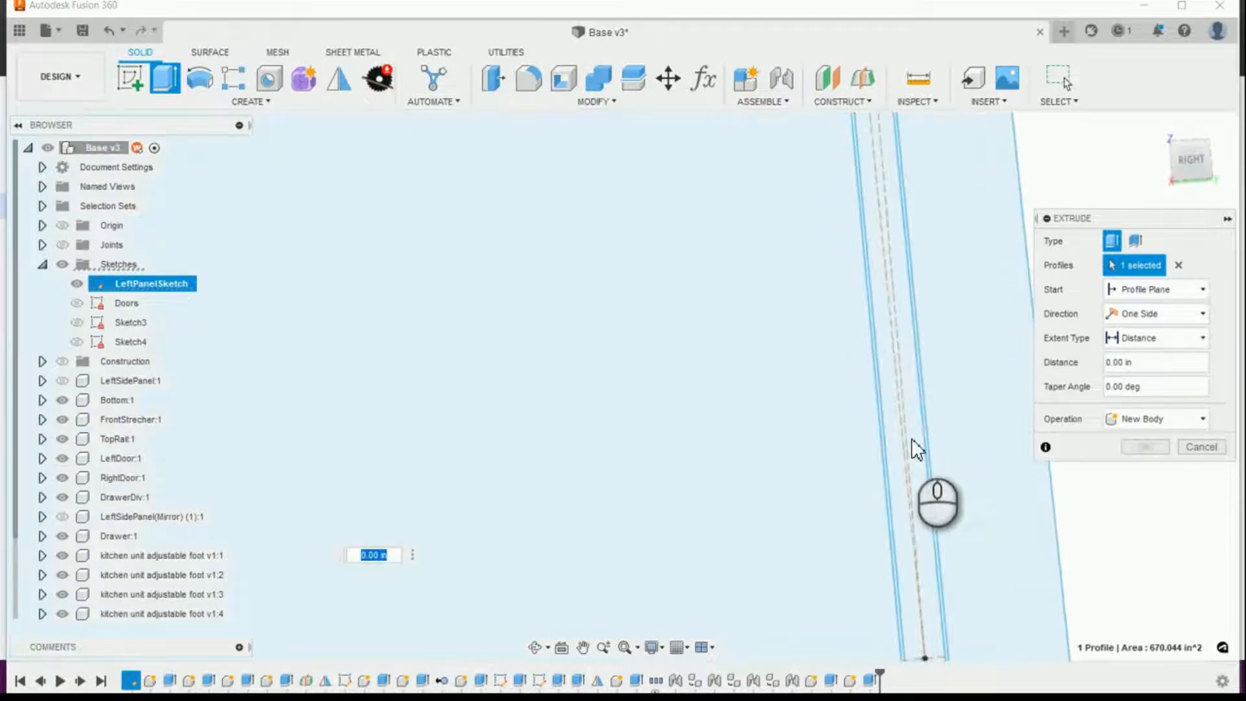
pyautogui.click(911, 441)
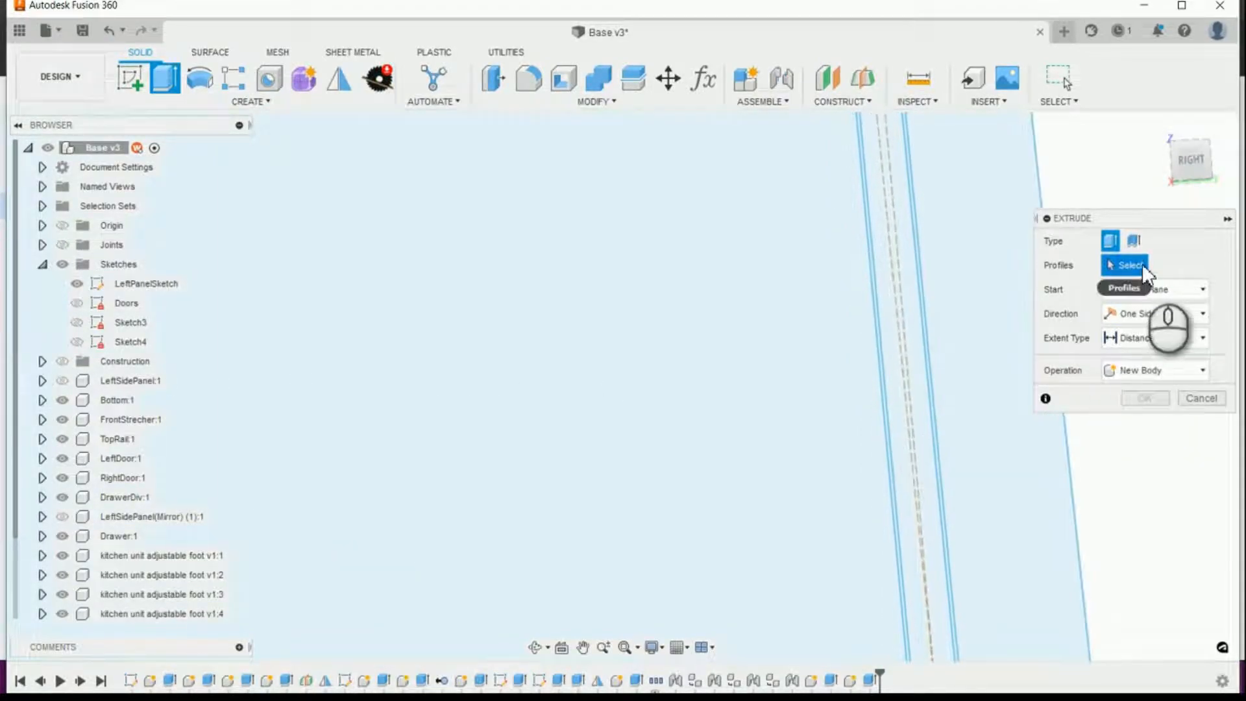
pyautogui.click(923, 408)
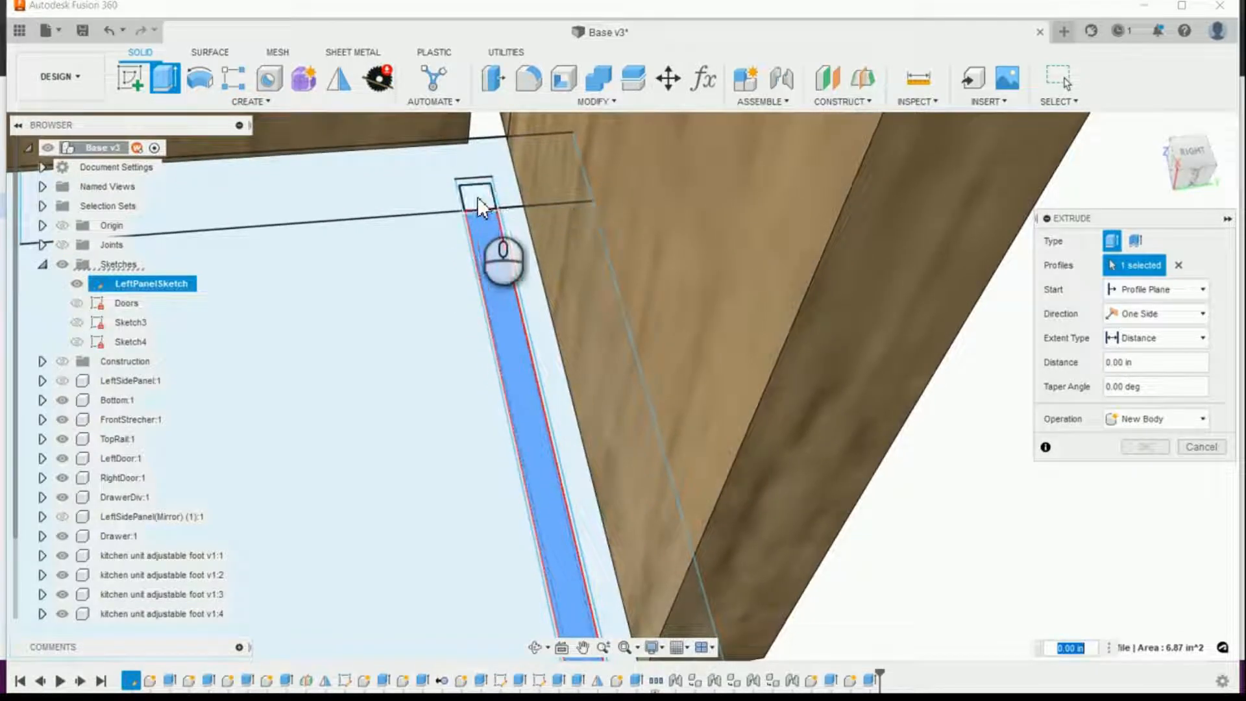
pyautogui.click(477, 196)
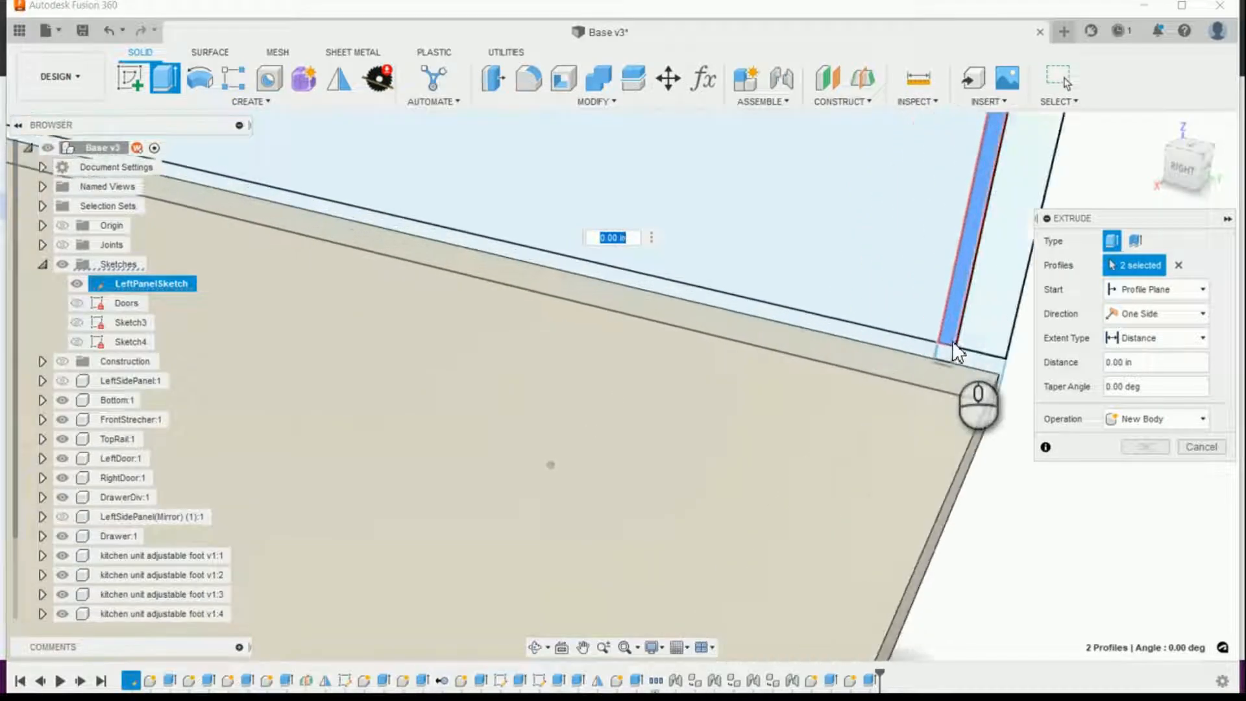
pyautogui.click(967, 360)
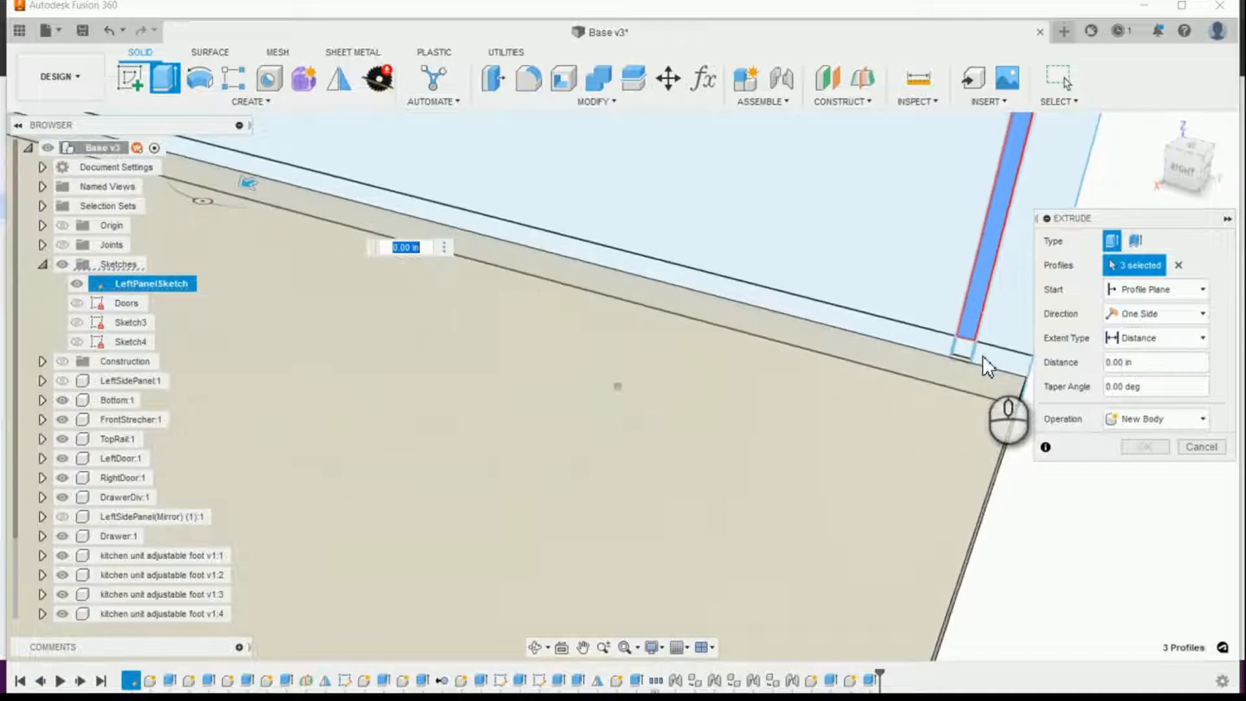
pyautogui.click(958, 300)
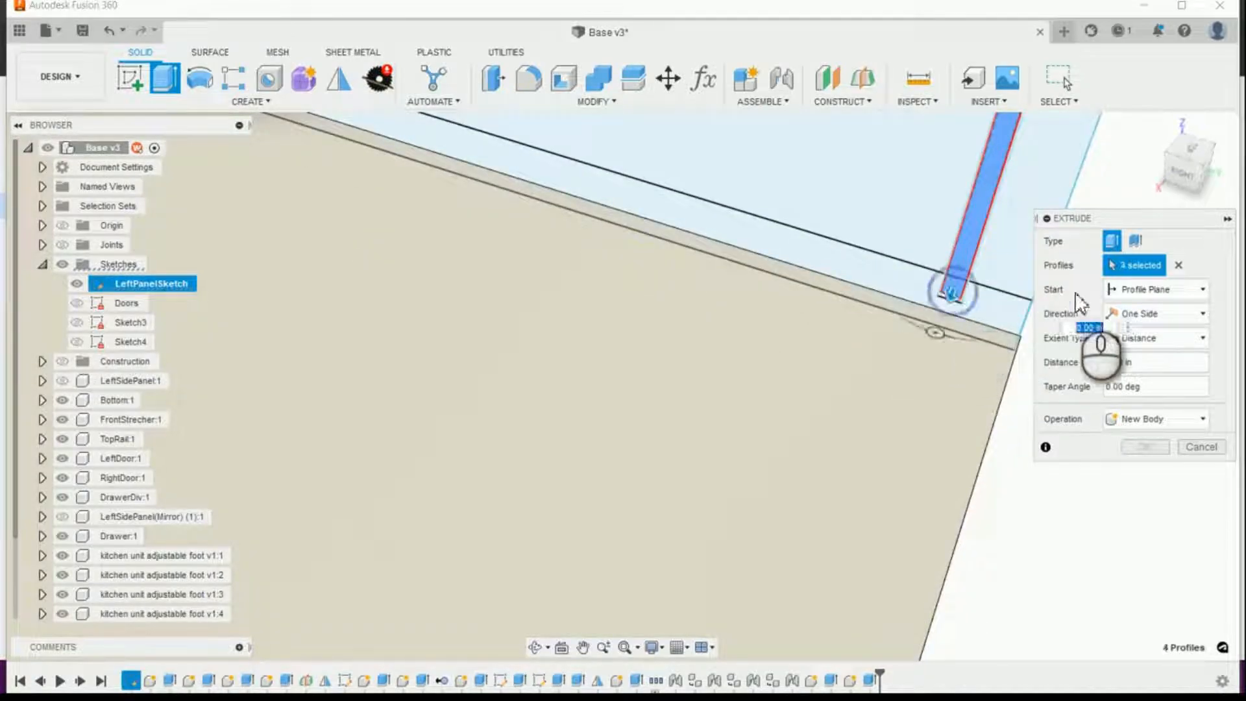
# Step: Make the back panel extrusion a new component with an offset start of BS_CabinetMaterialThickness-BS_Inset
pyautogui.click(1187, 418)
pyautogui.click(1149, 513)
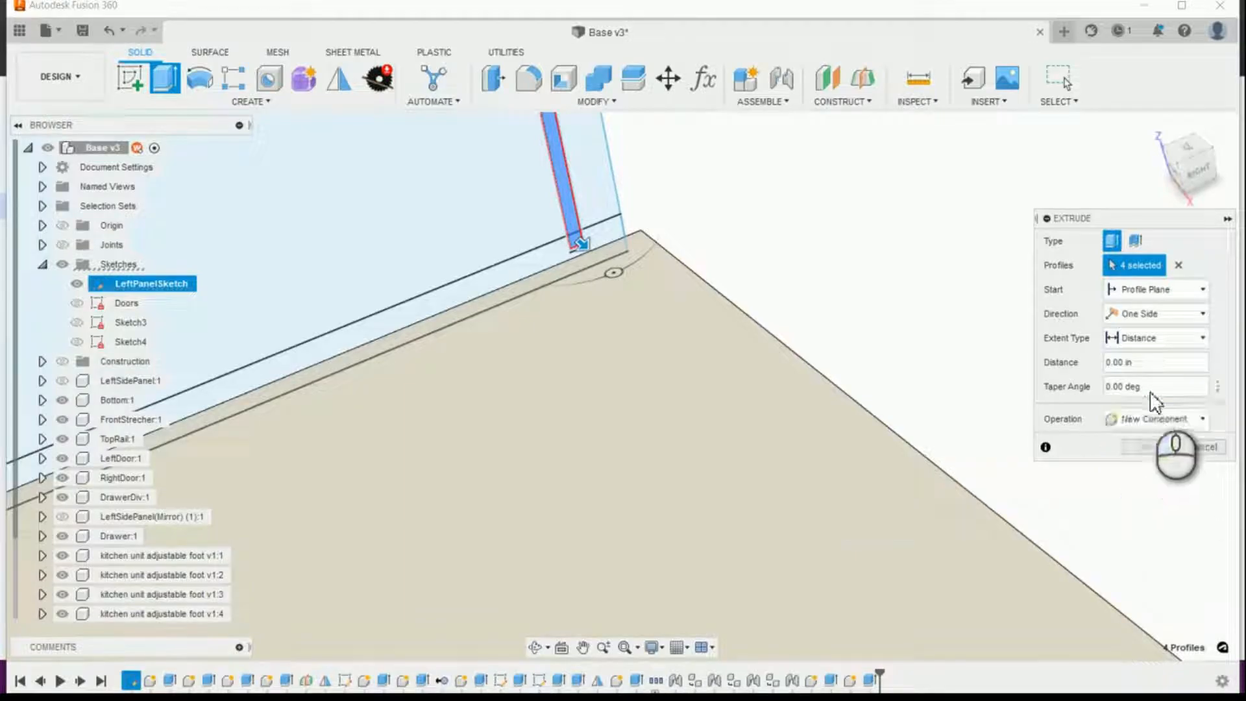
pyautogui.click(1202, 288)
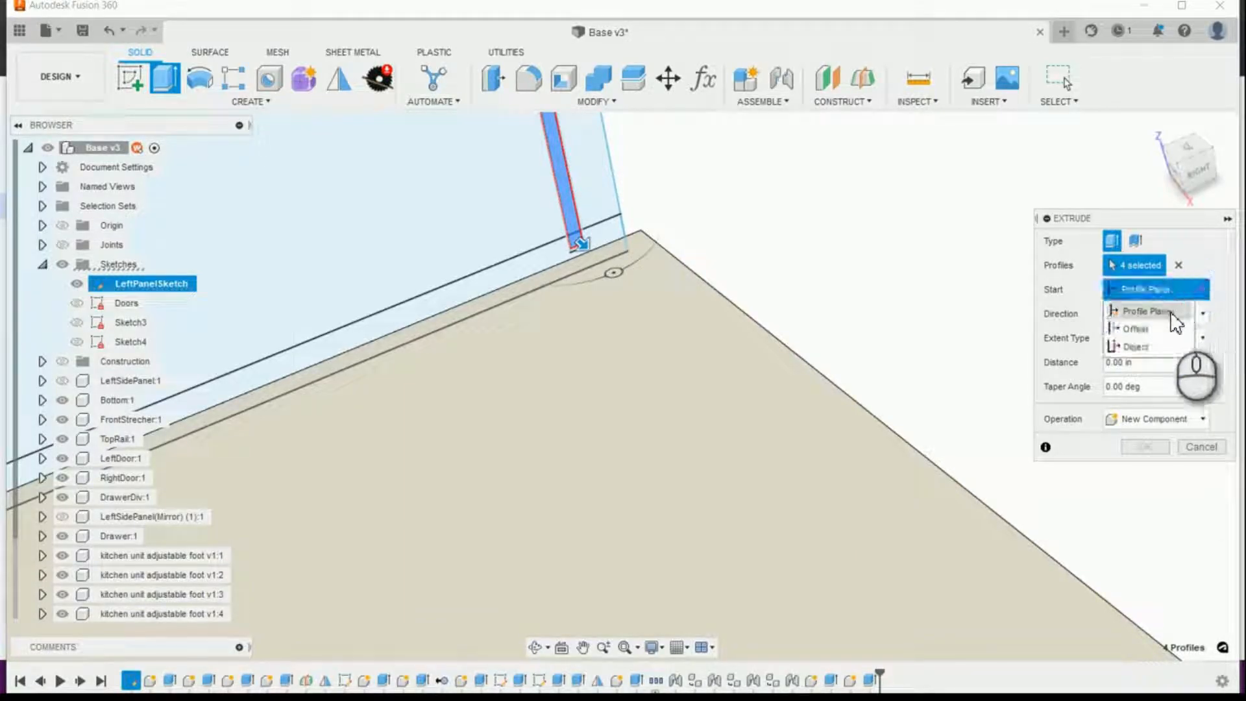
pyautogui.click(1155, 321)
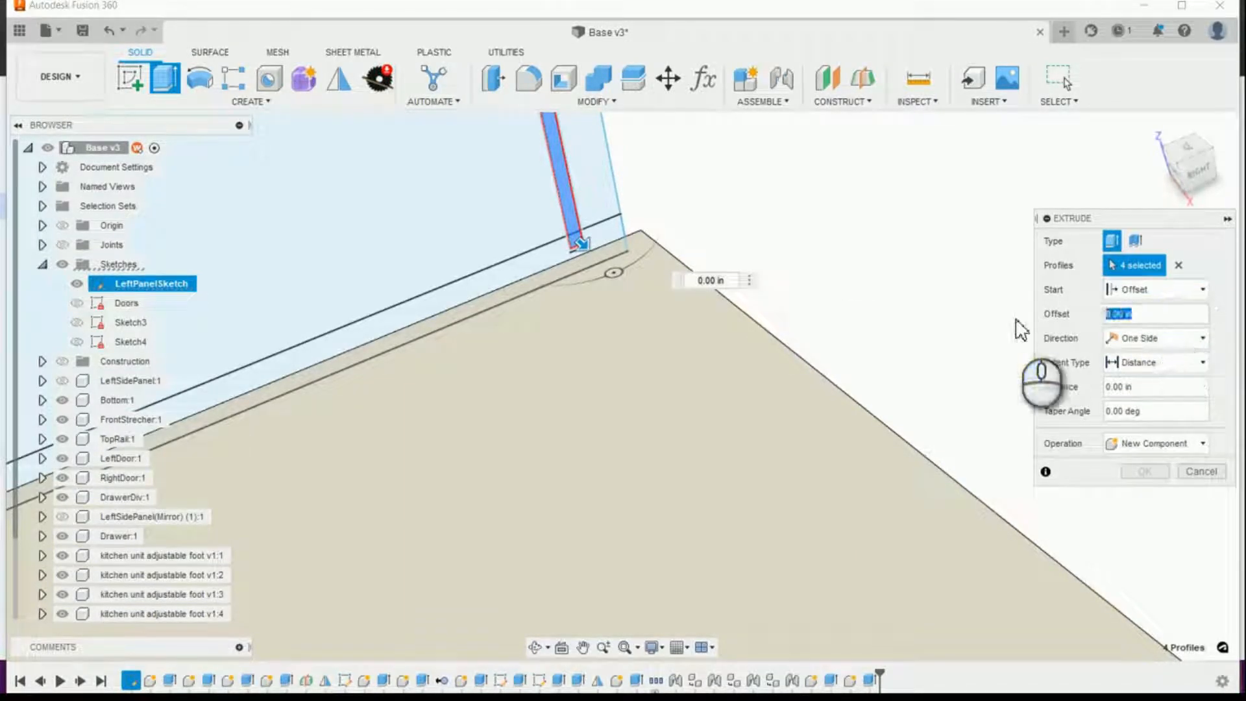
pyautogui.write('ca')
pyautogui.press('Return')
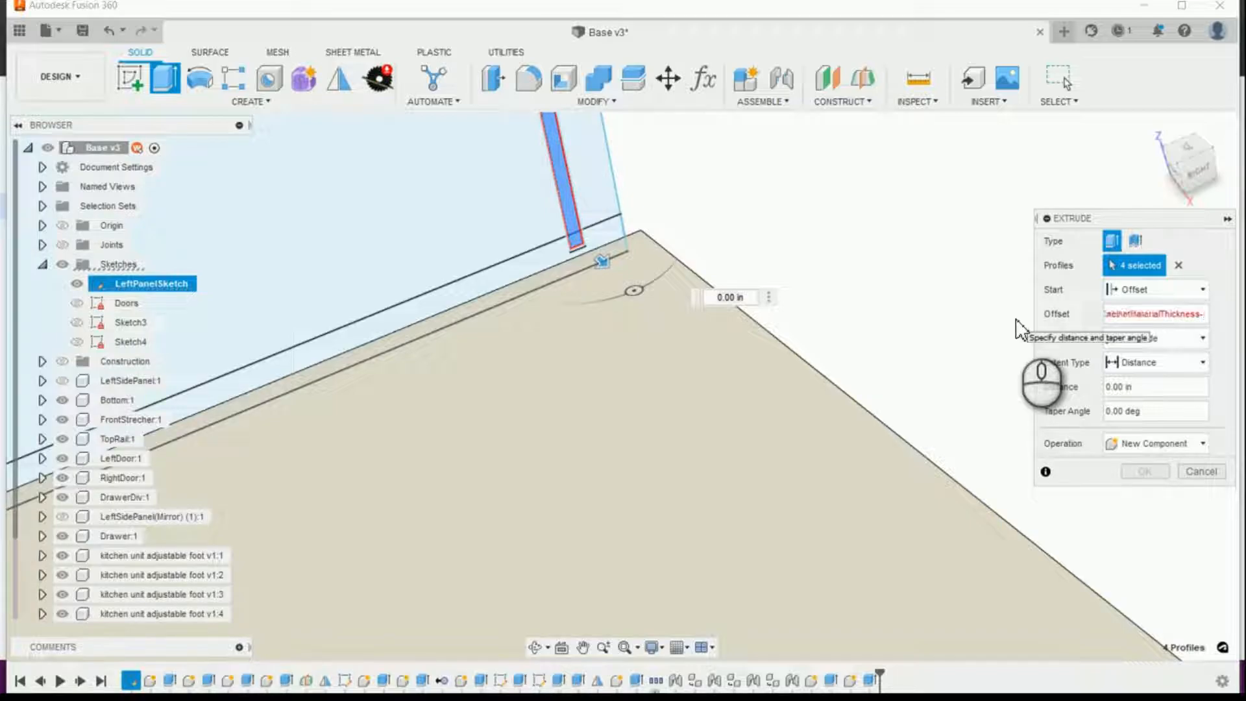
pyautogui.write('-ins')
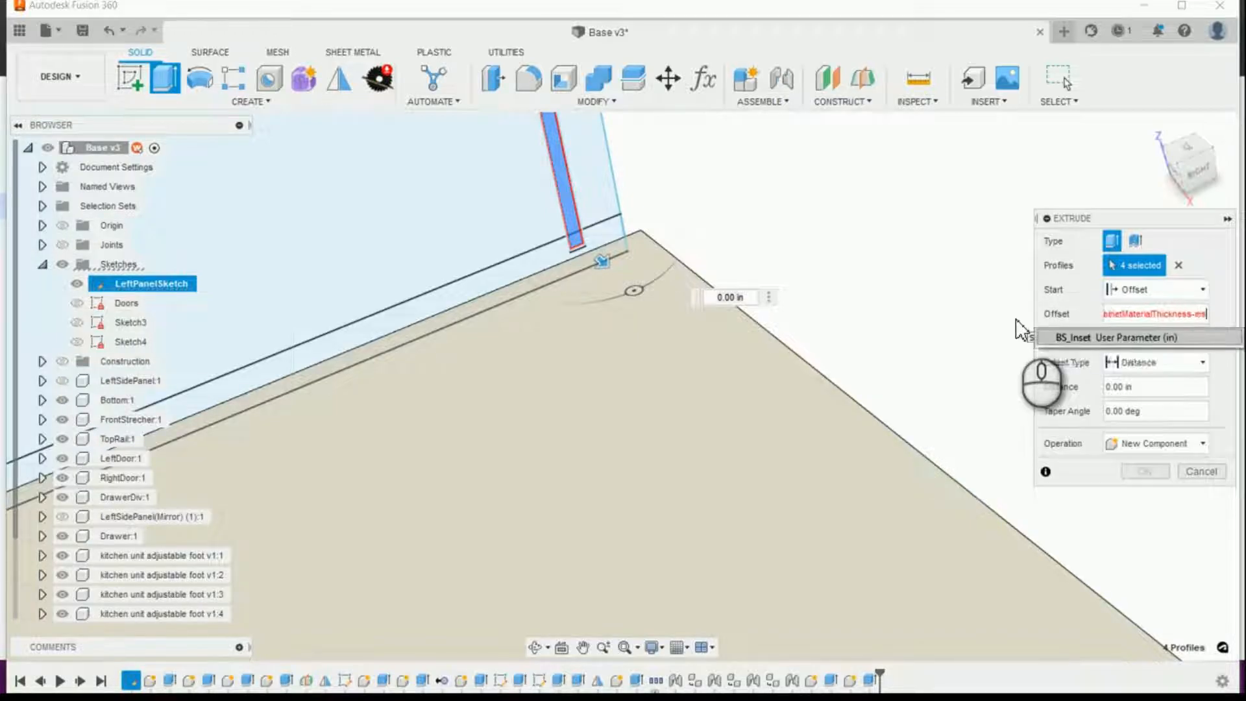
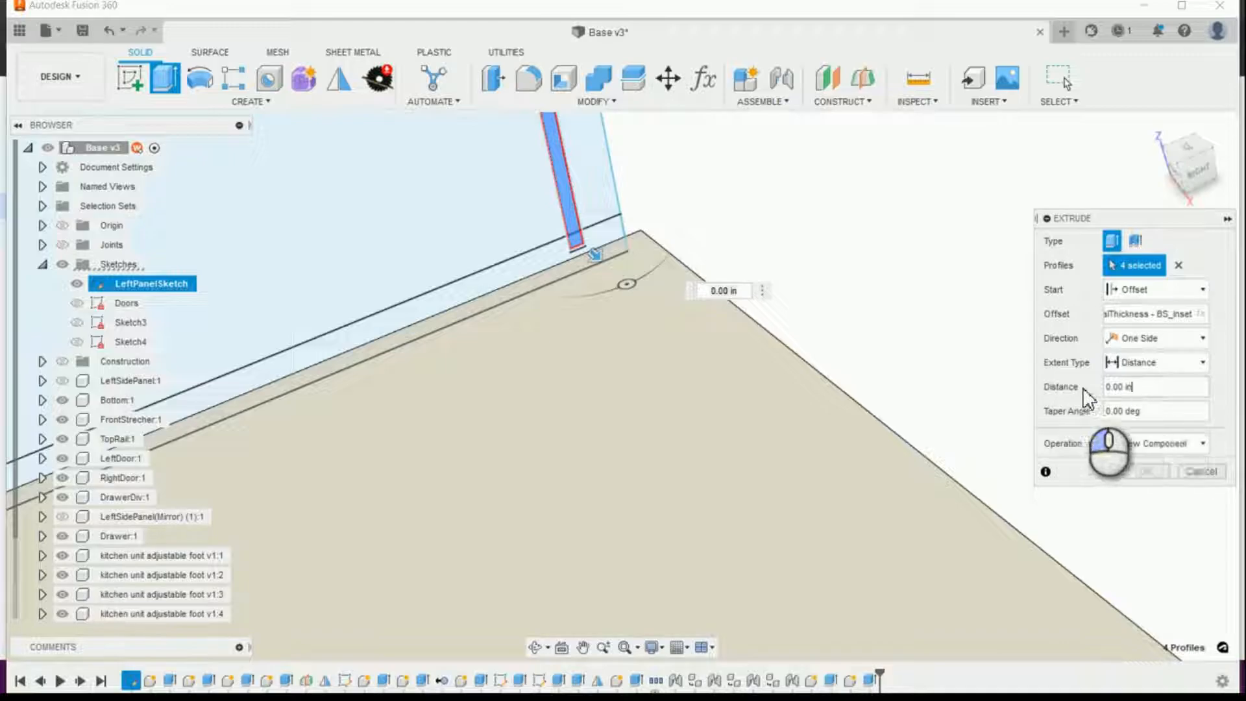
# Step: Set the back panel's extrusion distance to BS_Width-(BS_CabinetMaterialThickness*2)+(BS_Inset*2) and create the component
pyautogui.click(1140, 387)
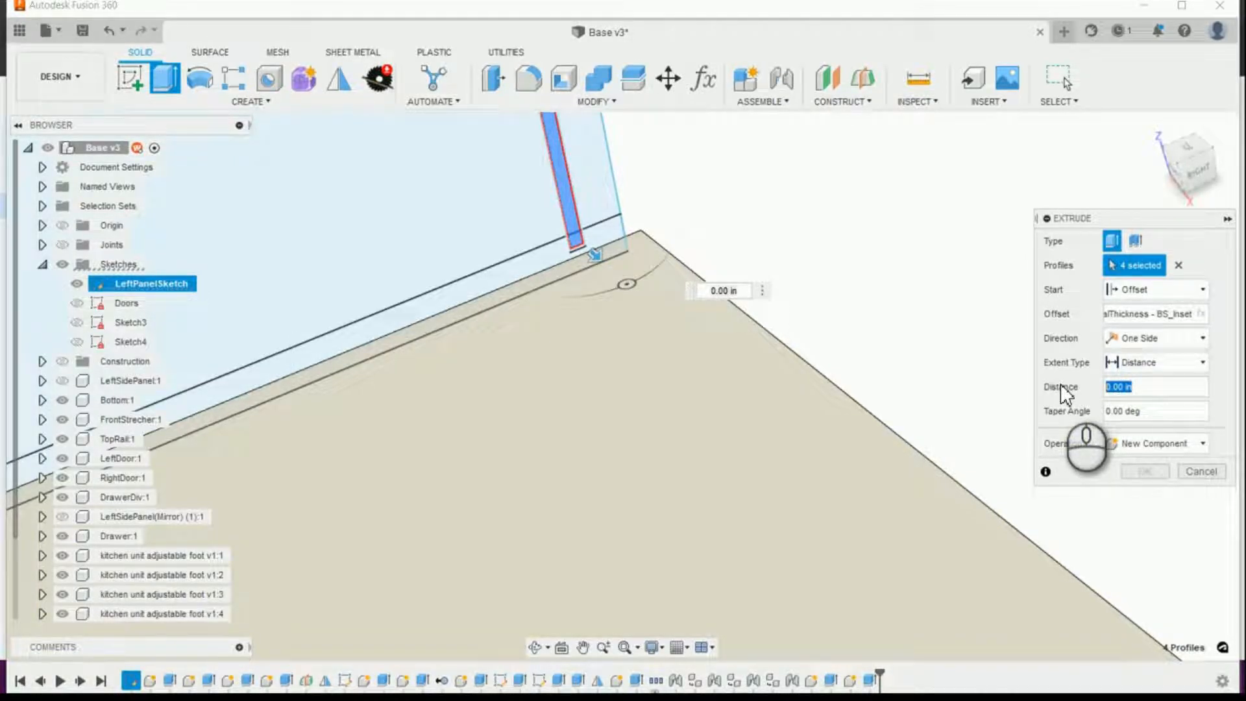
pyautogui.write('BS_Width')
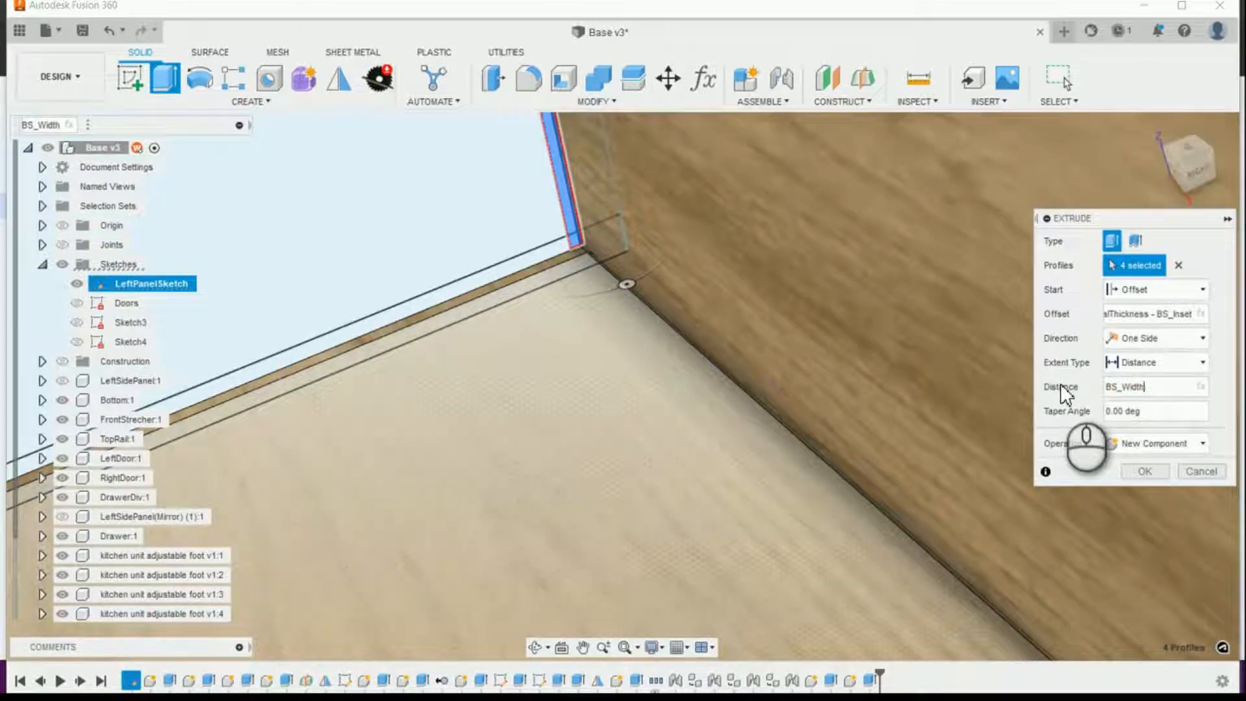
pyautogui.write('-(cab')
pyautogui.press('Return')
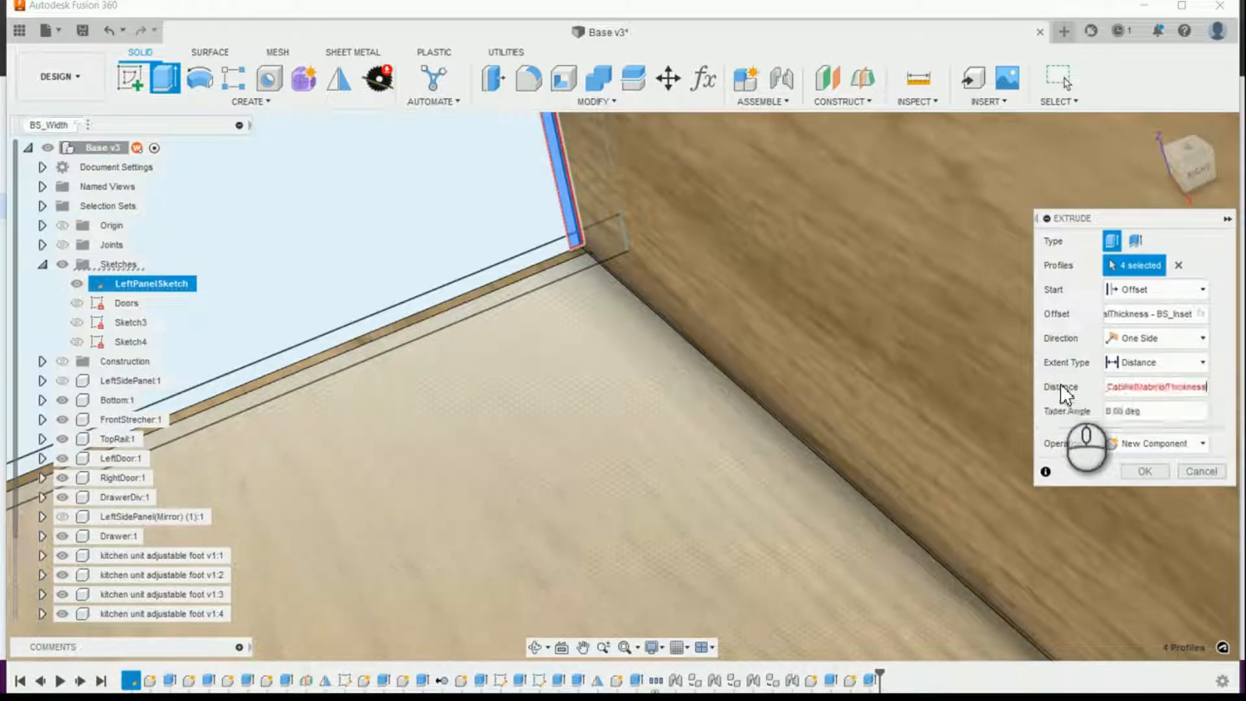
pyautogui.write('*2)')
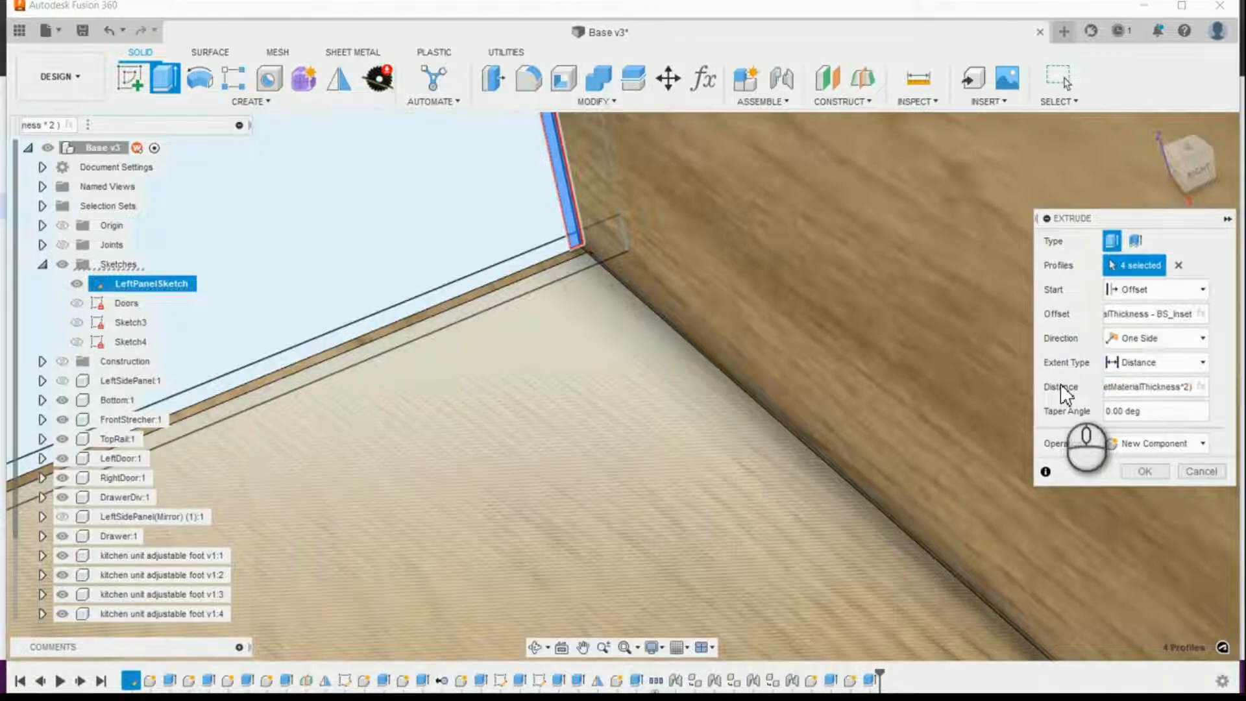
pyautogui.write('+(')
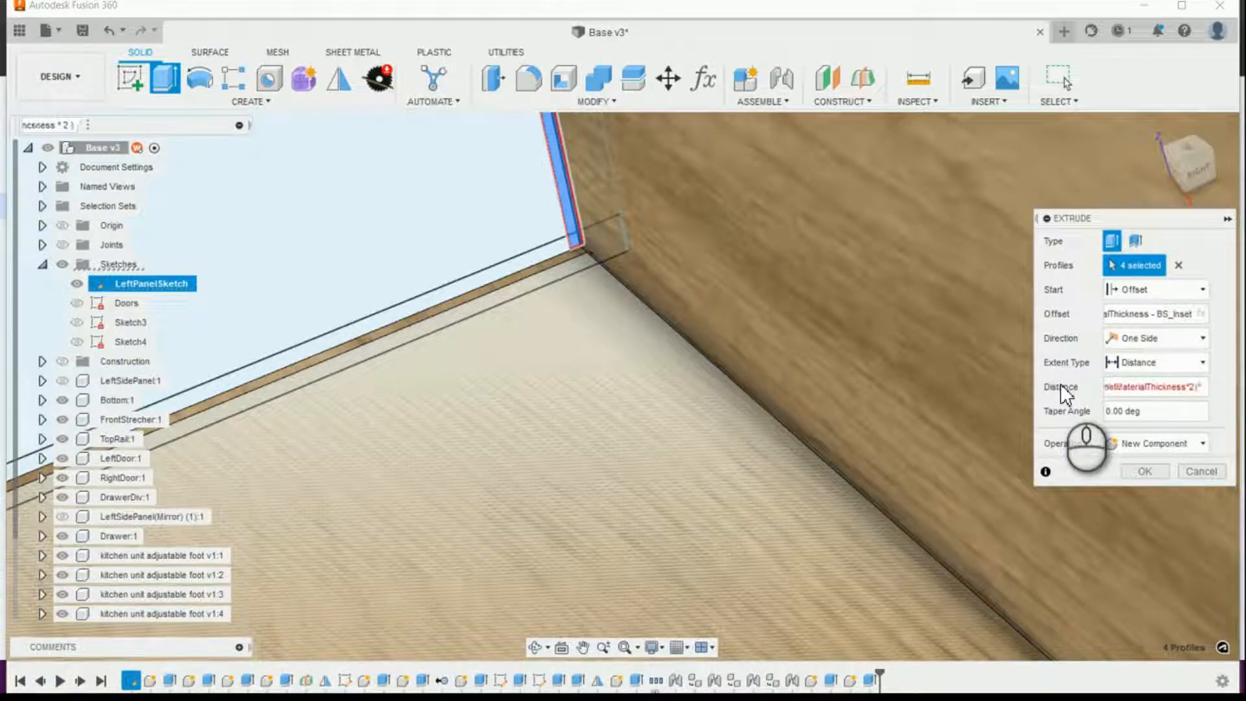
pyautogui.write('BS_inset')
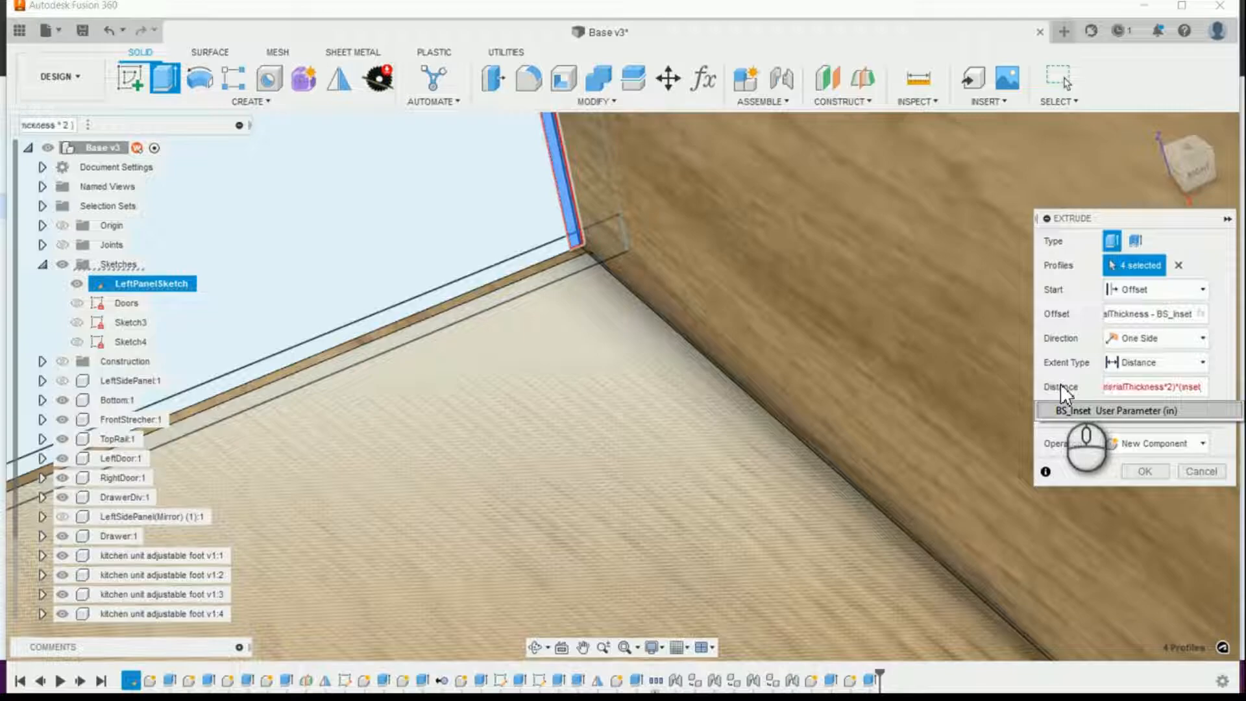
pyautogui.write('*2)')
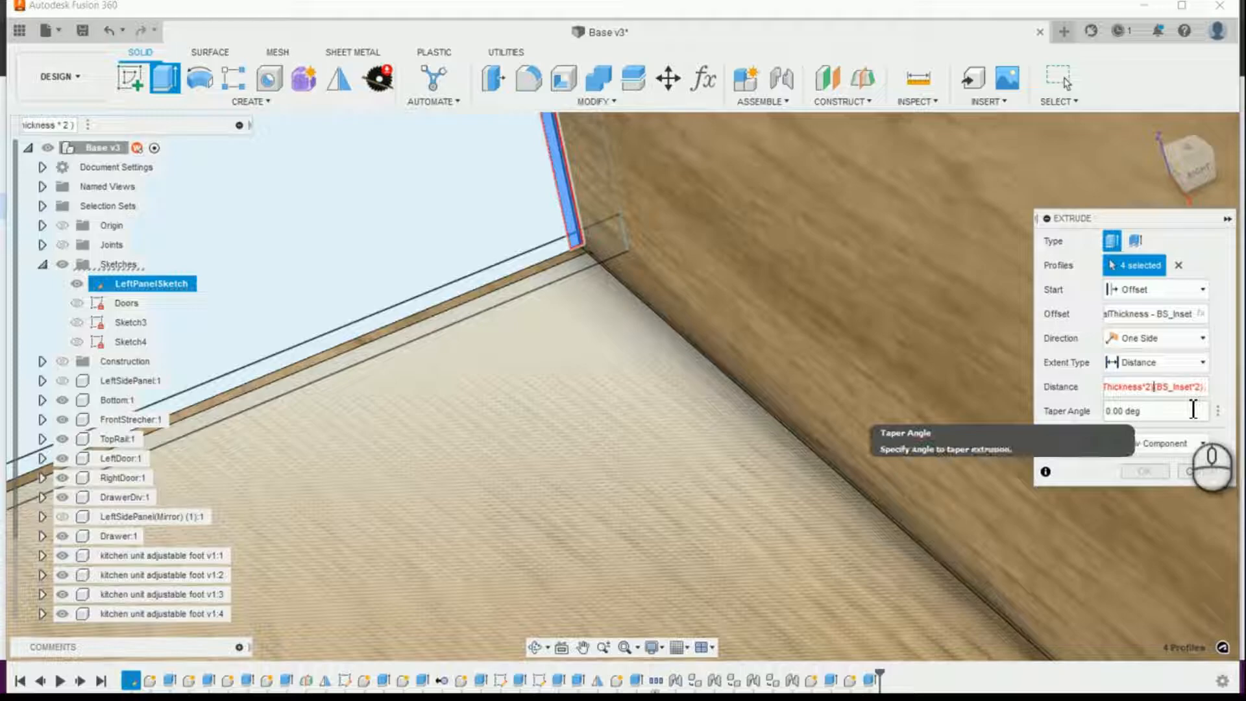
pyautogui.write('(')
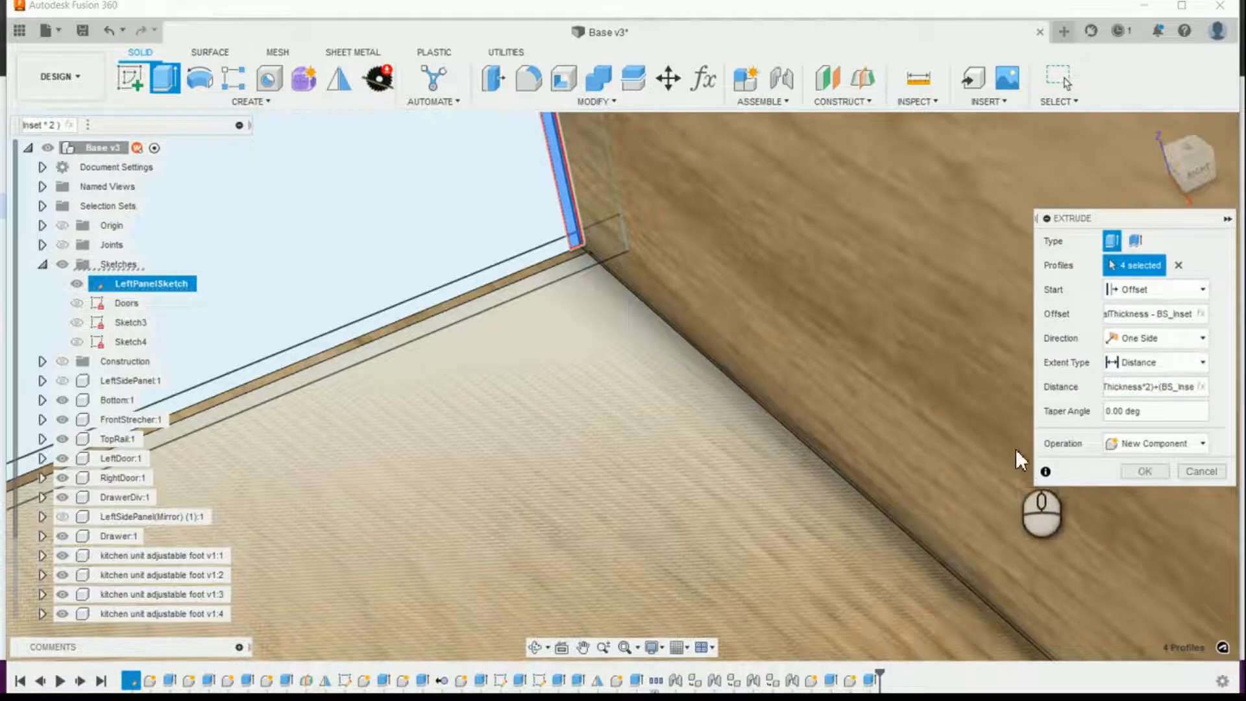
pyautogui.click(1144, 472)
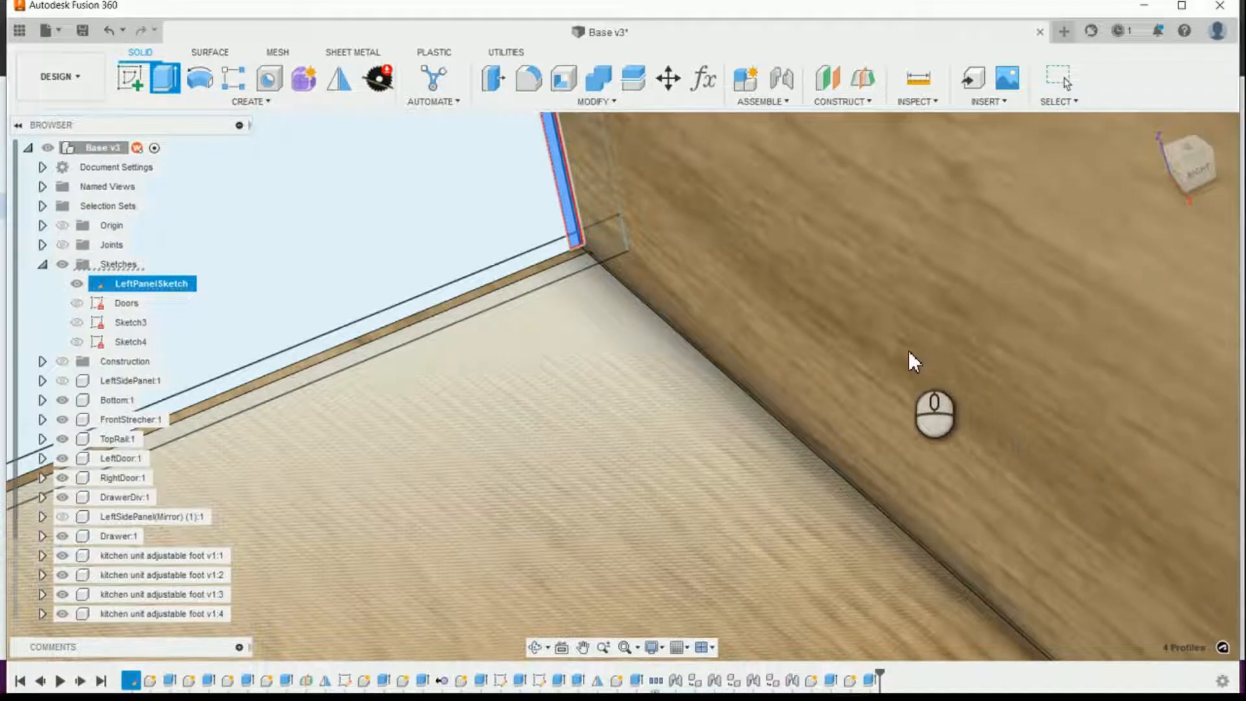
# Step: Examine the back panel's lower corner on the open side to check how it meets the cabinet bottom
pyautogui.scroll(10, 908, 347)
pyautogui.scroll(-10, 902, 348)
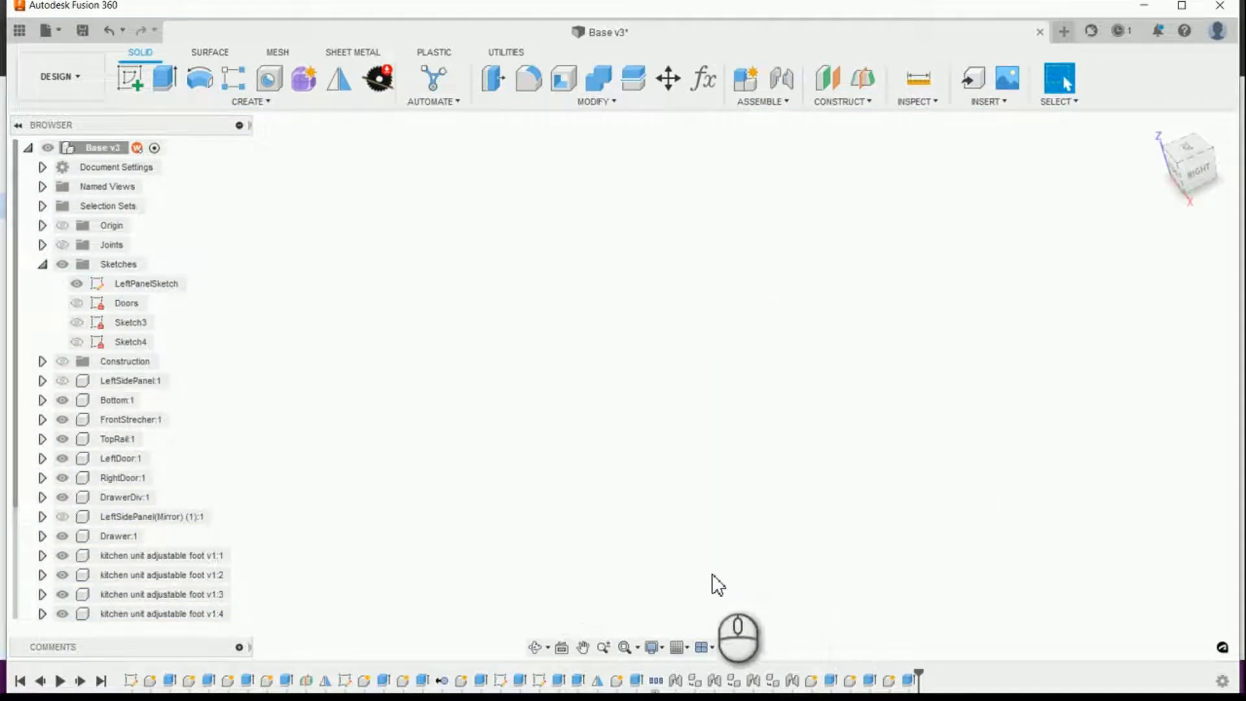
pyautogui.scroll(5, 728, 577)
pyautogui.scroll(-6, 738, 538)
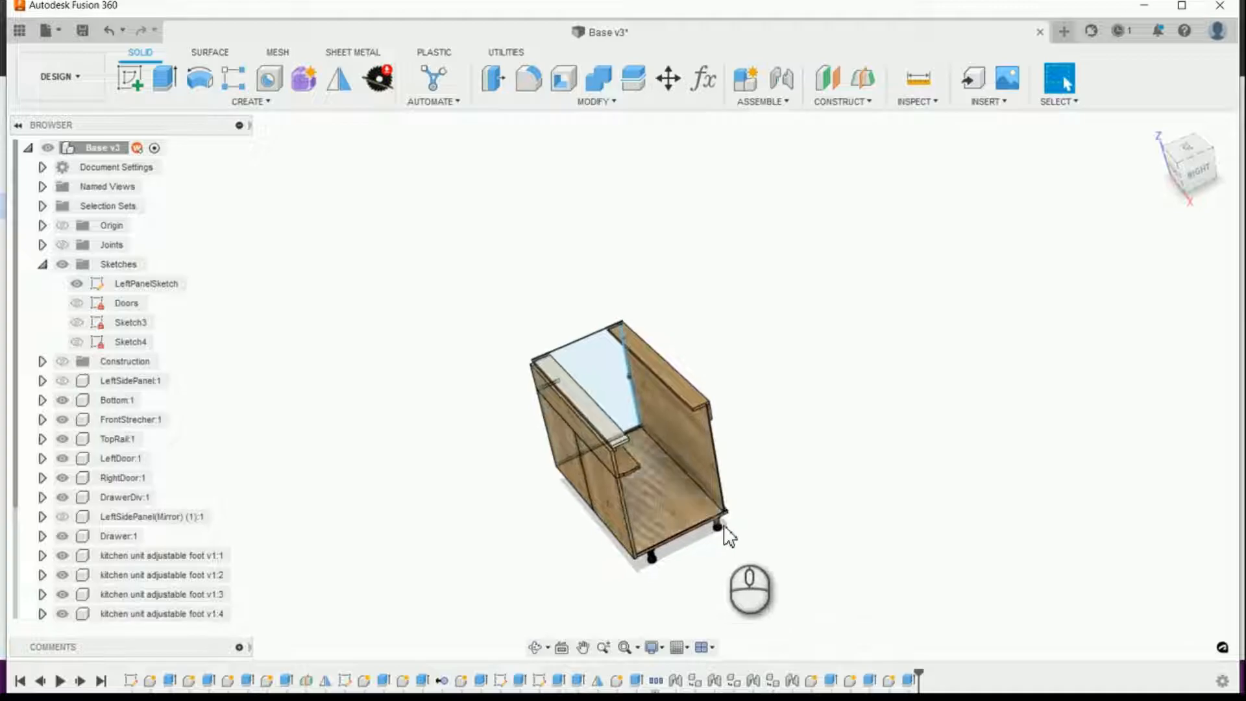
pyautogui.scroll(-6, 898, 564)
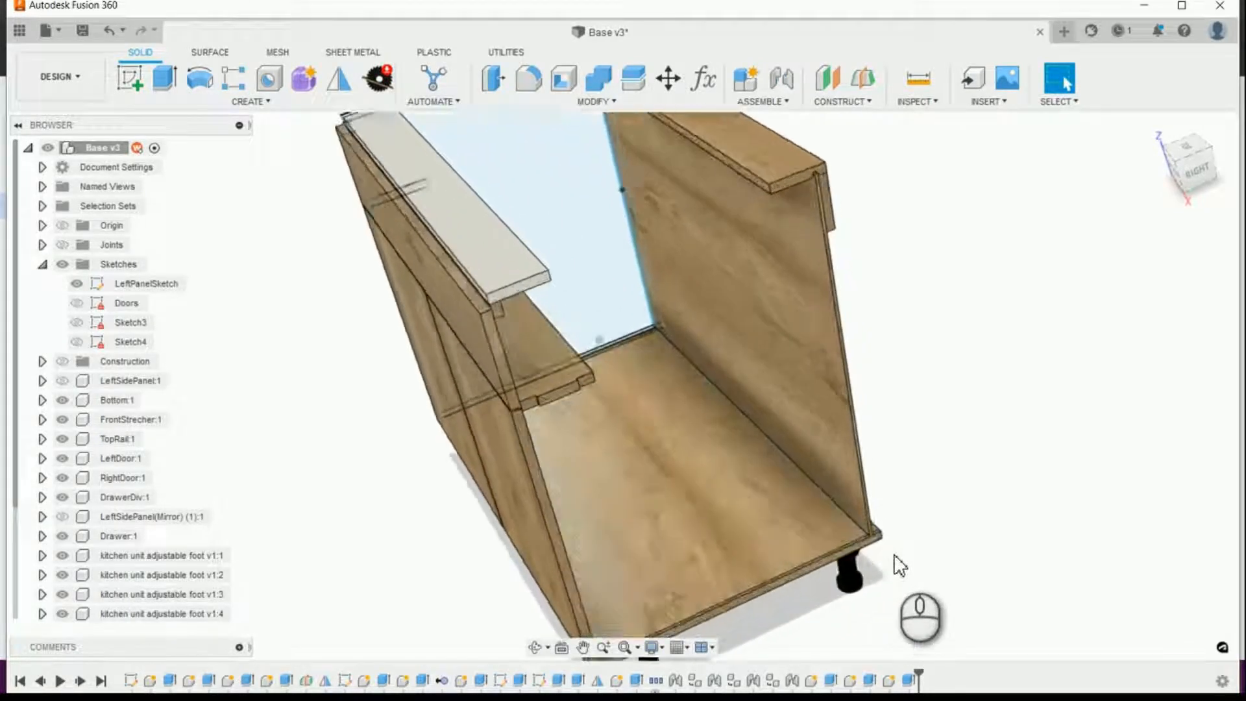
pyautogui.scroll(-6, 834, 555)
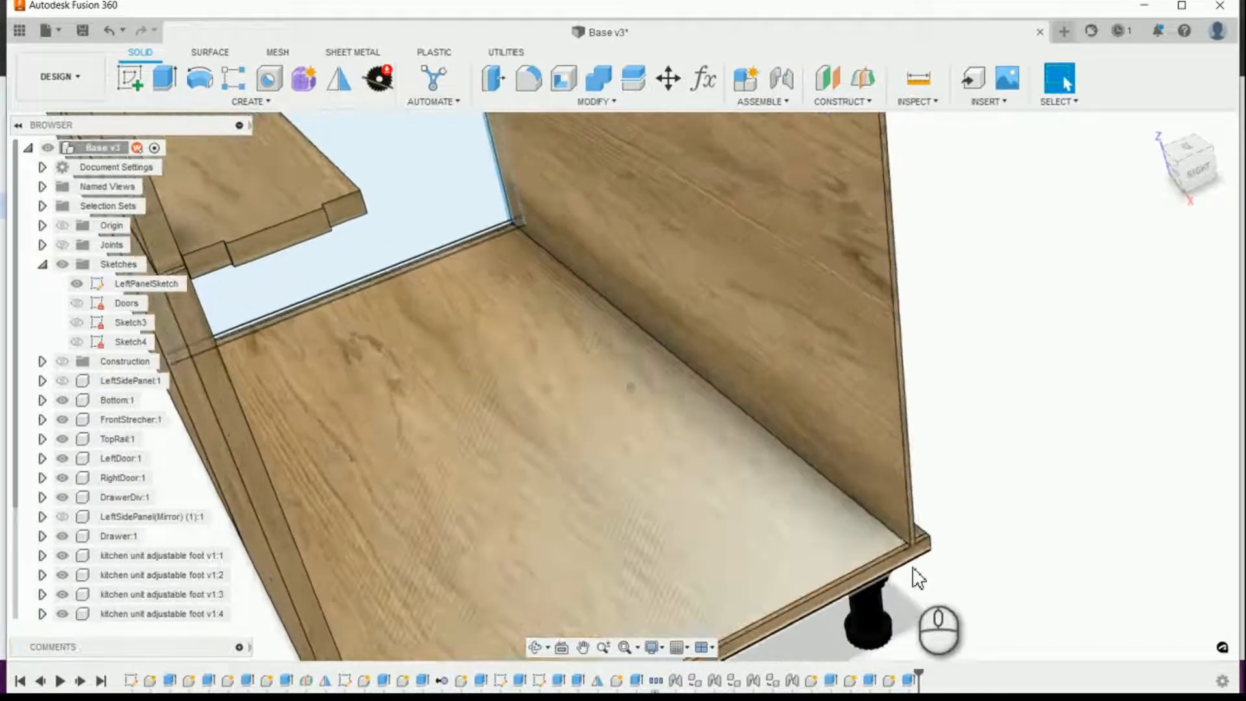
pyautogui.scroll(-3, 1133, 552)
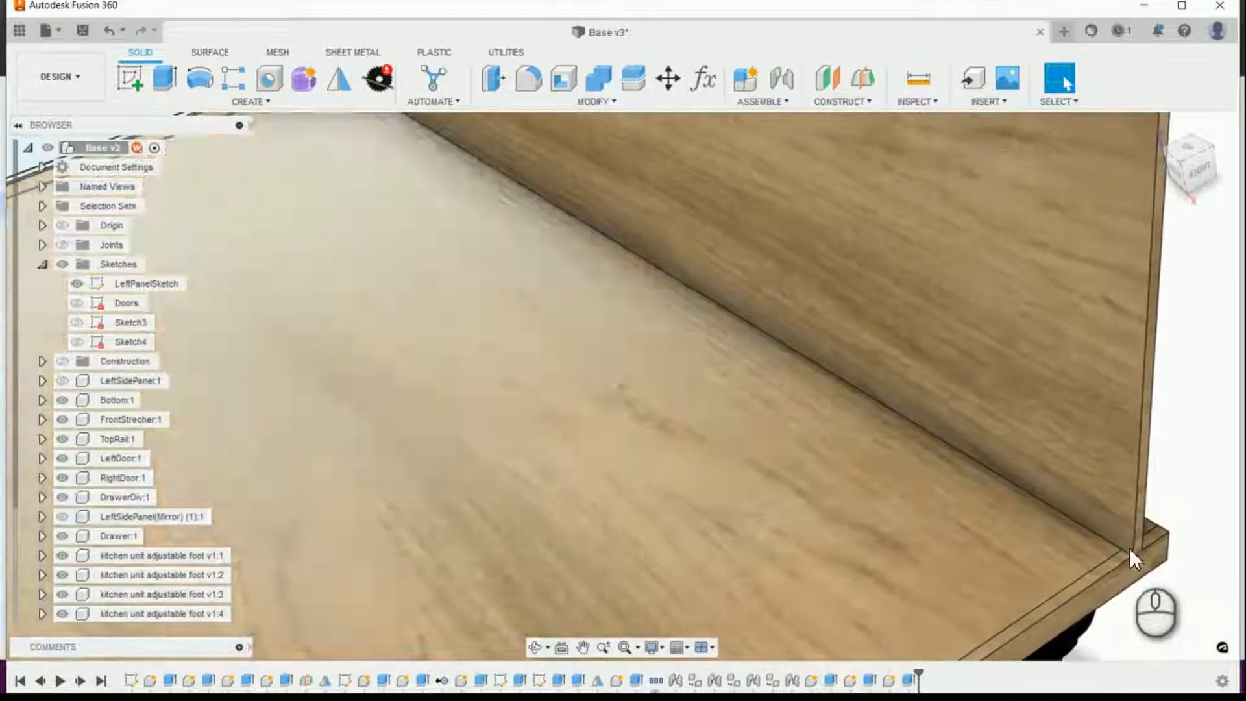
pyautogui.scroll(10, 1153, 558)
pyautogui.scroll(8, 1155, 494)
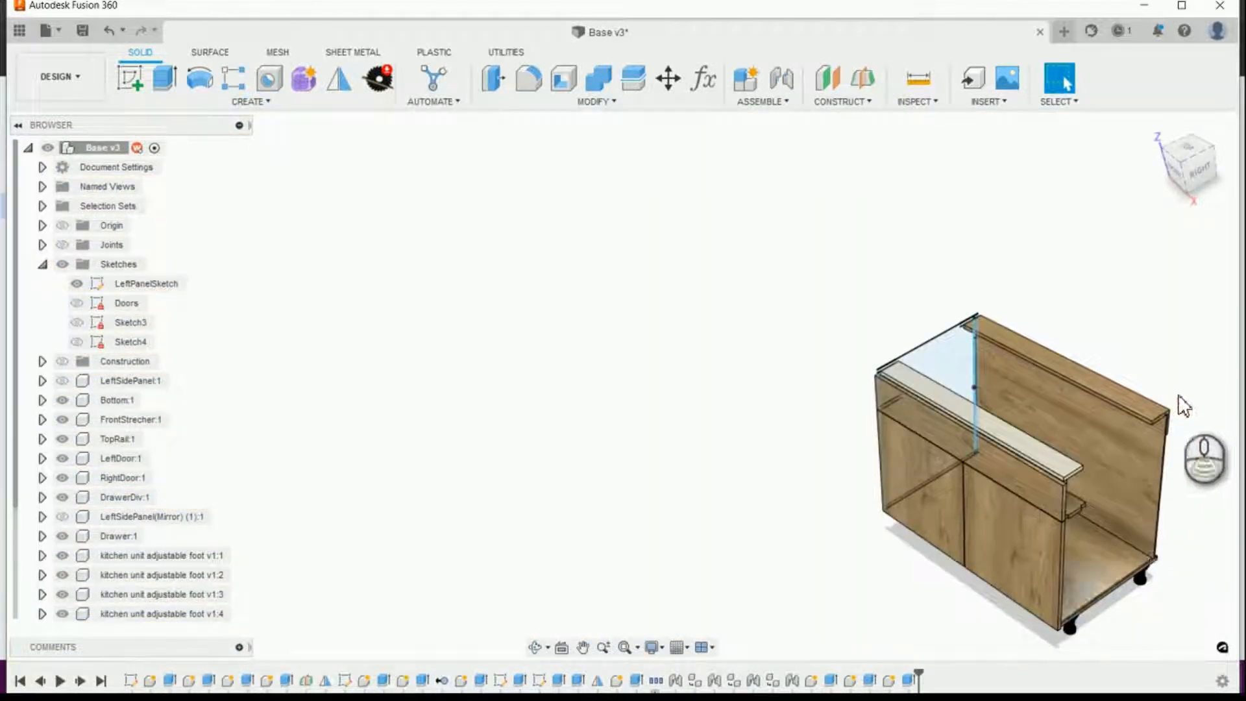
pyautogui.scroll(-8, 1168, 412)
pyautogui.scroll(-5, 1162, 429)
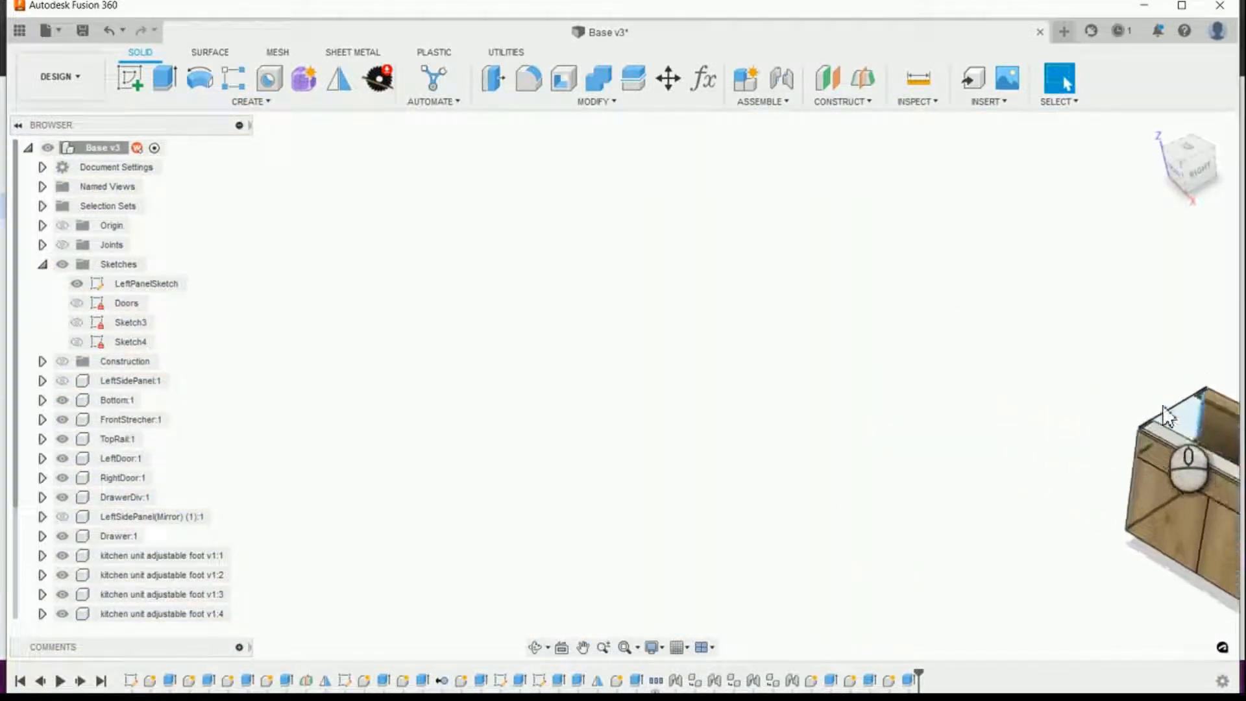
pyautogui.keyDown('shift'); pyautogui.moveTo(1078, 585); pyautogui.dragTo(1238, 646, button='middle'); pyautogui.keyUp('shift')
pyautogui.scroll(-10, 1237, 646)
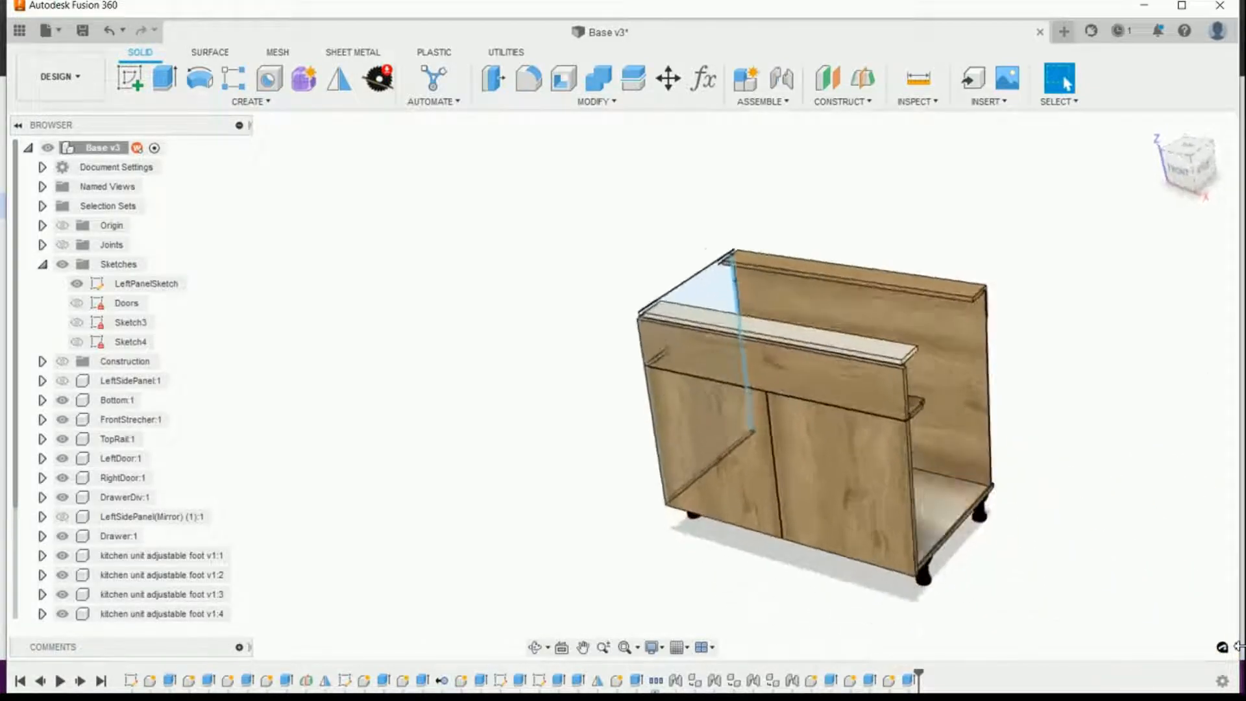
pyautogui.scroll(-3, 1238, 646)
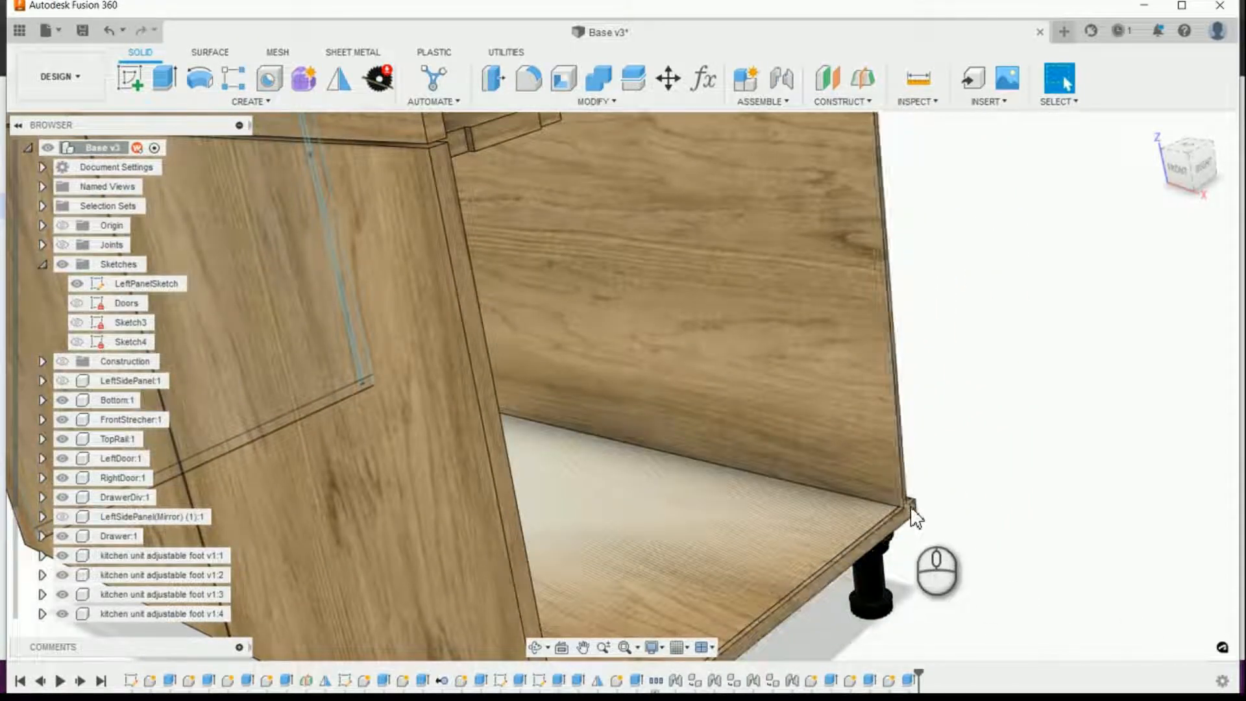
pyautogui.keyDown('shift'); pyautogui.moveTo(913, 510); pyautogui.dragTo(917, 558, button='middle'); pyautogui.keyUp('shift')
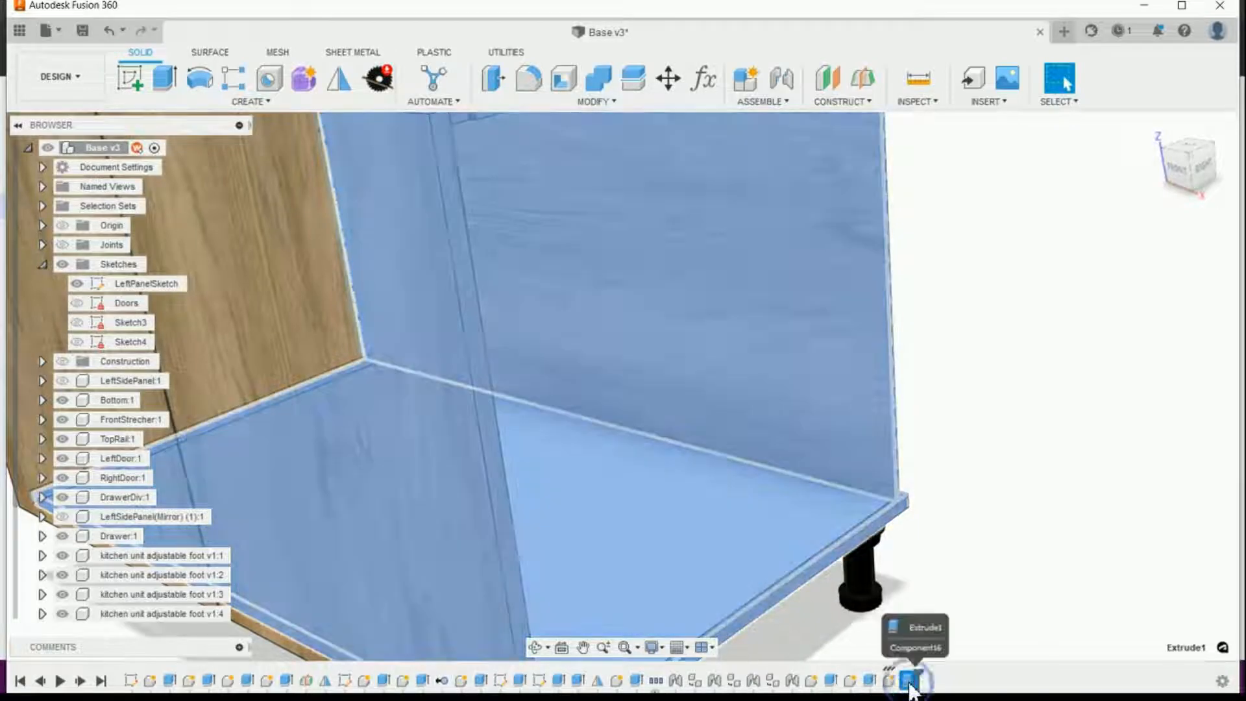
# Step: Reopen the back panel extrusion for editing and clear its selected profiles
pyautogui.rightClick(909, 679)
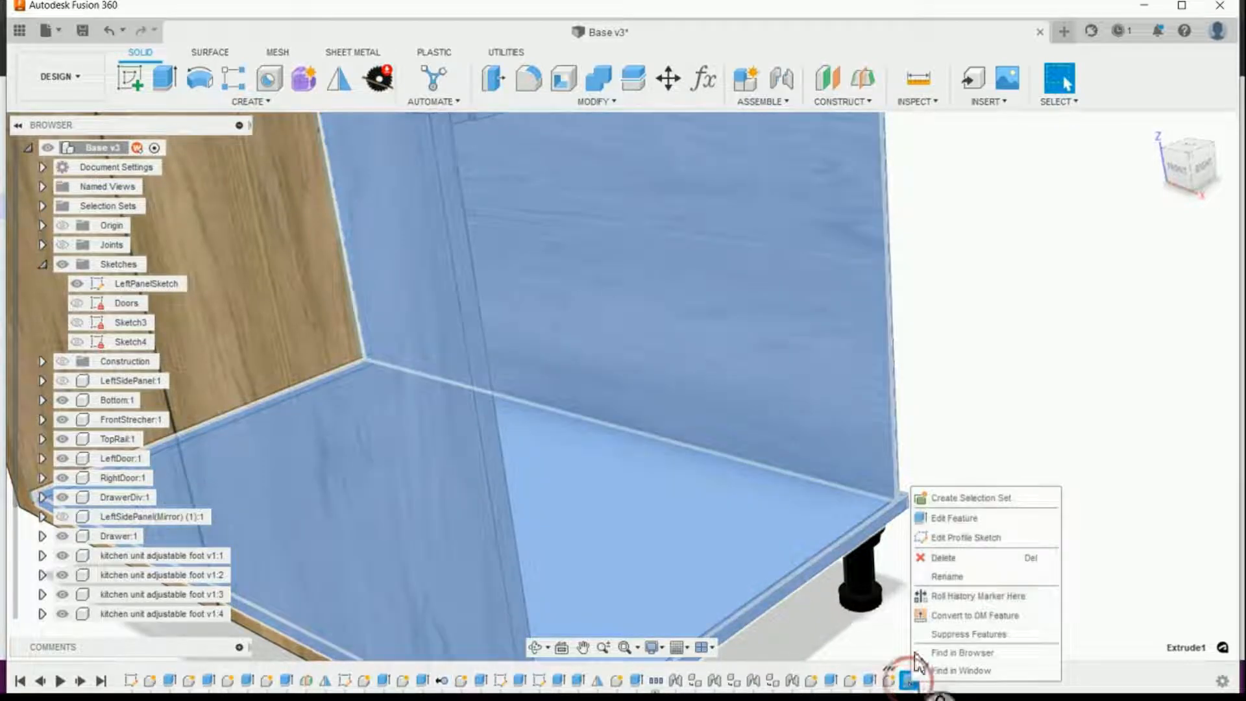
pyautogui.click(935, 522)
pyautogui.keyDown('shift'); pyautogui.moveTo(1007, 500); pyautogui.dragTo(1156, 298, button='middle'); pyautogui.keyUp('shift')
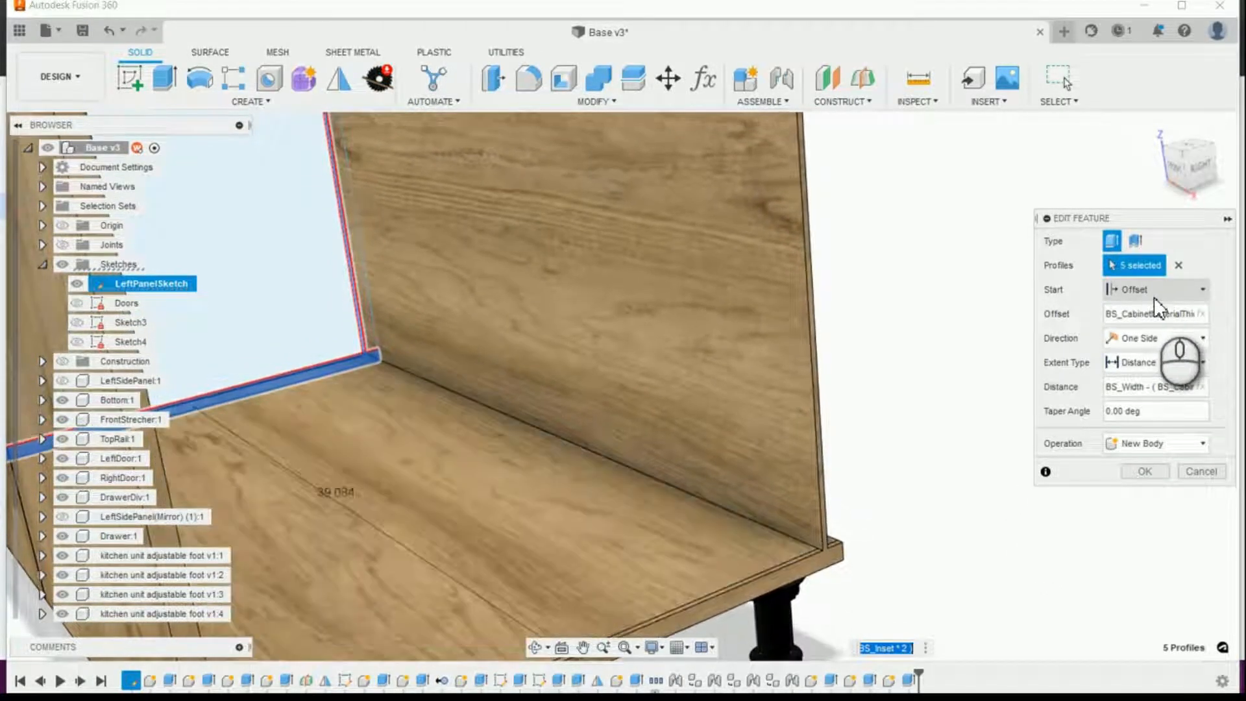
pyautogui.click(1178, 266)
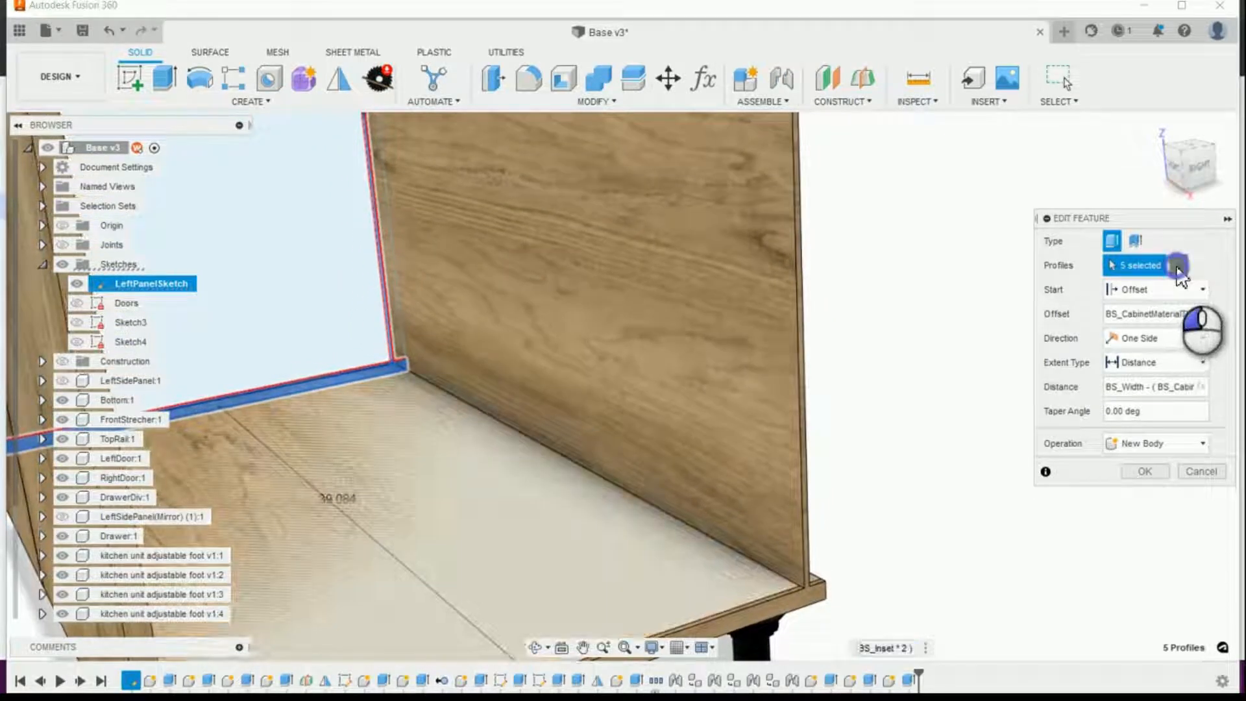
# Step: Select the three narrow LeftPanelSketch profiles of the back panel: the lower end, the long strip and the upper end
pyautogui.keyDown('shift'); pyautogui.moveTo(518, 368); pyautogui.dragTo(626, 296, button='middle'); pyautogui.keyUp('shift')
pyautogui.click(629, 318)
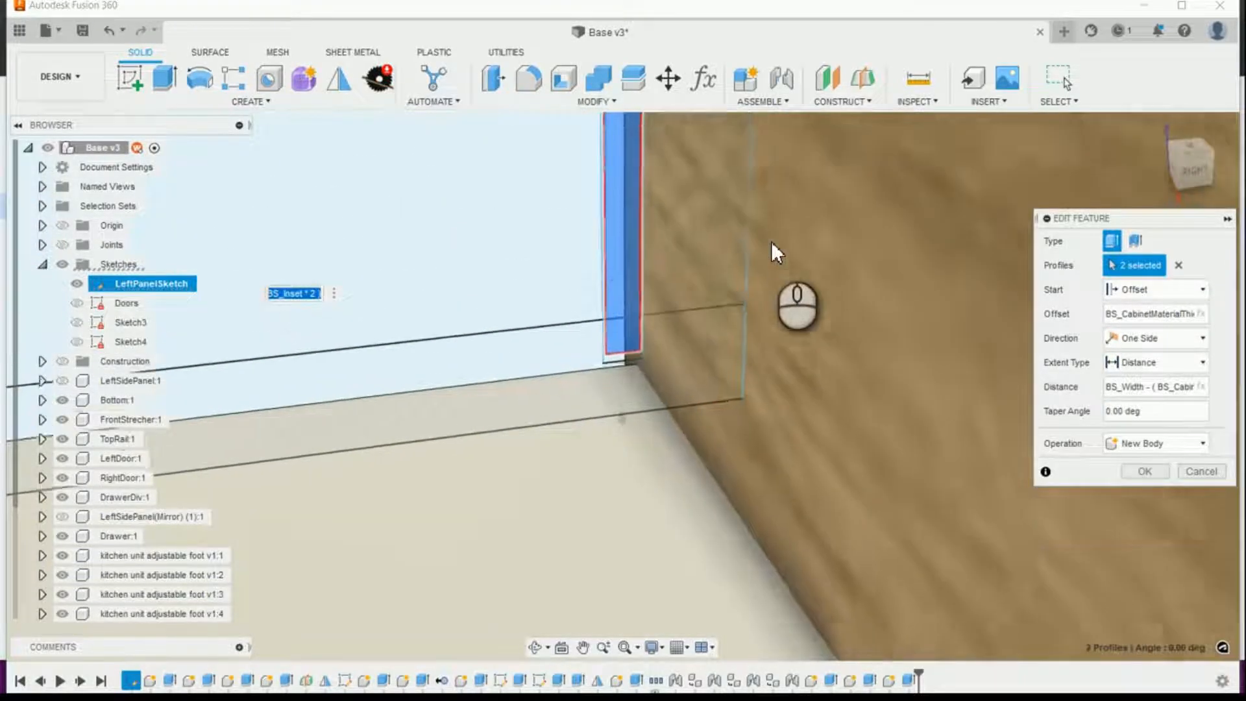
pyautogui.keyDown('shift'); pyautogui.moveTo(772, 244); pyautogui.dragTo(672, 252, button='middle'); pyautogui.keyUp('shift')
pyautogui.scroll(8, 667, 245)
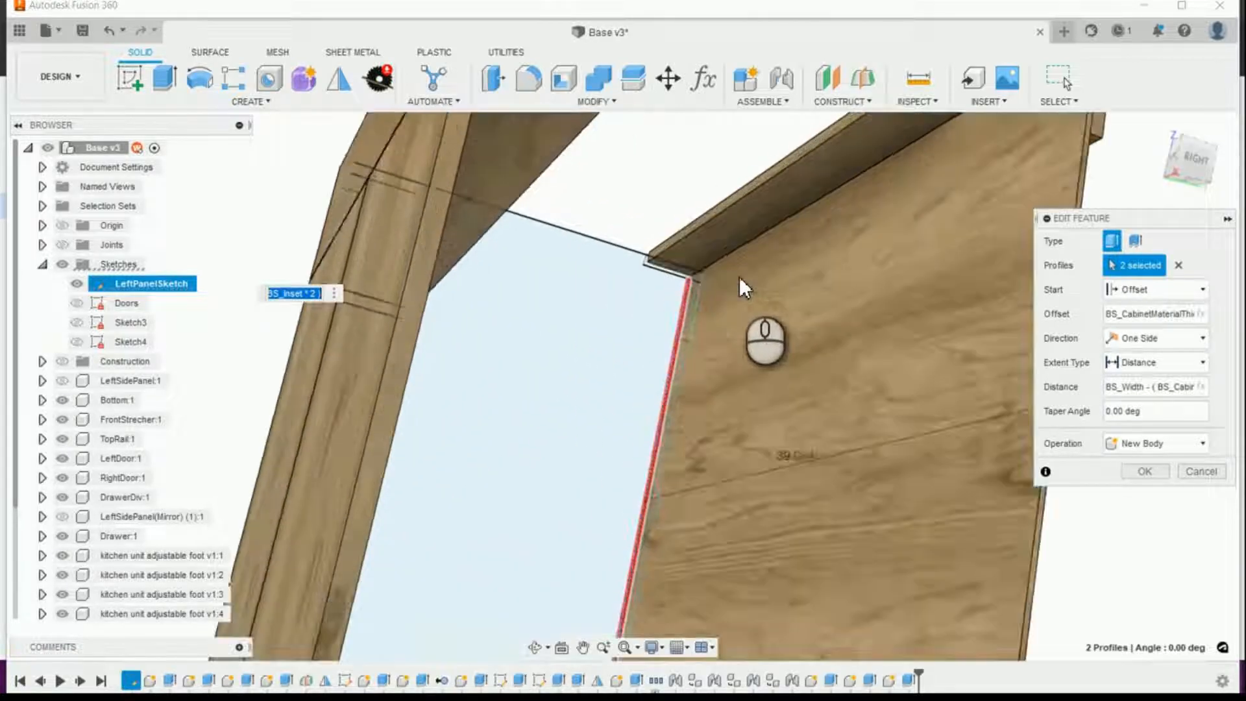
pyautogui.scroll(5, 753, 300)
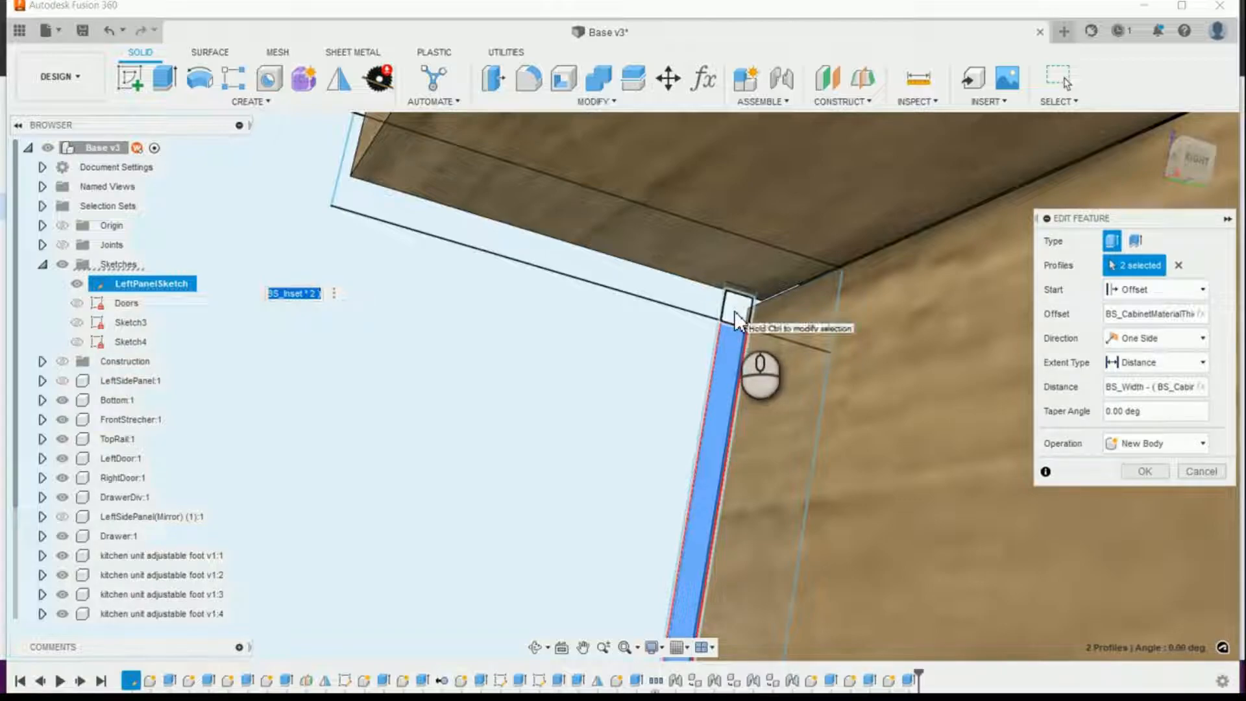
pyautogui.click(734, 311)
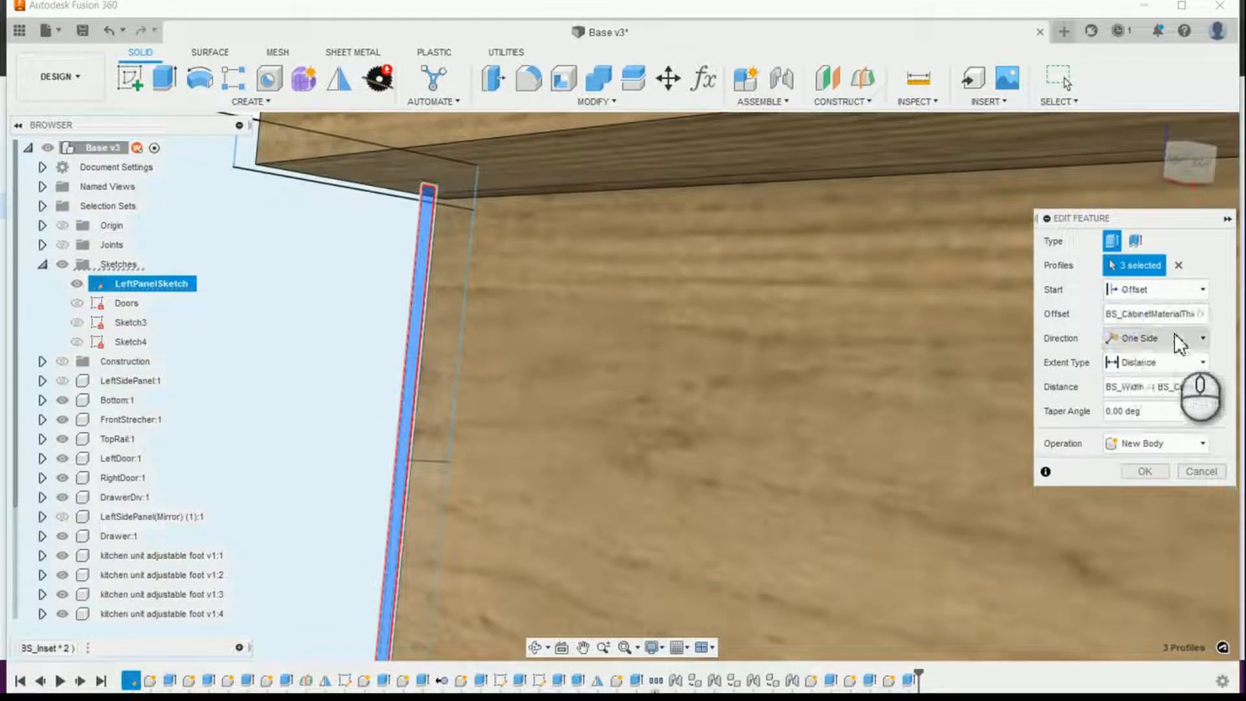
# Step: Check the BS_Inset terms in the extrusion's offset and distance expressions and apply the back panel edit
pyautogui.click(1174, 336)
pyautogui.write('- BS_Inset')
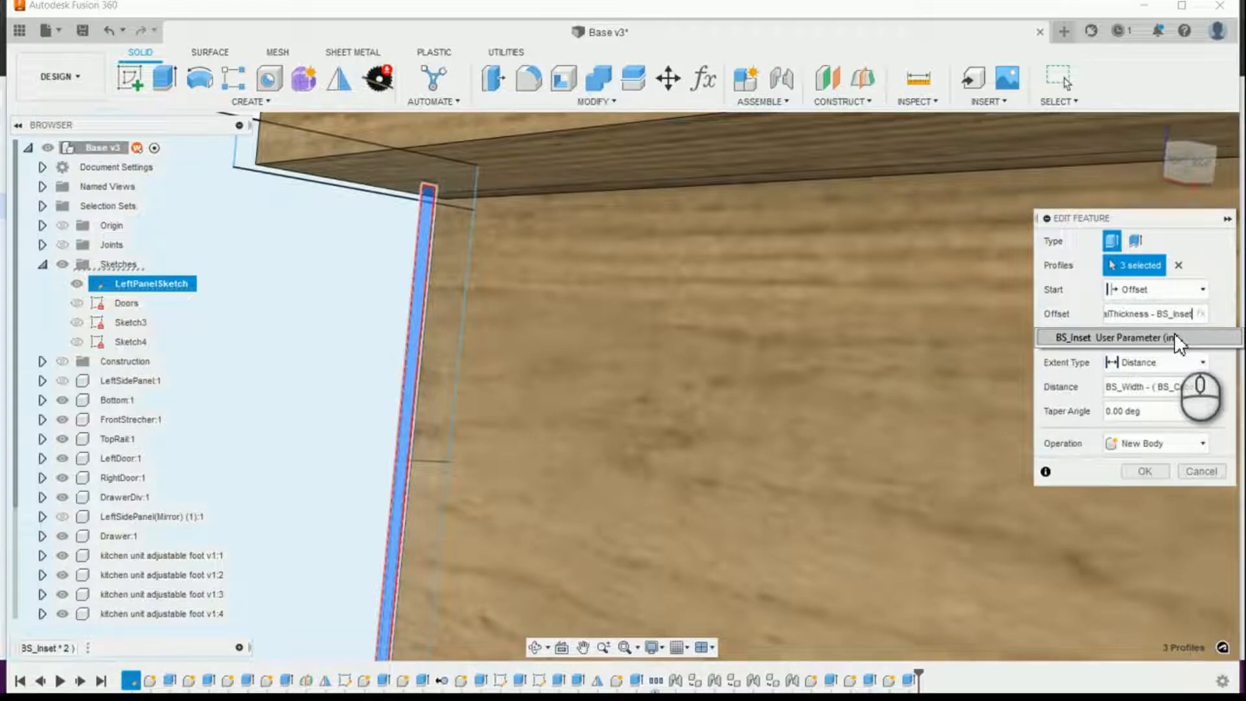
pyautogui.click(1157, 387)
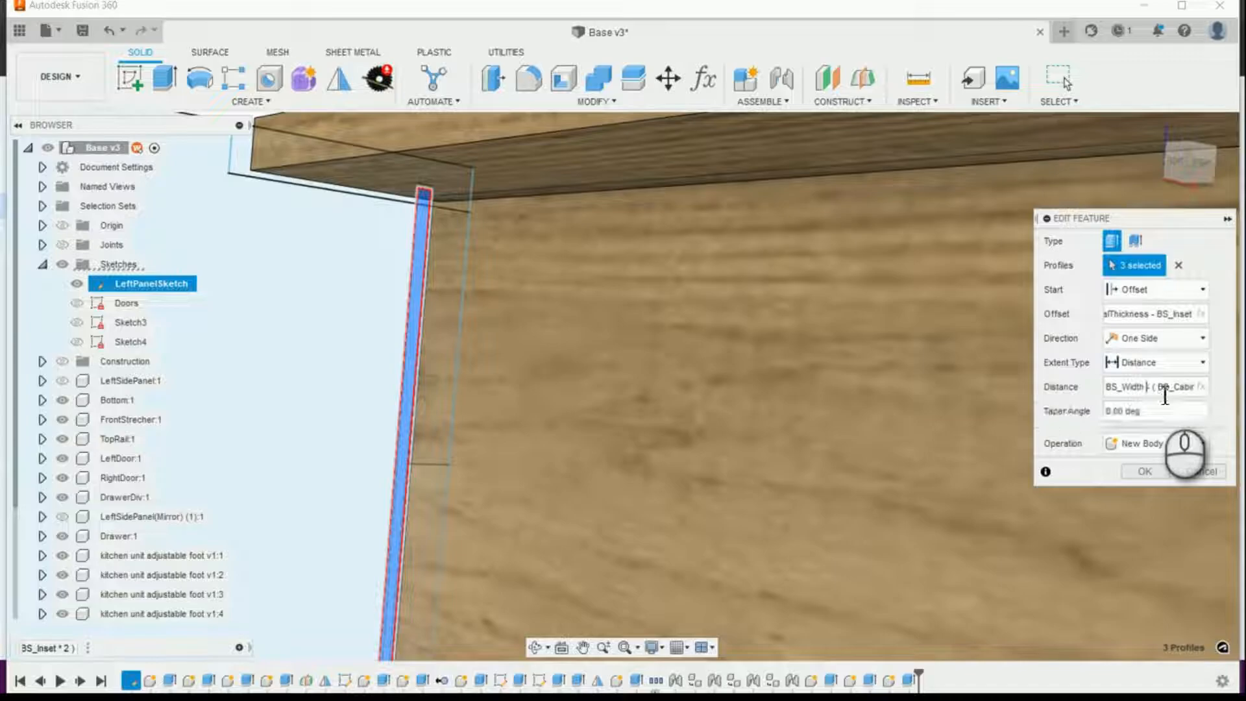
pyautogui.press('Right')
pyautogui.press('Right')
pyautogui.press('Right')
pyautogui.press('Right')
pyautogui.press('Right')
pyautogui.press('Right')
pyautogui.press('Right')
pyautogui.press('Right')
pyautogui.press('Right')
pyautogui.press('Right')
pyautogui.press('Right')
pyautogui.press('Right')
pyautogui.press('Right')
pyautogui.press('Right')
pyautogui.press('Right')
pyautogui.press('Right')
pyautogui.press('Right')
pyautogui.press('Right')
pyautogui.press('Right')
pyautogui.press('Right')
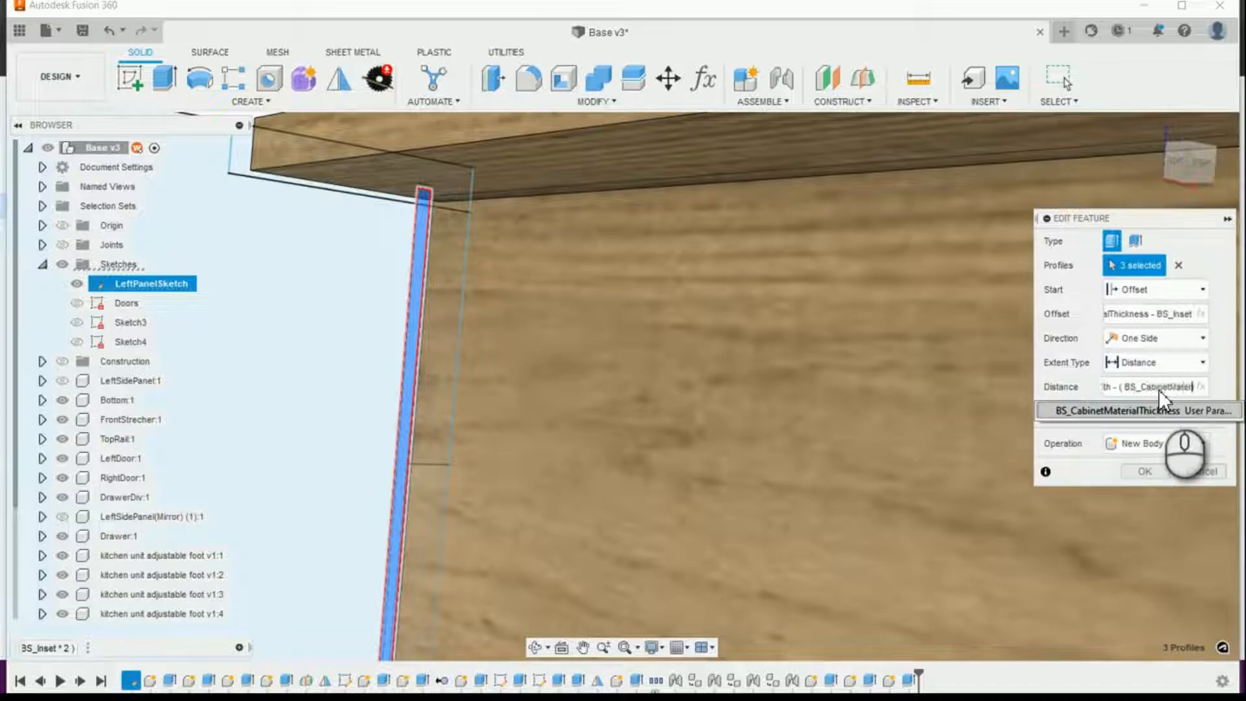
pyautogui.press('Right')
pyautogui.press('Right')
pyautogui.press('Right')
pyautogui.press('Right')
pyautogui.press('Right')
pyautogui.press('Right')
pyautogui.press('Right')
pyautogui.press('Right')
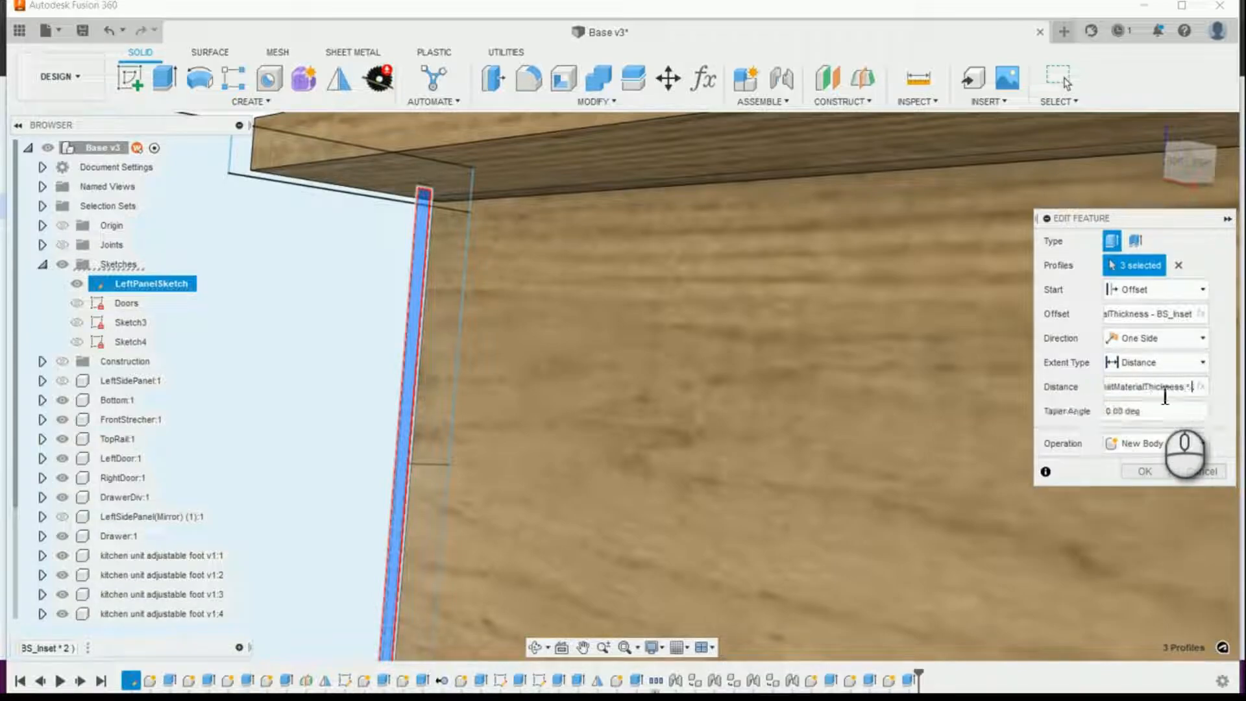
pyautogui.write('+ ( BS_Inset * 2')
pyautogui.click(1151, 470)
# Step: Examine the edited back panel's lower corner to check how it seats in the cabinet bottom
pyautogui.scroll(-10, 909, 402)
pyautogui.scroll(2, 955, 440)
pyautogui.scroll(2, 974, 448)
pyautogui.scroll(2, 1029, 445)
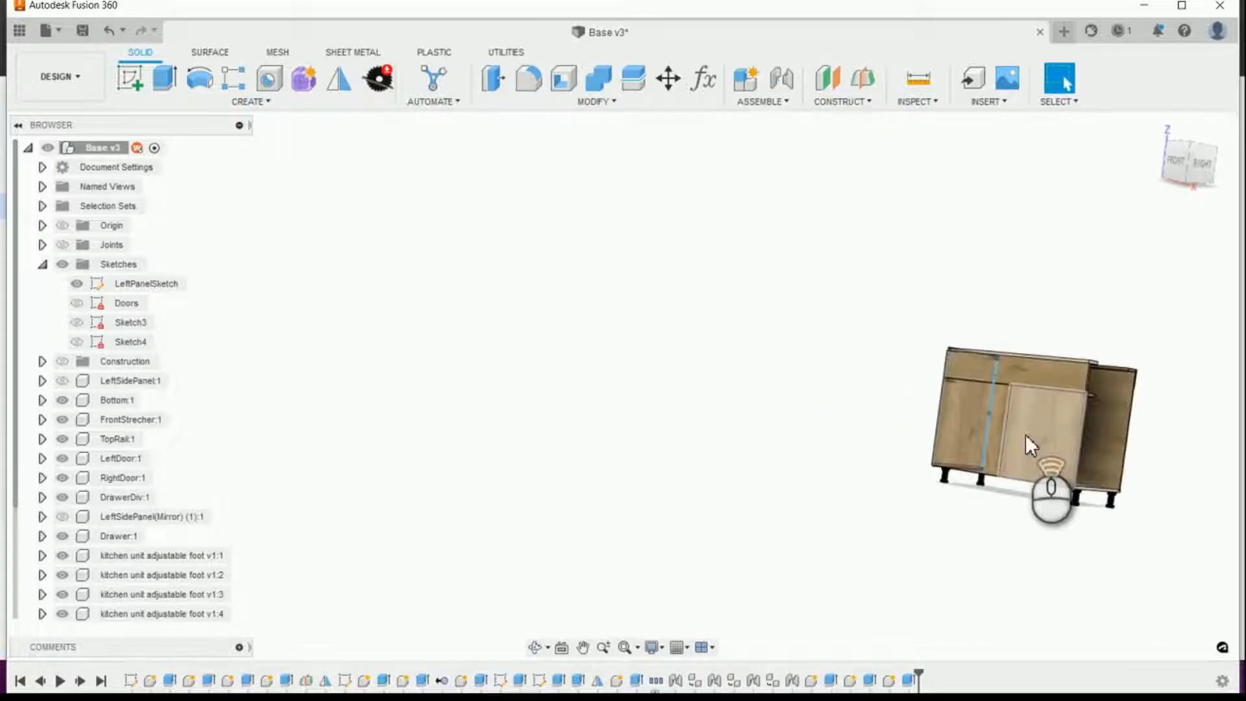
pyautogui.scroll(3, 973, 446)
pyautogui.scroll(-4, 1073, 471)
pyautogui.scroll(6, 1147, 610)
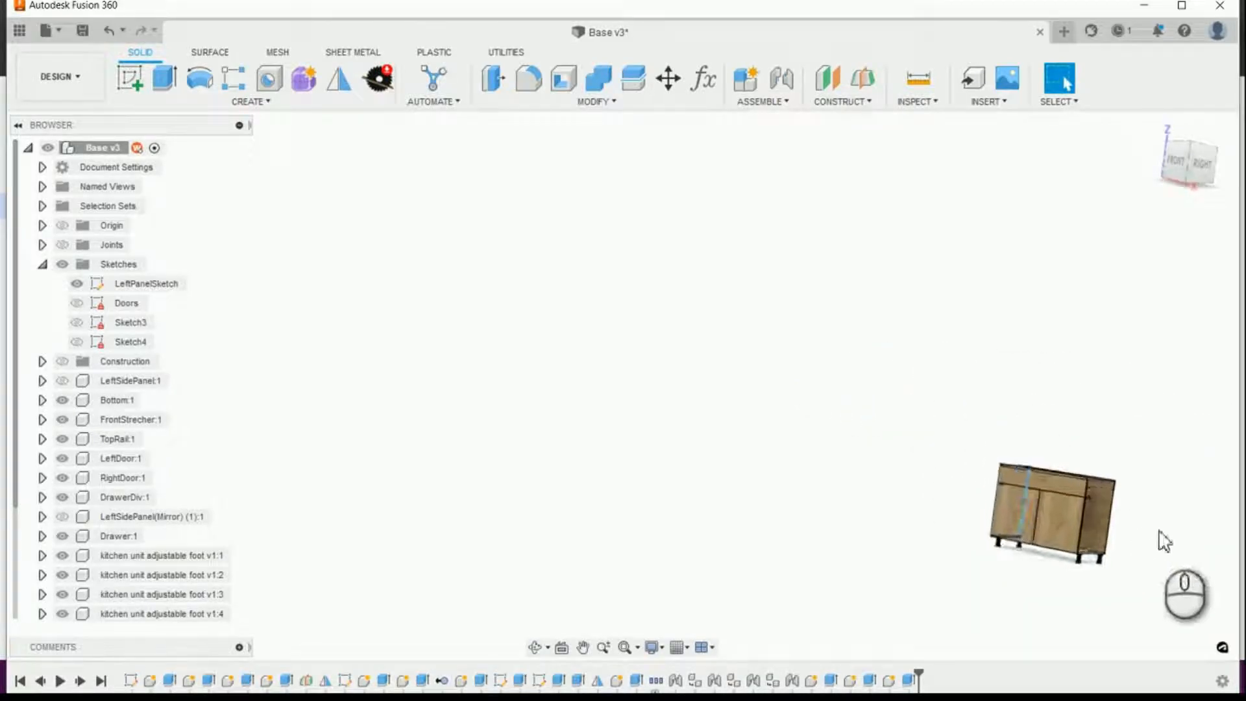
pyautogui.scroll(8, 1104, 592)
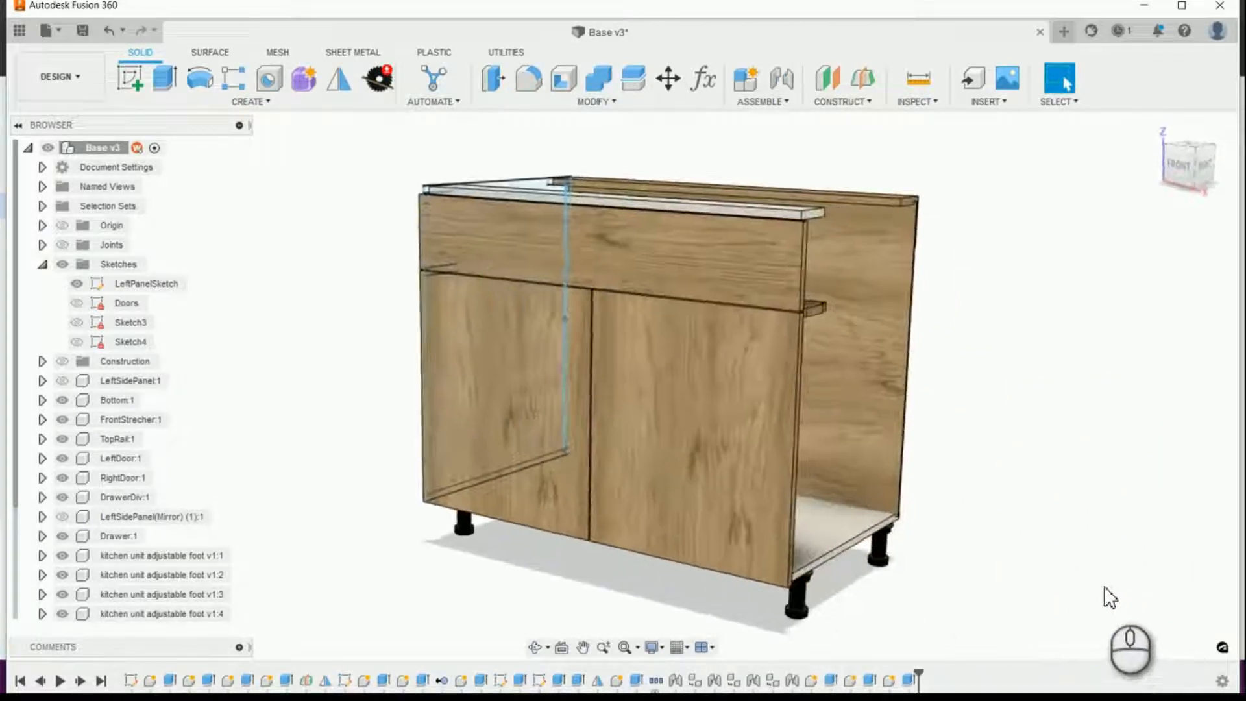
pyautogui.scroll(8, 1024, 583)
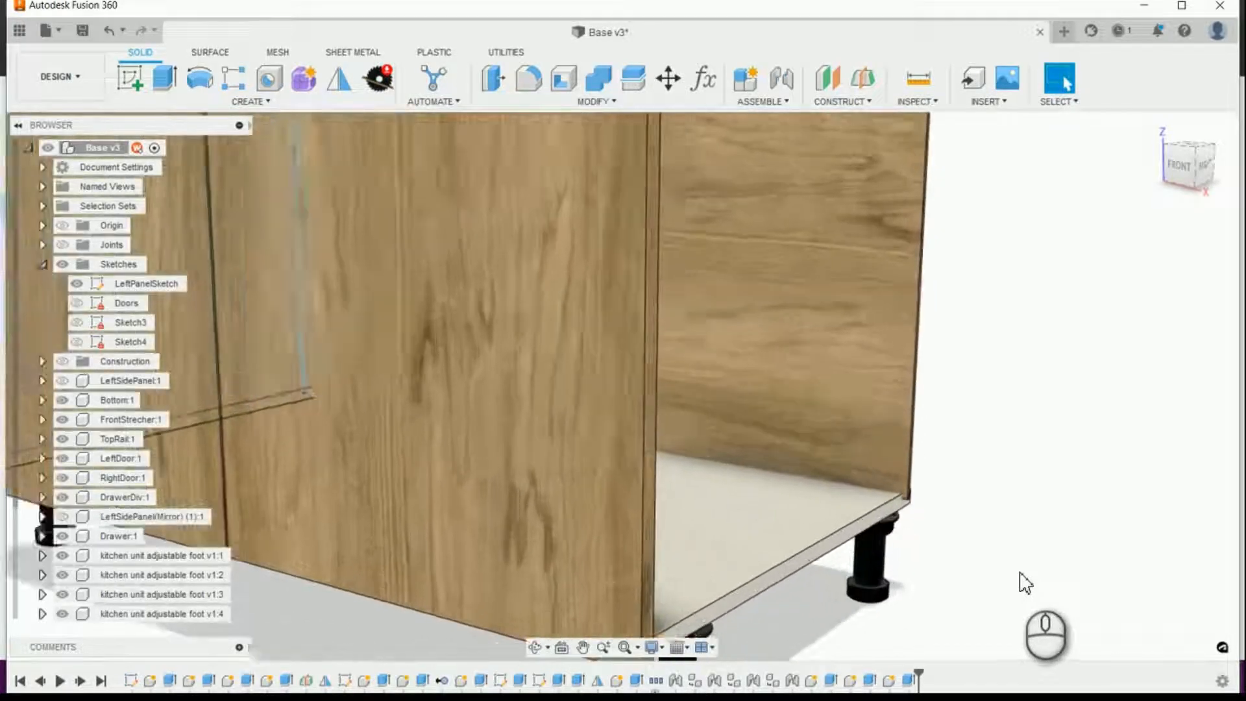
pyautogui.scroll(3, 929, 516)
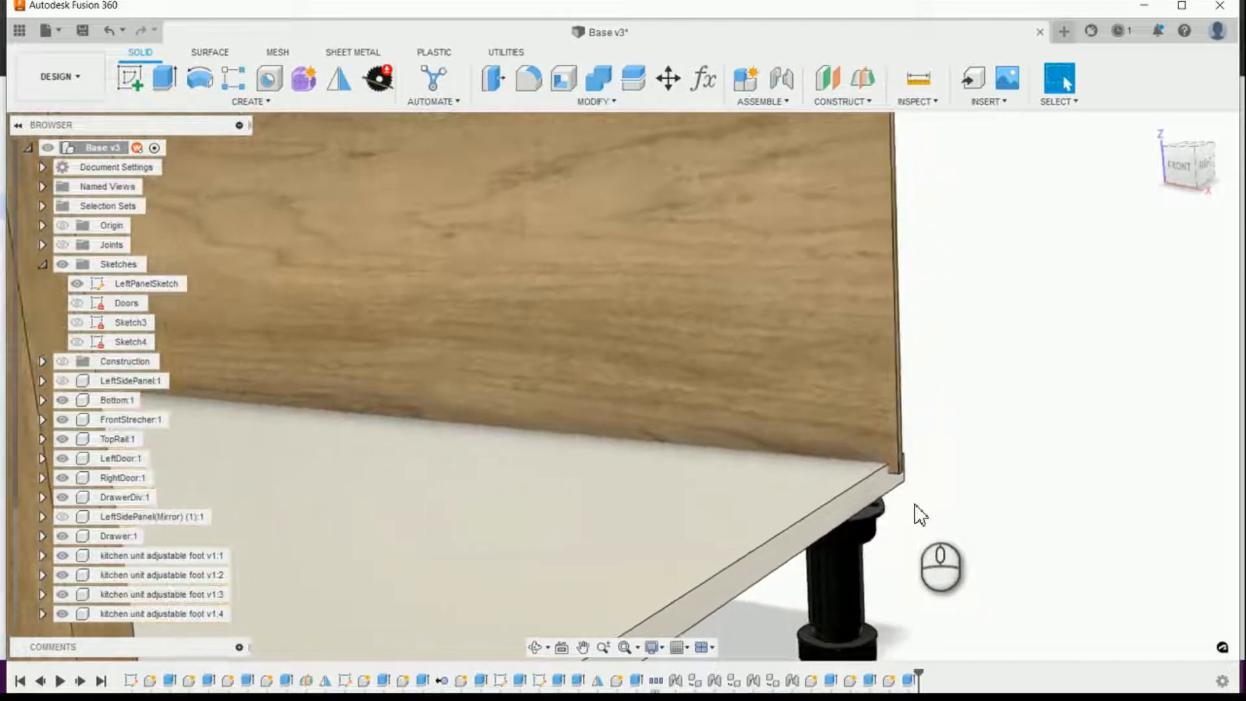
# Step: Examine how the inset back panel meets the cabinet bottom, rear stretcher and rear nailer at its lower and upper corners
pyautogui.keyDown('shift'); pyautogui.moveTo(895, 485); pyautogui.dragTo(1043, 428, button='middle'); pyautogui.keyUp('shift')
pyautogui.scroll(3, 1033, 403)
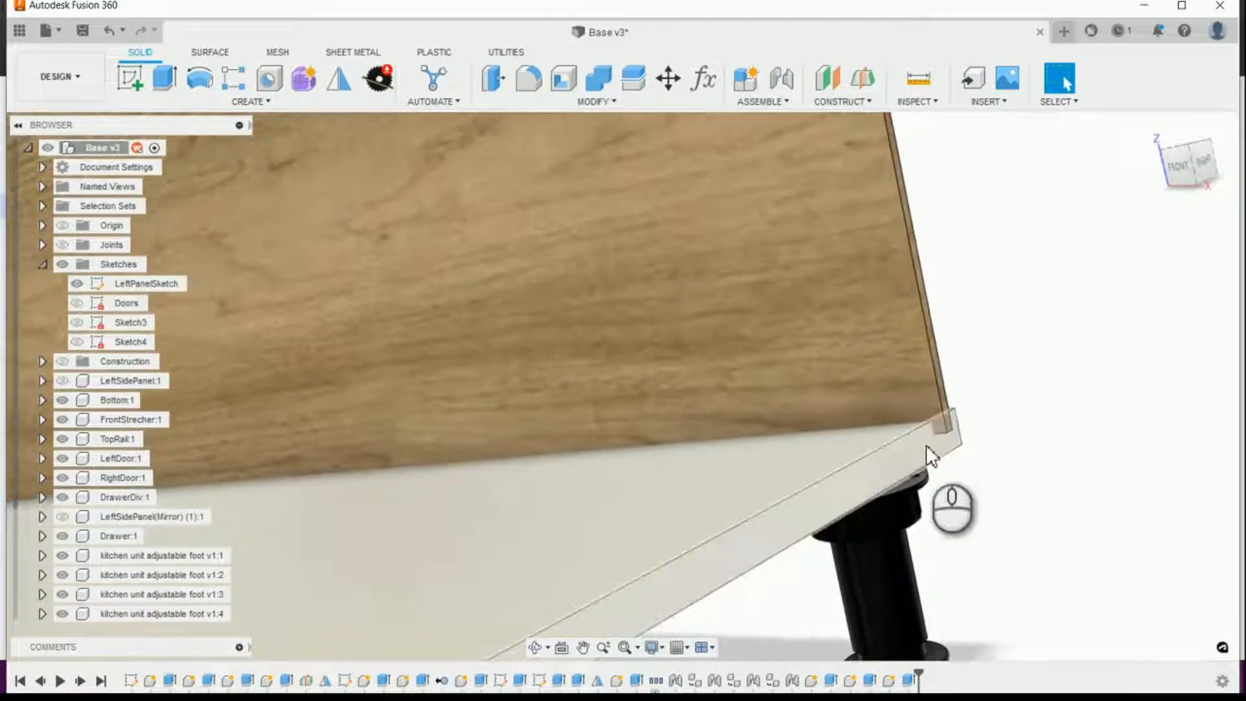
pyautogui.scroll(-5, 1105, 413)
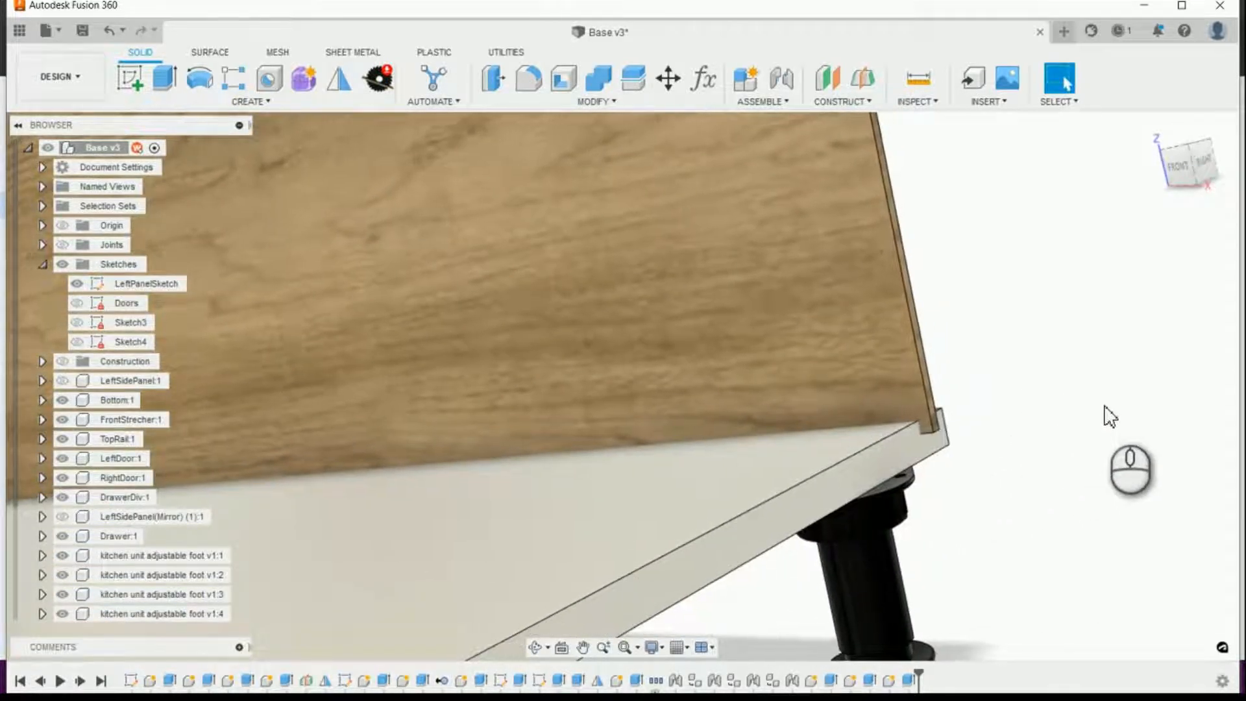
pyautogui.scroll(-8, 1110, 416)
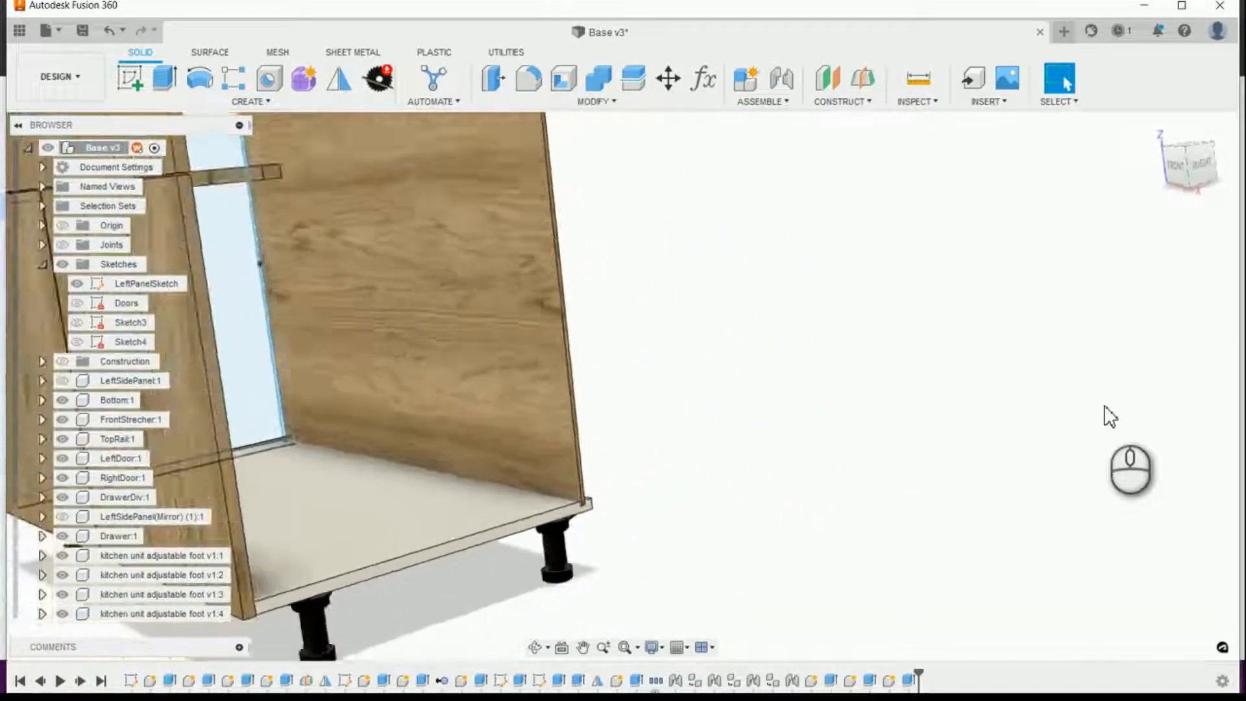
pyautogui.scroll(10, 1024, 353)
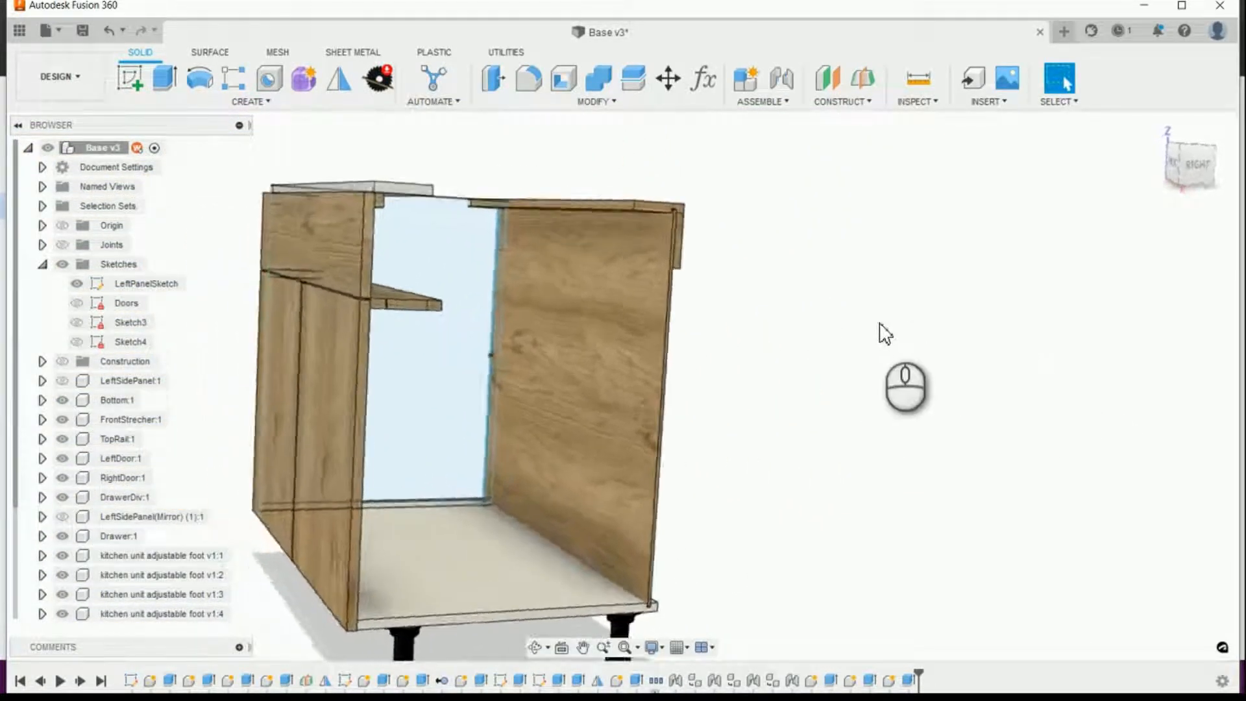
pyautogui.scroll(-4, 823, 367)
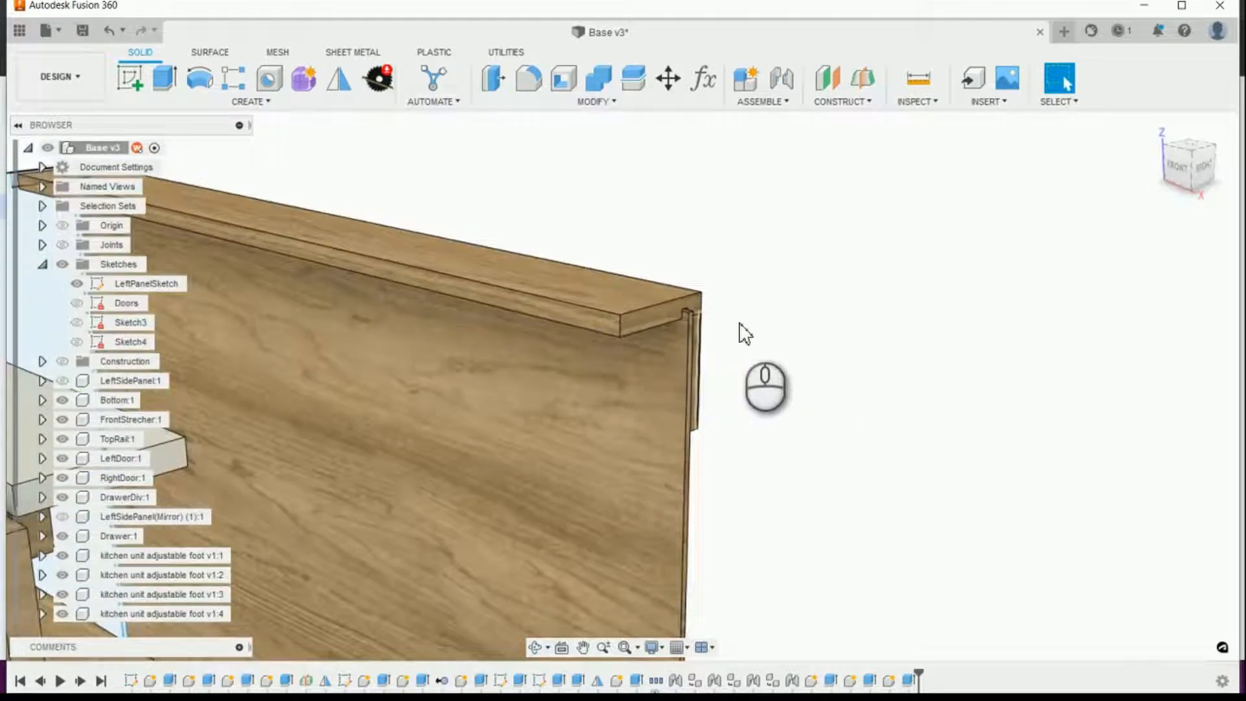
pyautogui.scroll(-6, 769, 399)
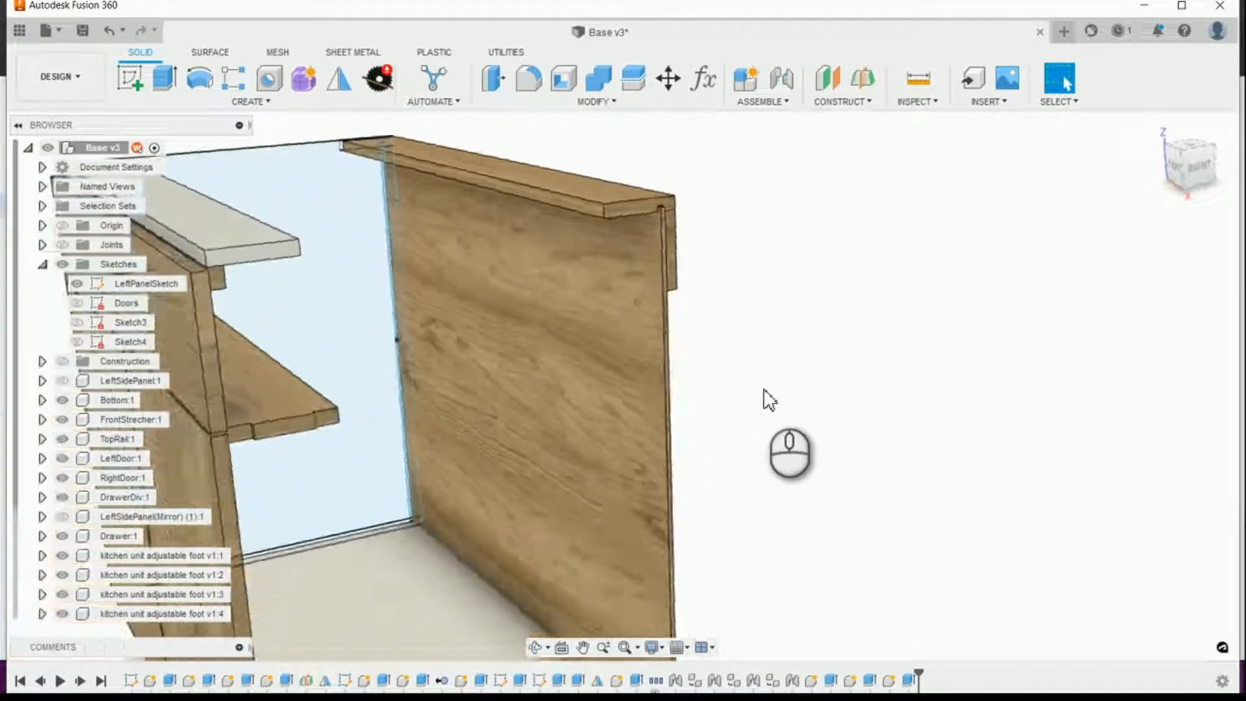
pyautogui.scroll(-6, 764, 400)
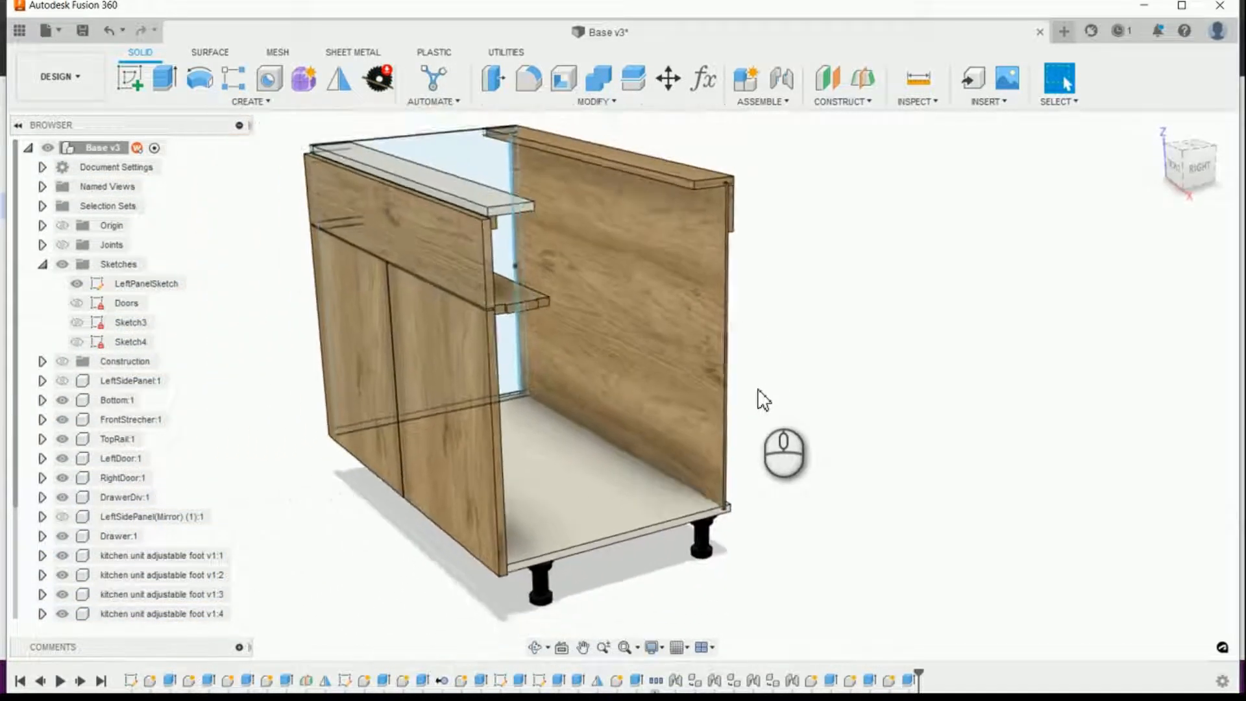
# Step: Edit the Bottom panel's extrusion, removing the two small groove profiles near the rear edge from its selection, and apply the edit
pyautogui.scroll(8, 785, 565)
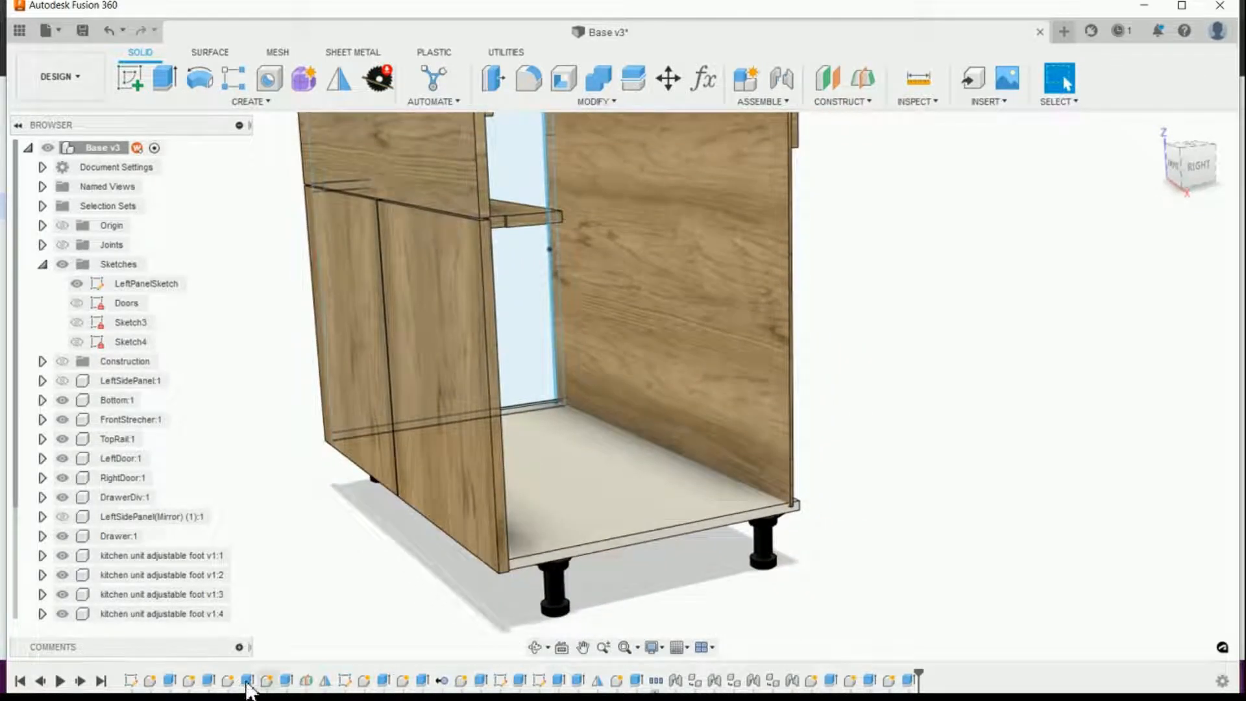
pyautogui.click(580, 512)
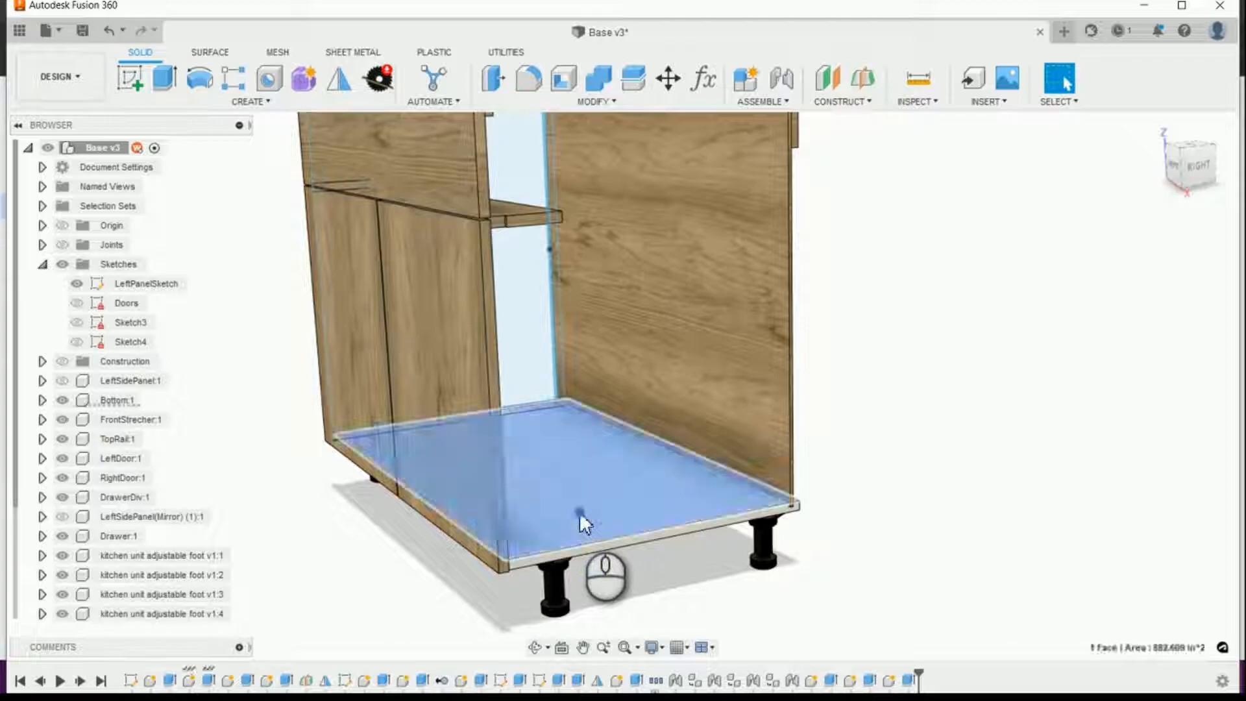
pyautogui.click(208, 681)
pyautogui.rightClick(209, 681)
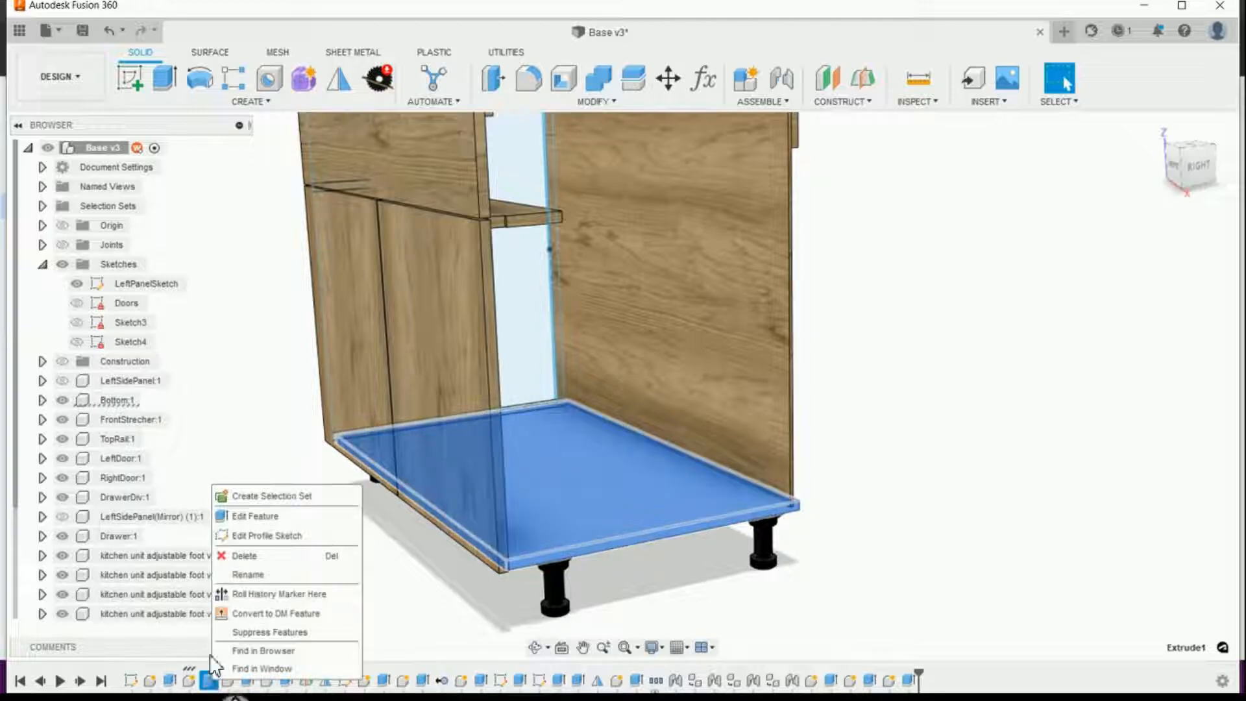
pyautogui.click(266, 512)
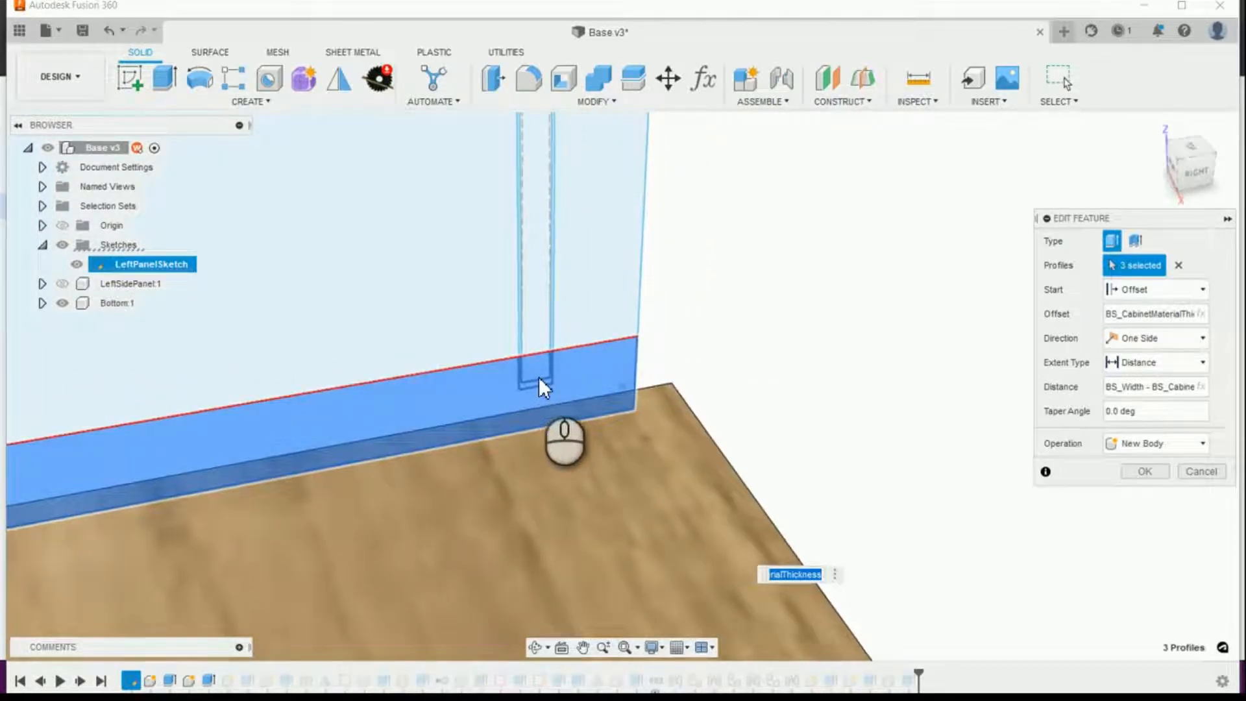
pyautogui.click(539, 372)
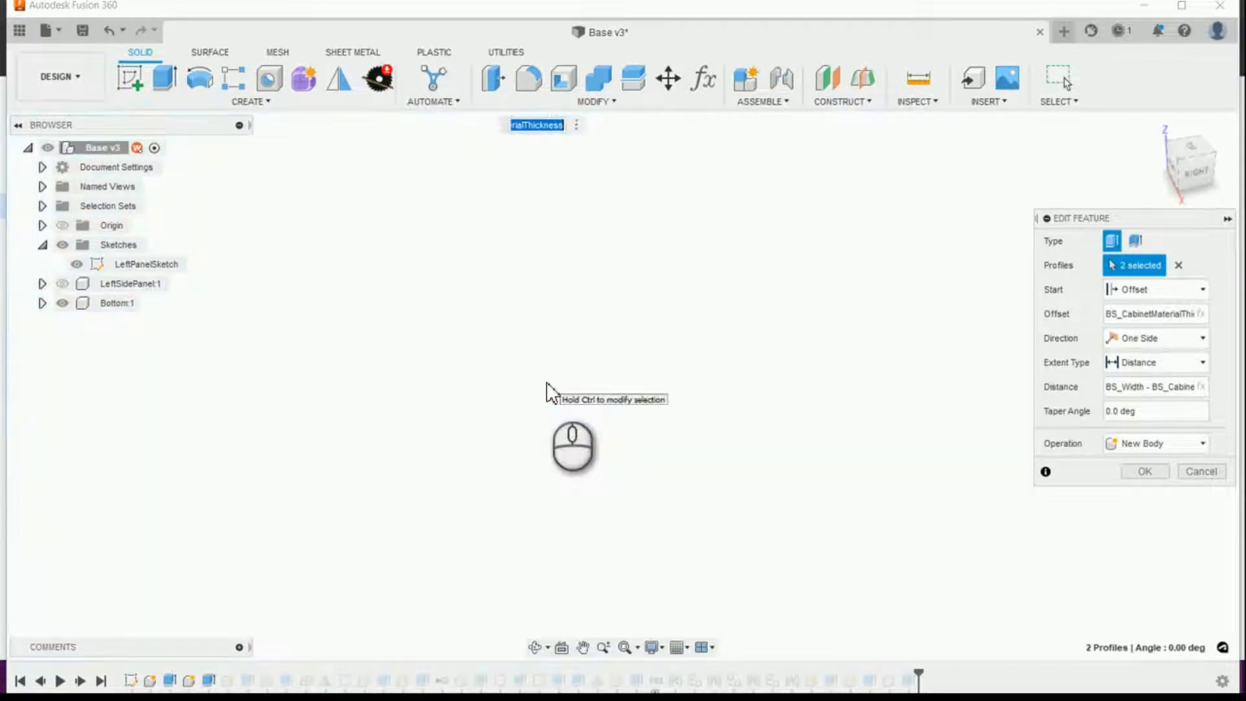
pyautogui.scroll(10, 547, 382)
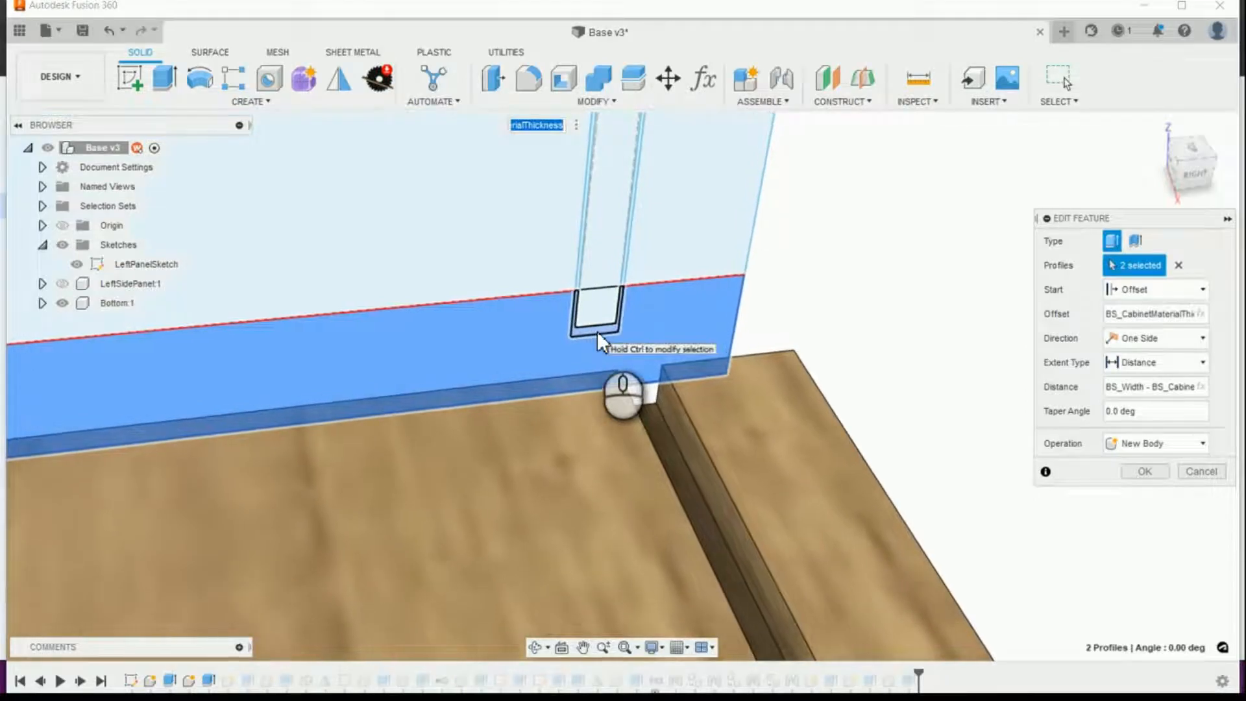
pyautogui.click(597, 331)
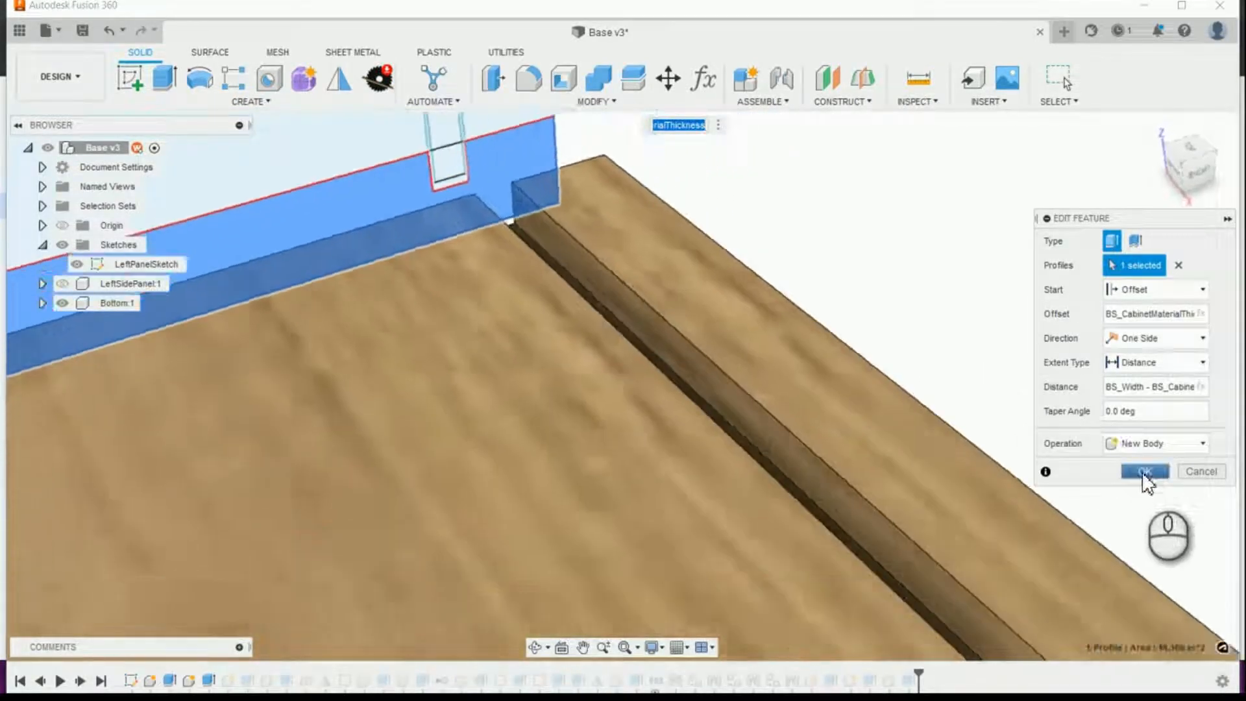
pyautogui.click(1145, 472)
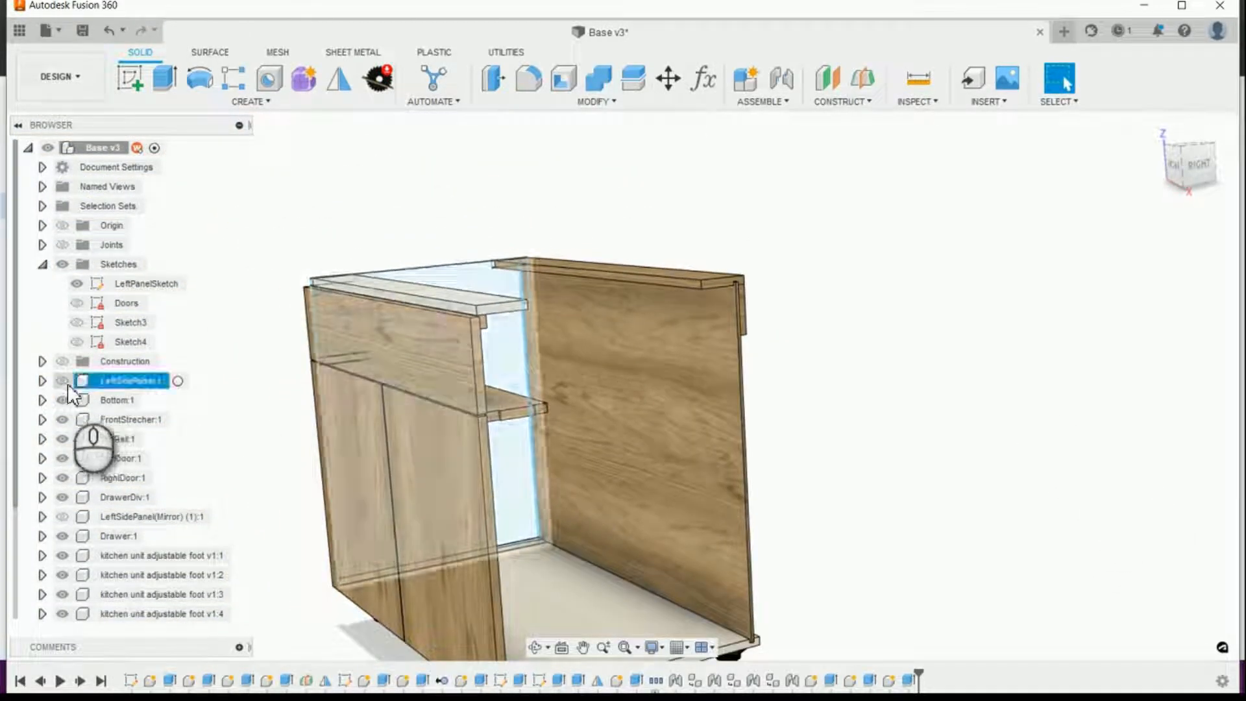
# Step: Show the LeftSidePanel component and hide LeftPanelSketch
pyautogui.click(66, 383)
pyautogui.click(76, 285)
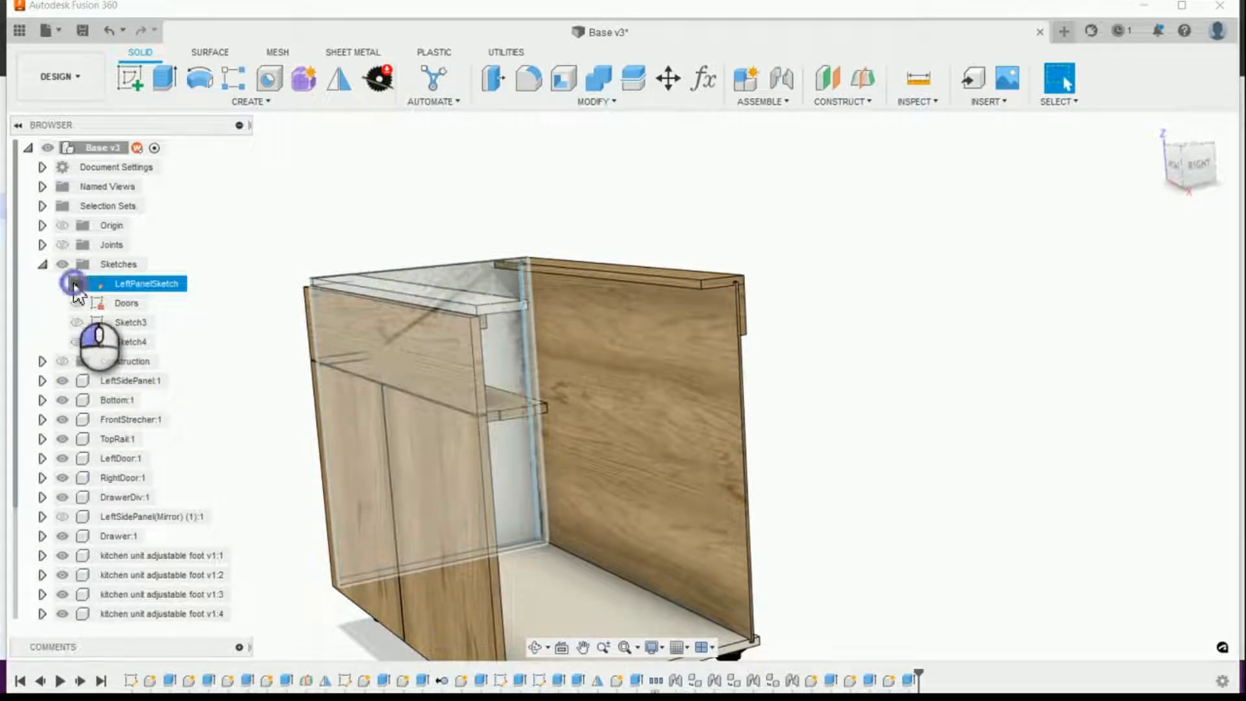
pyautogui.click(75, 284)
# Step: Examine the whole cabinet and its upper rear corner, returning to the home view
pyautogui.scroll(-10, 957, 325)
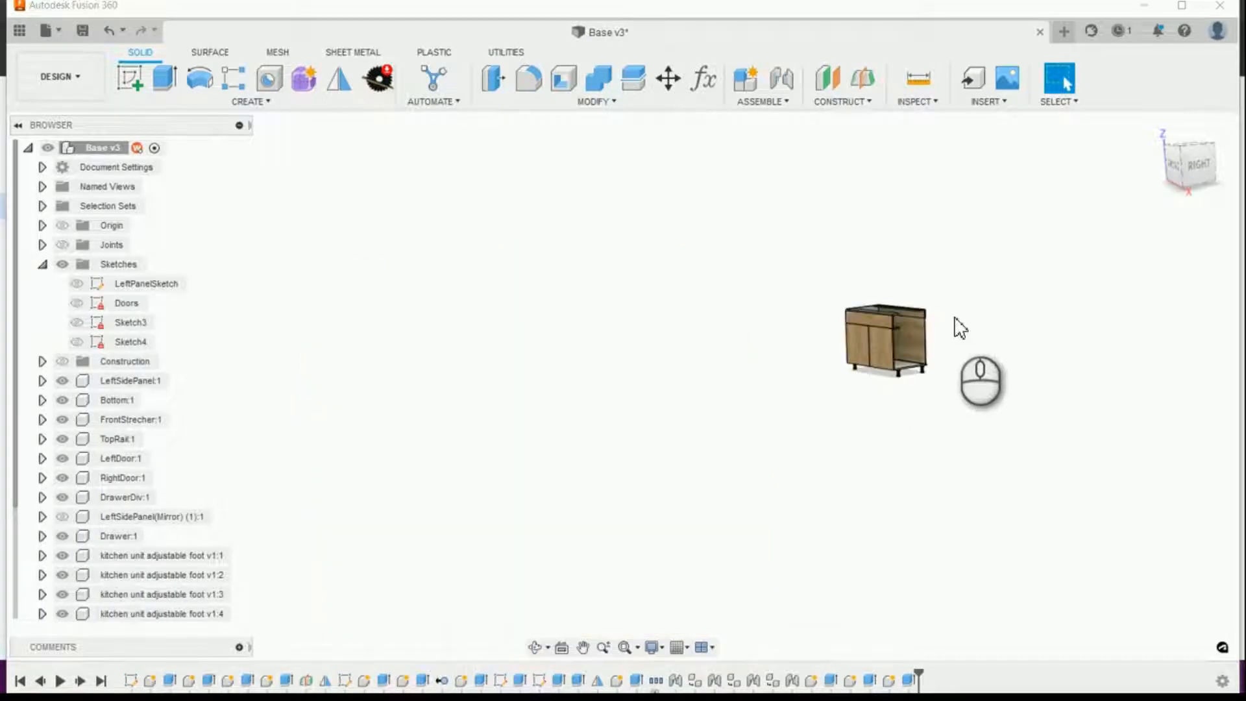
pyautogui.scroll(-10, 933, 313)
pyautogui.scroll(15, 936, 325)
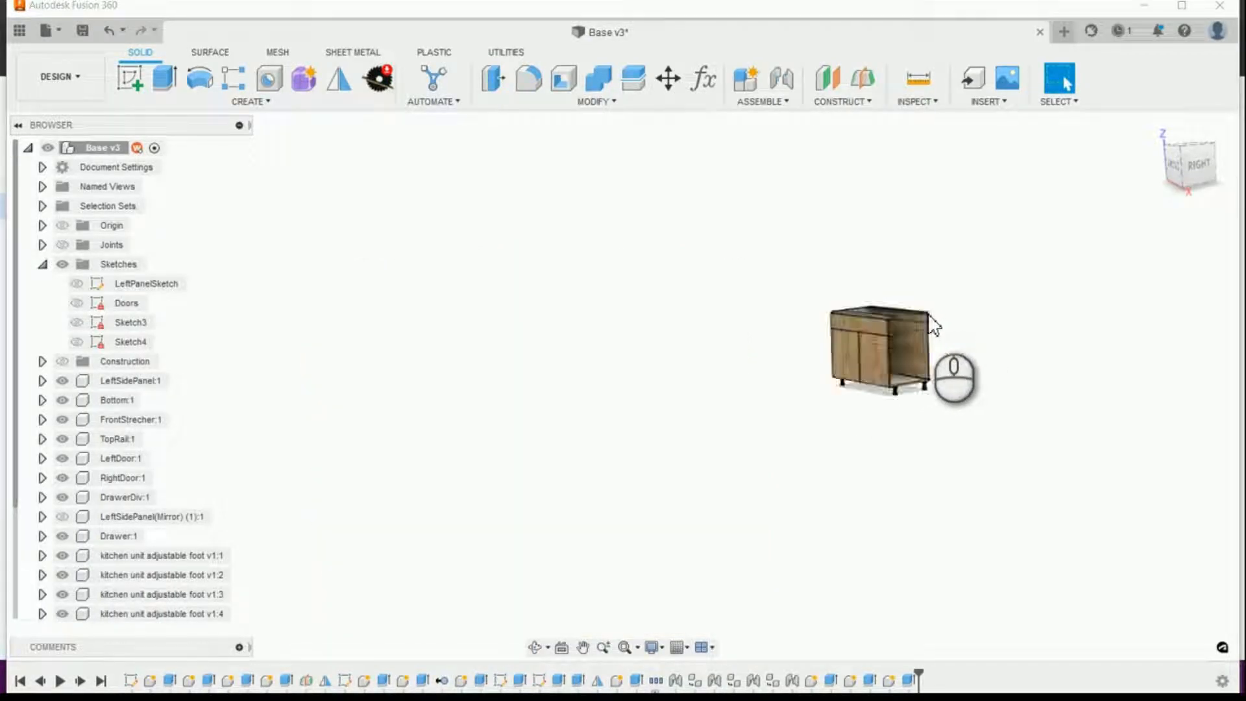
pyautogui.scroll(5, 1028, 343)
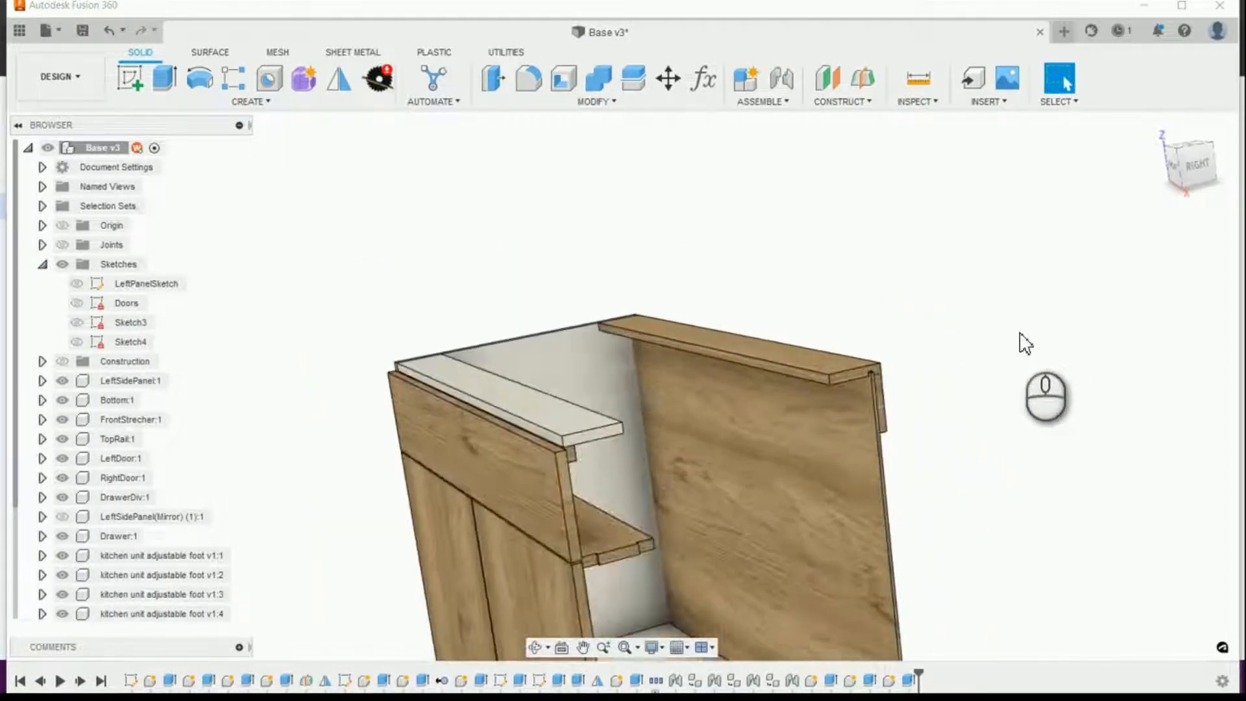
pyautogui.scroll(-10, 1024, 342)
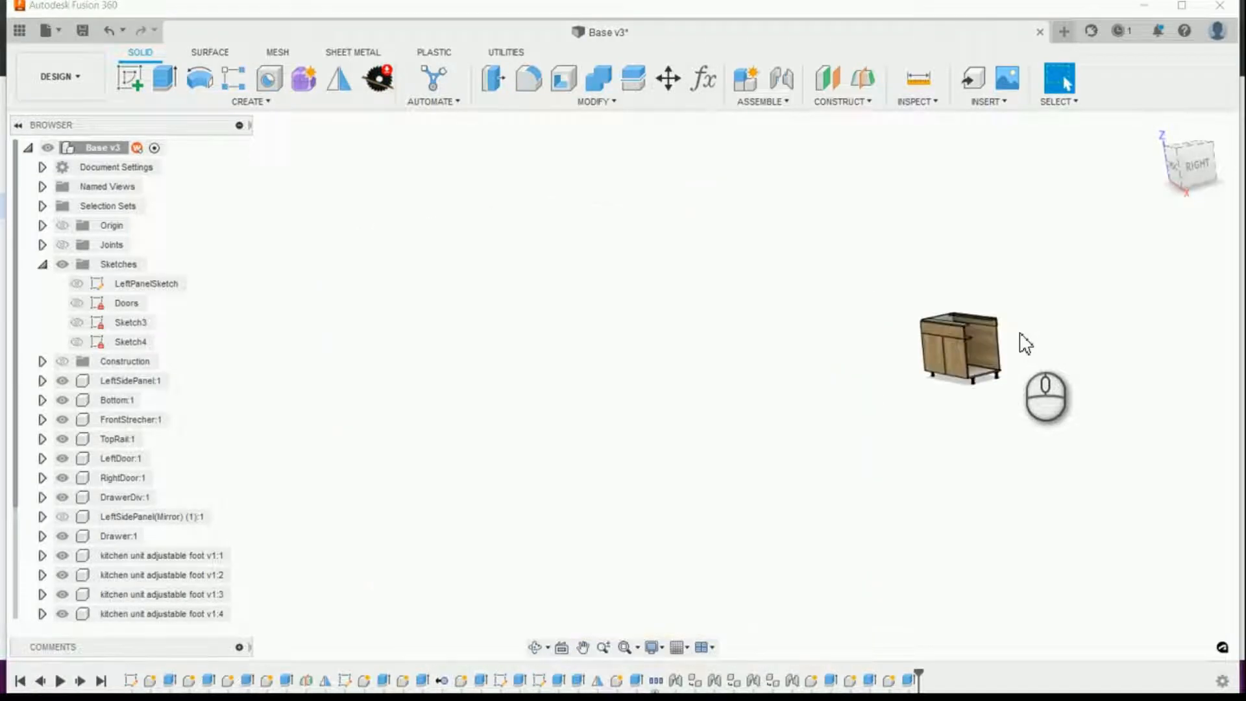
pyautogui.scroll(10, 1024, 335)
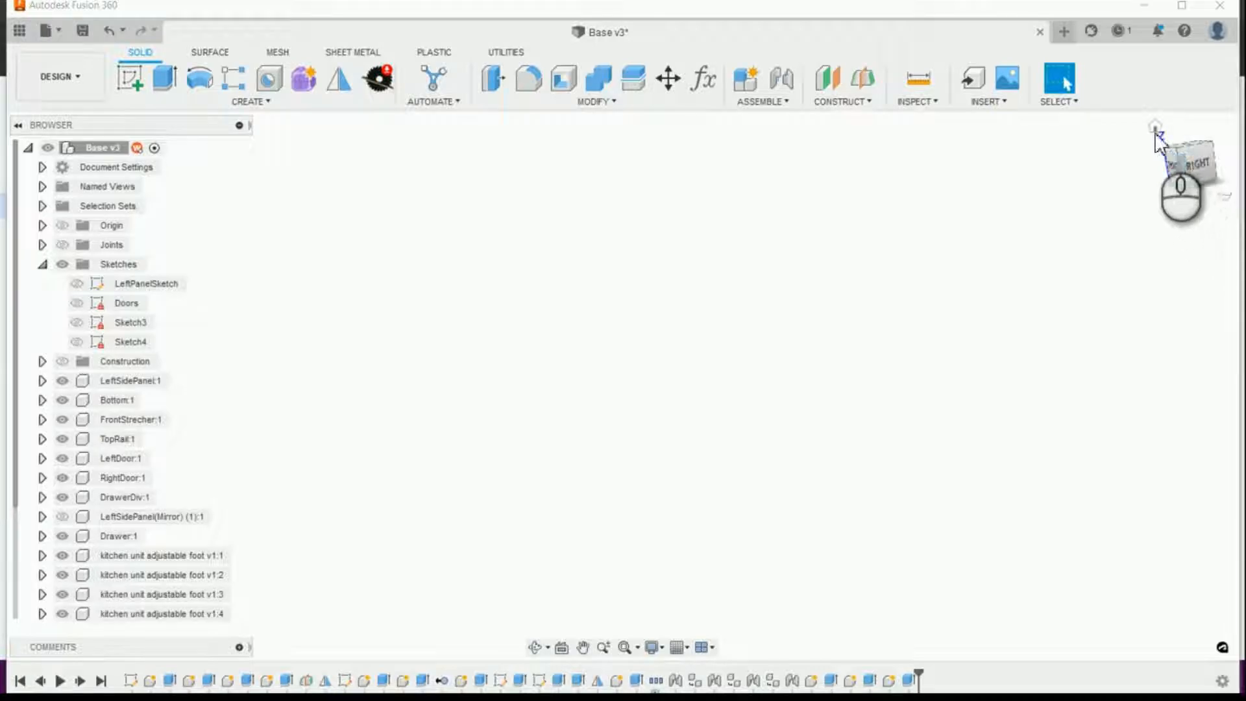
pyautogui.click(1156, 126)
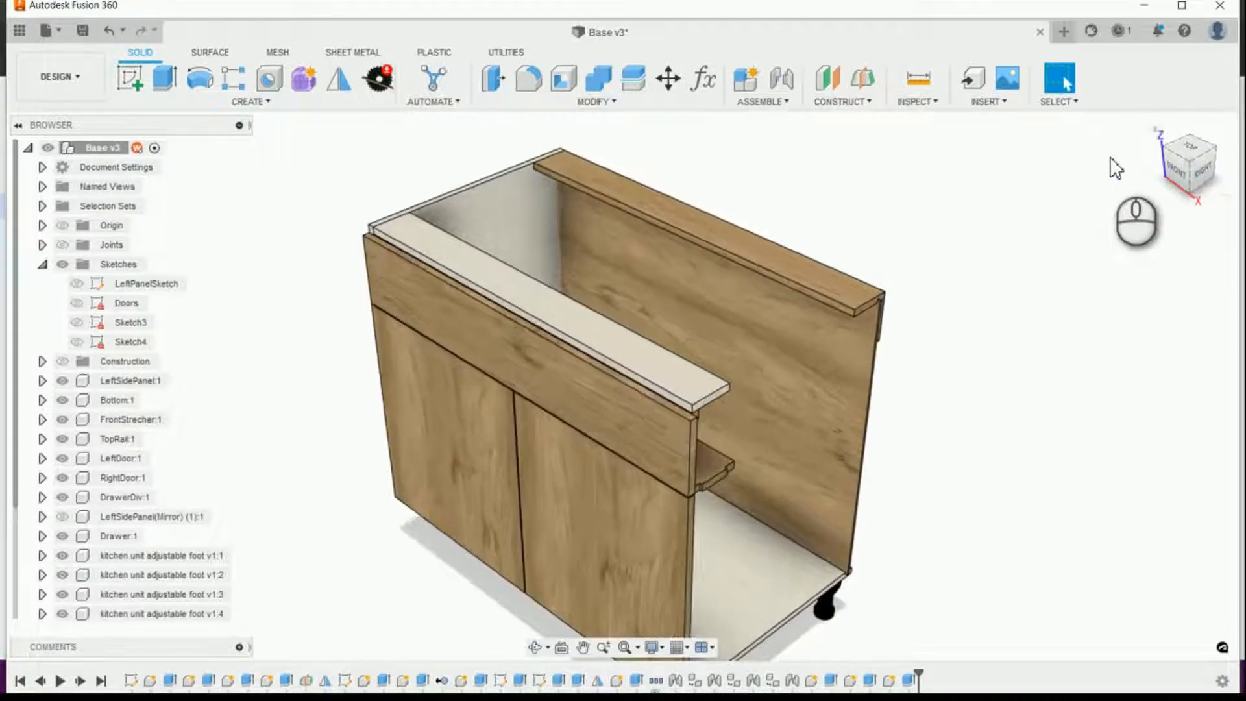
pyautogui.scroll(5, 1116, 169)
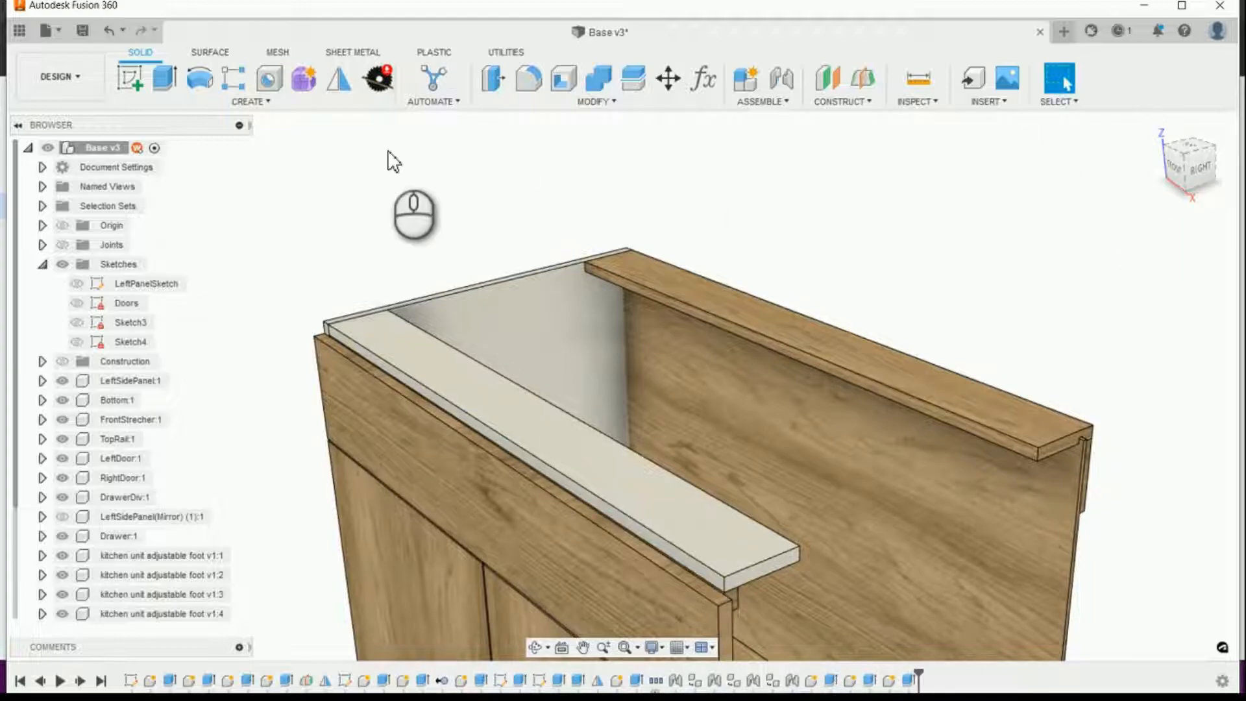
# Step: Start a new extrusion with LeftPanelSketch shown and the LeftSidePanel component hidden
pyautogui.click(163, 78)
pyautogui.keyDown('shift'); pyautogui.moveTo(886, 332); pyautogui.dragTo(383, 351, button='middle'); pyautogui.keyUp('shift')
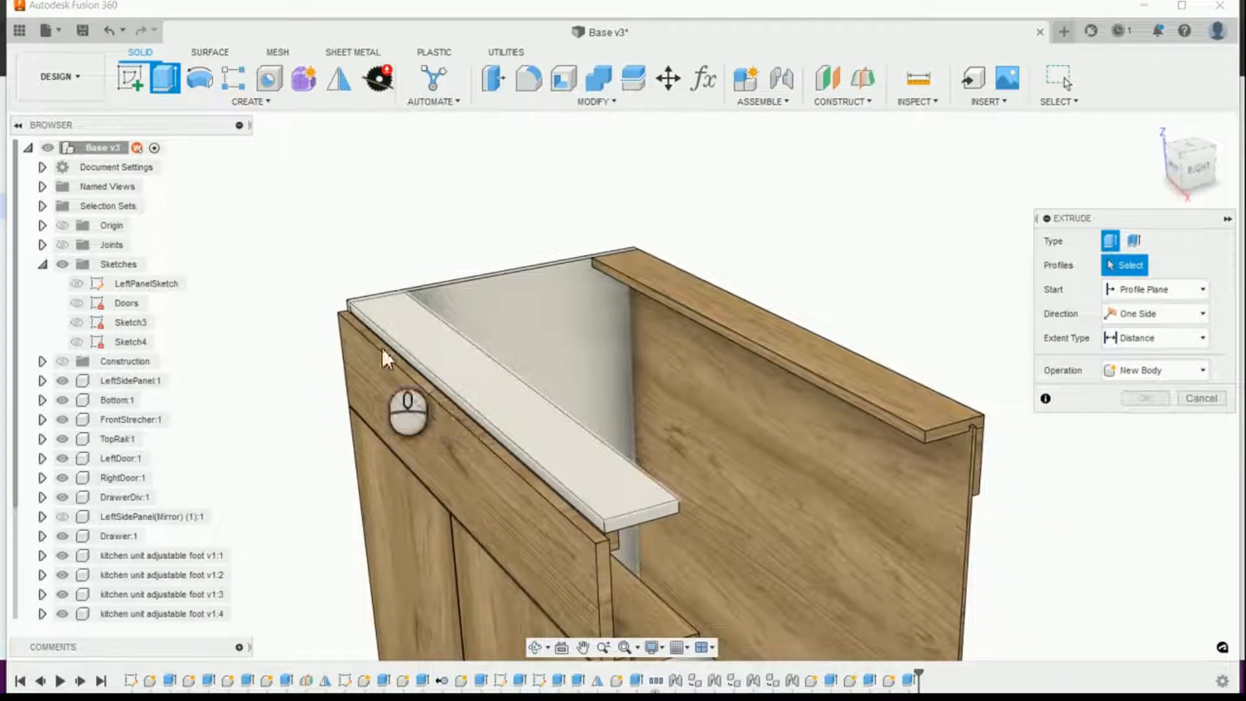
pyautogui.click(77, 283)
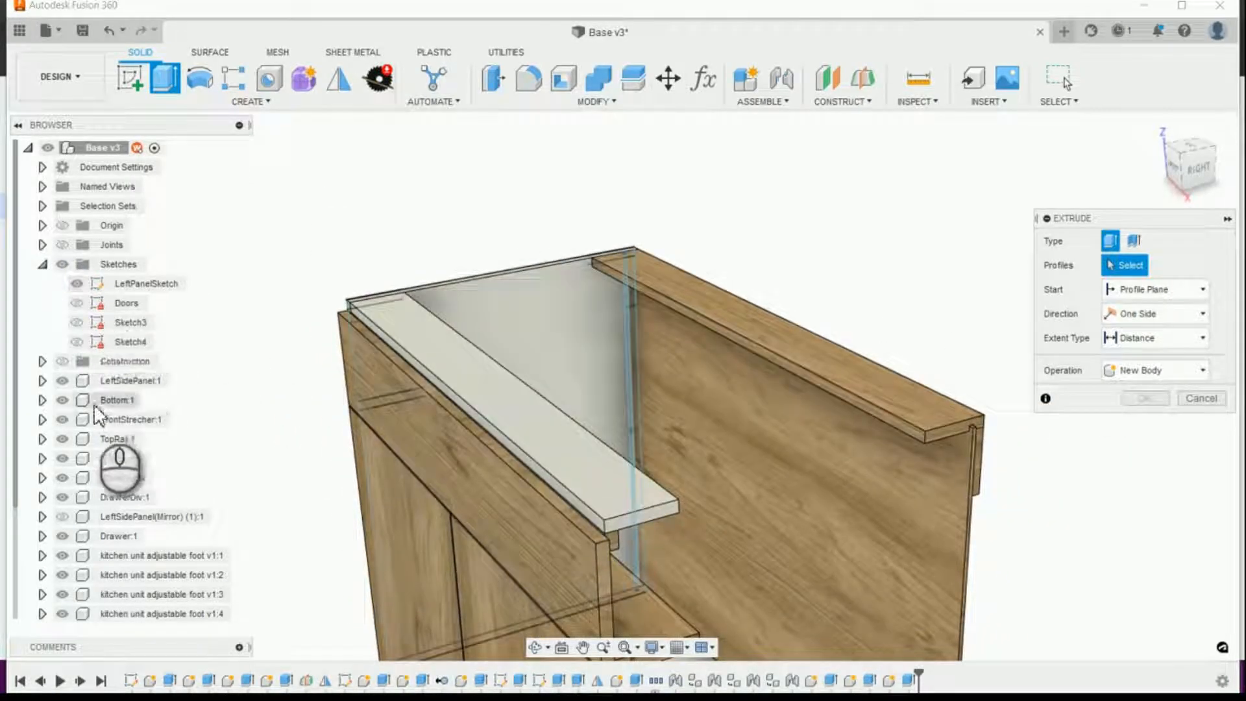
pyautogui.click(61, 383)
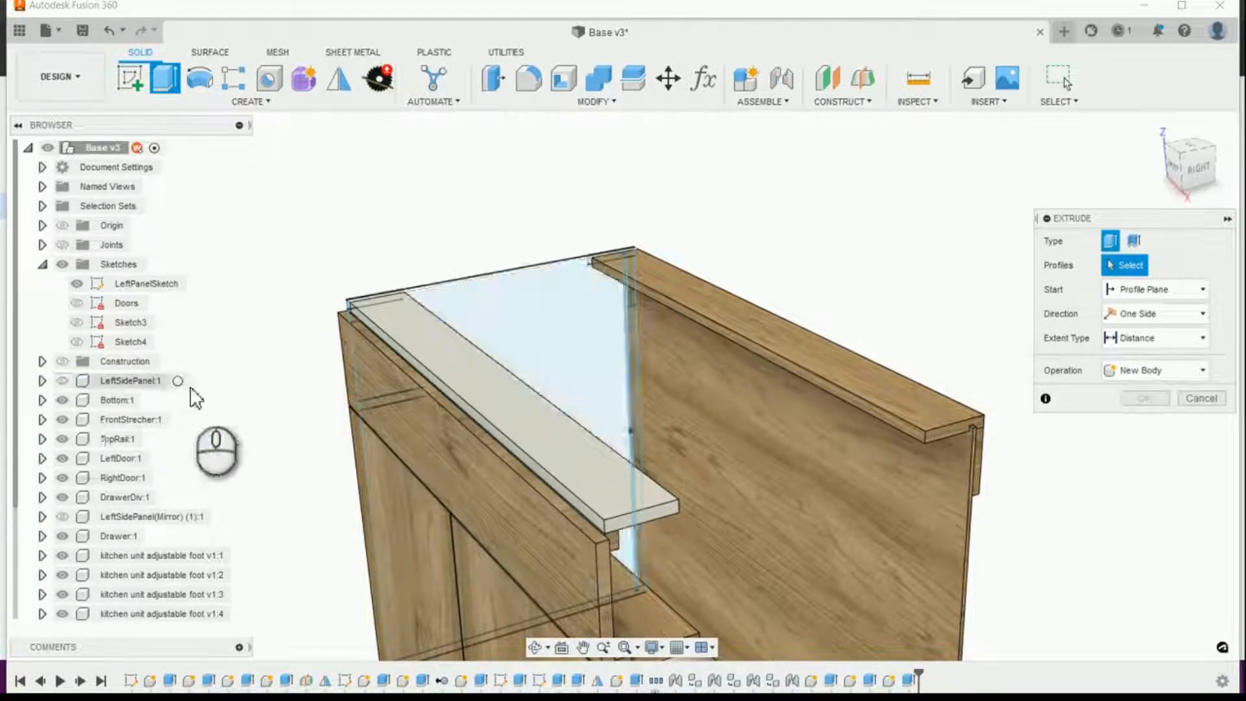
pyautogui.scroll(5, 637, 310)
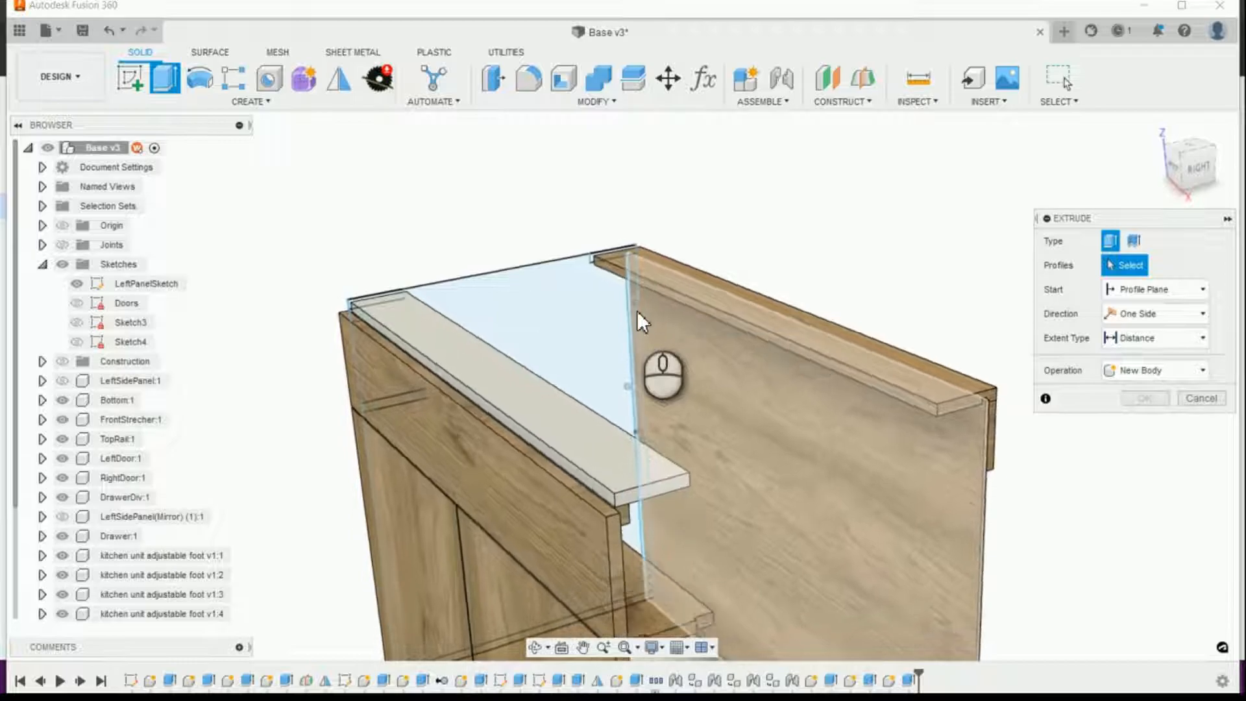
pyautogui.keyDown('shift'); pyautogui.moveTo(673, 357); pyautogui.dragTo(610, 350, button='middle'); pyautogui.keyUp('shift')
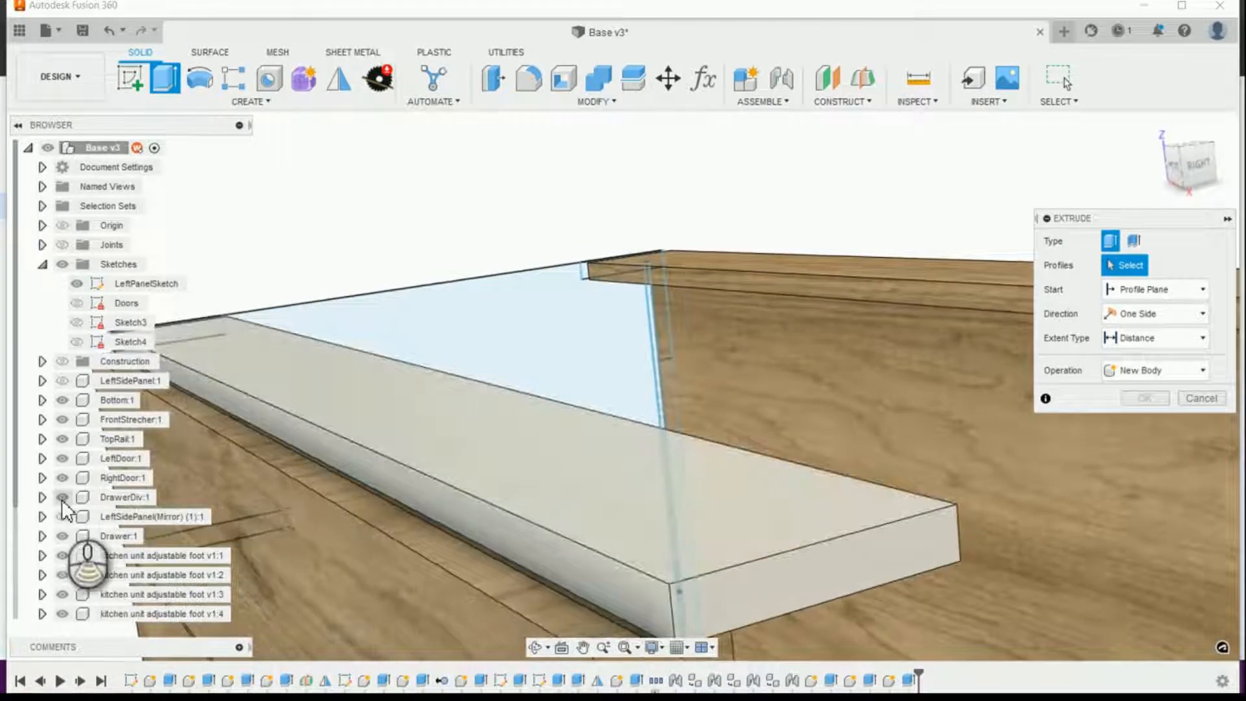
# Step: Hide Component14, Component15 and Component16 to expose the upper rear profiles of LeftPanelSketch
pyautogui.scroll(-3, 65, 542)
pyautogui.scroll(-3, 67, 631)
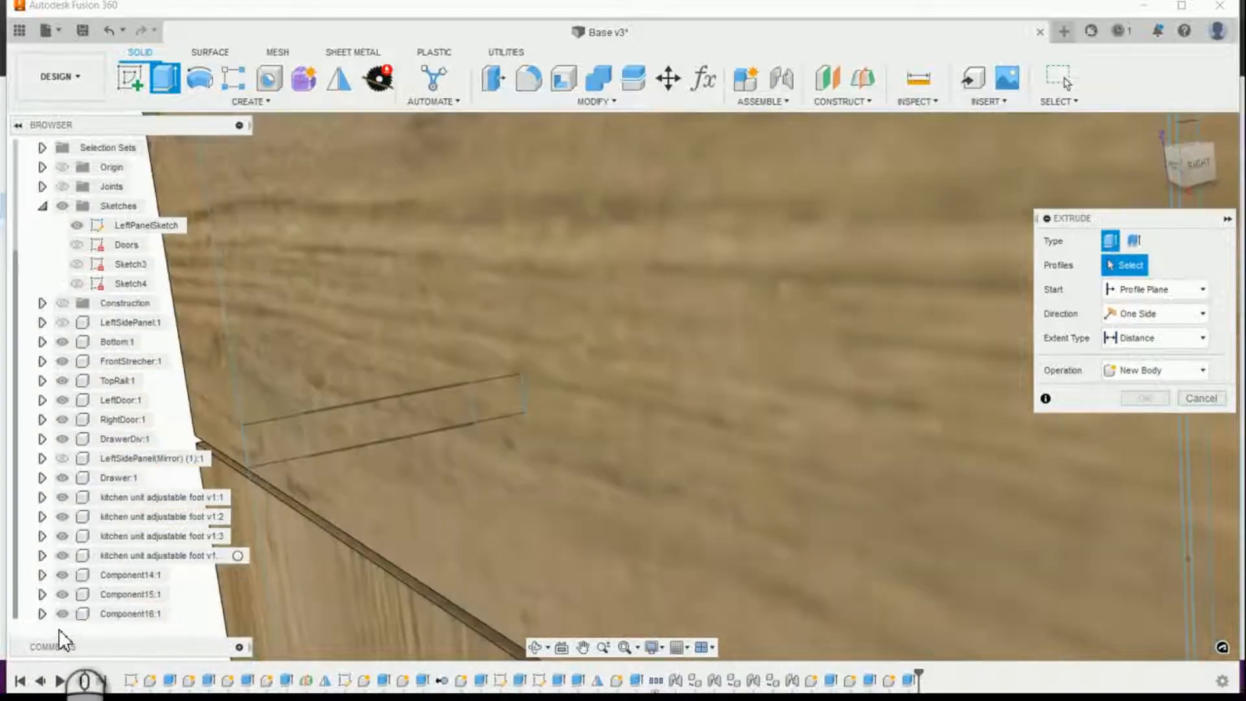
pyautogui.scroll(3, 58, 627)
pyautogui.click(62, 614)
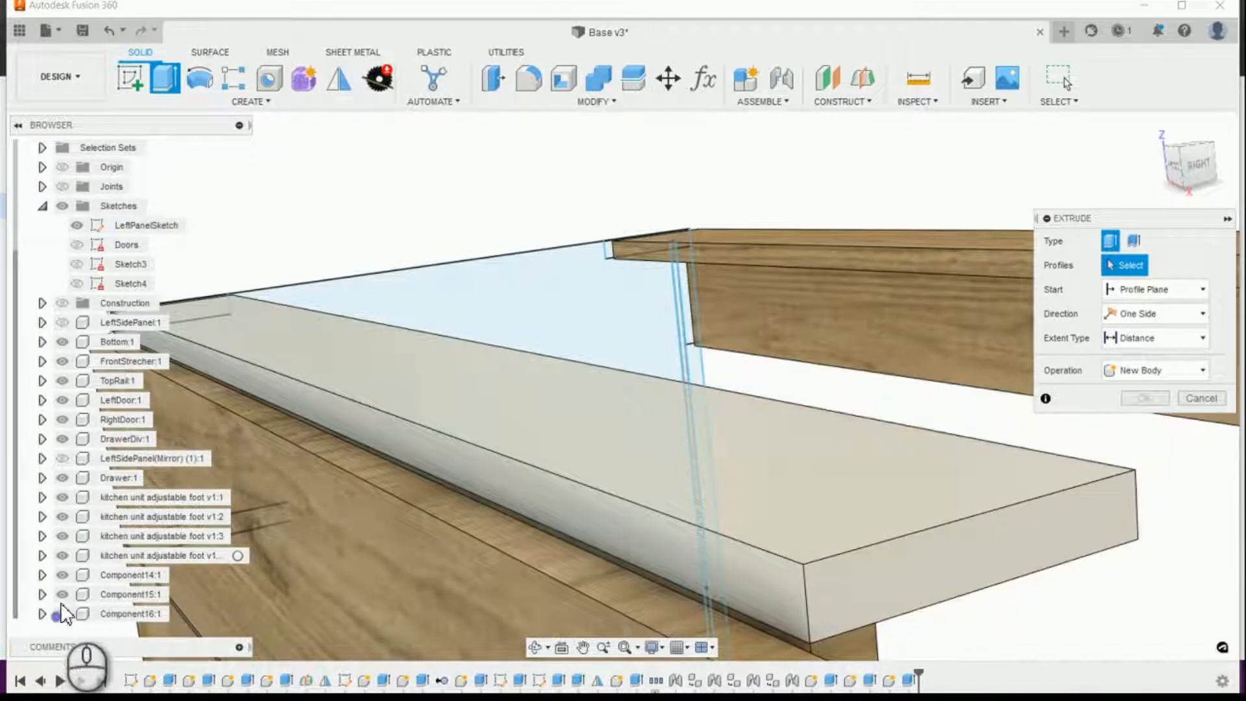
pyautogui.click(63, 594)
pyautogui.click(62, 576)
pyautogui.scroll(-5, 512, 449)
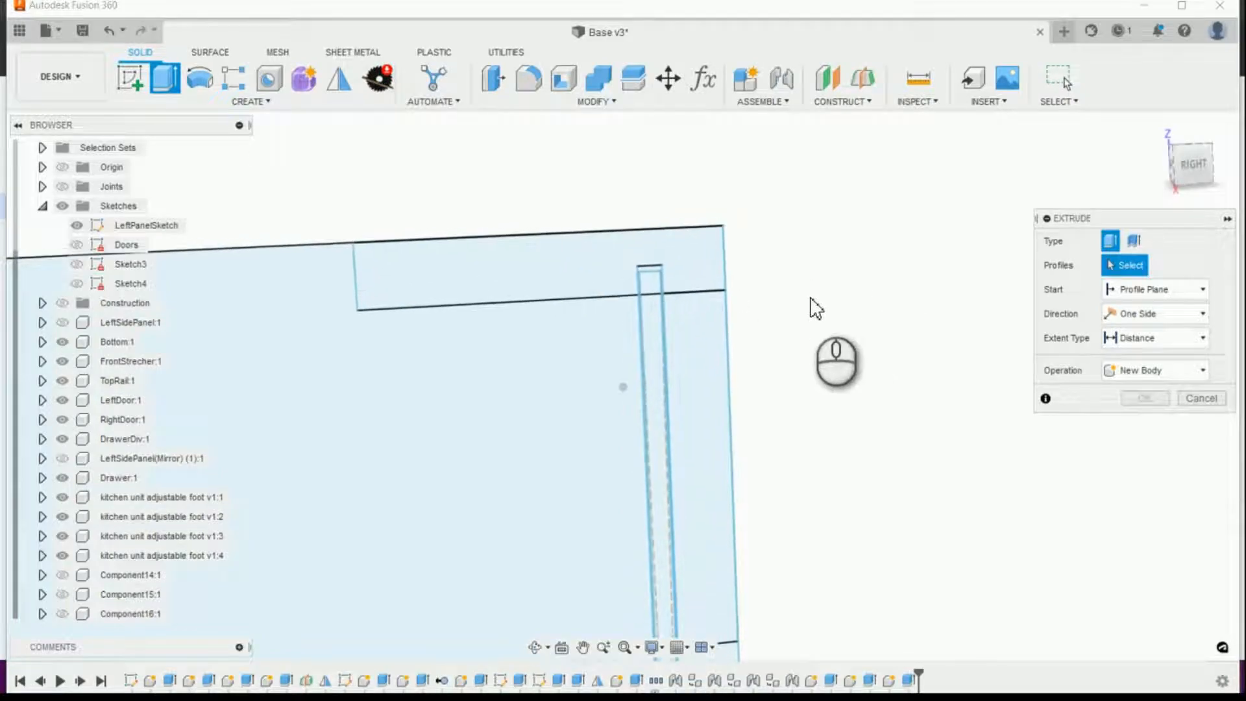
# Step: Select the narrow back panel groove profiles at the upper rear corner of LeftPanelSketch for the extrusion
pyautogui.click(653, 261)
pyautogui.click(654, 285)
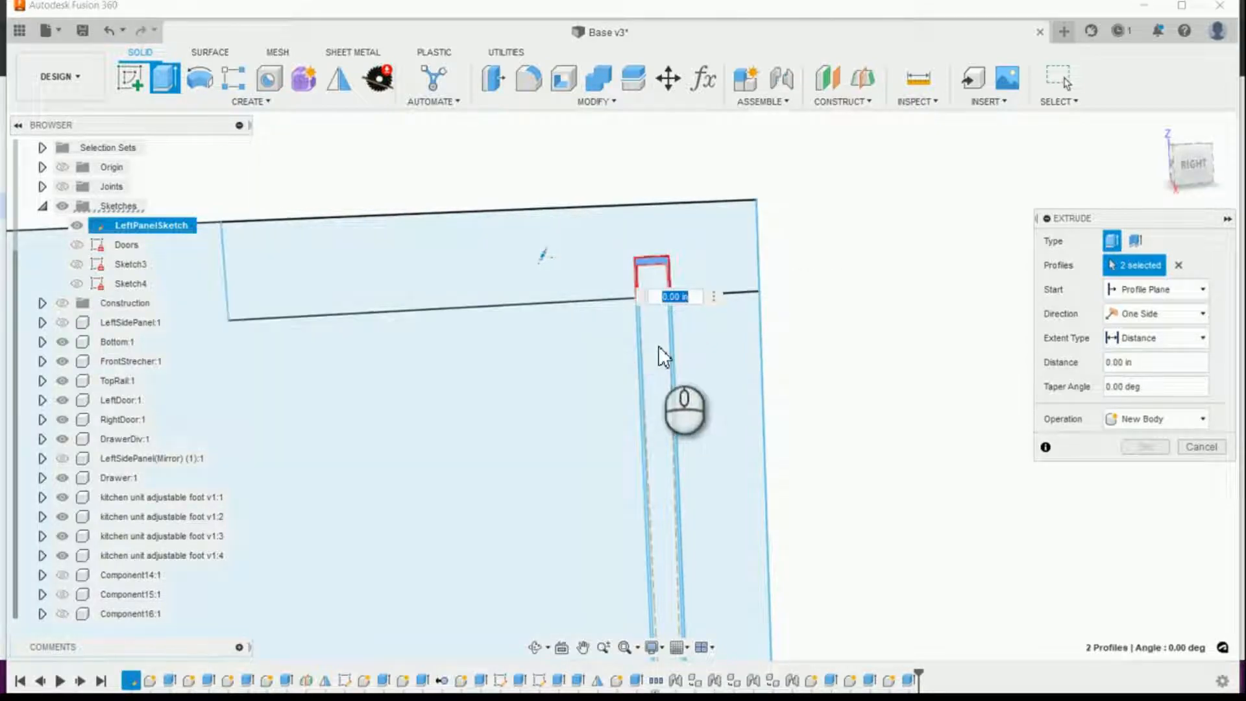
pyautogui.click(639, 349)
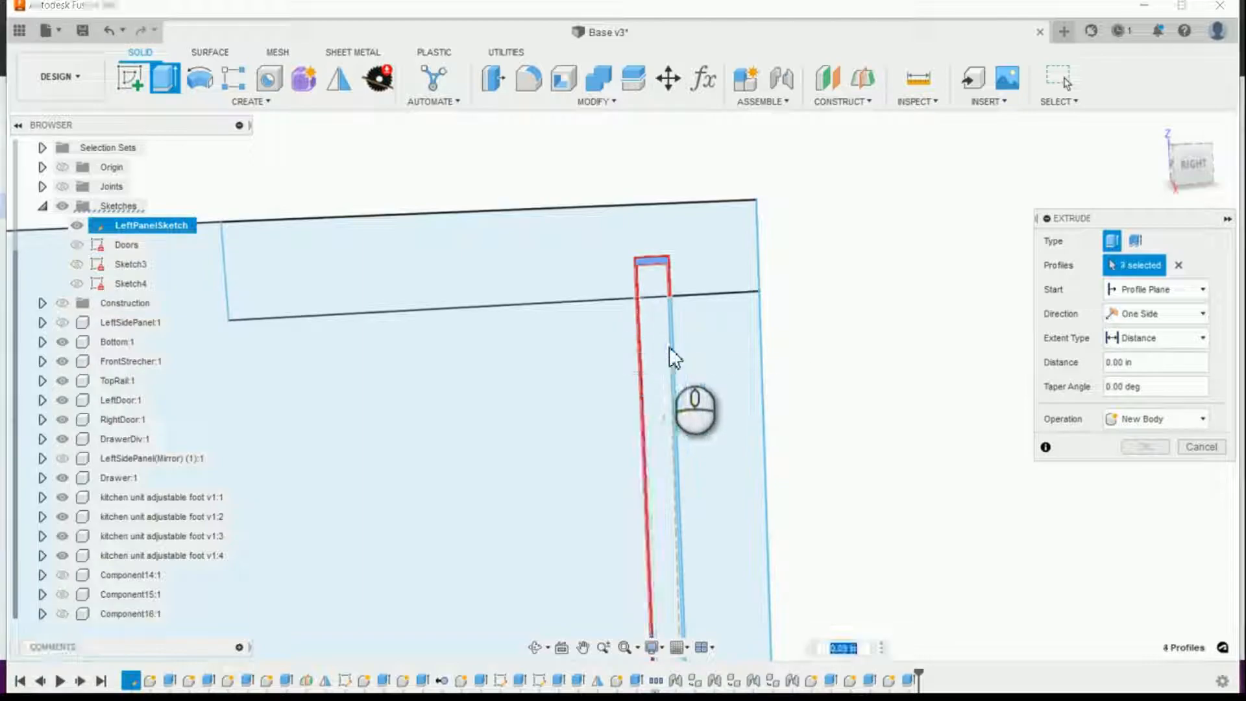
pyautogui.click(654, 287)
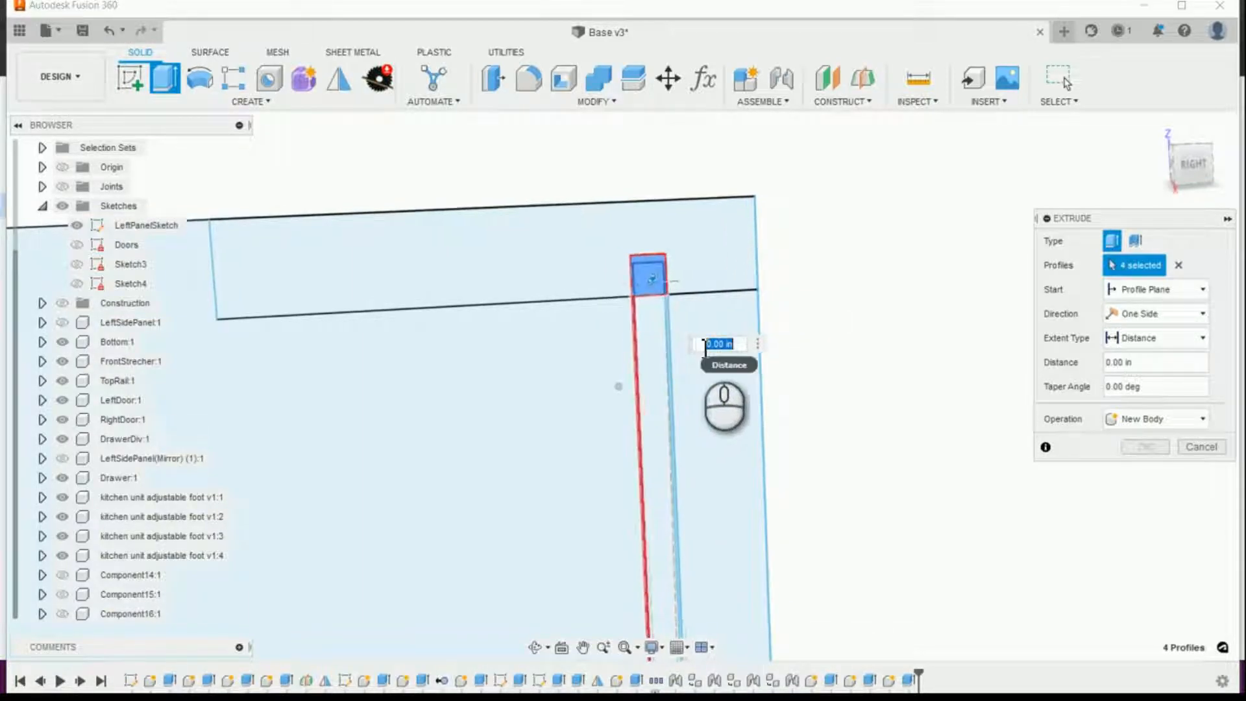
pyautogui.click(637, 334)
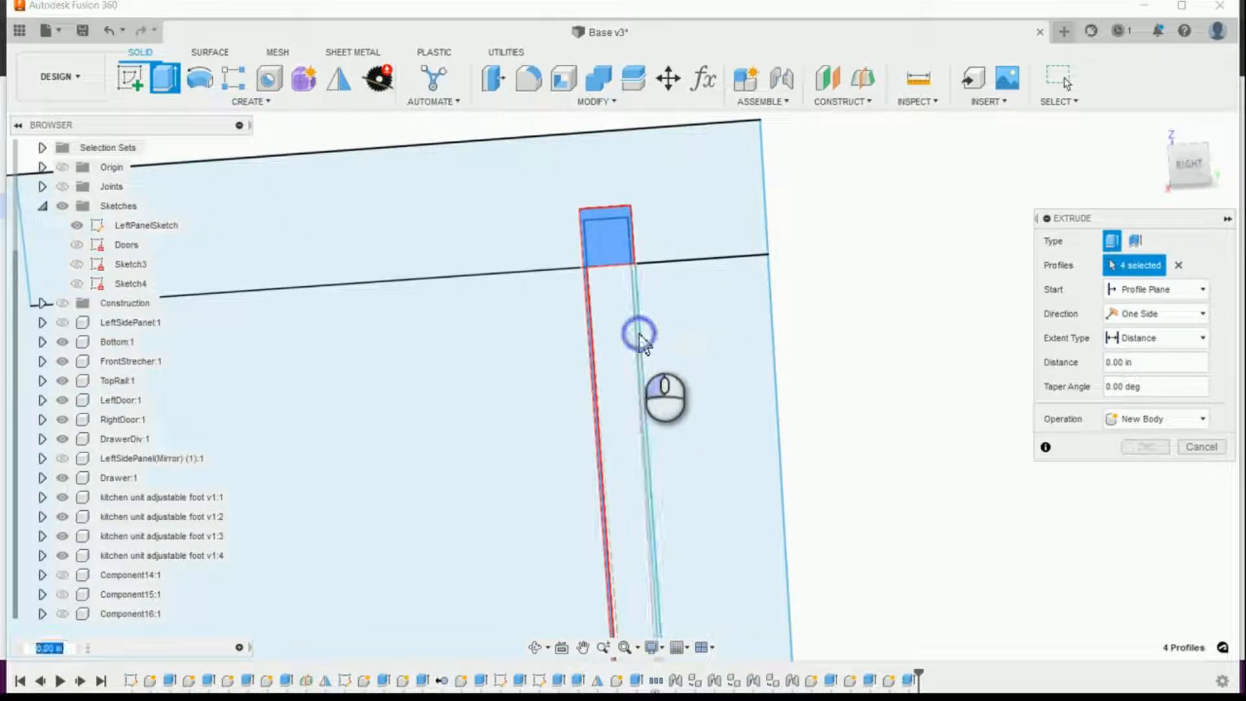
pyautogui.click(629, 336)
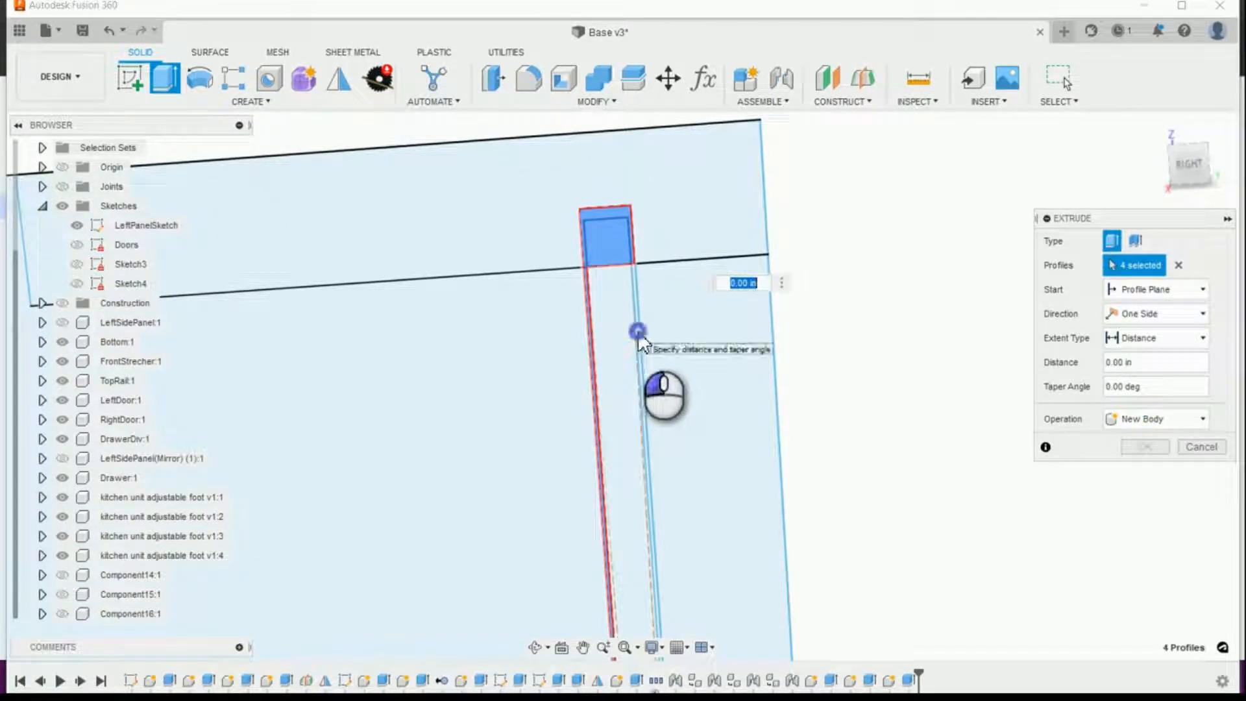
pyautogui.click(637, 332)
pyautogui.click(603, 331)
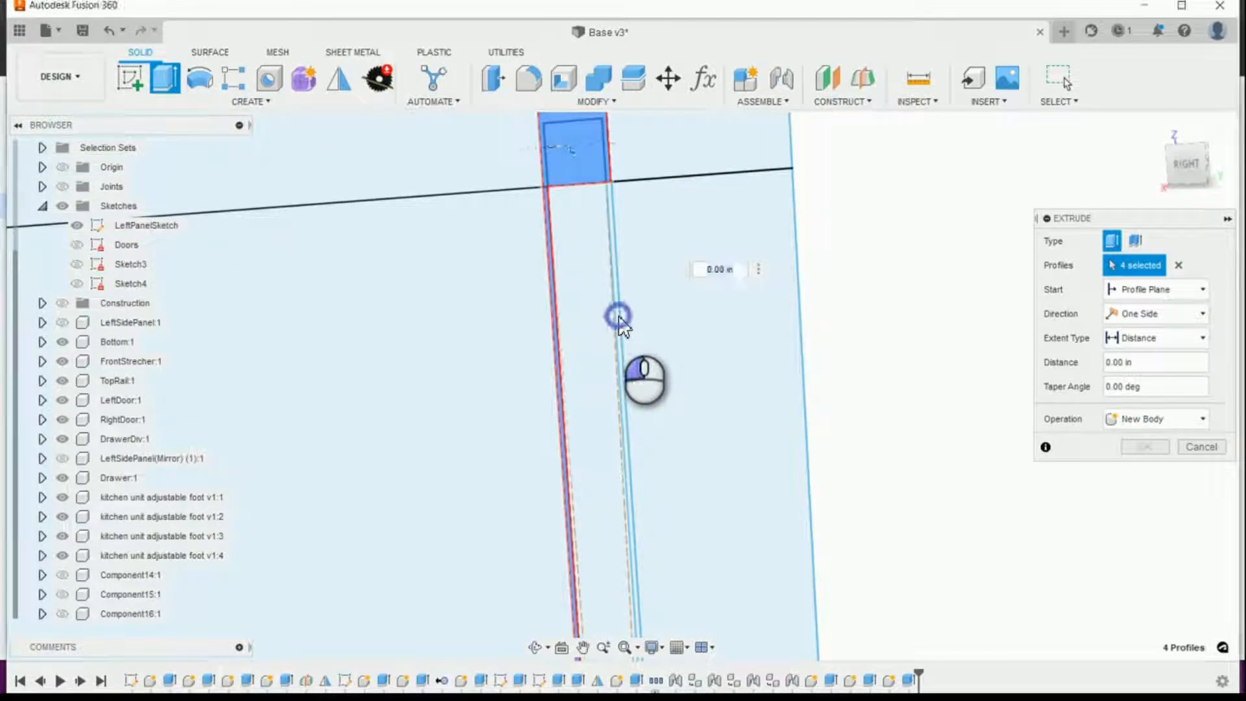
pyautogui.click(617, 319)
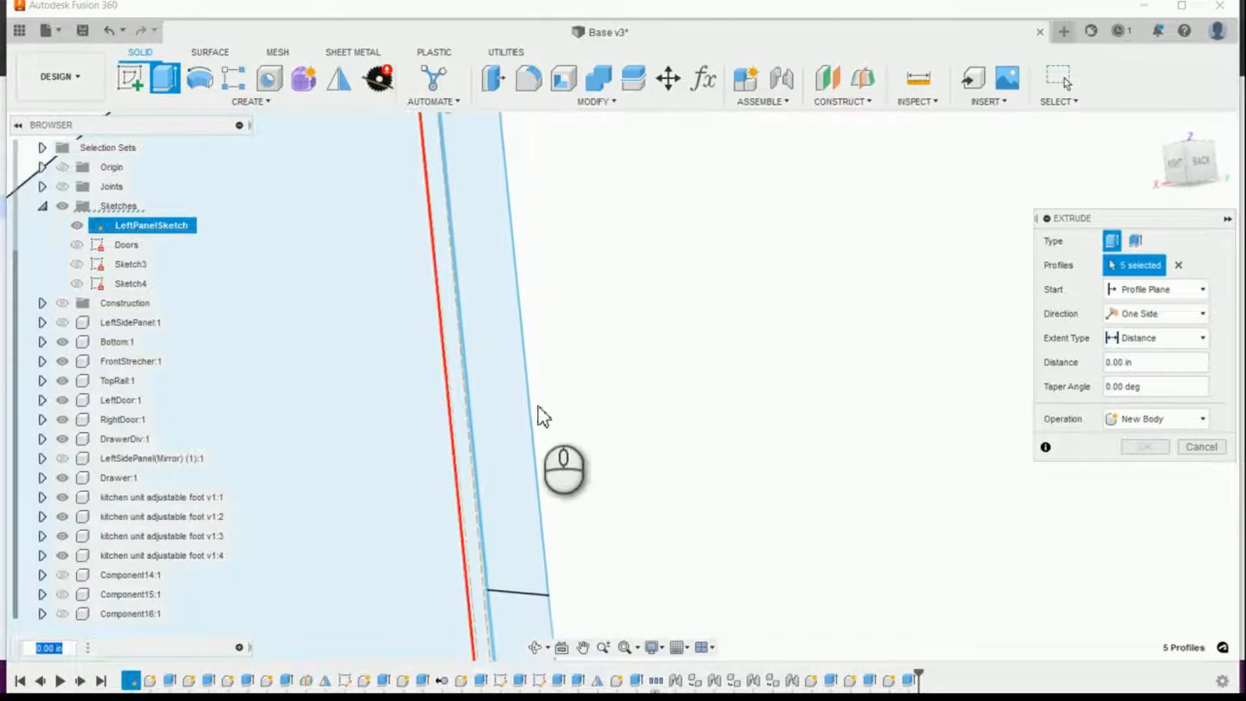
# Step: Add the remaining back panel groove profiles down to the lower rear corner of LeftPanelSketch to the extrusion
pyautogui.keyDown('shift'); pyautogui.moveTo(461, 549); pyautogui.dragTo(520, 555, button='middle'); pyautogui.keyUp('shift')
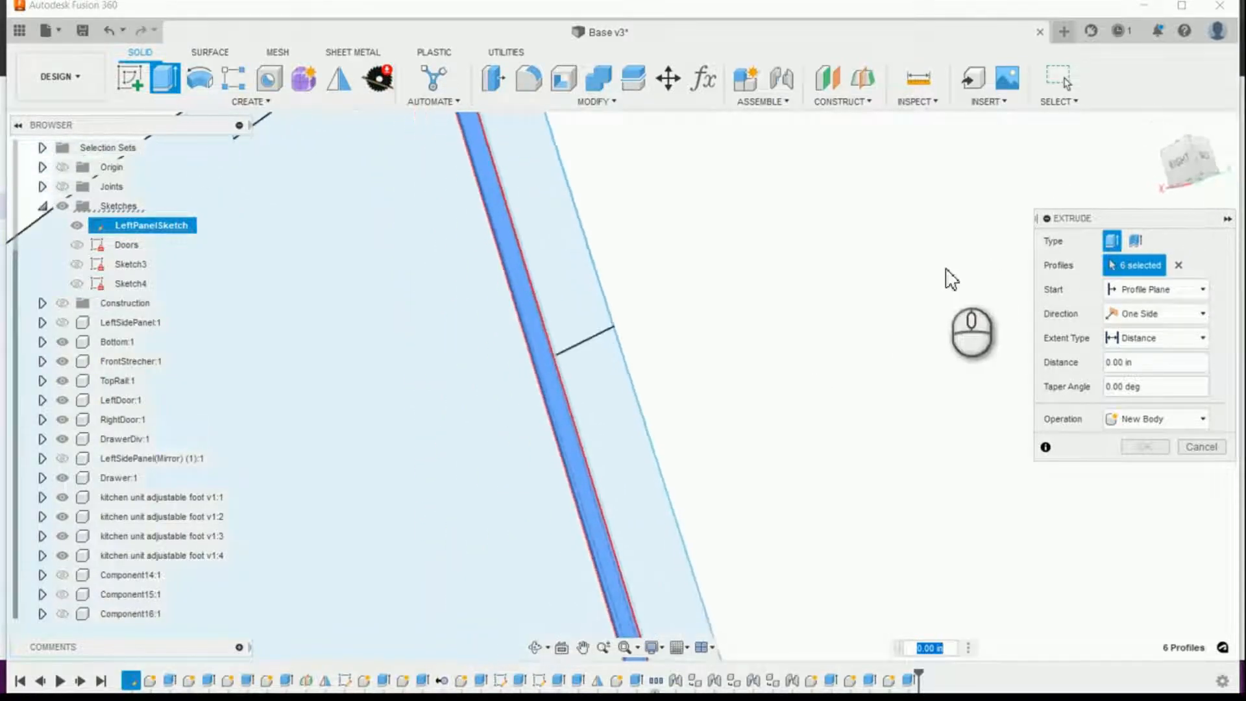
pyautogui.moveTo(791, 505)
pyautogui.keyDown('shift'); pyautogui.mouseDown(button='middle')
pyautogui.moveTo(882, 537)
pyautogui.moveTo(854, 571)
pyautogui.moveTo(739, 641)
pyautogui.moveTo(746, 609)
pyautogui.moveTo(756, 615)
pyautogui.moveTo(738, 593)
pyautogui.moveTo(551, 595)
pyautogui.moveTo(545, 578)
pyautogui.moveTo(634, 605)
pyautogui.mouseUp(button='middle'); pyautogui.keyUp('shift')
pyautogui.scroll(5, 635, 605)
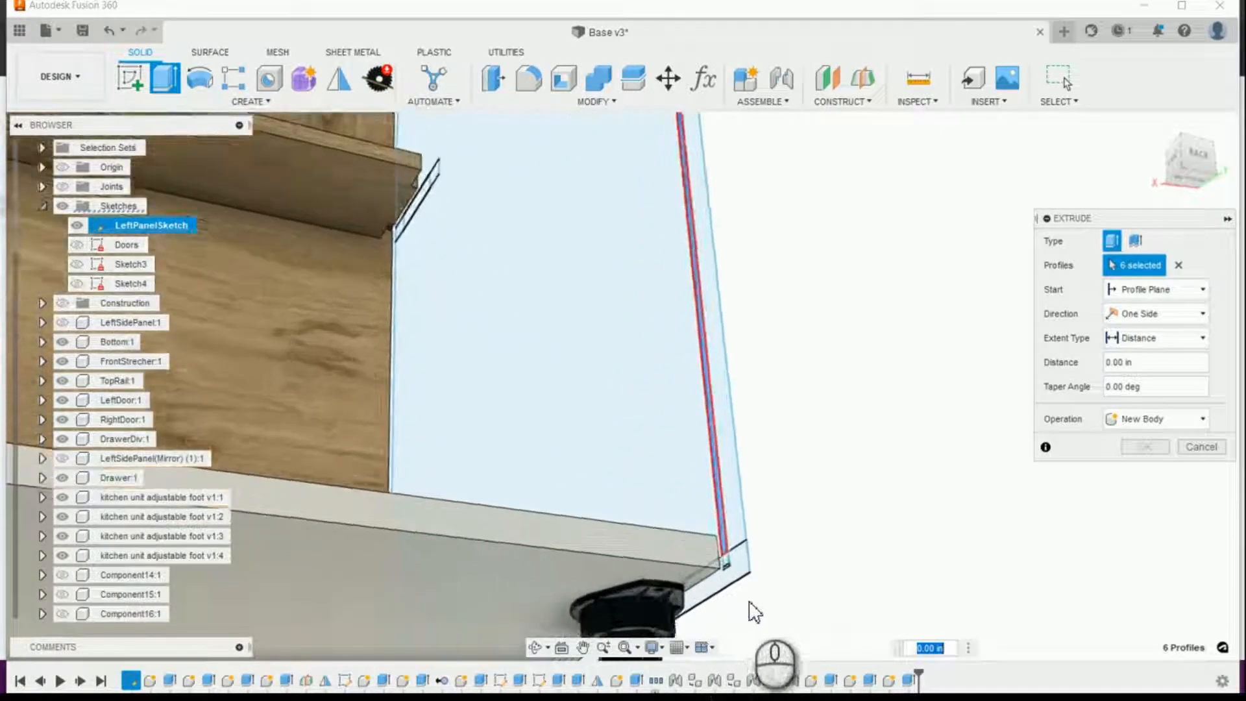
pyautogui.keyDown('shift'); pyautogui.moveTo(752, 594); pyautogui.dragTo(850, 577, button='middle'); pyautogui.keyUp('shift')
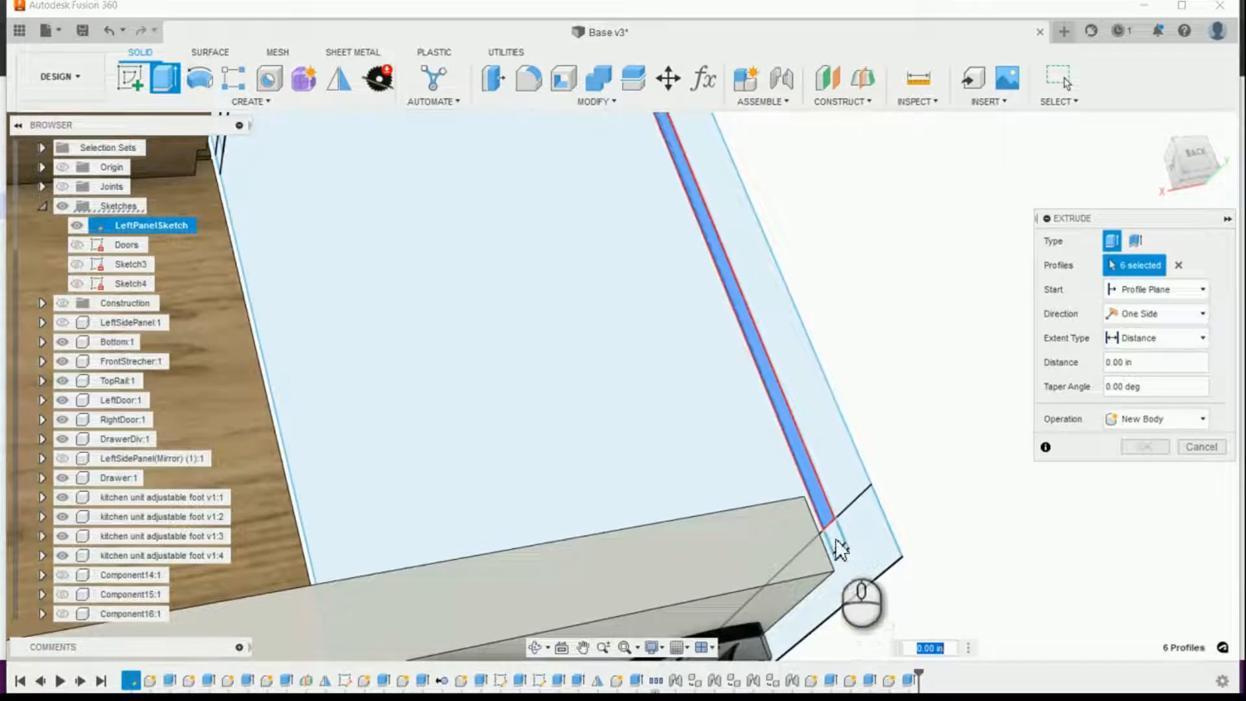
pyautogui.scroll(3, 847, 560)
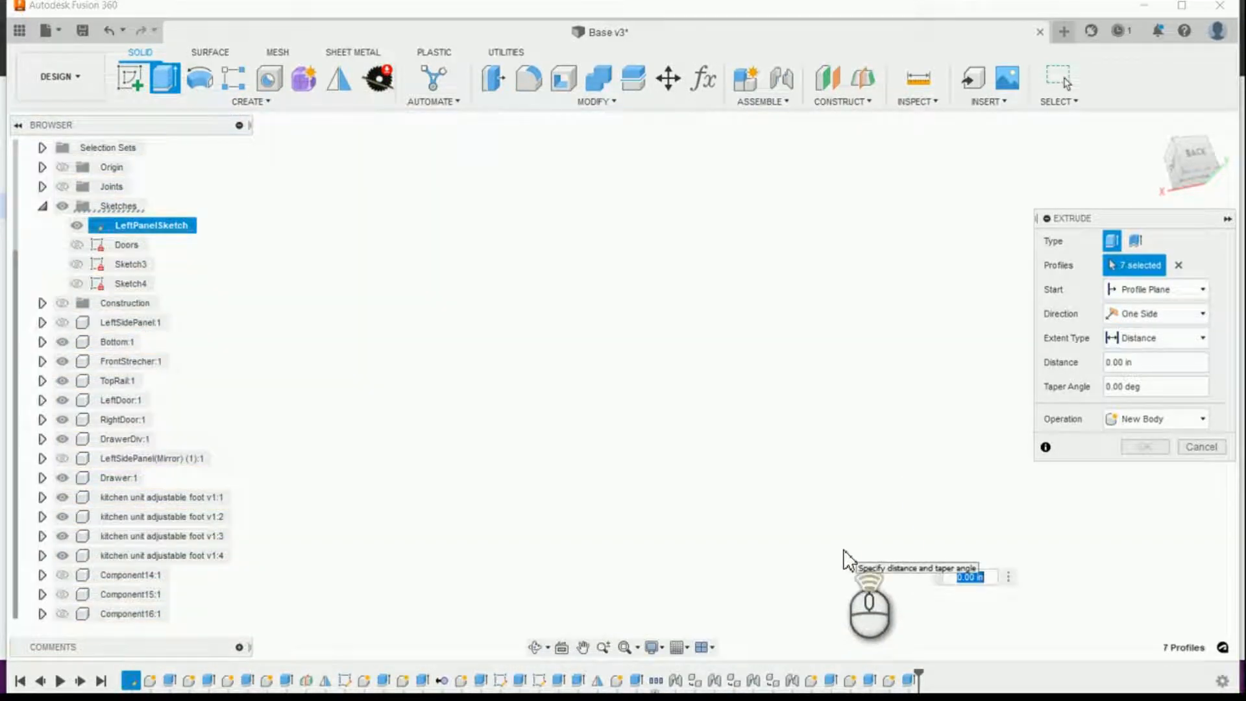
pyautogui.scroll(-2, 848, 559)
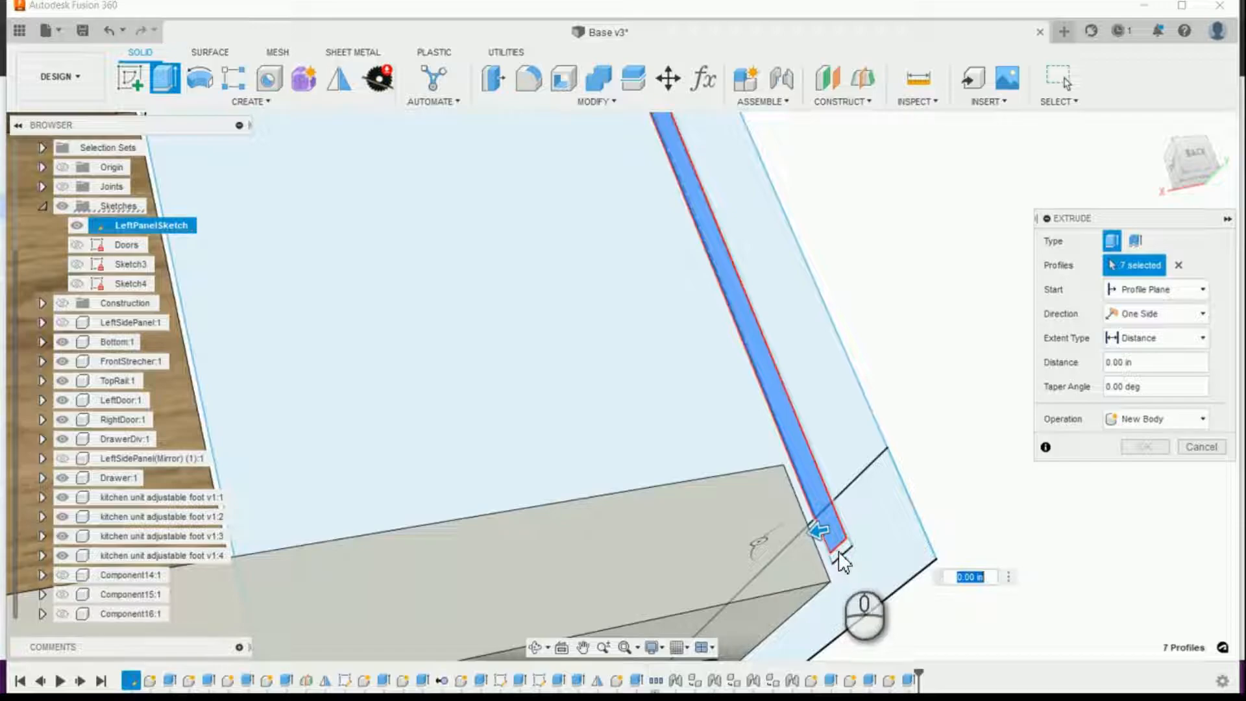
pyautogui.click(840, 553)
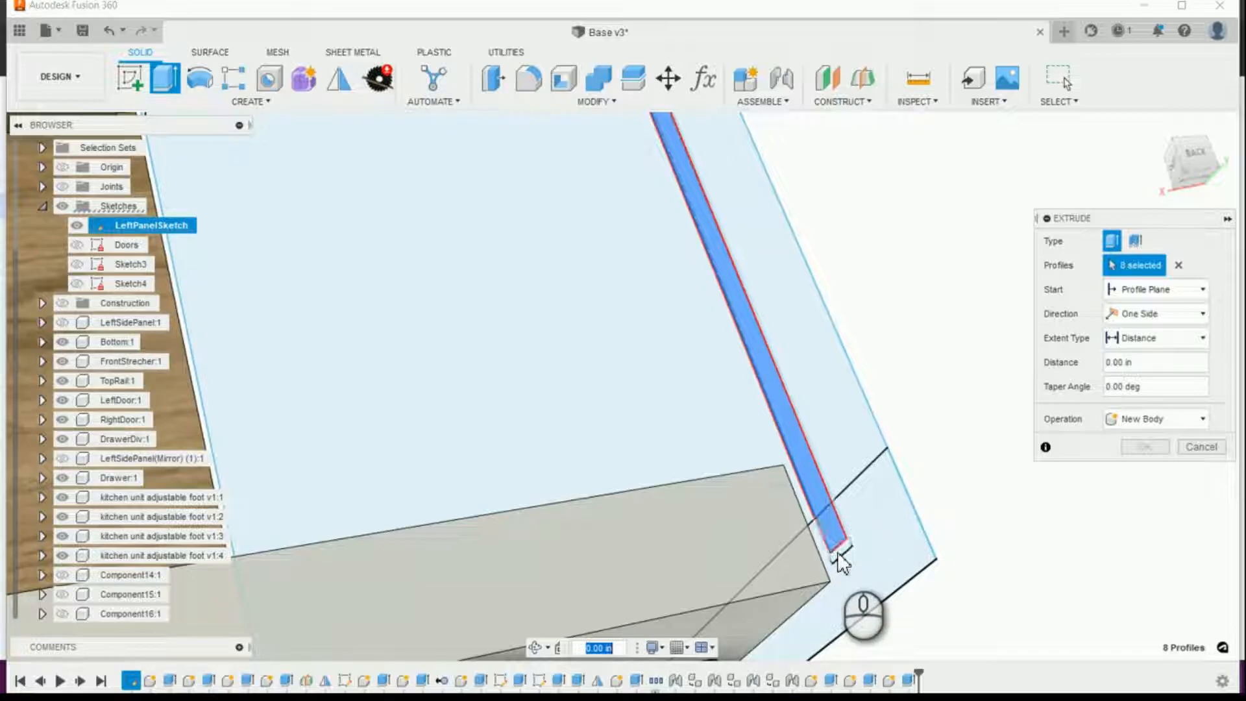
pyautogui.click(838, 552)
pyautogui.scroll(4, 933, 515)
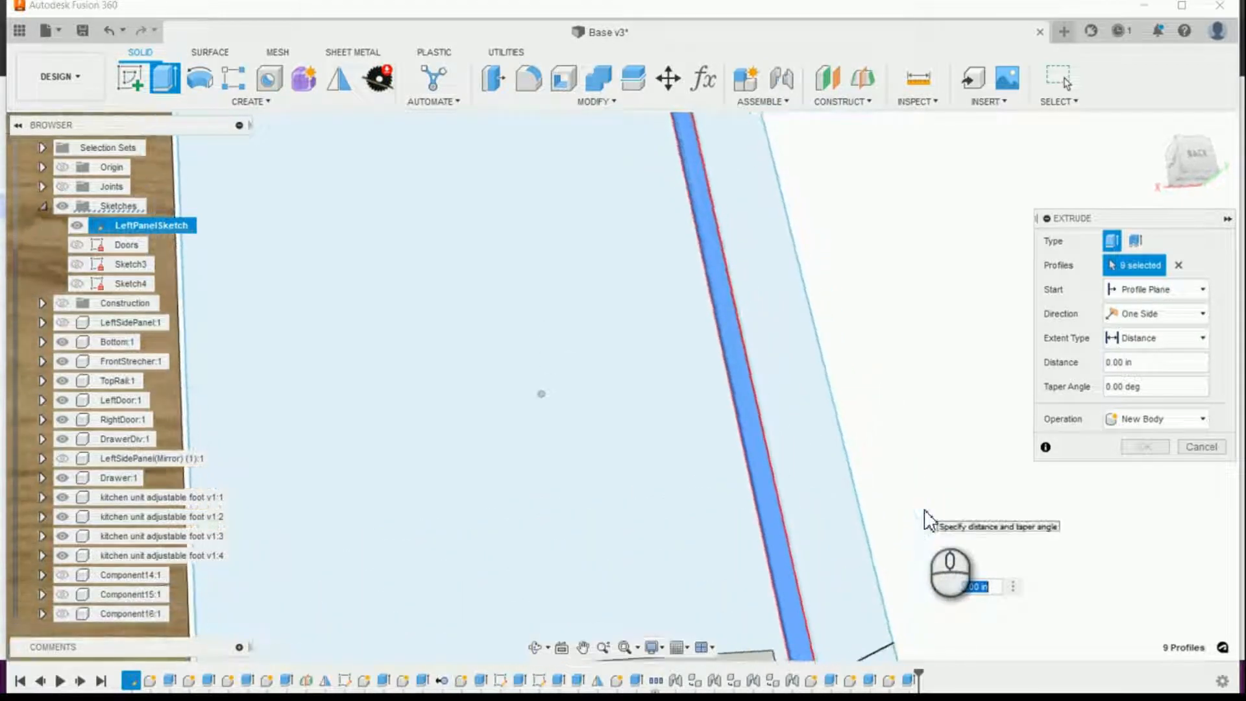
# Step: Start the extrusion at an offset of the cabinet material thickness parameter and cut the shown LeftSidePanel by -BS_DadoDepth
pyautogui.keyDown('shift'); pyautogui.moveTo(902, 510); pyautogui.dragTo(988, 480, button='middle'); pyautogui.keyUp('shift')
pyautogui.click(1006, 448)
pyautogui.moveTo(941, 549)
pyautogui.keyDown('shift'); pyautogui.mouseDown(button='middle')
pyautogui.moveTo(894, 501)
pyautogui.moveTo(948, 481)
pyautogui.moveTo(960, 446)
pyautogui.moveTo(853, 397)
pyautogui.moveTo(858, 367)
pyautogui.moveTo(898, 353)
pyautogui.moveTo(1146, 359)
pyautogui.mouseUp(button='middle'); pyautogui.keyUp('shift')
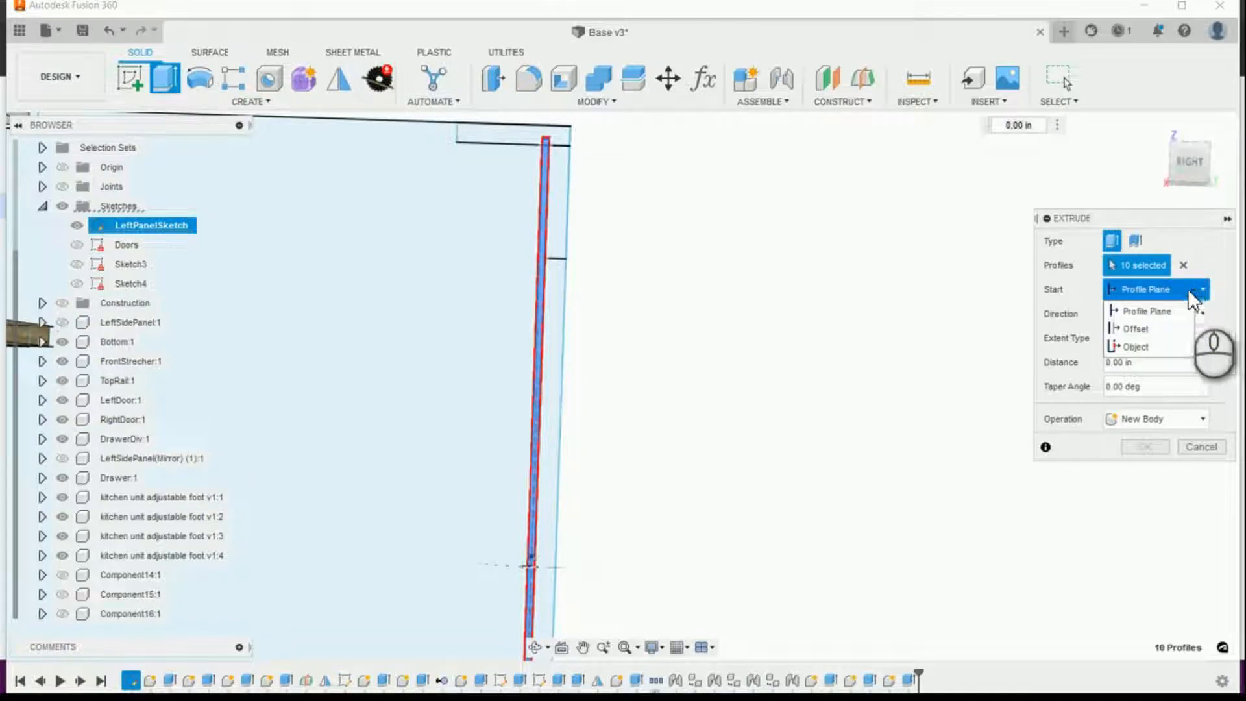
pyautogui.click(1143, 329)
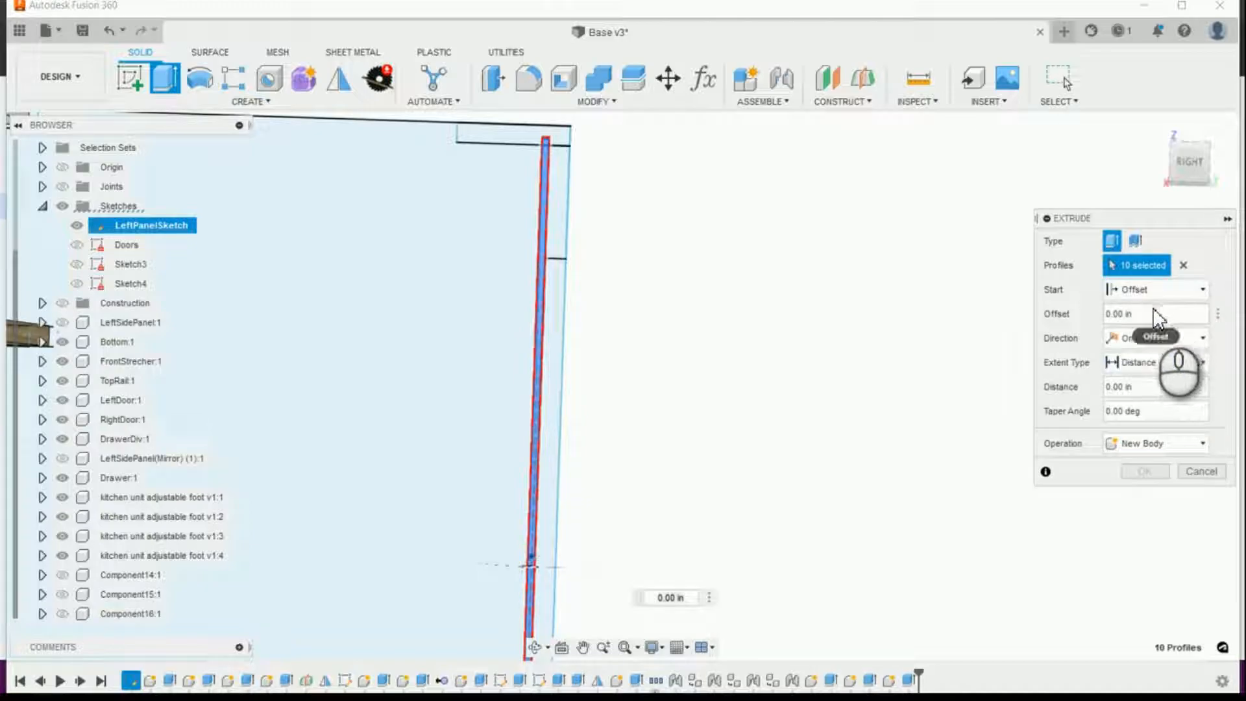
pyautogui.write('ca')
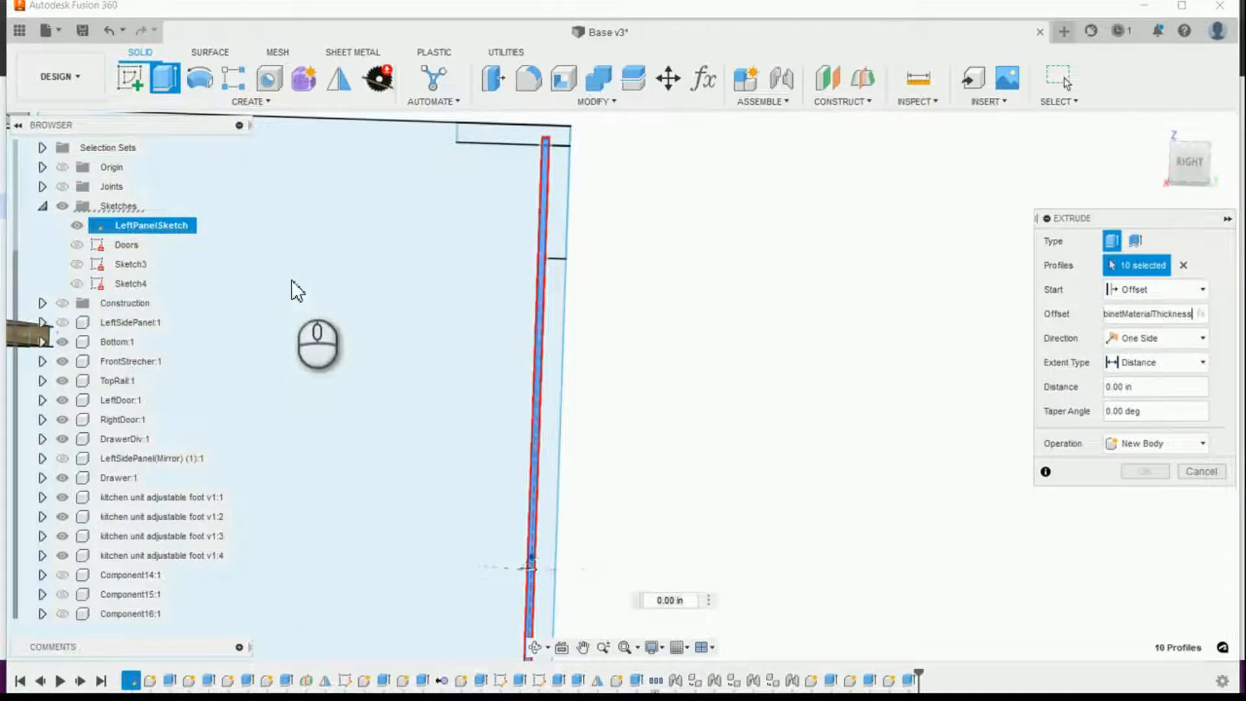
pyautogui.click(64, 323)
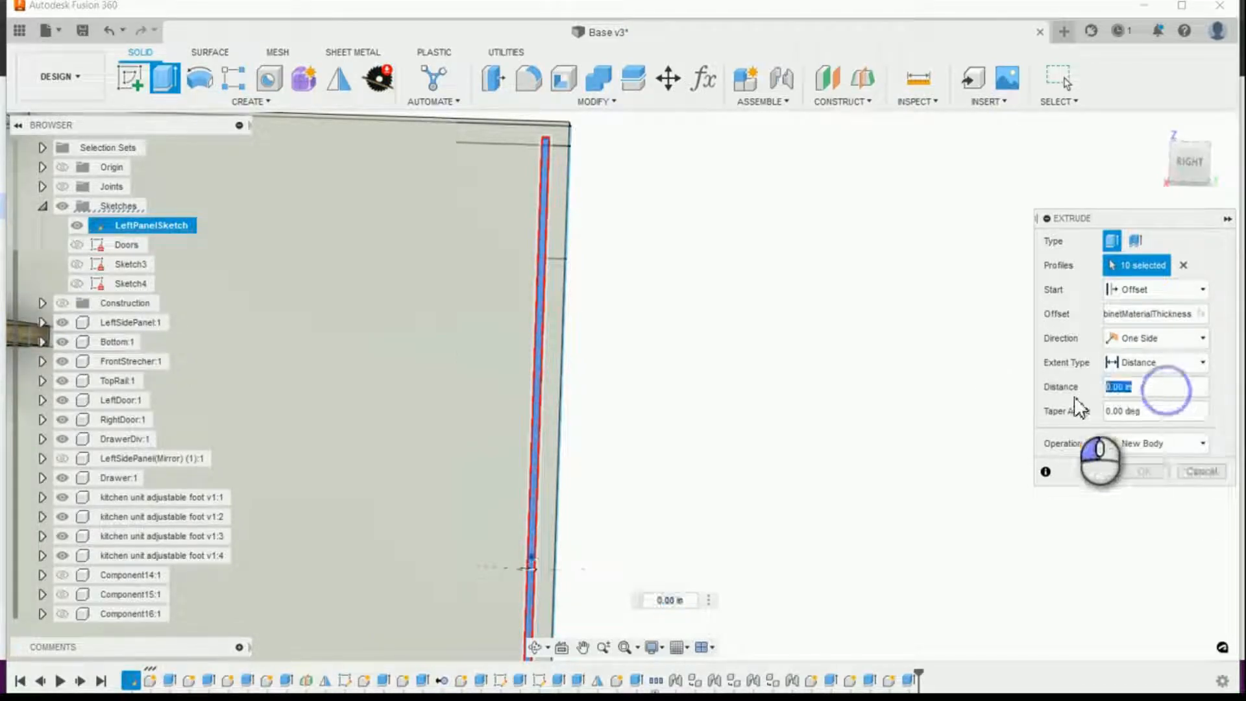
pyautogui.write('-da')
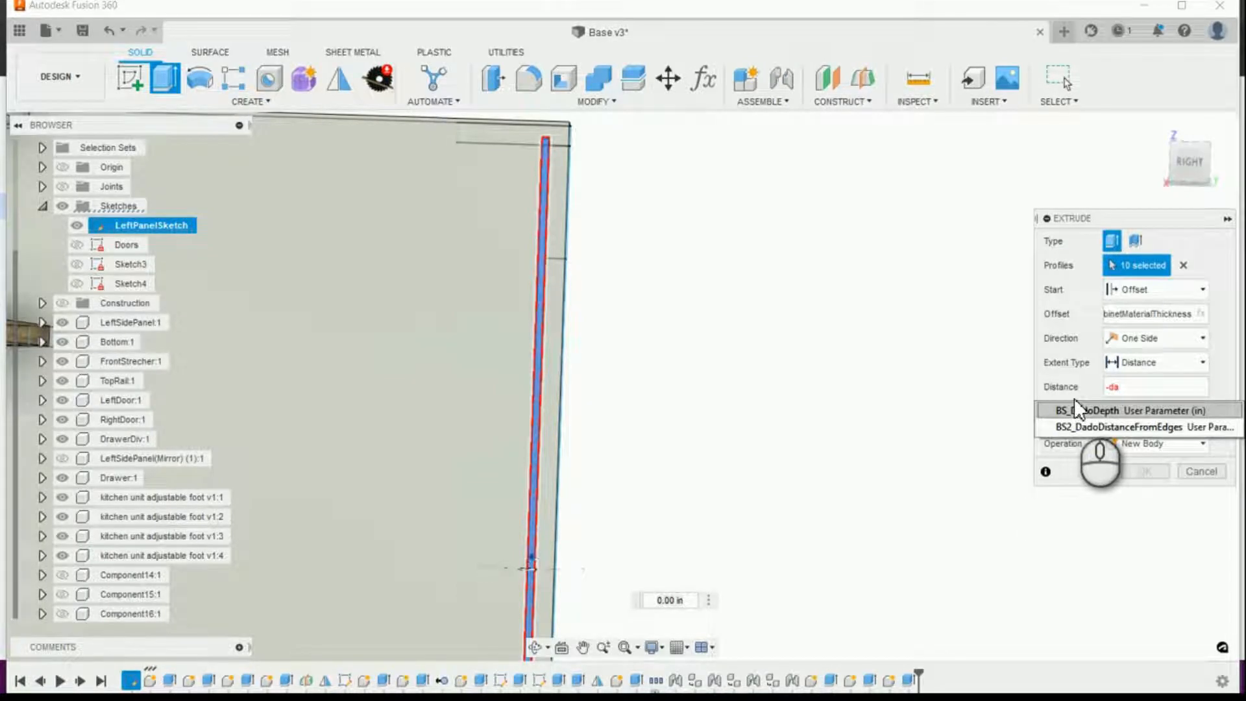
pyautogui.click(1076, 410)
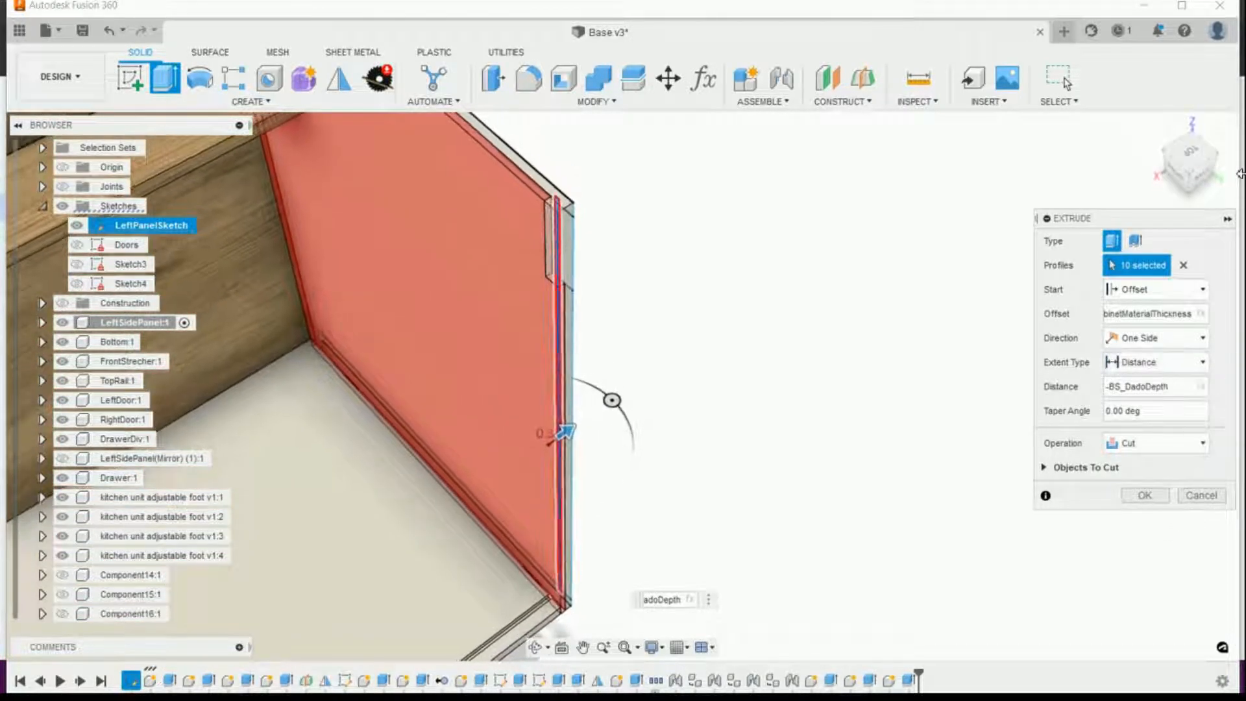
# Step: Deselect the large side panel profile from the cut and try to correct the selection at the upper rear corner
pyautogui.click(1152, 130)
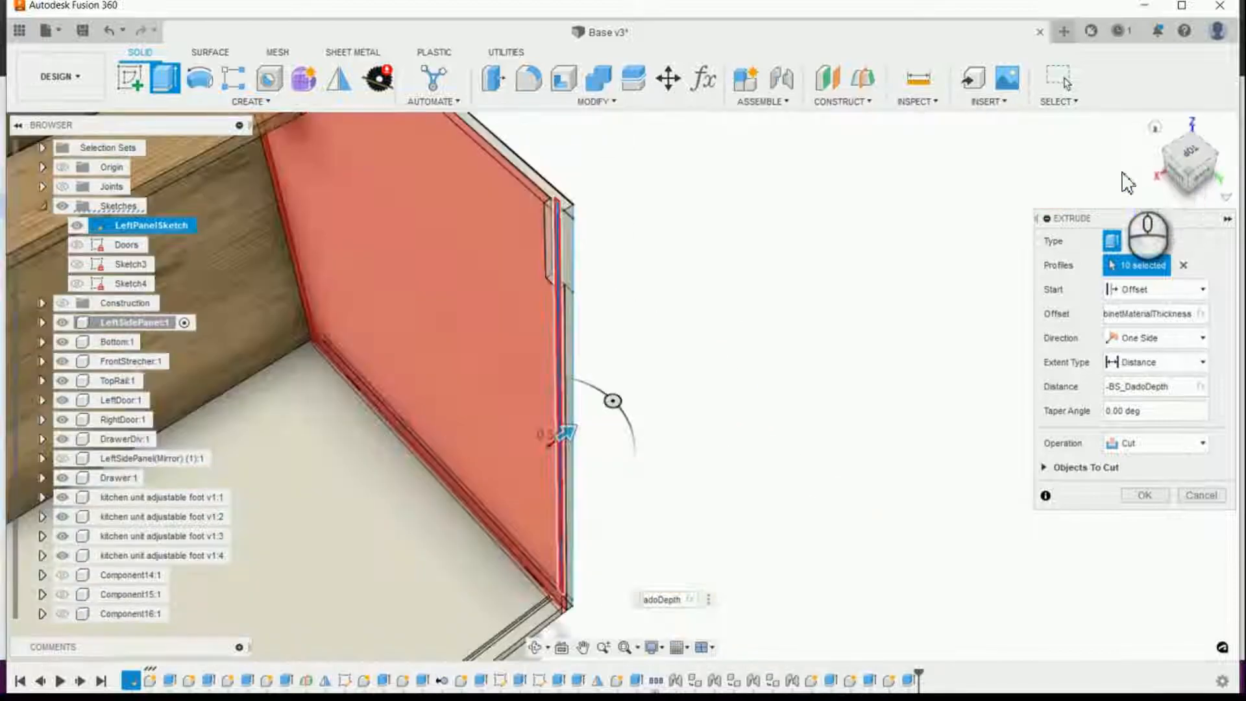
pyautogui.keyDown('shift'); pyautogui.moveTo(688, 258); pyautogui.dragTo(488, 315, button='middle'); pyautogui.keyUp('shift')
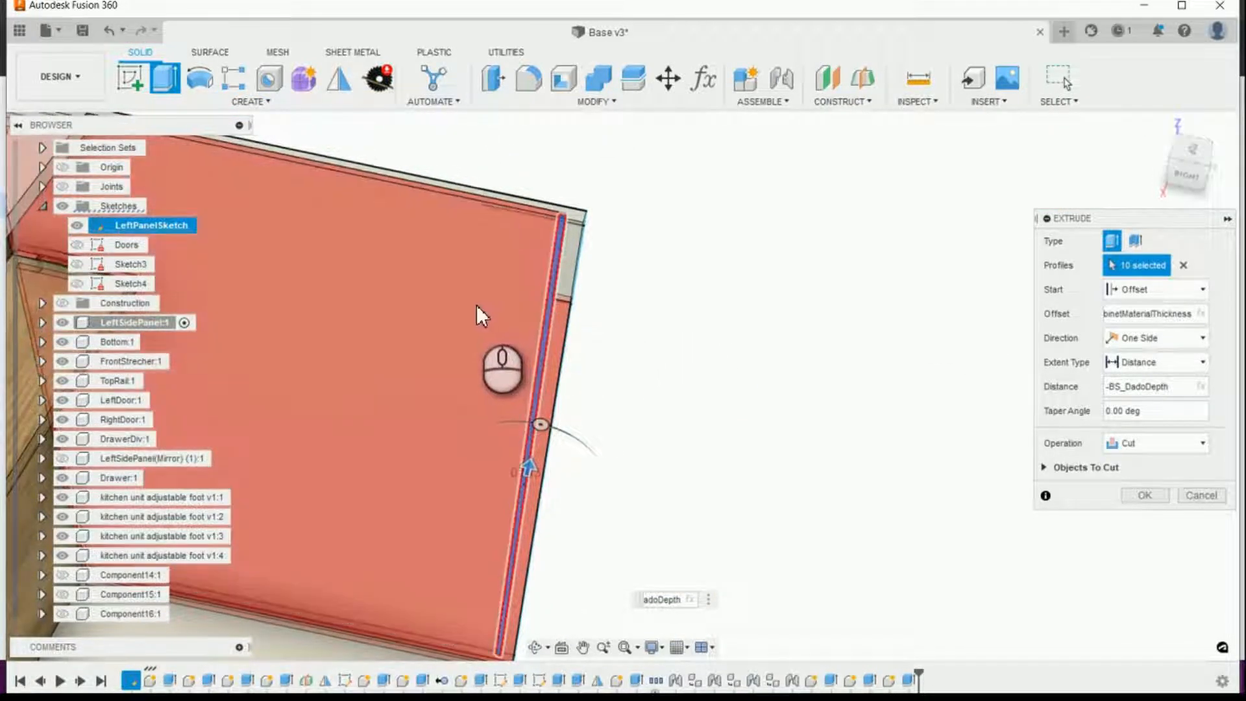
pyautogui.click(476, 305)
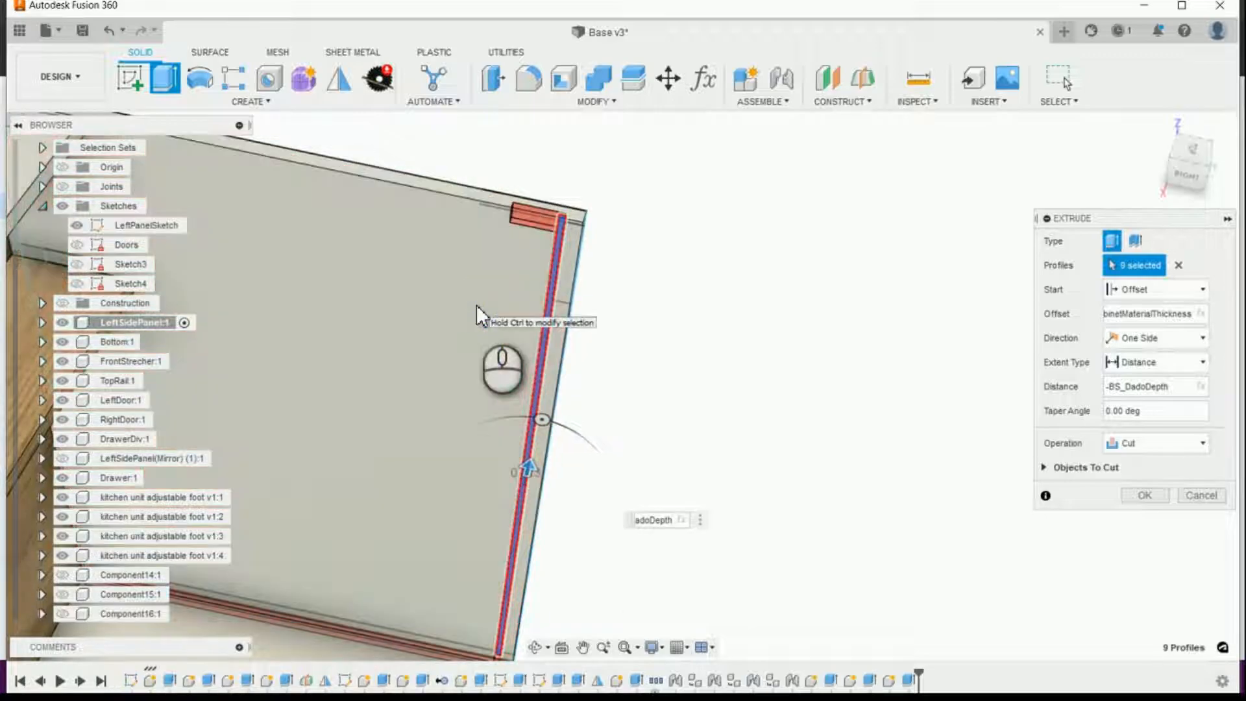
pyautogui.keyDown('shift'); pyautogui.moveTo(543, 220); pyautogui.dragTo(789, 270, button='middle'); pyautogui.keyUp('shift')
pyautogui.scroll(3, 512, 211)
pyautogui.click(538, 248)
pyautogui.keyDown('shift'); pyautogui.moveTo(537, 247); pyautogui.dragTo(571, 251, button='middle'); pyautogui.keyUp('shift')
pyautogui.click(533, 288)
pyautogui.keyDown('shift'); pyautogui.moveTo(552, 298); pyautogui.dragTo(557, 261, button='middle'); pyautogui.keyUp('shift')
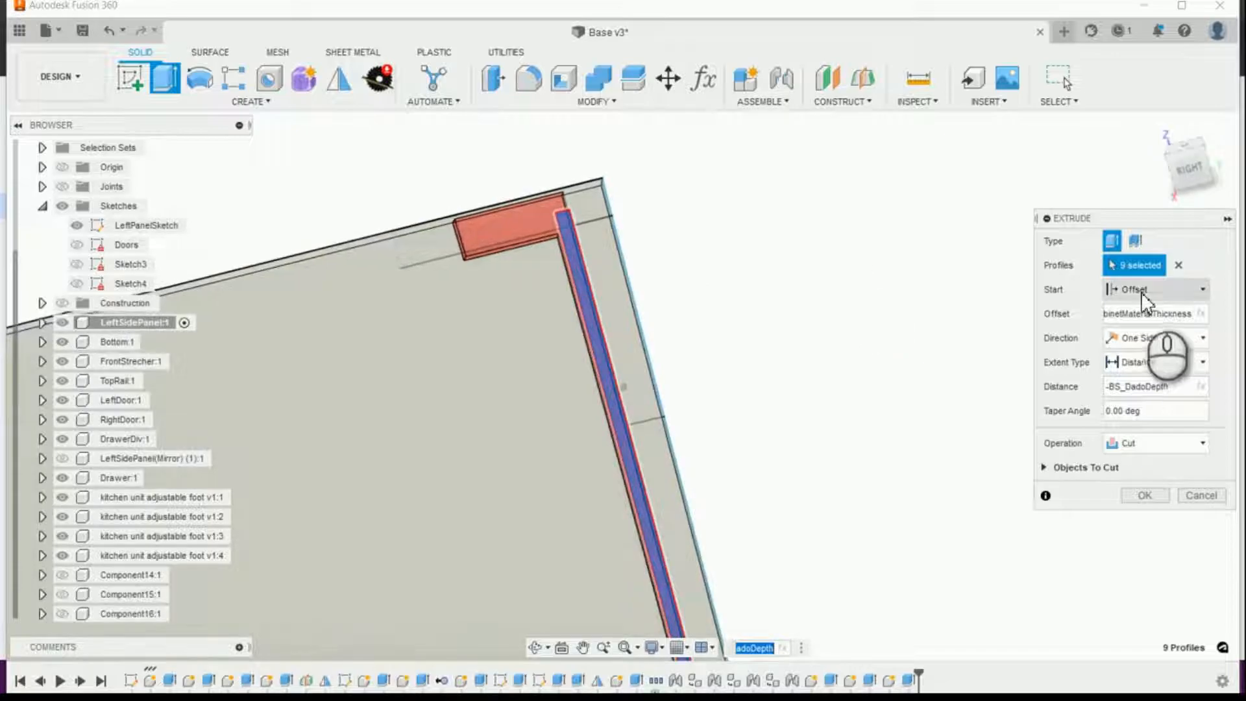
# Step: Clear all profiles from the extrusion and hide the LeftSidePanel component to expose the groove profiles of LeftPanelSketch
pyautogui.click(1180, 265)
pyautogui.keyDown('shift'); pyautogui.moveTo(753, 344); pyautogui.dragTo(1225, 136, button='middle'); pyautogui.keyUp('shift')
pyautogui.click(1157, 129)
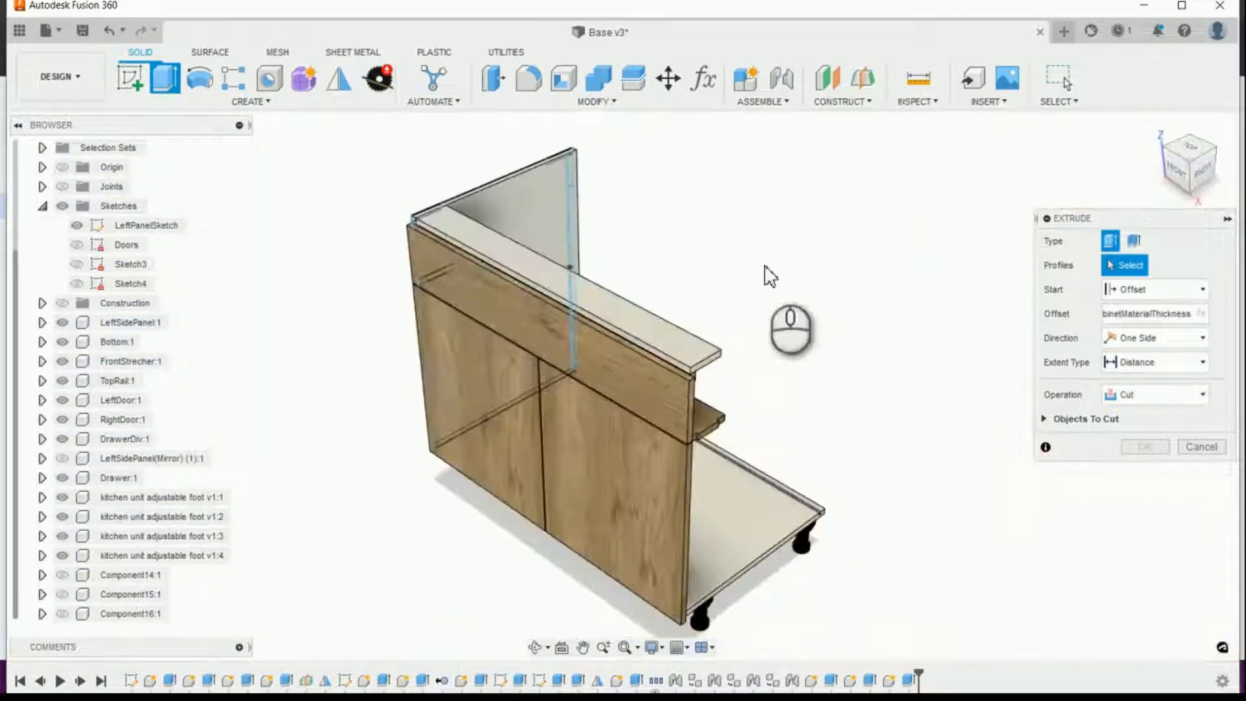
pyautogui.scroll(5, 612, 222)
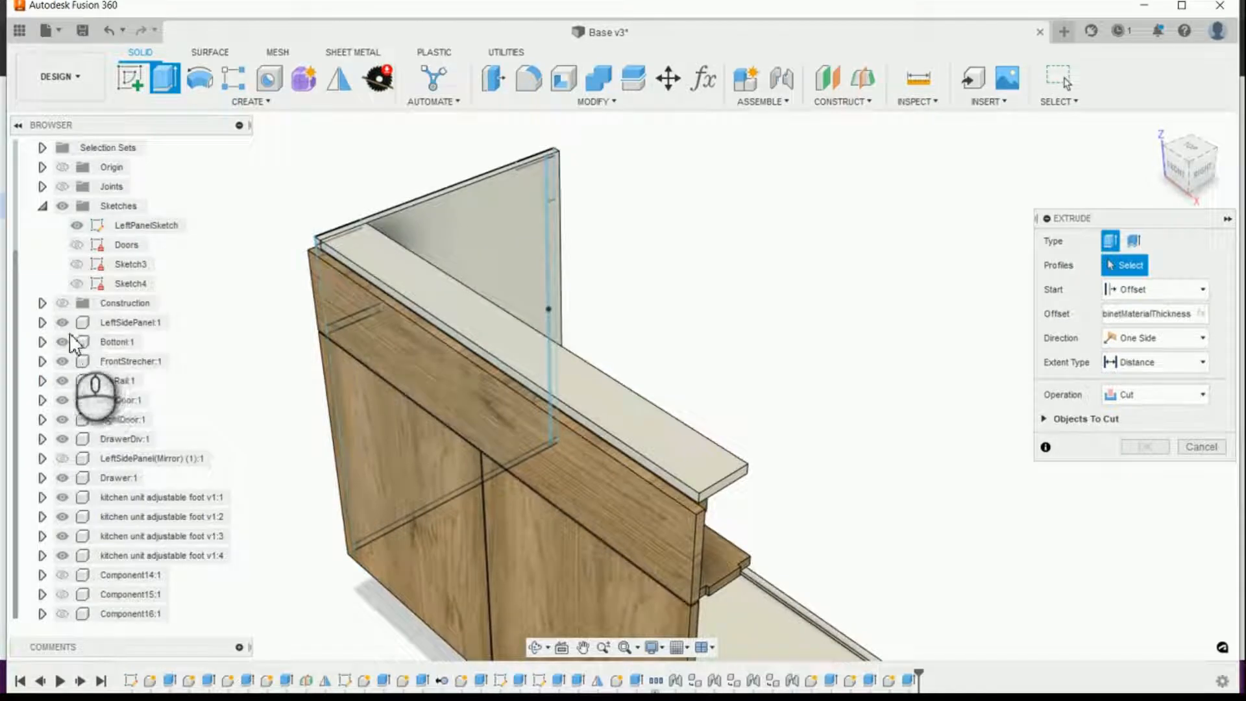
pyautogui.click(62, 323)
pyautogui.scroll(8, 746, 183)
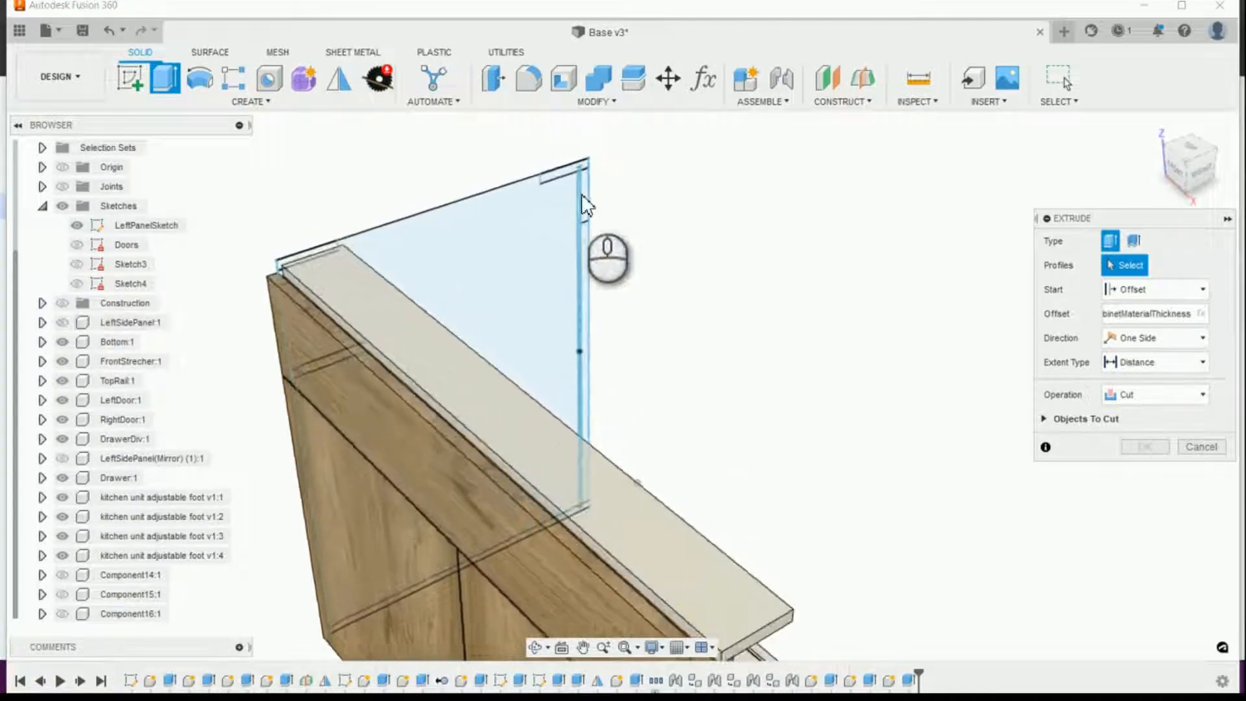
pyautogui.moveTo(753, 168); pyautogui.dragTo(672, 505, button='middle')
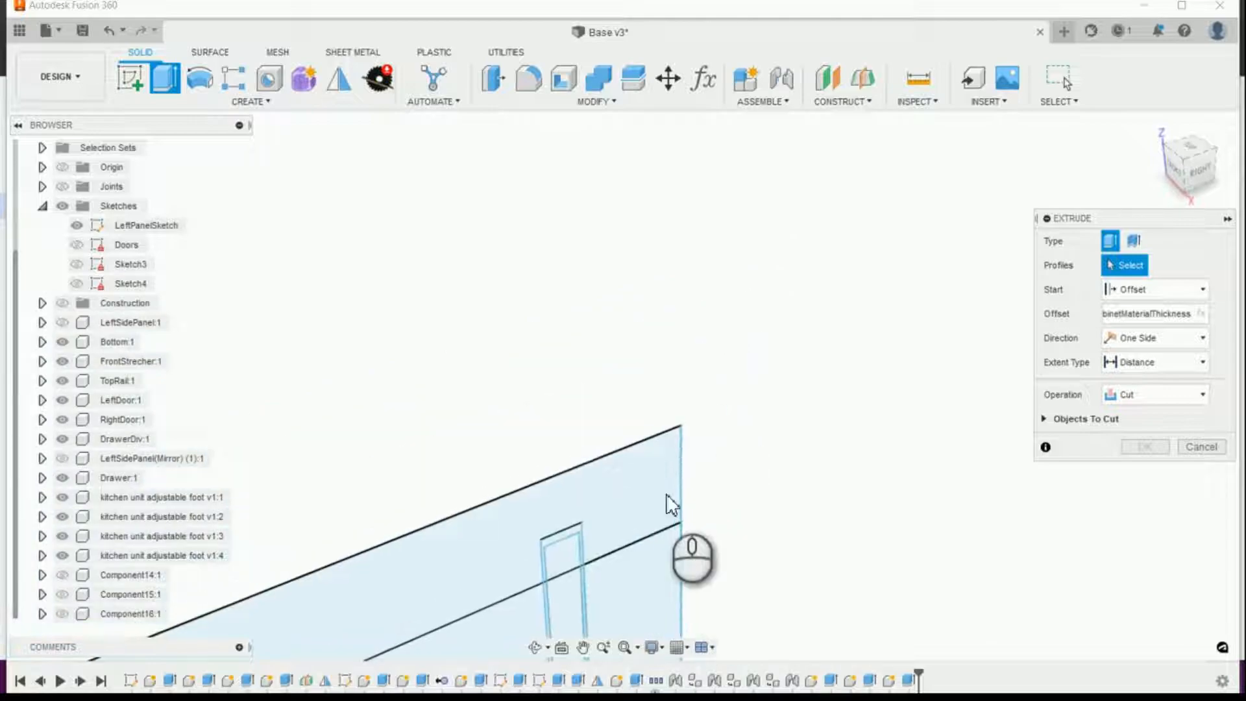
# Step: Select the back panel groove profiles at the upper rear of LeftPanelSketch for the extrusion, including the narrow strips along the groove edges
pyautogui.click(564, 538)
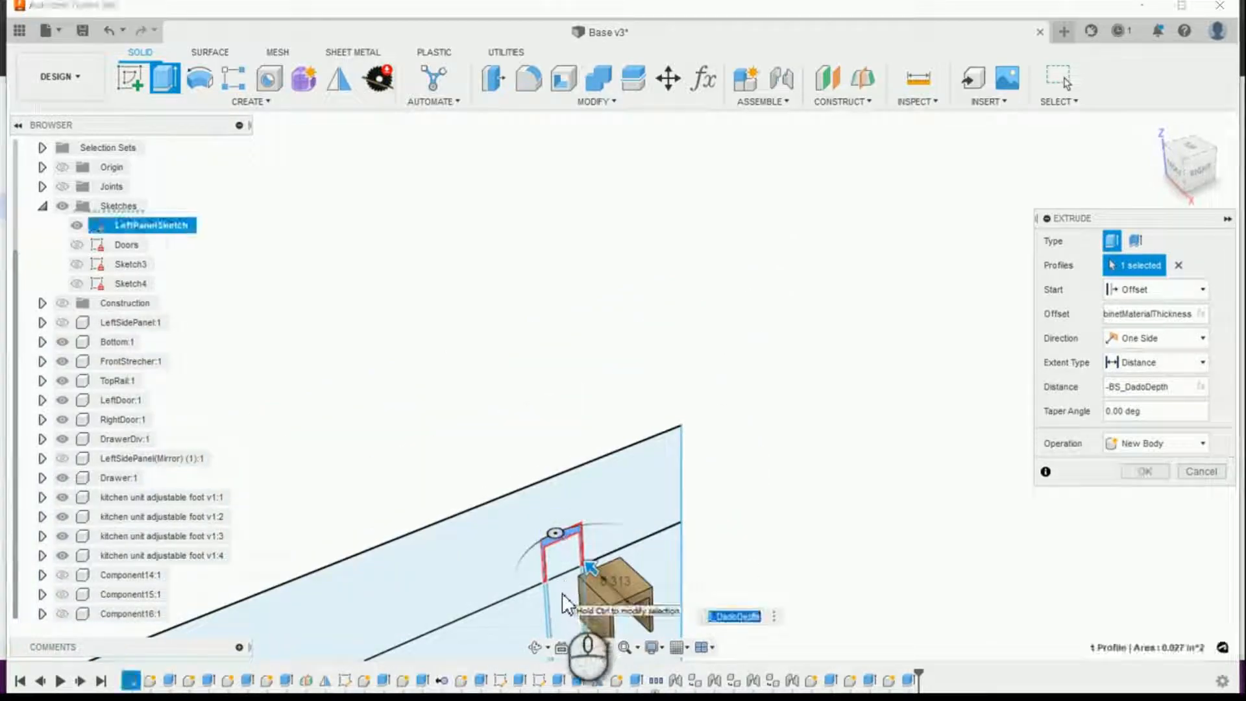
pyautogui.click(562, 593)
pyautogui.moveTo(562, 593); pyautogui.dragTo(559, 468, button='middle')
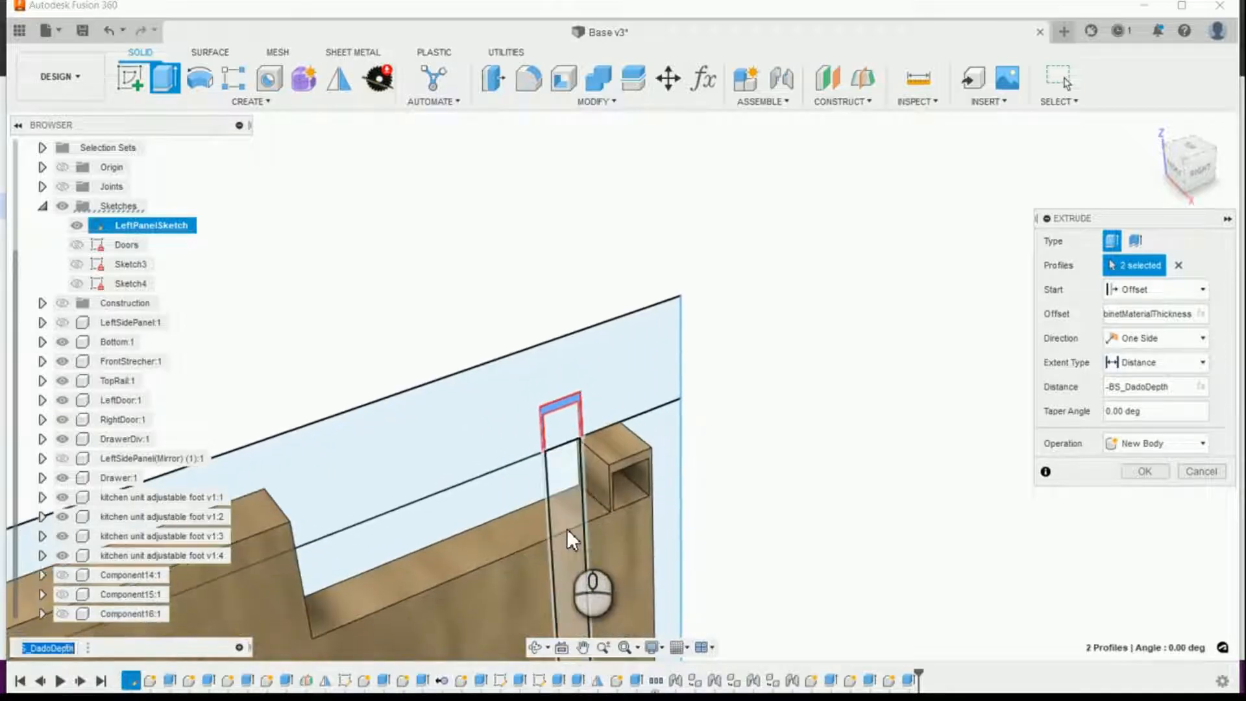
pyautogui.click(560, 468)
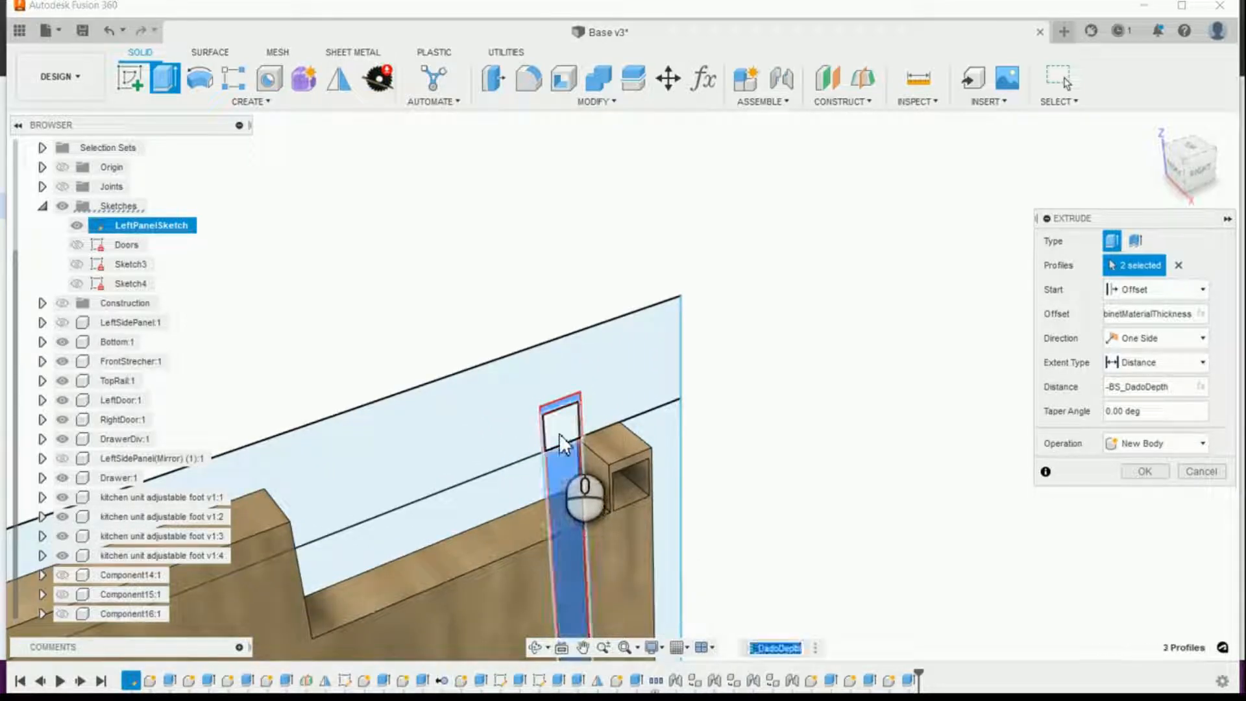
pyautogui.click(596, 470)
pyautogui.scroll(5, 596, 472)
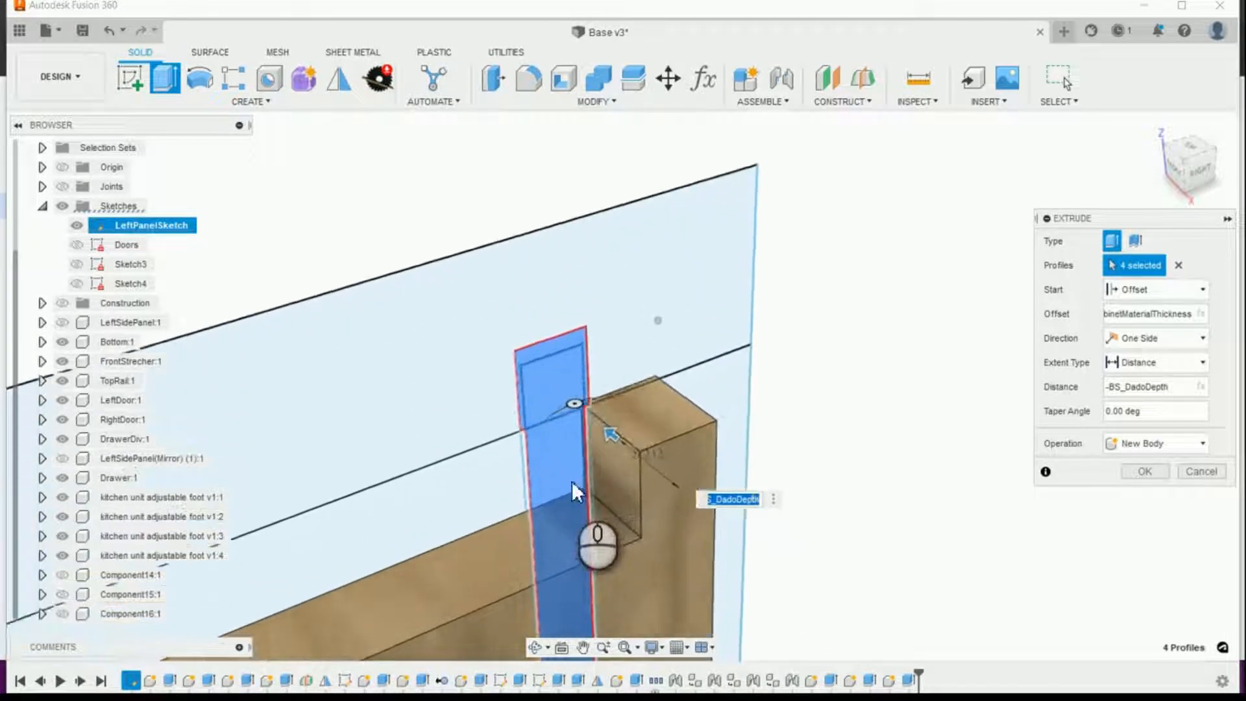
pyautogui.click(496, 462)
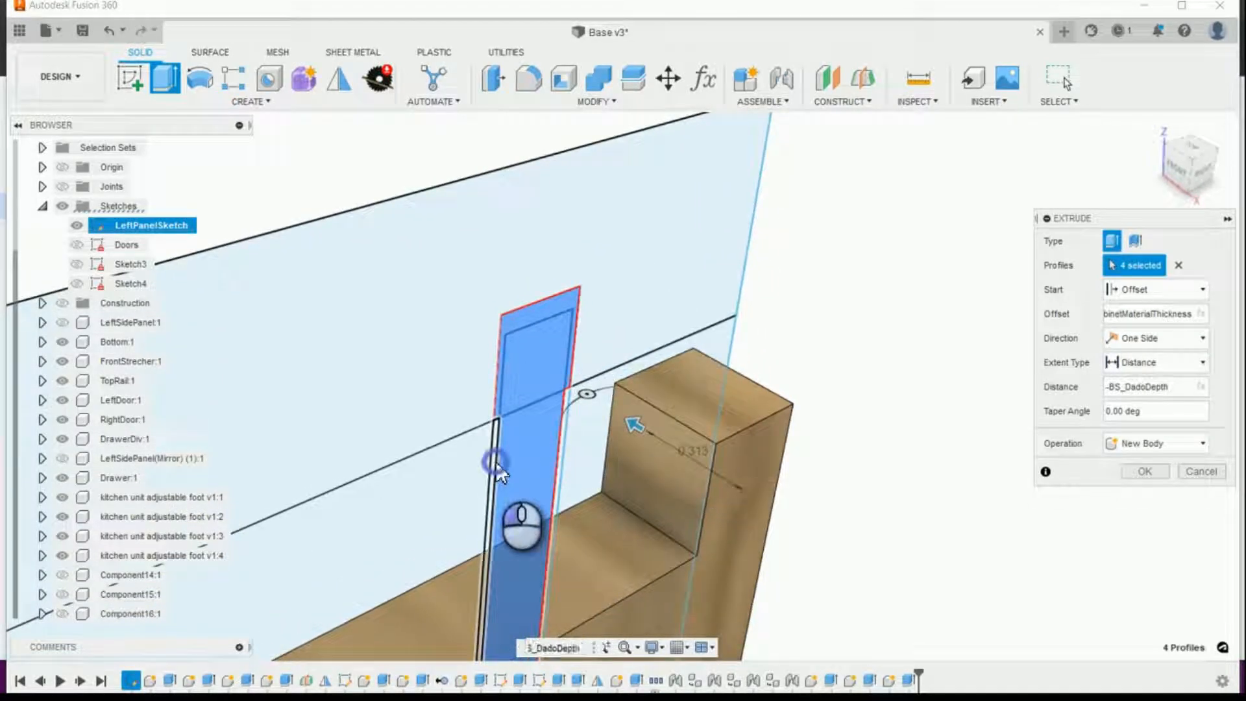
pyautogui.click(566, 446)
pyautogui.scroll(5, 663, 450)
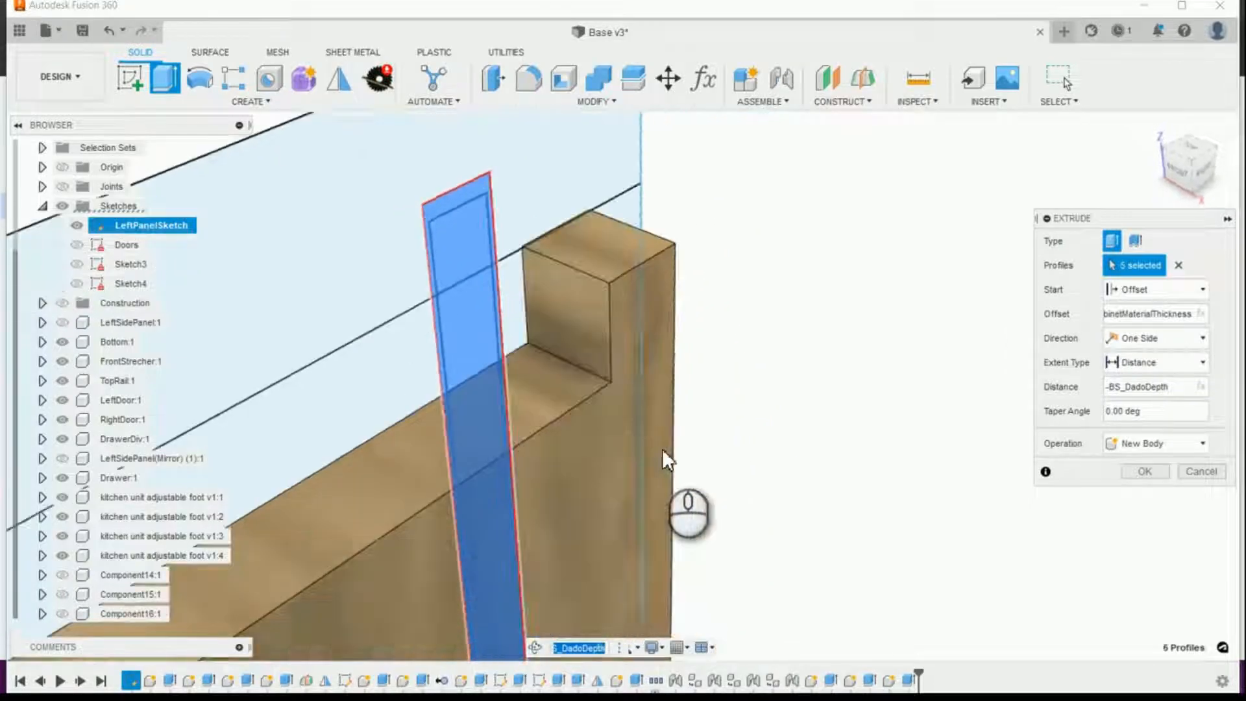
# Step: Hide the Bottom component and add the remaining groove profiles at the lower rear end of LeftPanelSketch to the extrusion
pyautogui.scroll(-5, 662, 449)
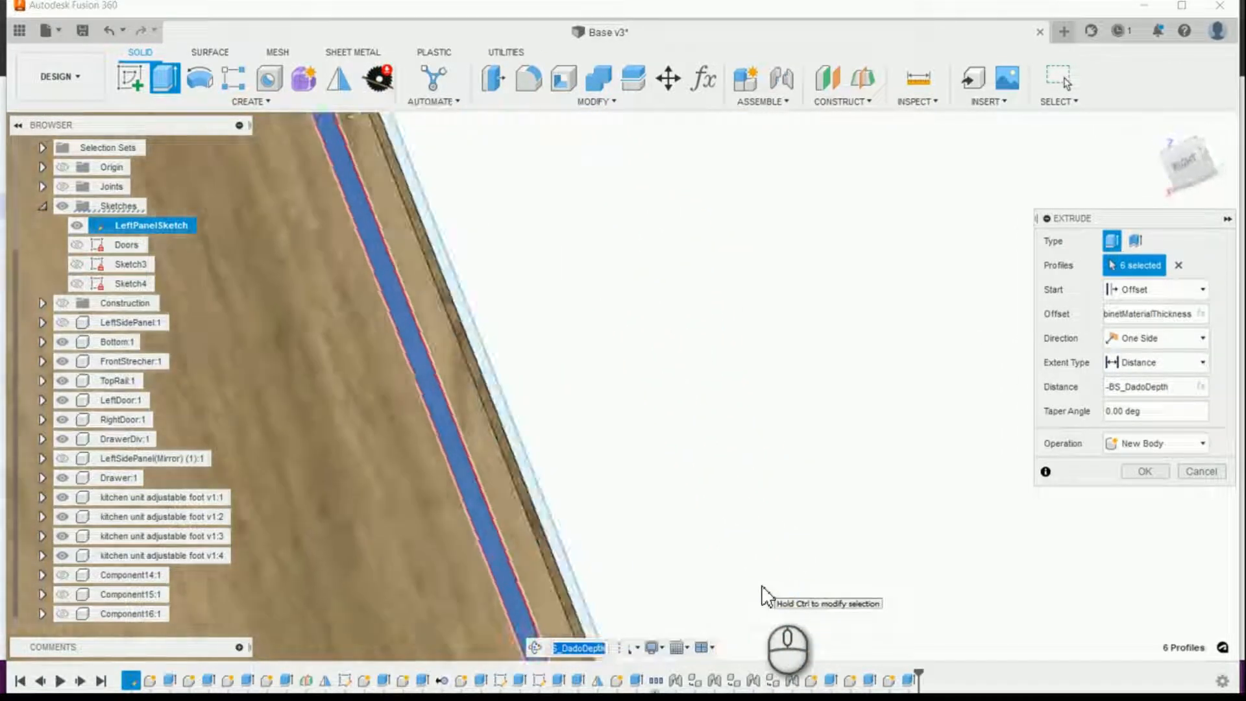
pyautogui.click(1158, 128)
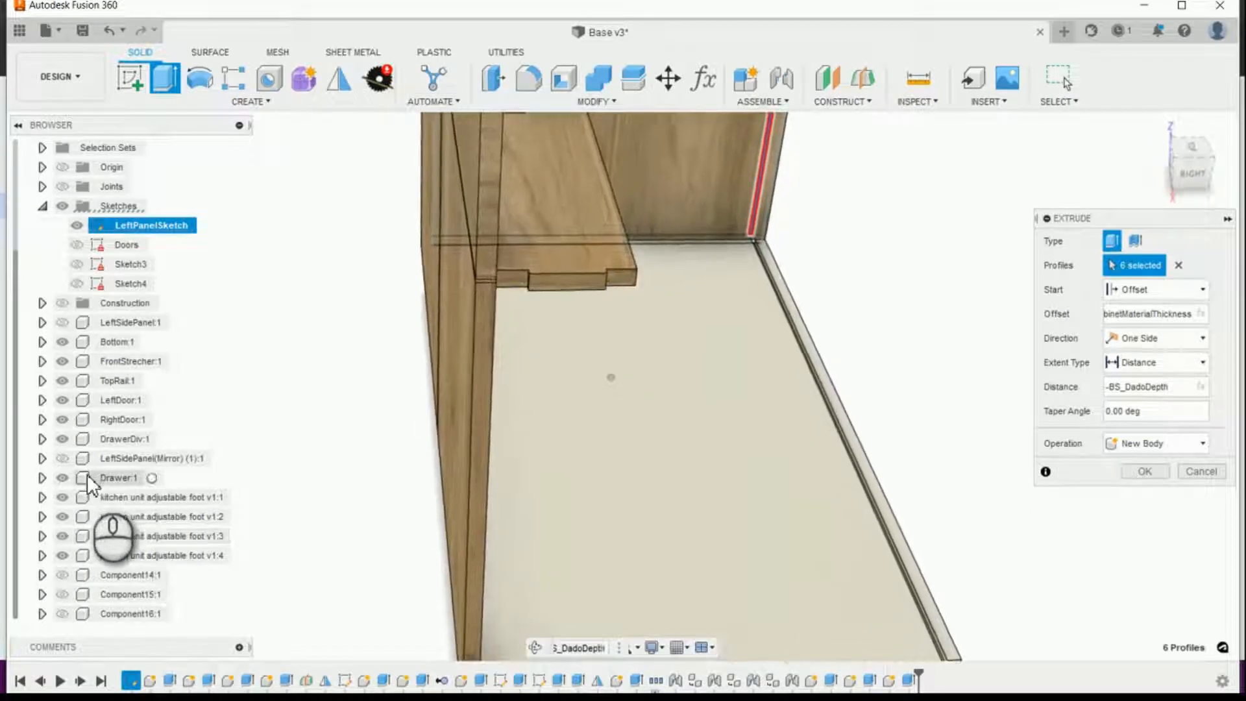
pyautogui.click(60, 342)
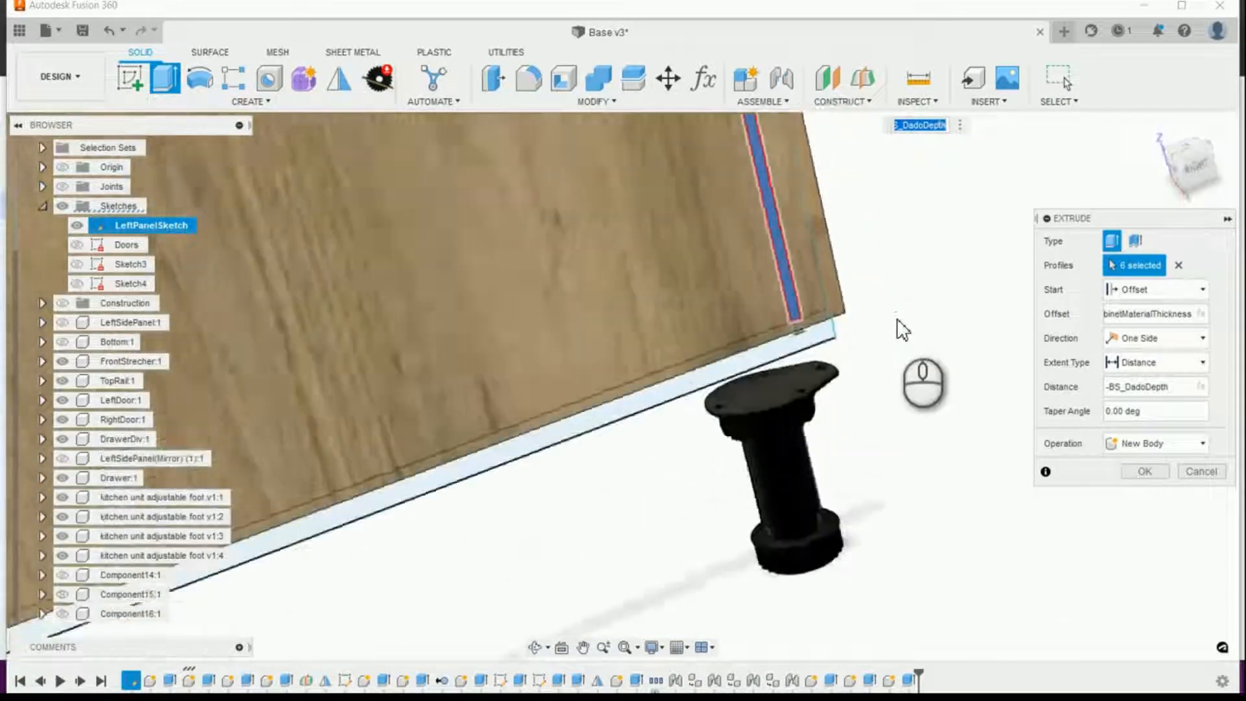
pyautogui.scroll(5, 781, 491)
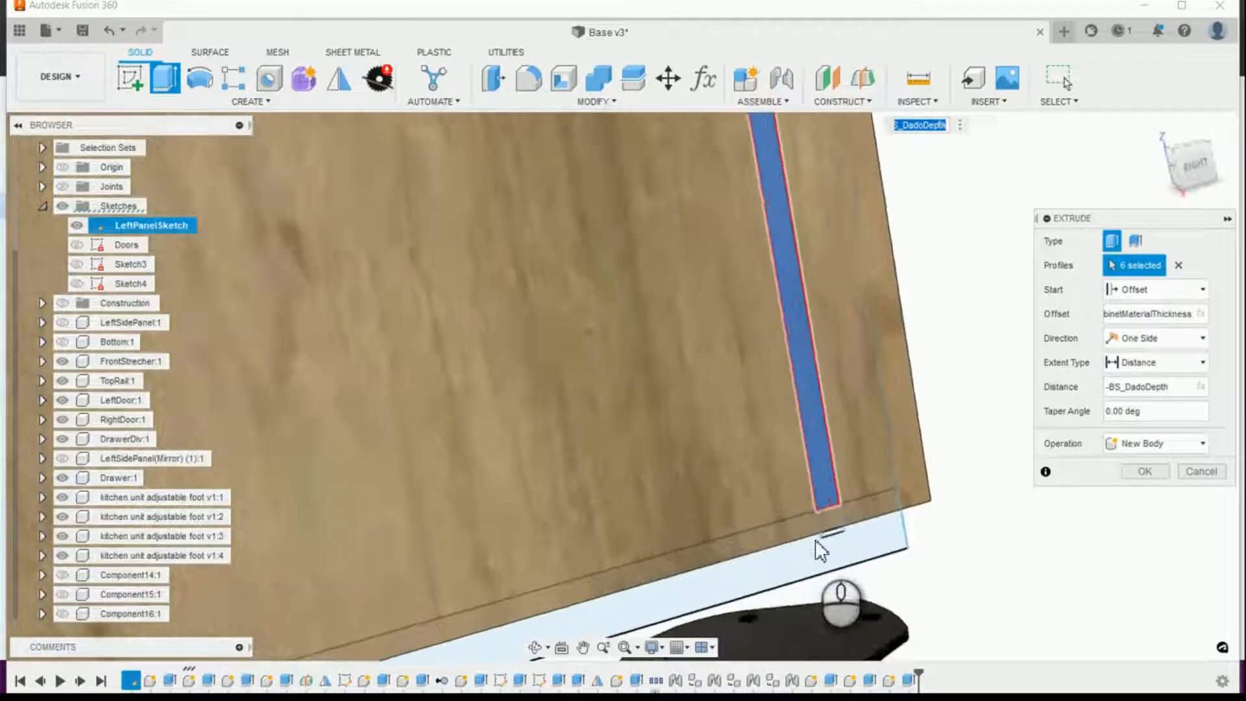
pyautogui.scroll(3, 872, 440)
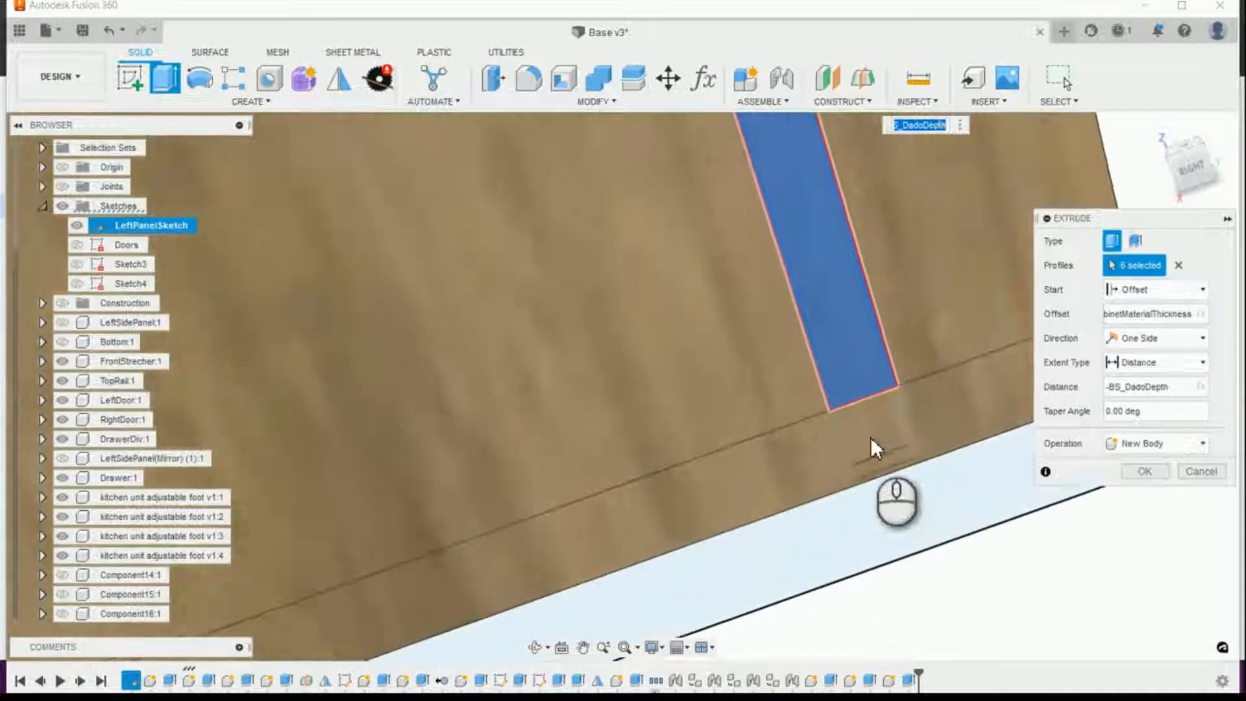
pyautogui.click(879, 446)
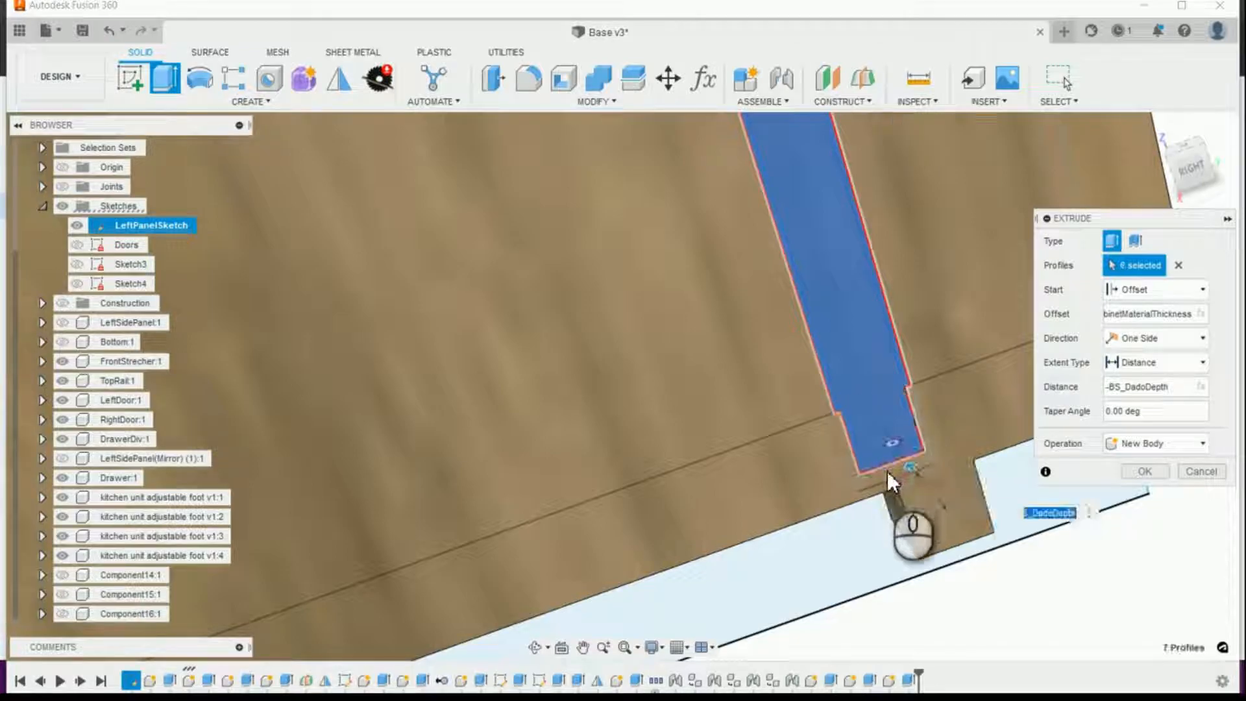
pyautogui.click(882, 473)
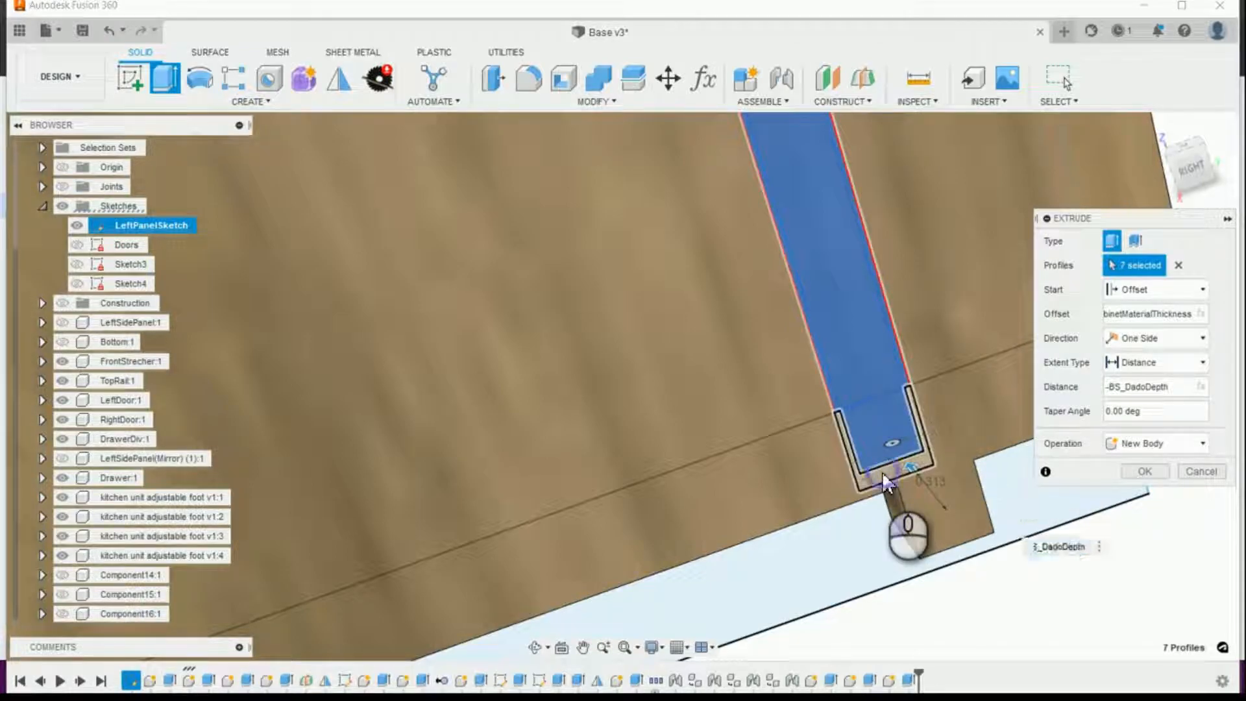
pyautogui.scroll(-5, 951, 441)
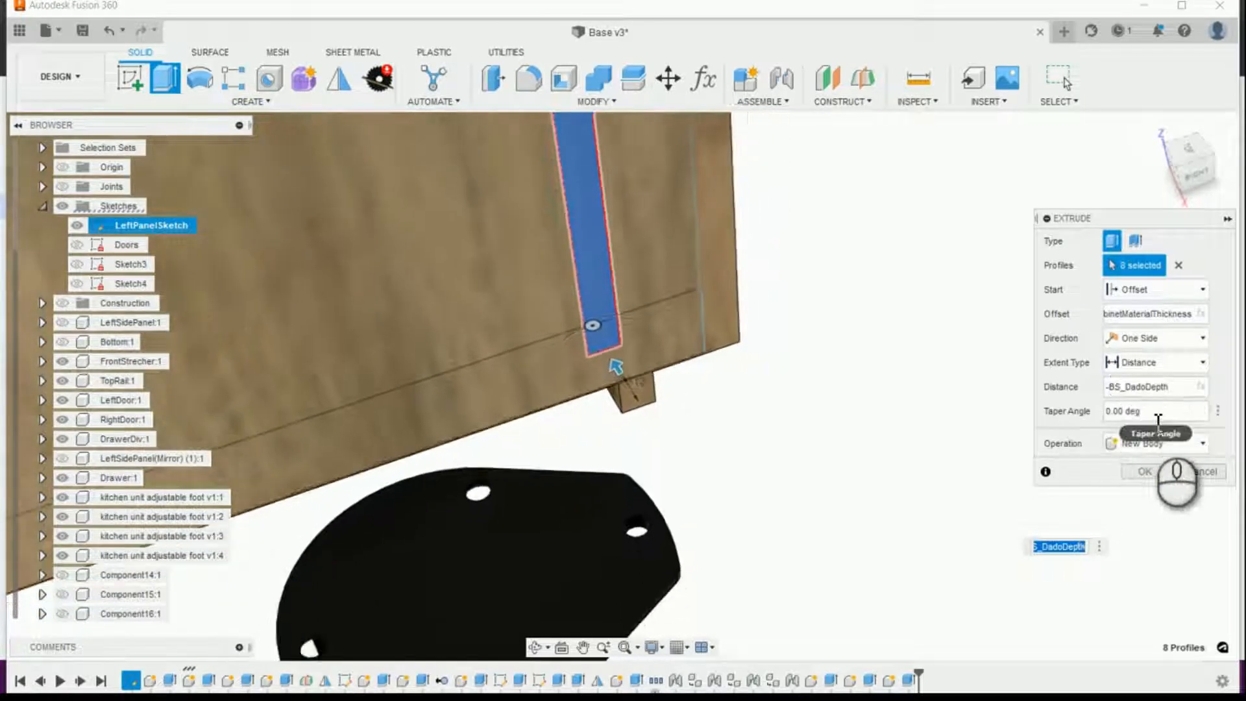
# Step: Set the extrusion operation to Cut and show the LeftSidePanel component as its target
pyautogui.click(1197, 442)
pyautogui.click(1167, 480)
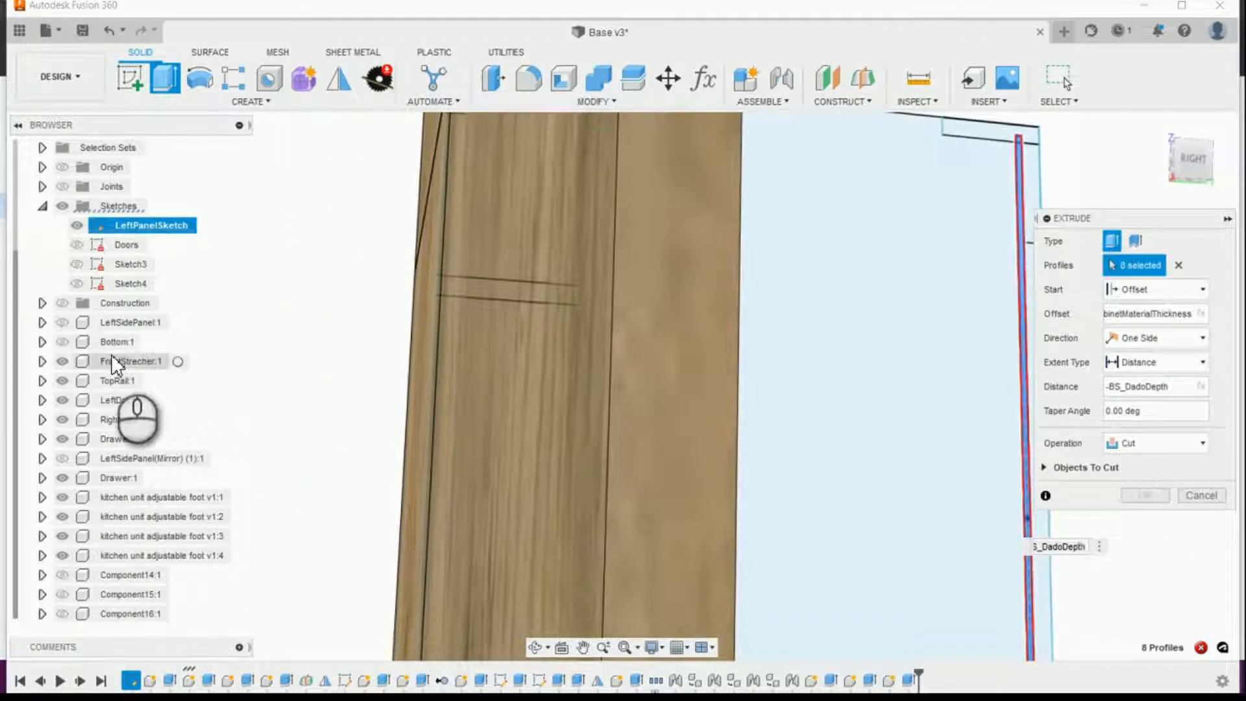
pyautogui.click(62, 323)
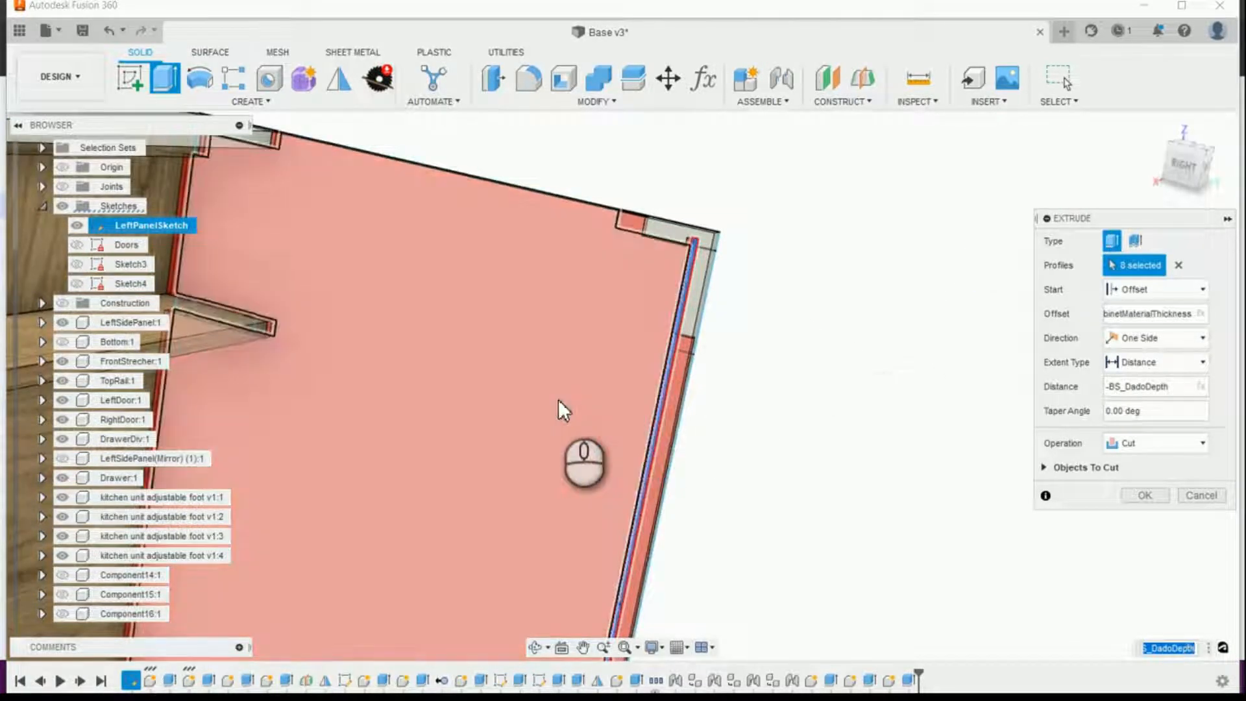
# Step: Deselect the large side panel profile and cut the back panel groove into LeftSidePanel by -BS_DadoDepth
pyautogui.click(558, 397)
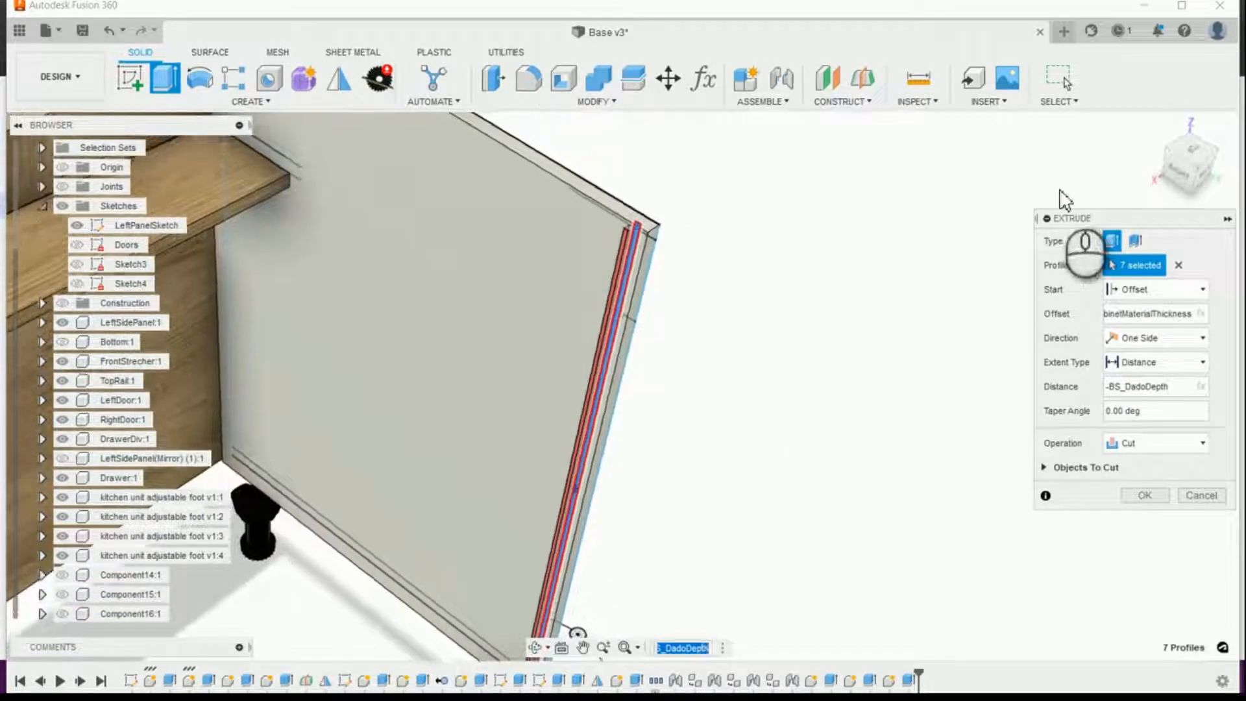
pyautogui.click(1155, 134)
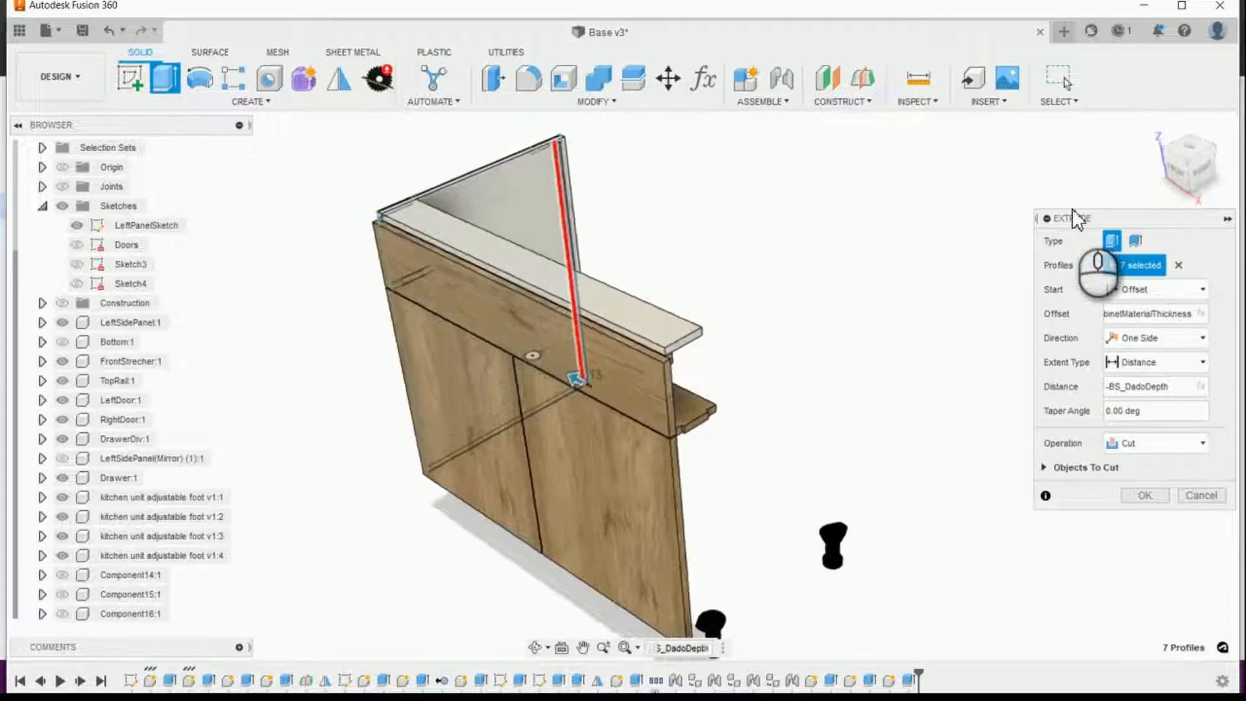
pyautogui.scroll(2, 1145, 341)
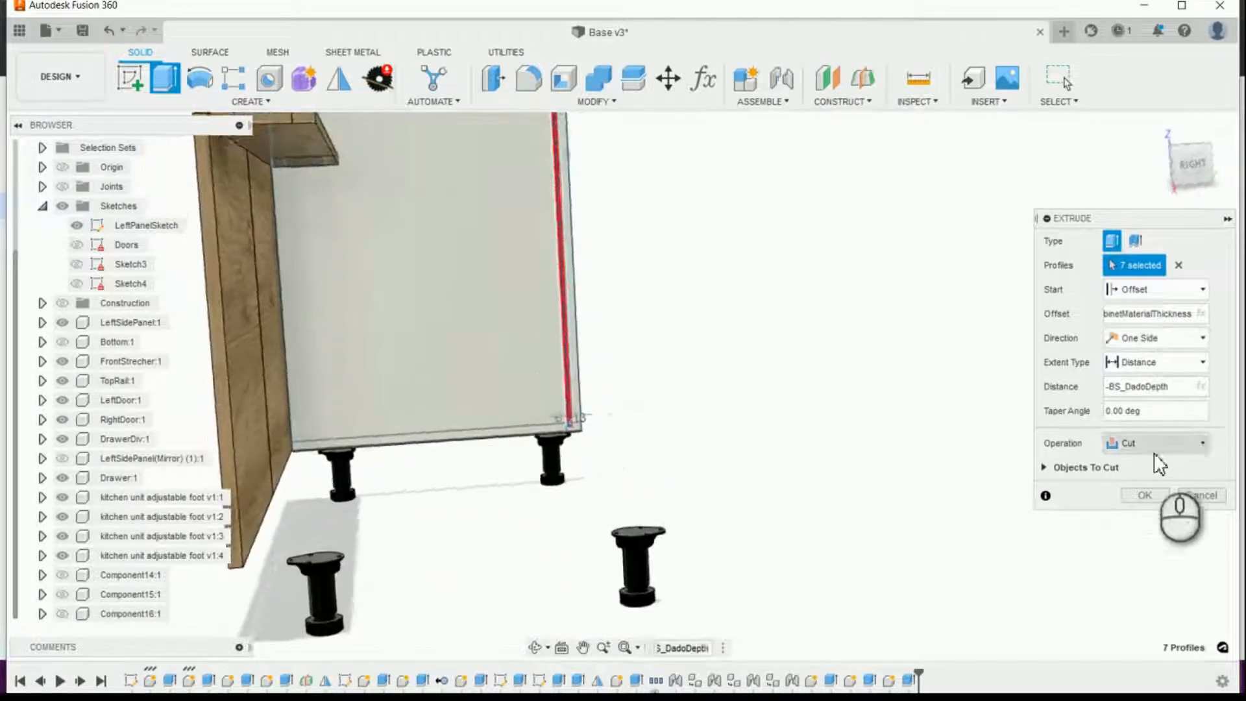
pyautogui.click(1146, 497)
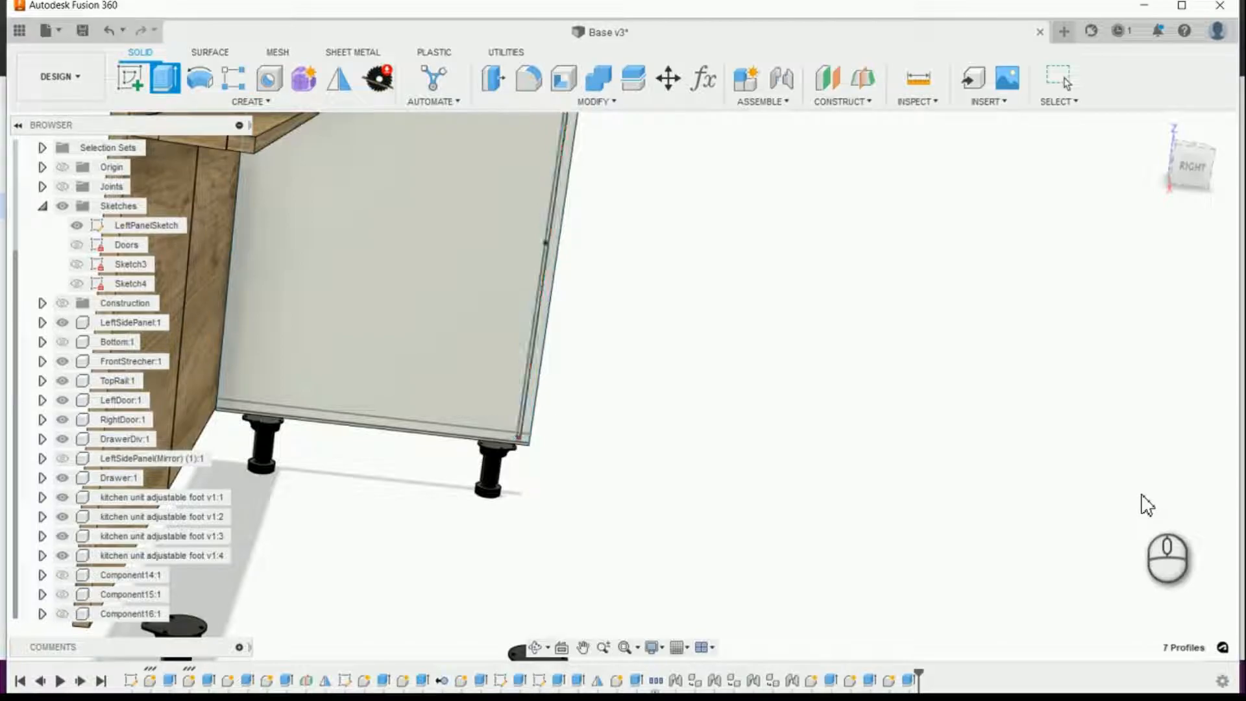
# Step: Hide LeftPanelSketch and inspect the back panel groove in LeftSidePanel
pyautogui.moveTo(1146, 505)
pyautogui.keyDown('shift'); pyautogui.mouseDown(button='middle')
pyautogui.moveTo(1085, 512)
pyautogui.moveTo(991, 478)
pyautogui.moveTo(948, 398)
pyautogui.moveTo(805, 355)
pyautogui.moveTo(798, 250)
pyautogui.mouseUp(button='middle'); pyautogui.keyUp('shift')
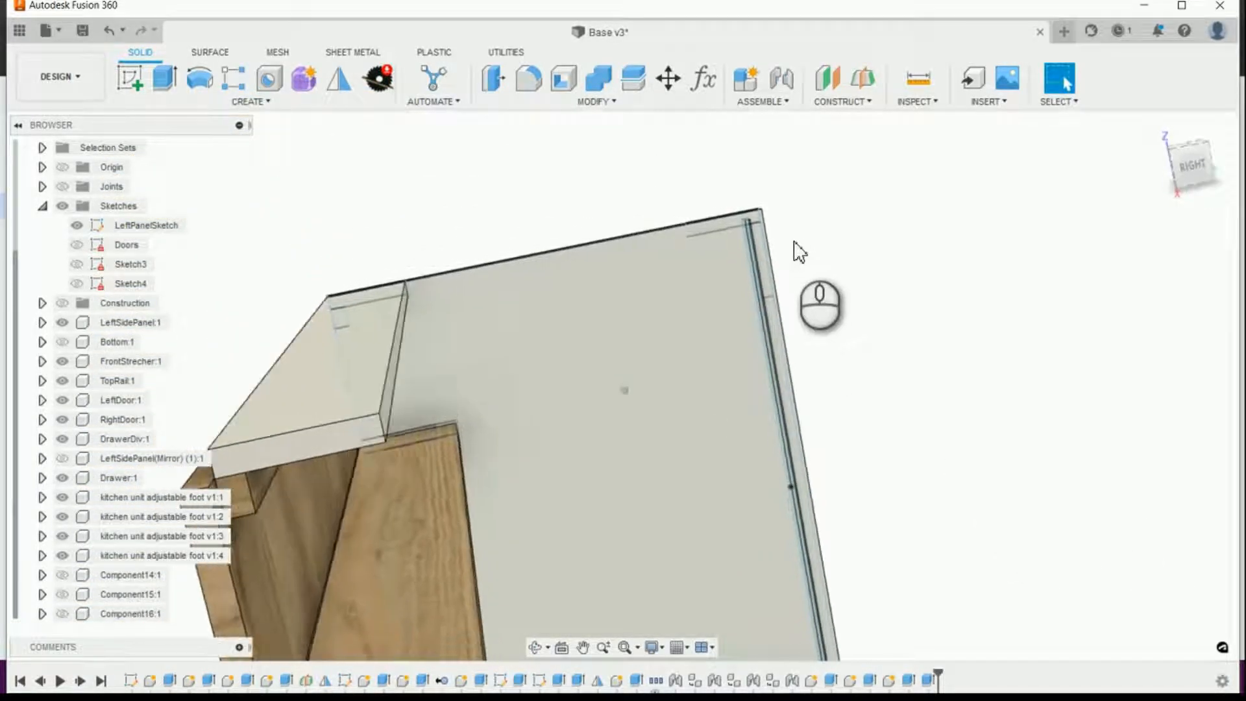
pyautogui.click(77, 225)
pyautogui.moveTo(362, 278)
pyautogui.keyDown('shift'); pyautogui.mouseDown(button='middle')
pyautogui.moveTo(682, 339)
pyautogui.moveTo(890, 509)
pyautogui.moveTo(932, 518)
pyautogui.mouseUp(button='middle'); pyautogui.keyUp('shift')
pyautogui.keyDown('shift'); pyautogui.moveTo(891, 390); pyautogui.dragTo(871, 493, button='middle'); pyautogui.keyUp('shift')
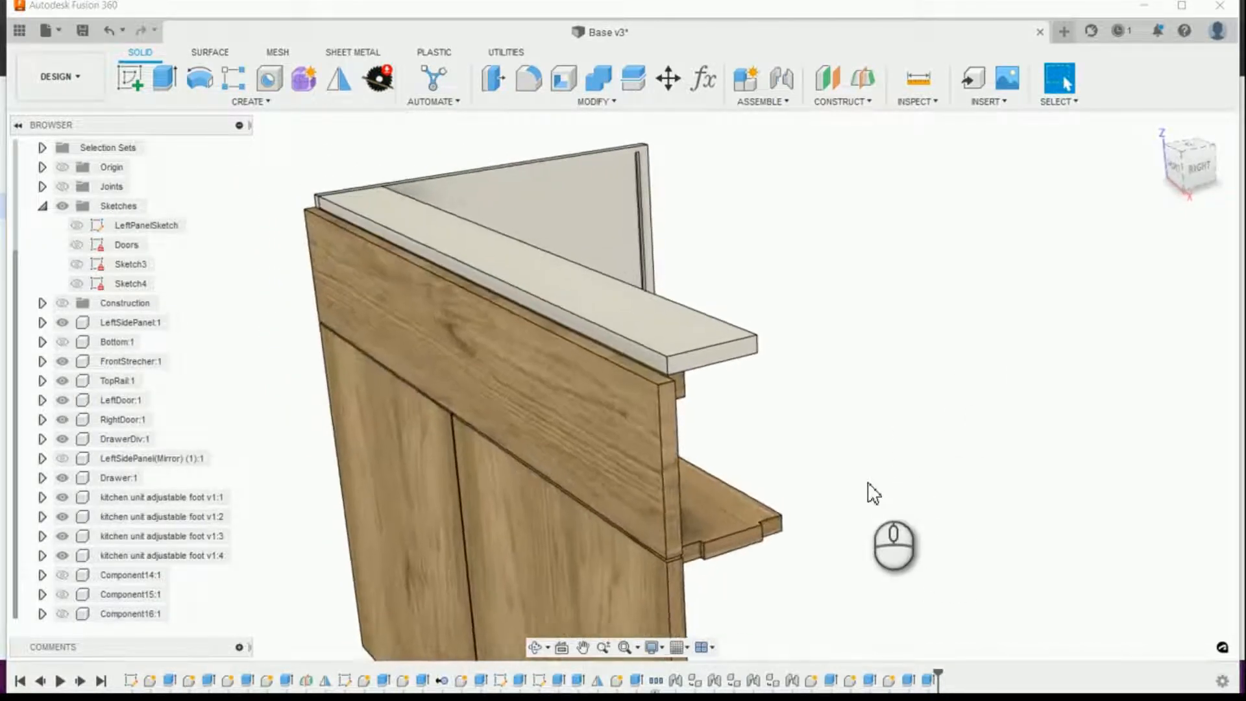
pyautogui.keyDown('shift'); pyautogui.moveTo(899, 604); pyautogui.dragTo(454, 606, button='middle'); pyautogui.keyUp('shift')
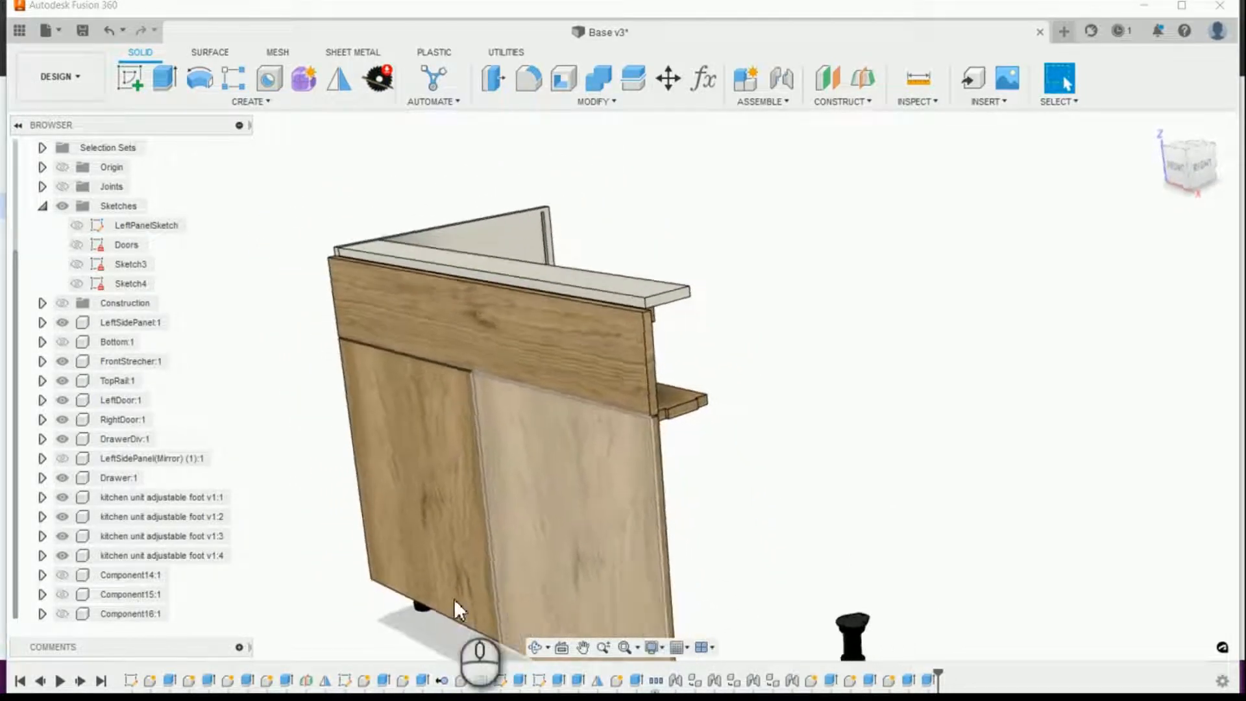
# Step: Show the outdated LeftSidePanel(Mirror) component and remove it from the cabinet
pyautogui.click(62, 459)
pyautogui.keyDown('shift'); pyautogui.moveTo(459, 473); pyautogui.dragTo(170, 491, button='middle'); pyautogui.keyUp('shift')
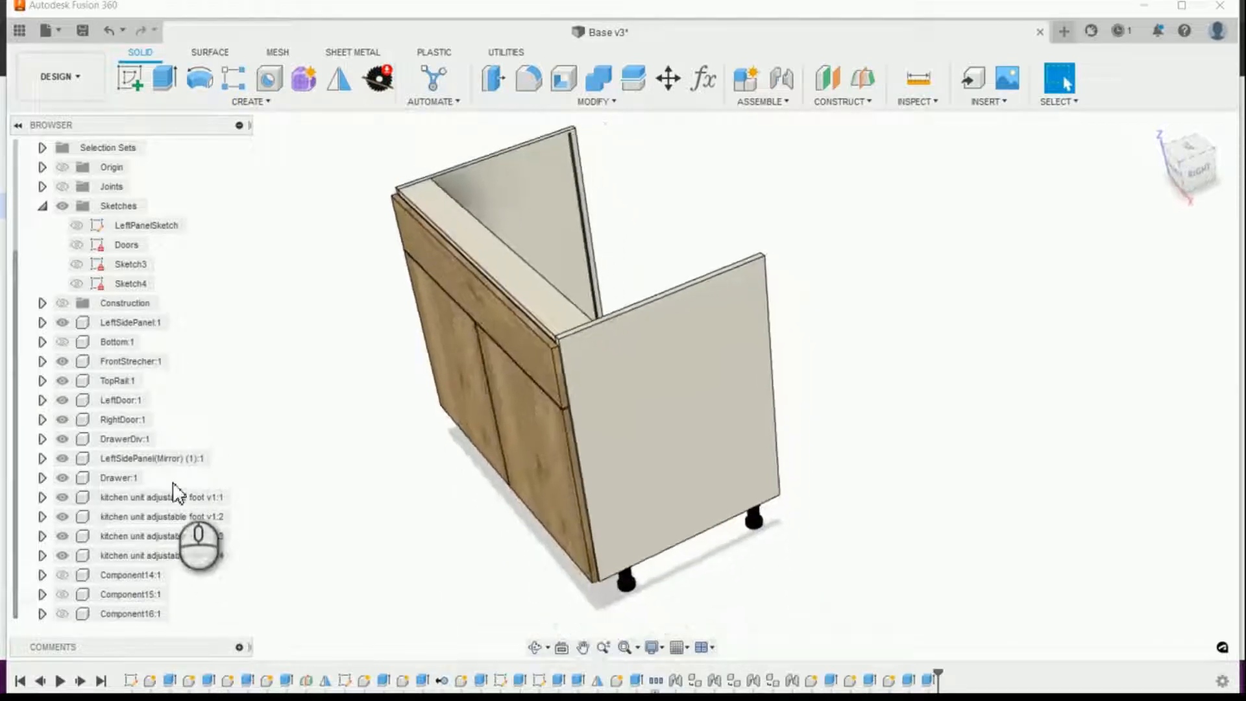
pyautogui.rightClick(161, 462)
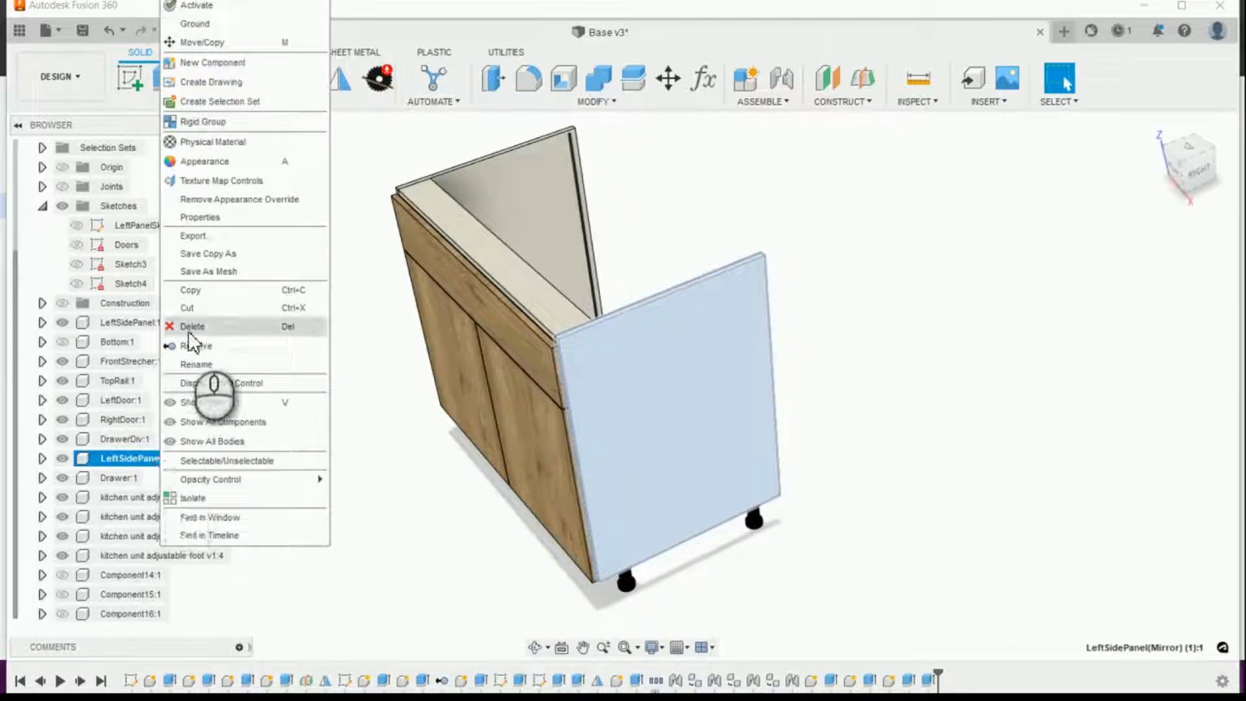
pyautogui.click(189, 331)
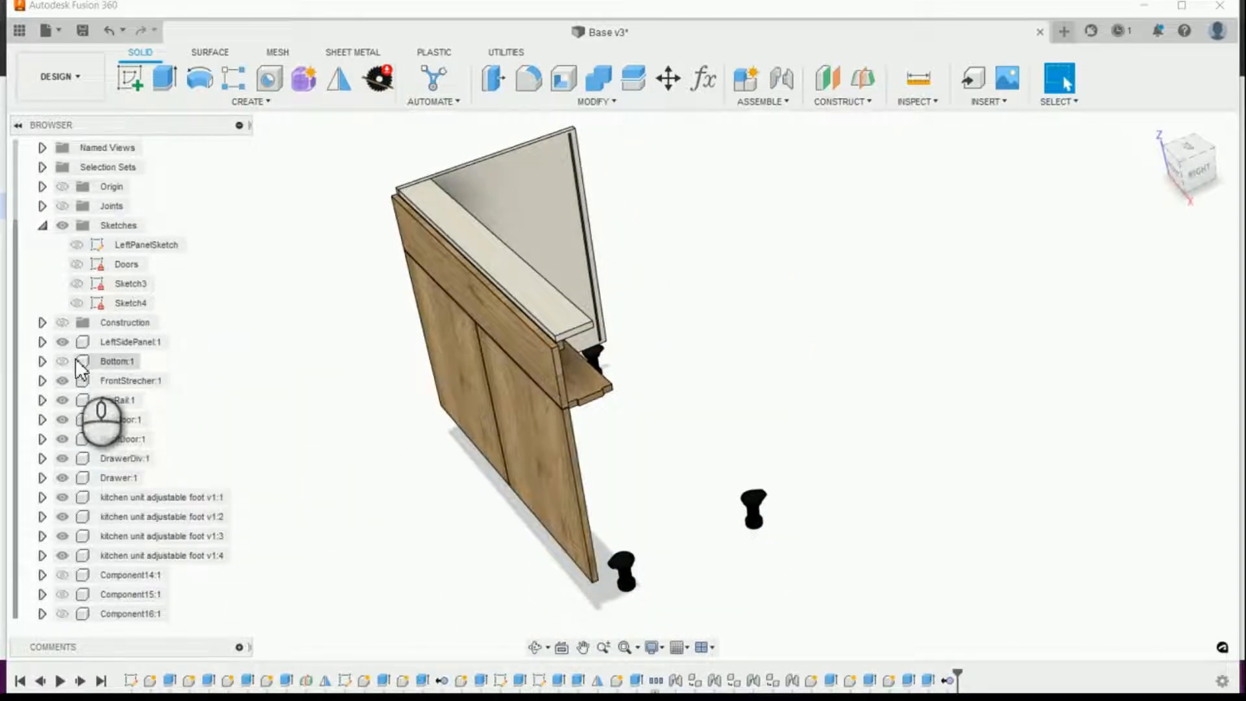
# Step: Show the construction geometry and mirror the LeftSidePanel component across the cabinet's middle construction plane
pyautogui.click(64, 326)
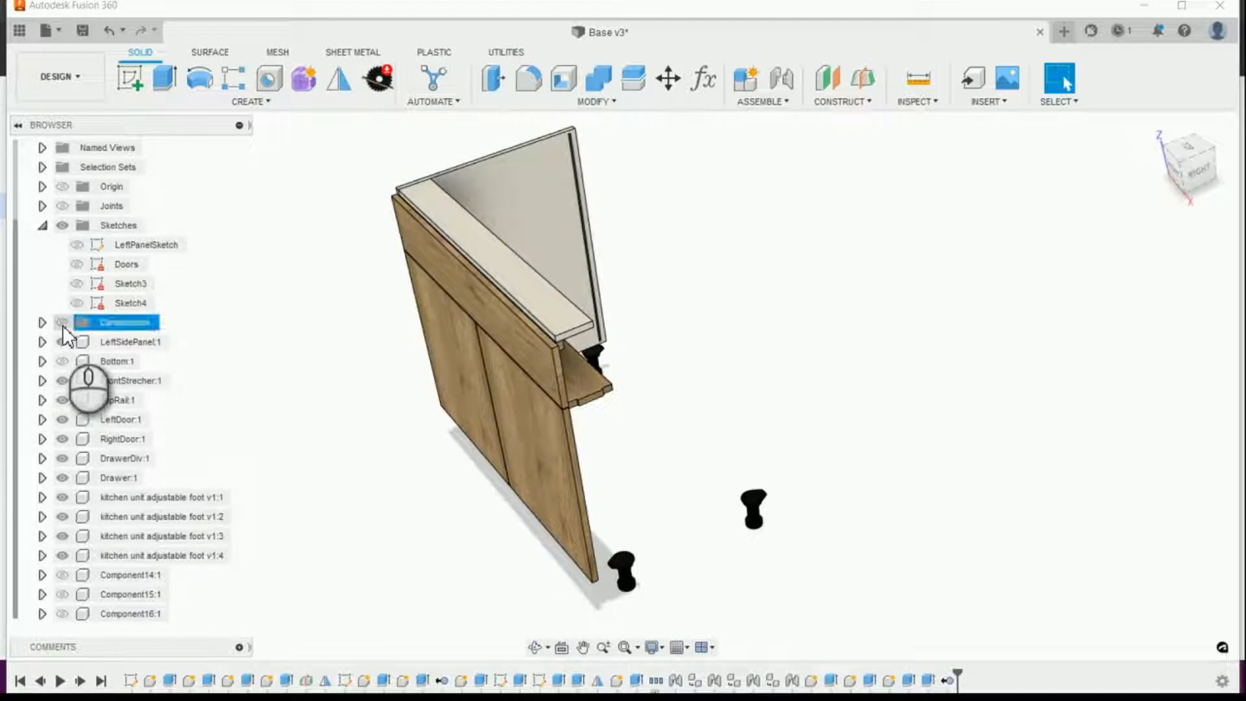
pyautogui.click(62, 325)
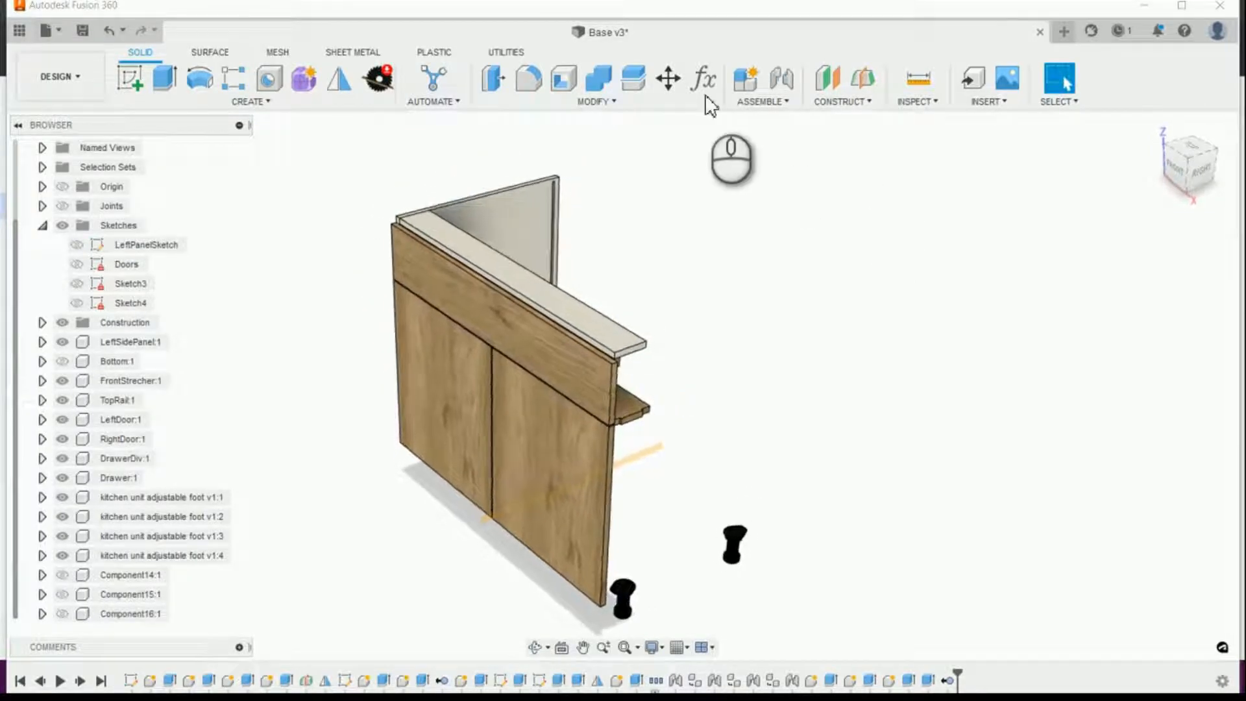
pyautogui.click(339, 79)
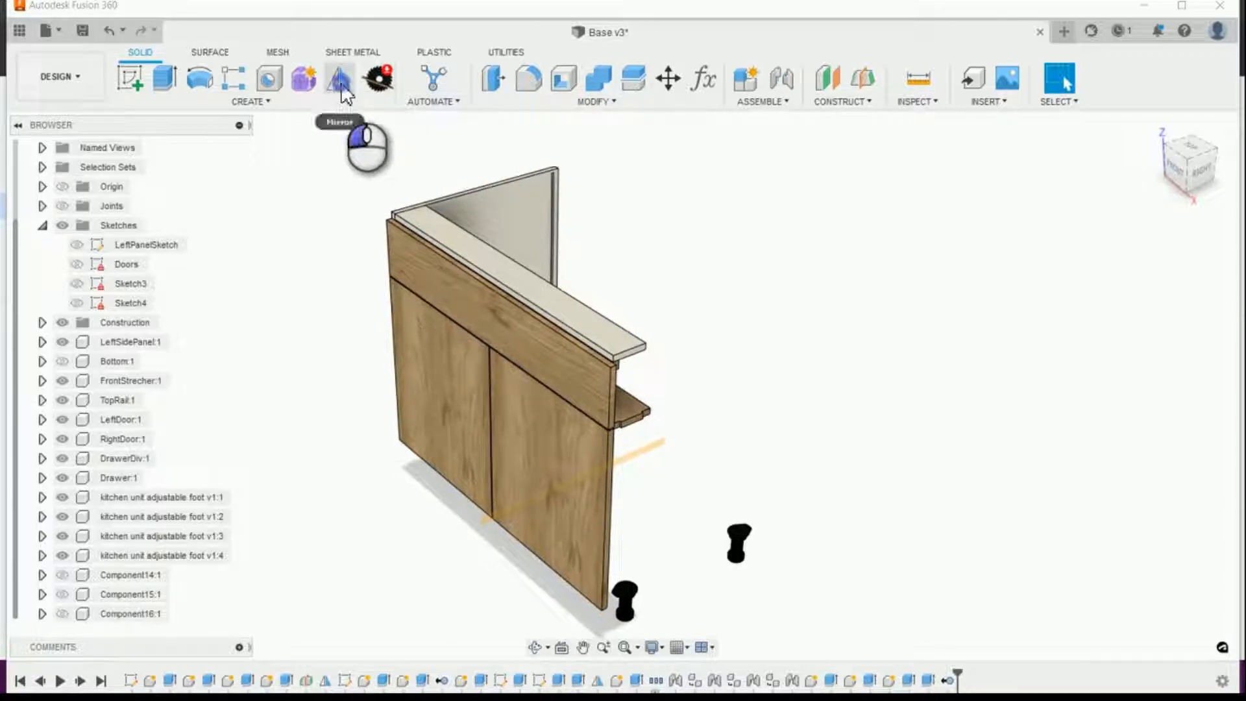
pyautogui.click(527, 201)
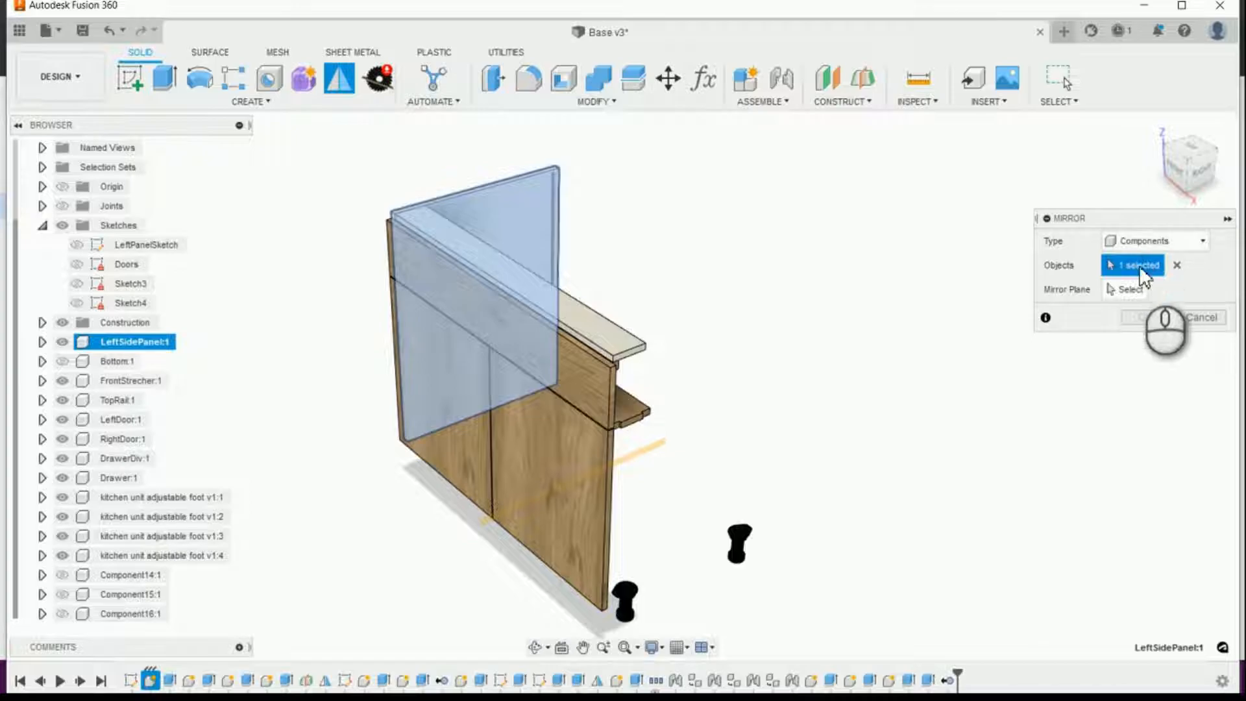
pyautogui.click(1132, 290)
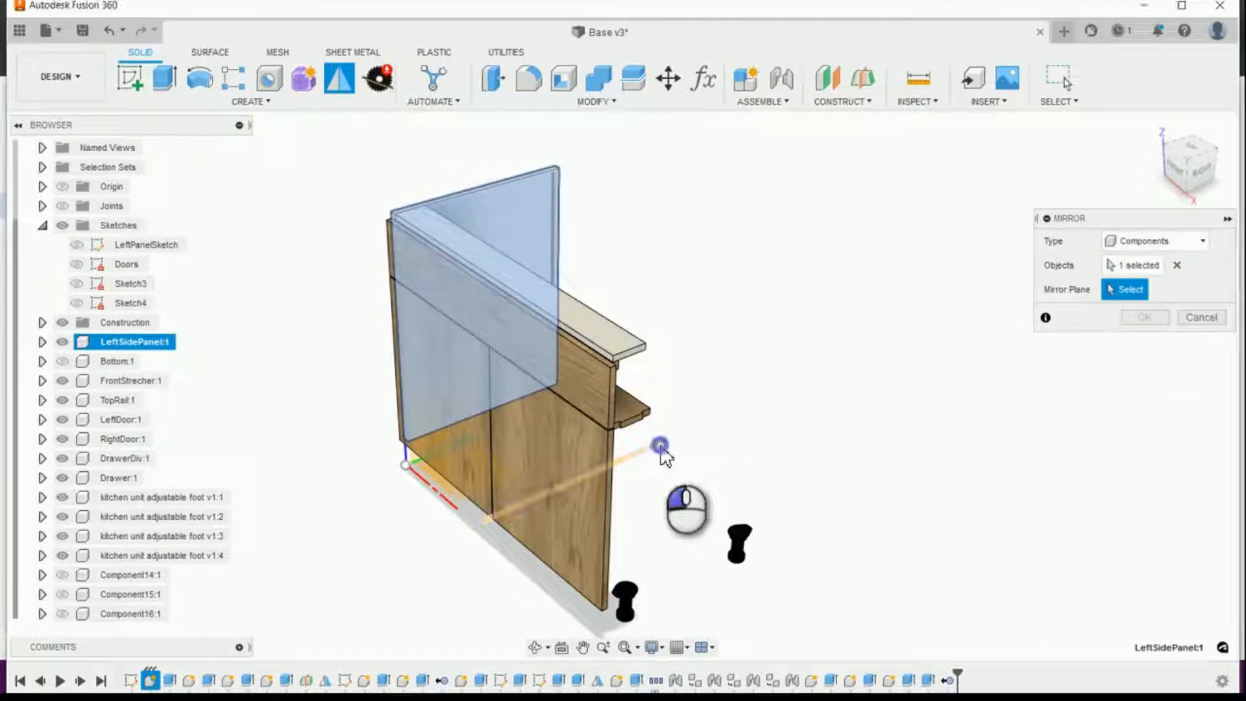
pyautogui.click(660, 446)
pyautogui.keyDown('shift'); pyautogui.moveTo(888, 466); pyautogui.dragTo(1132, 372, button='middle'); pyautogui.keyUp('shift')
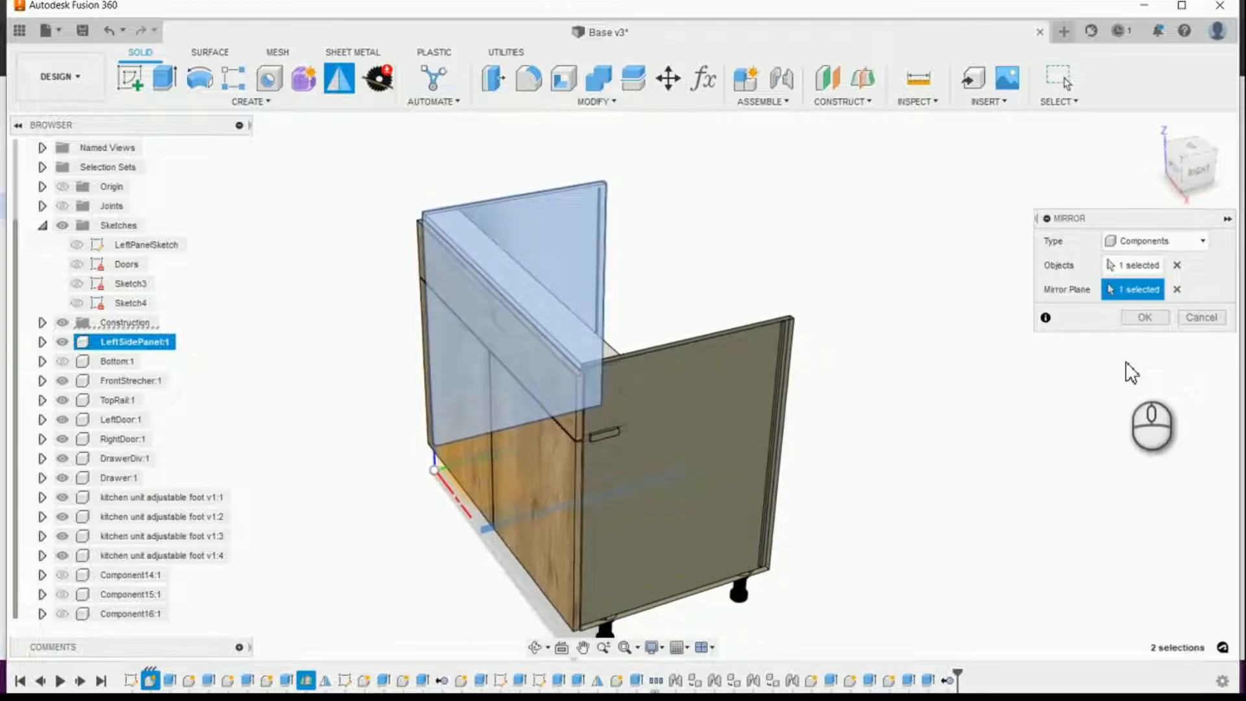
pyautogui.click(1156, 321)
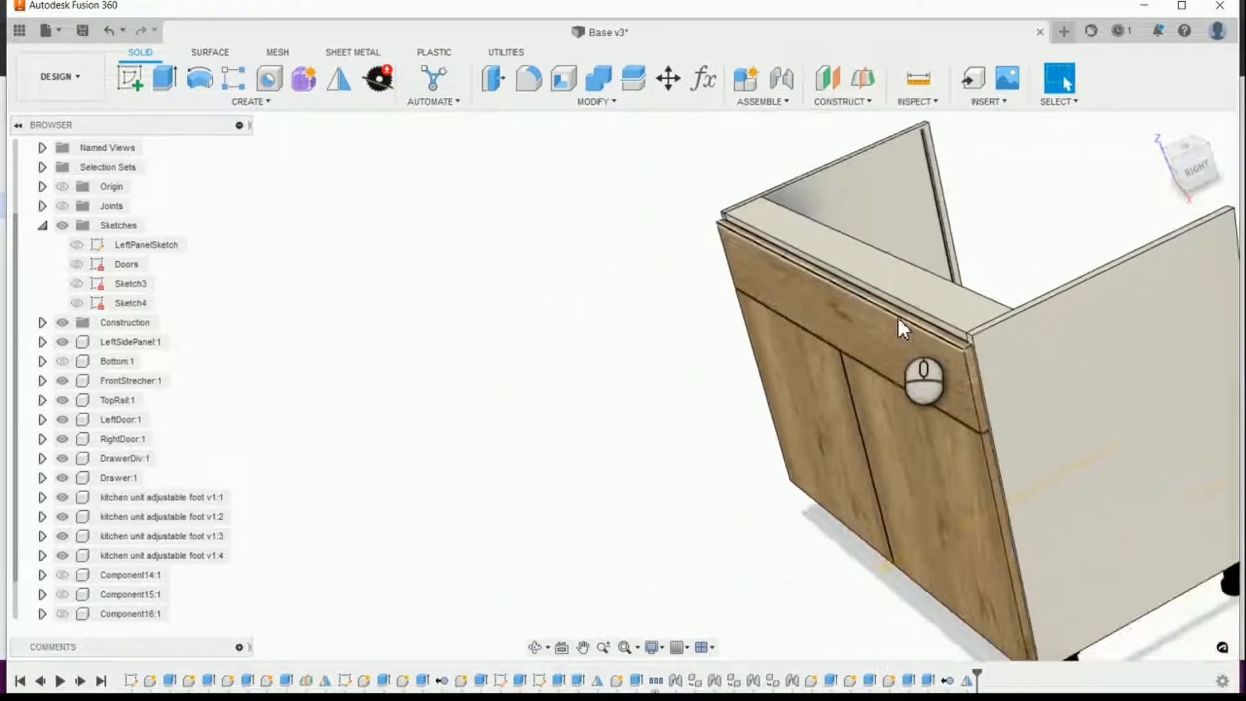
# Step: Show Component14, Component15, Component16 and the Bottom component again
pyautogui.click(62, 614)
pyautogui.click(62, 594)
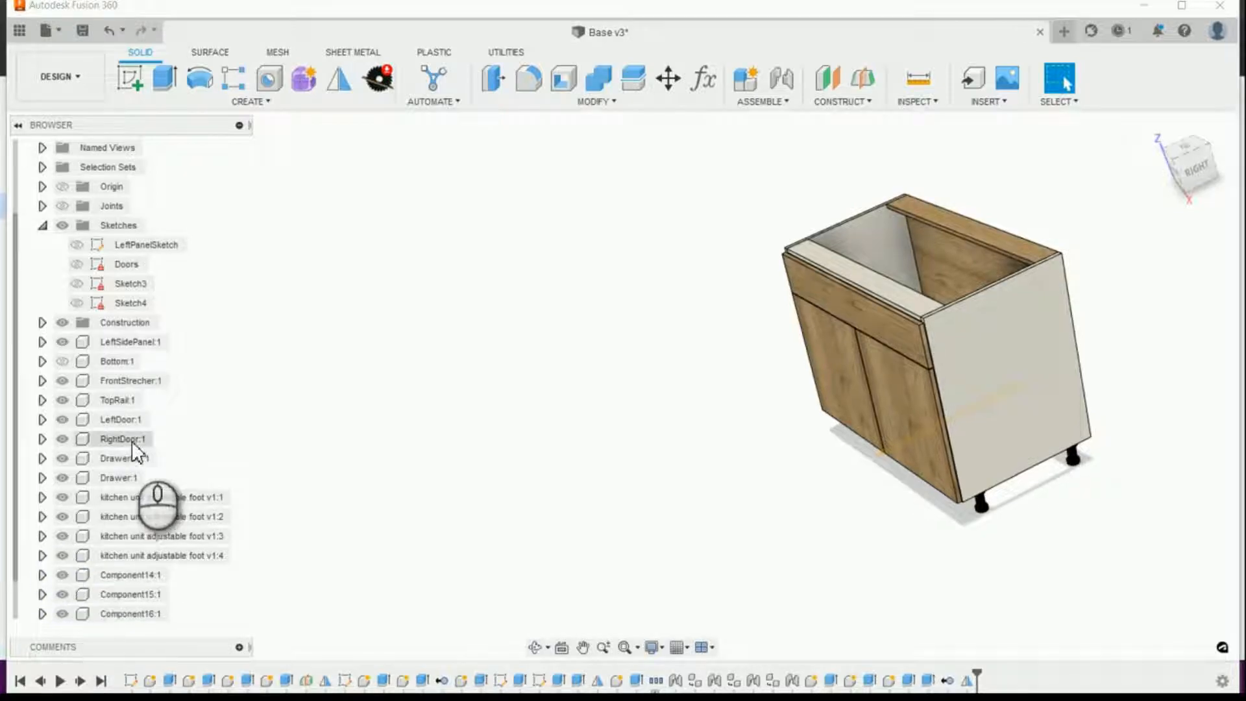
pyautogui.click(61, 362)
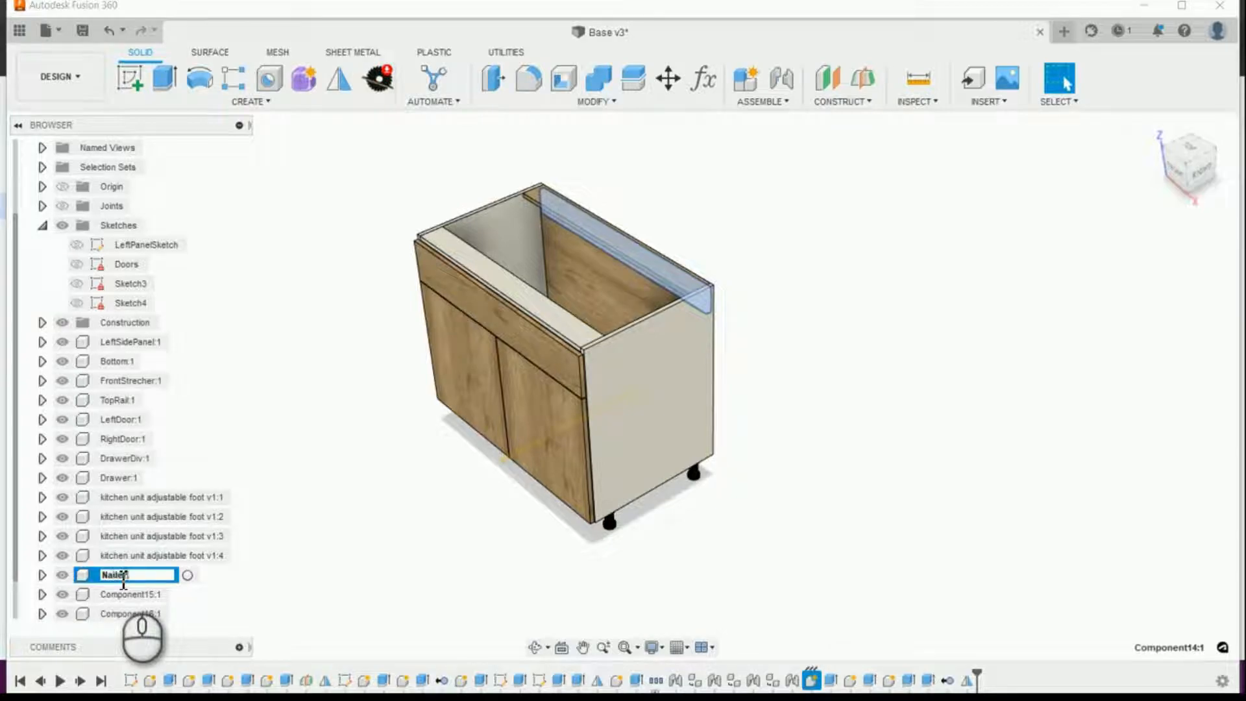
# Step: Finish naming the rear components: Component14 as Nailer, Component15 as RearStretcher and Component16 as Back
pyautogui.click(126, 594)
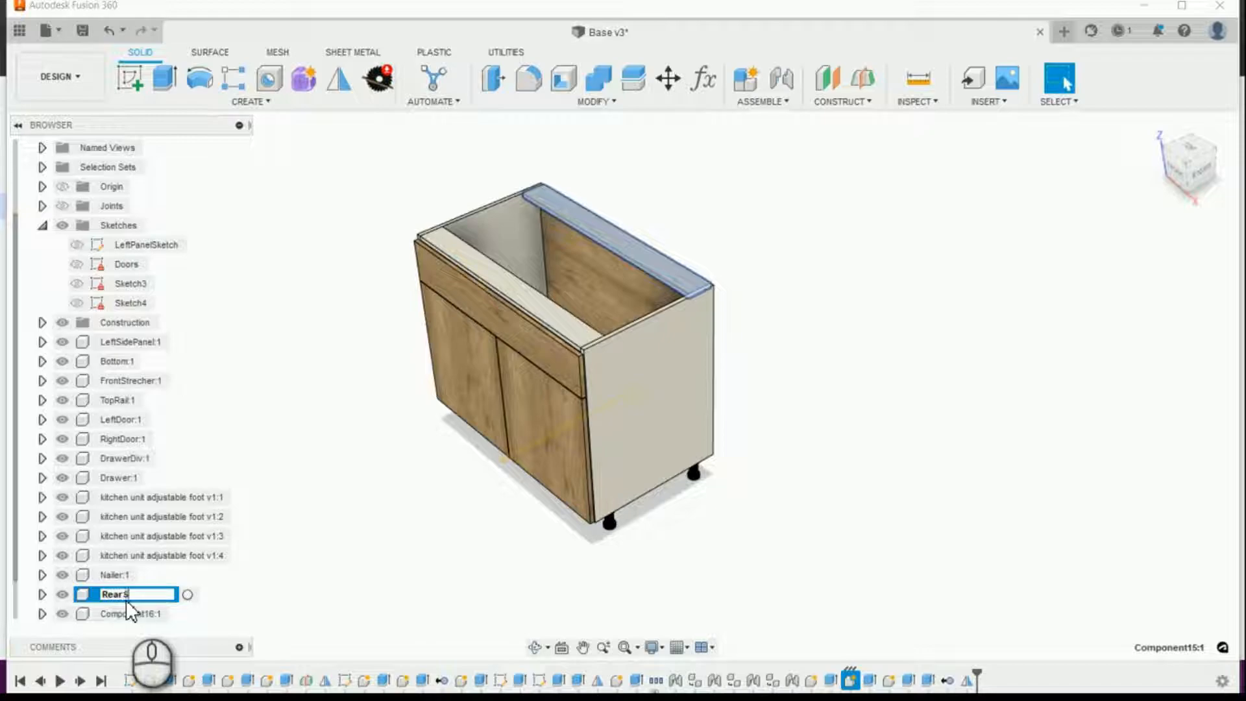
pyautogui.write('RearStretcher:1')
pyautogui.click(128, 615)
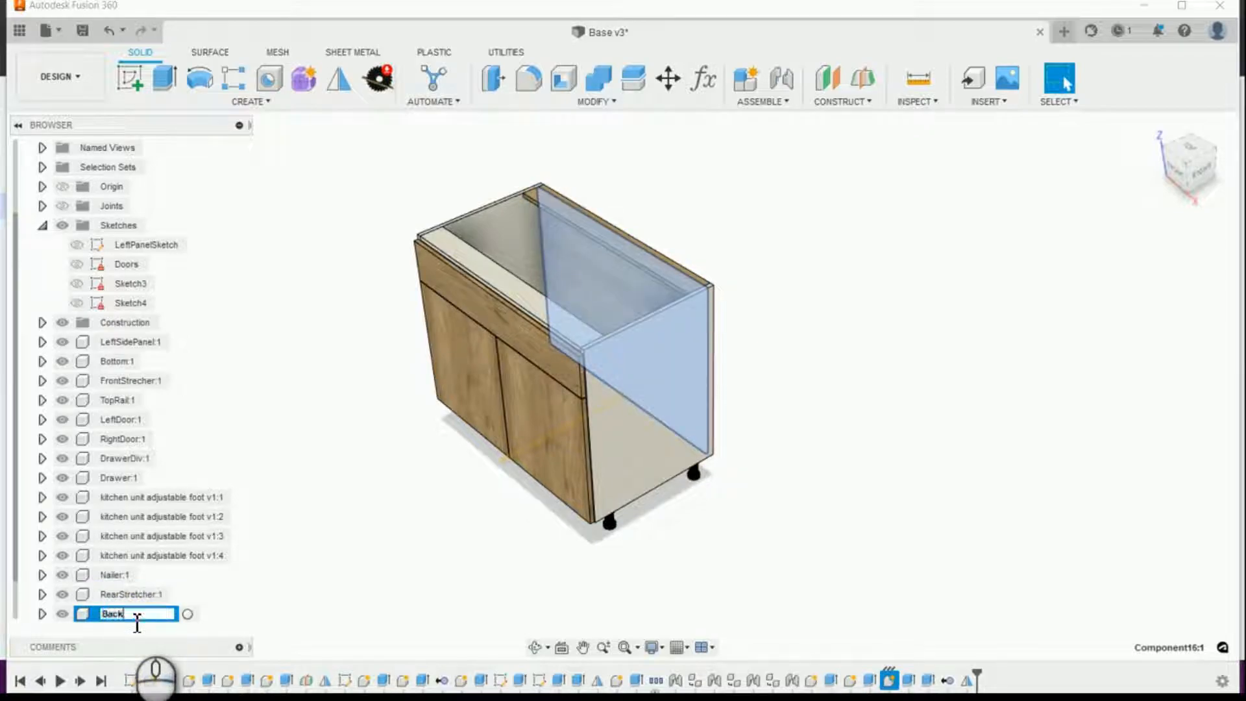
pyautogui.doubleClick(124, 616)
pyautogui.click(173, 615)
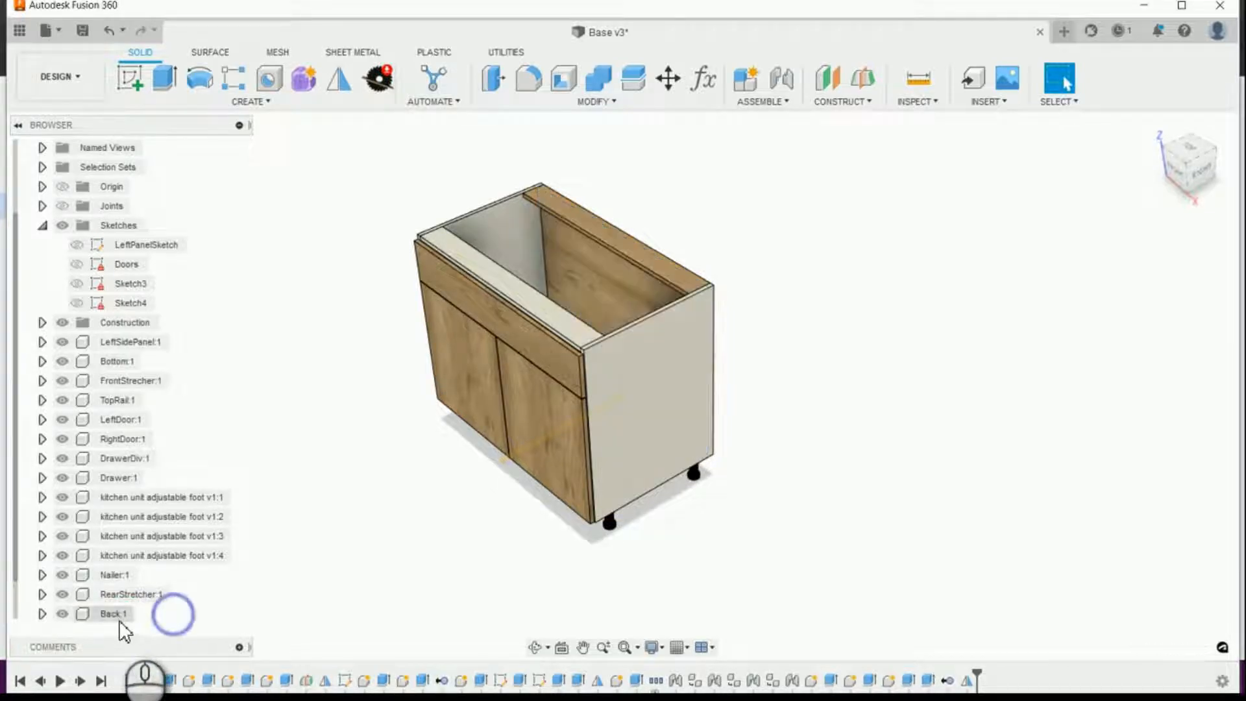
# Step: Apply the Powder Coat (White) appearance to the Back, RearStretcher and Nailer components
pyautogui.rightClick(117, 615)
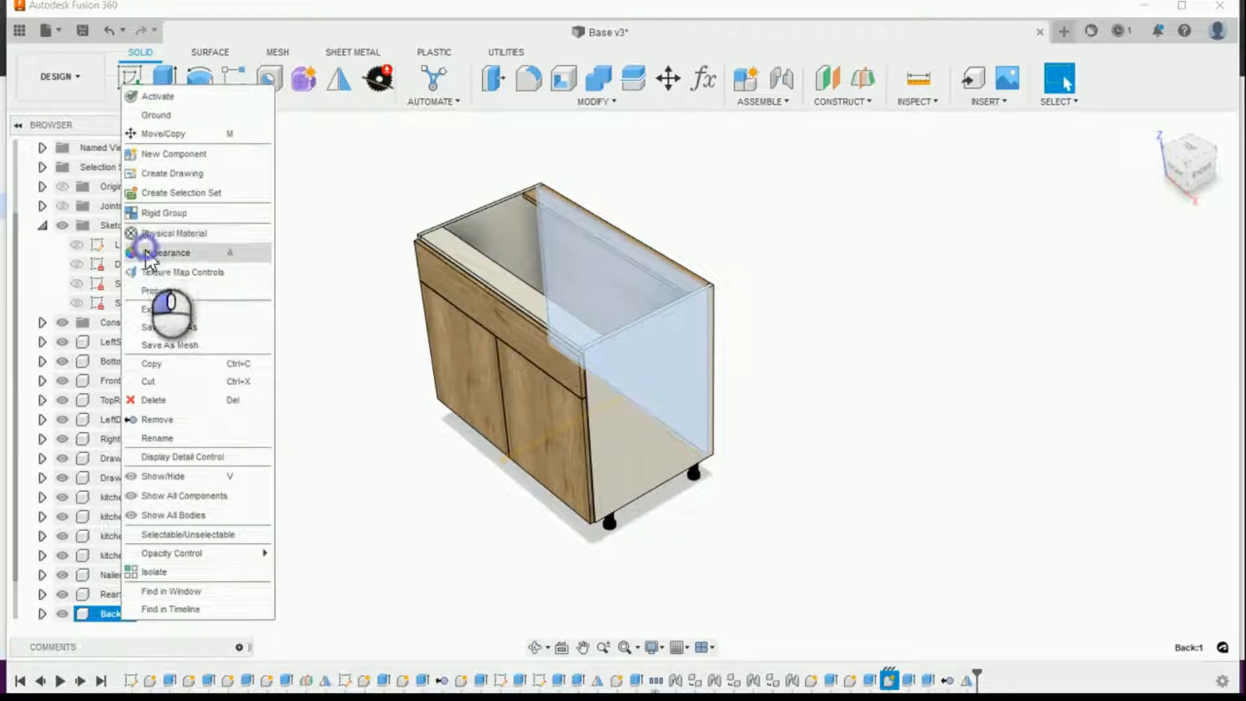
pyautogui.click(149, 254)
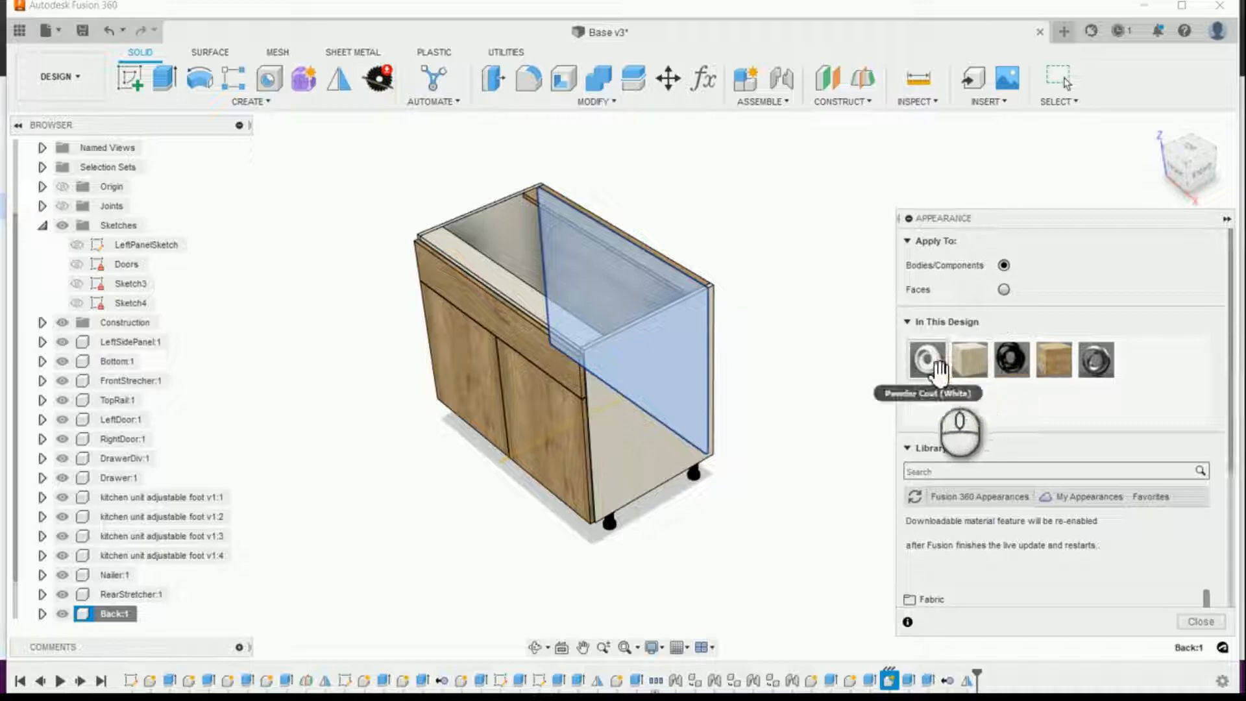
pyautogui.moveTo(742, 338); pyautogui.dragTo(660, 287)
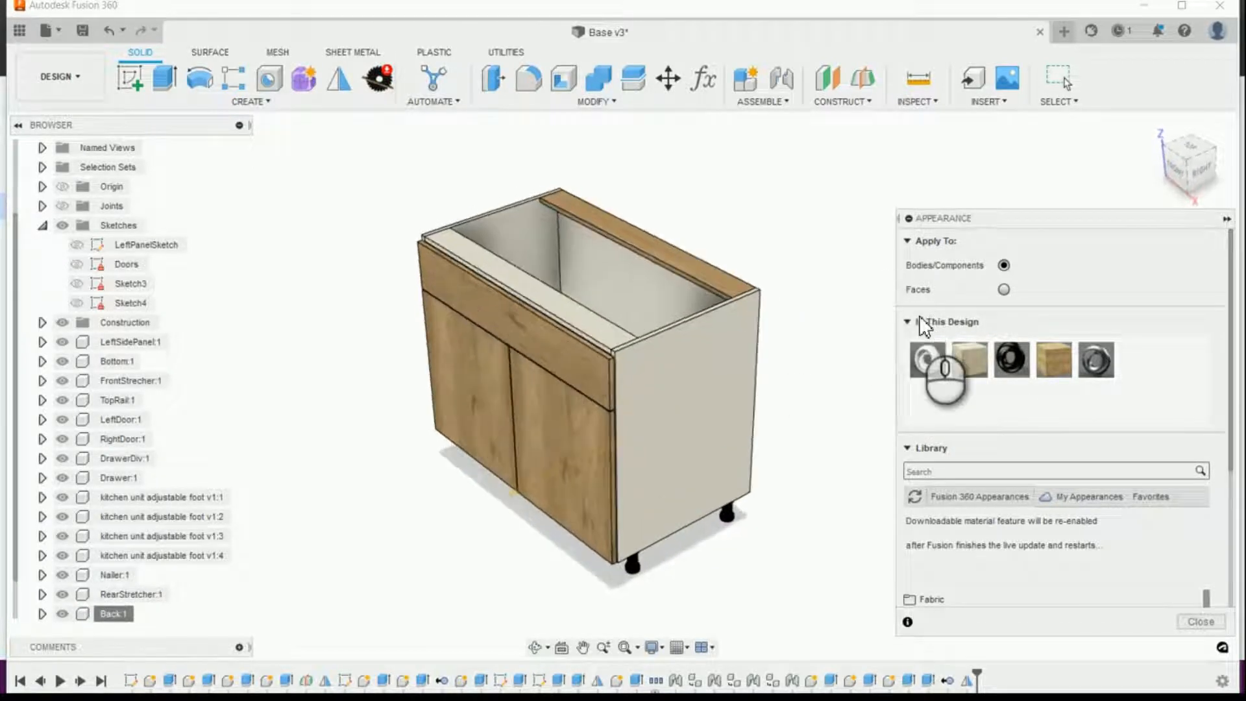
pyautogui.scroll(5, 927, 335)
pyautogui.moveTo(928, 359); pyautogui.dragTo(839, 279)
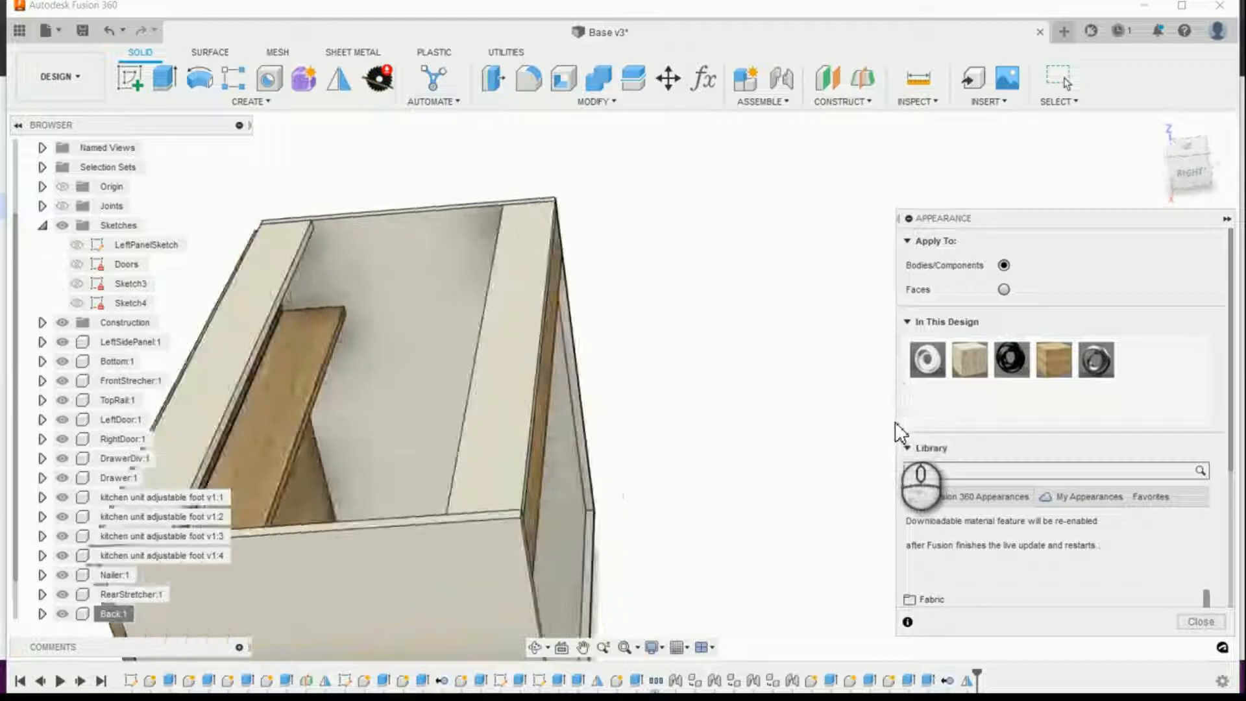
pyautogui.moveTo(668, 361); pyautogui.dragTo(560, 372)
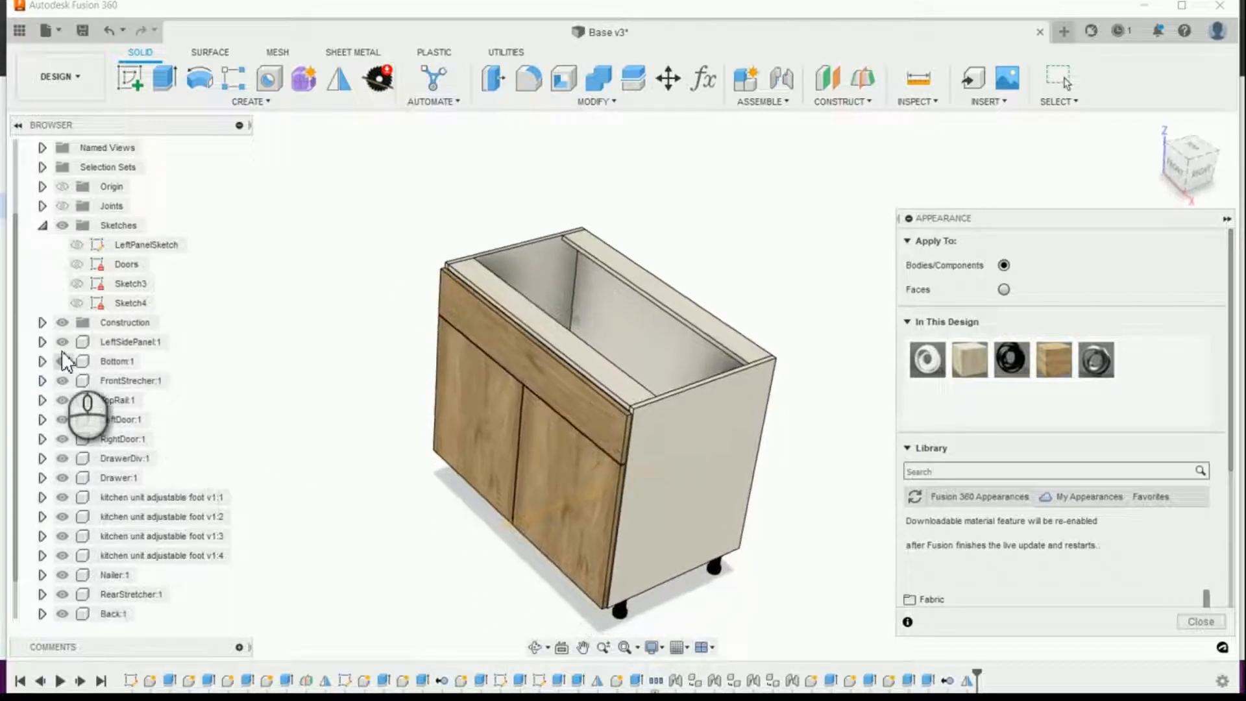
# Step: Try to hide the construction geometry, and close the appearance settings
pyautogui.click(62, 323)
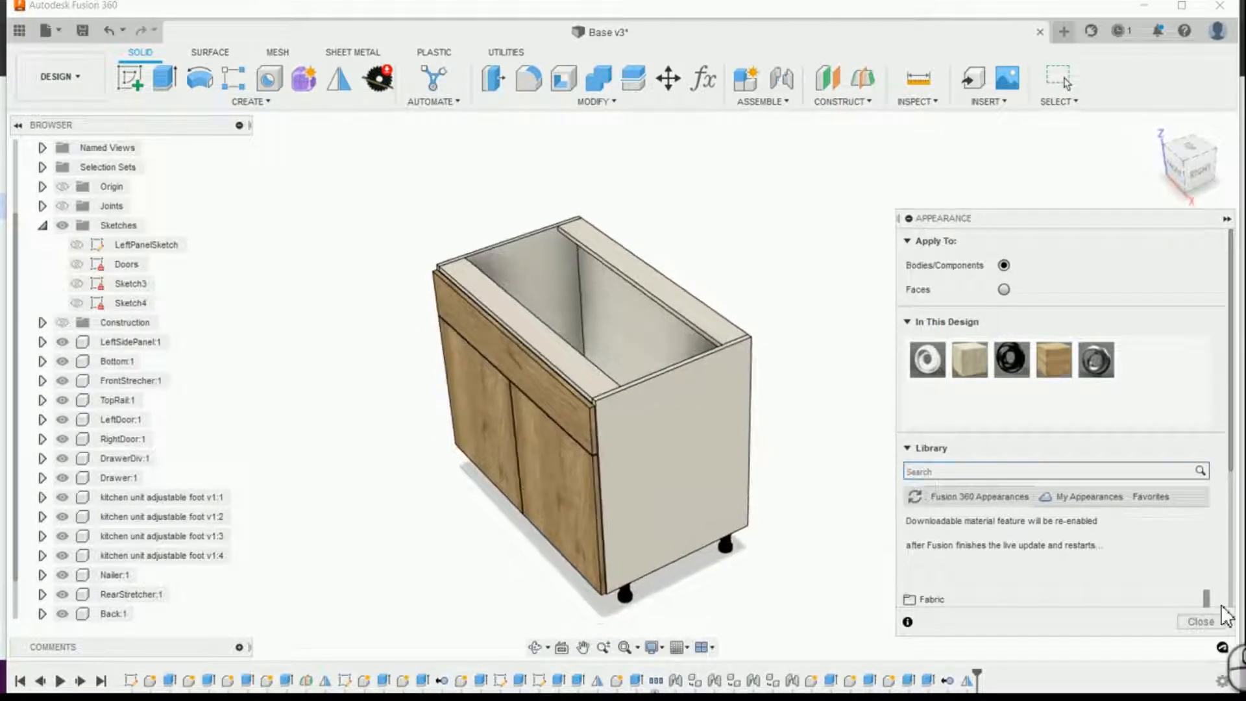
pyautogui.click(1197, 622)
pyautogui.click(1157, 128)
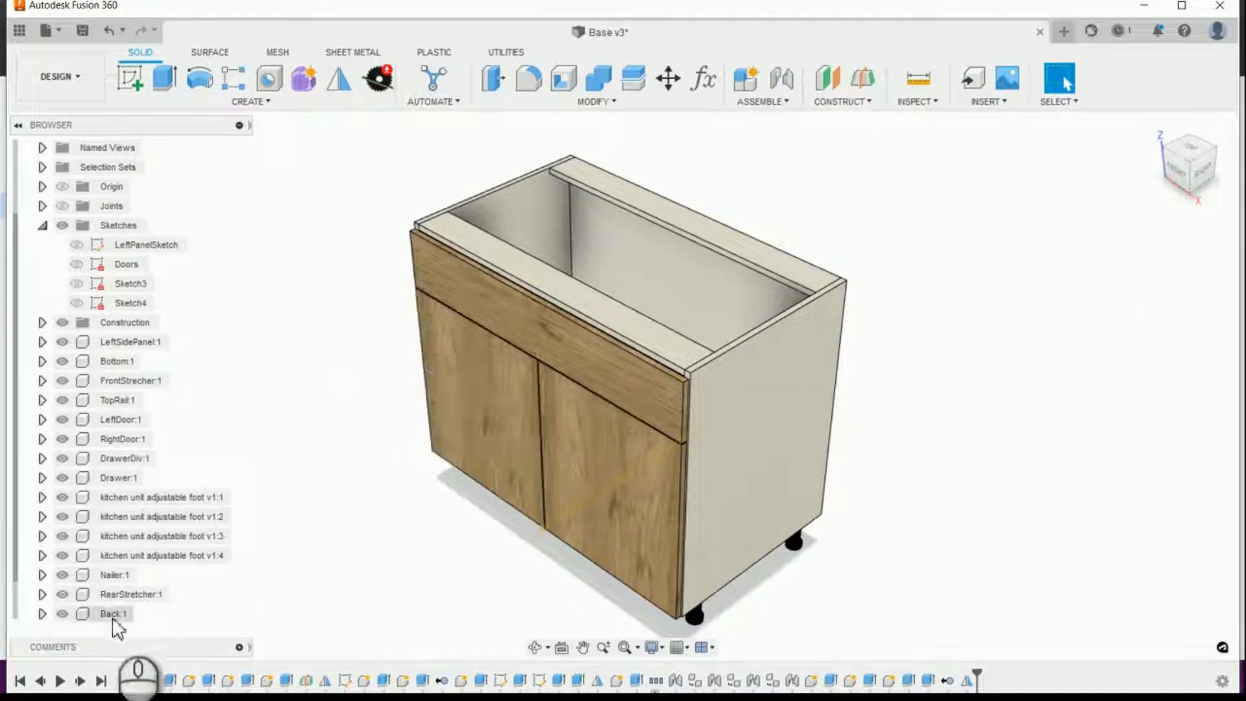
# Step: Hide the Back component and the construction geometry, and inspect the back panel grooves inside the cabinet and from the rear
pyautogui.click(63, 614)
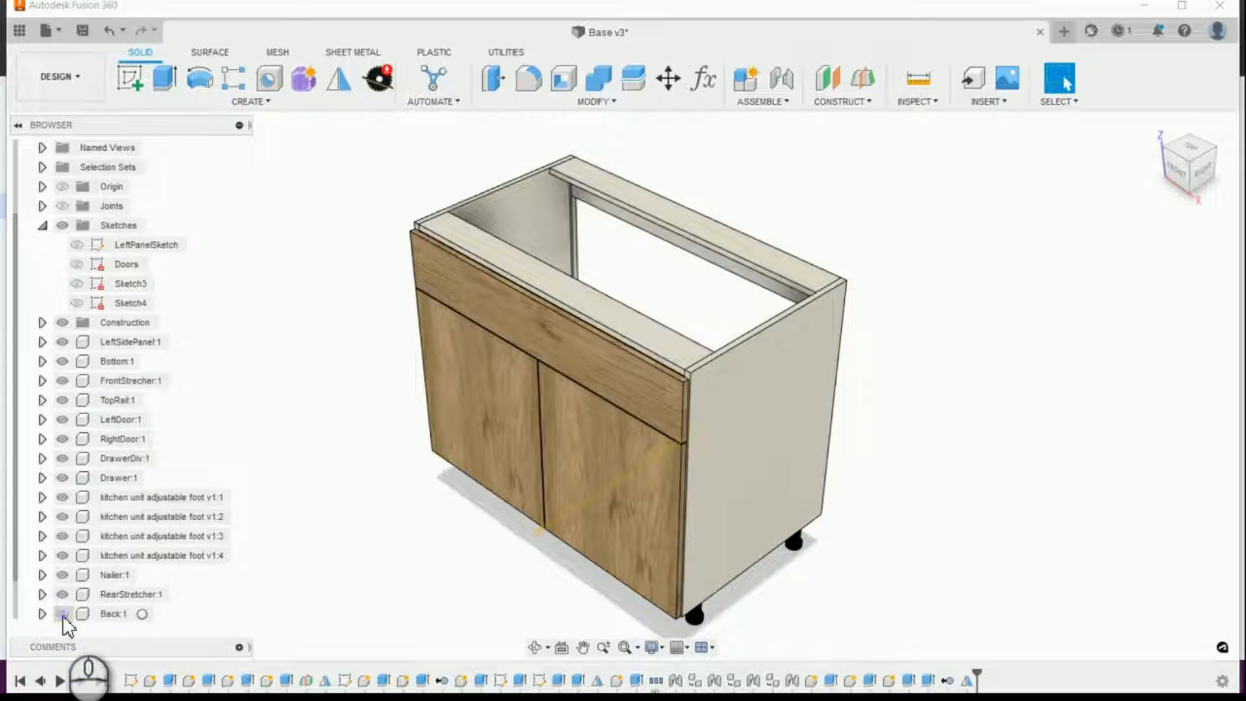
pyautogui.scroll(5, 612, 281)
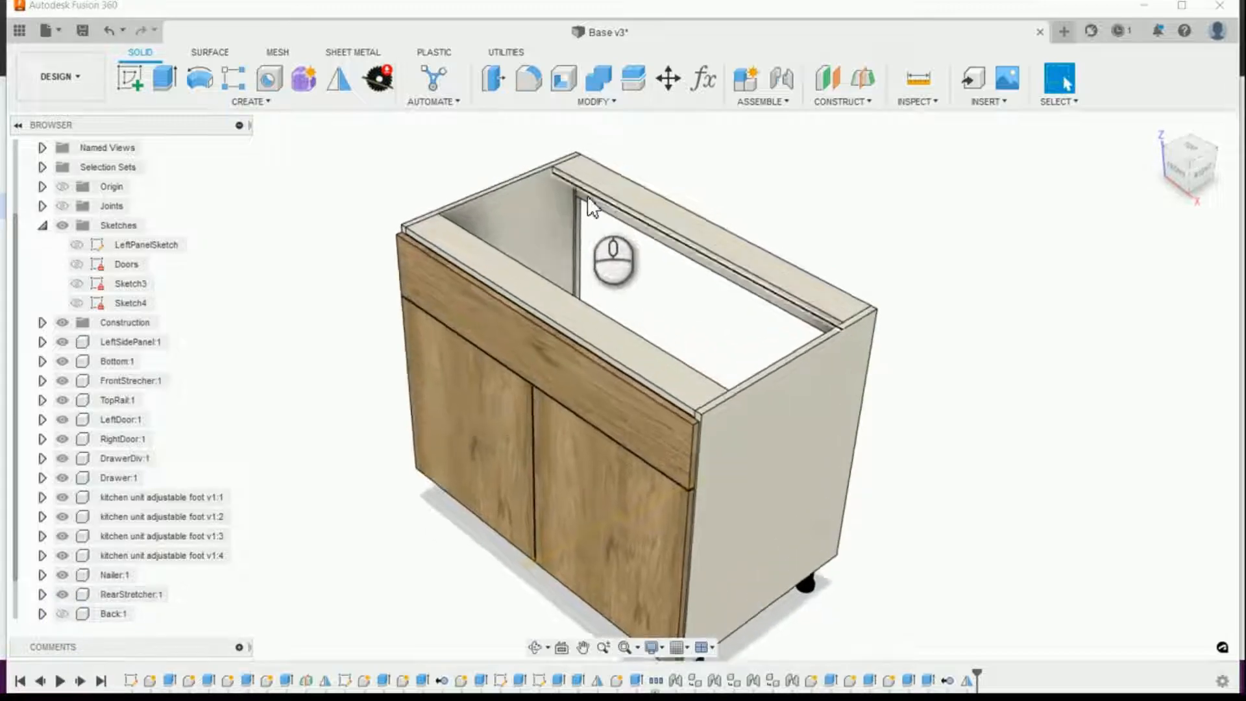
pyautogui.scroll(5, 725, 413)
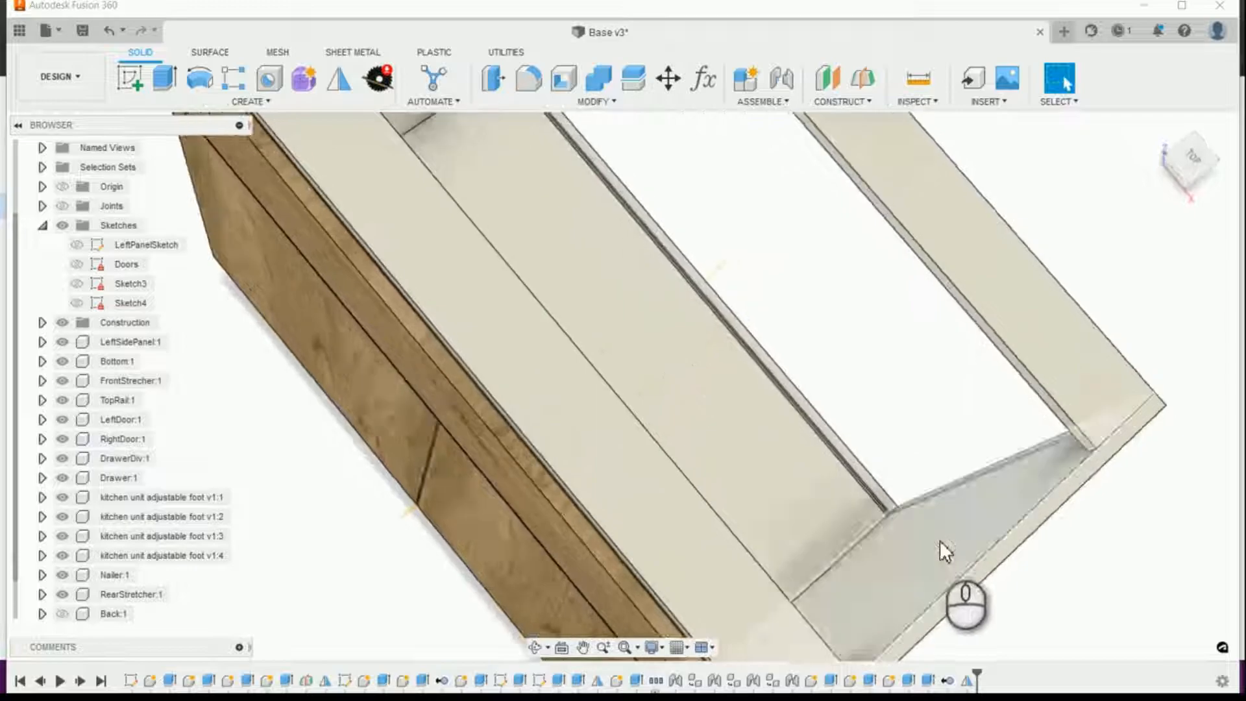
pyautogui.scroll(-6, 991, 453)
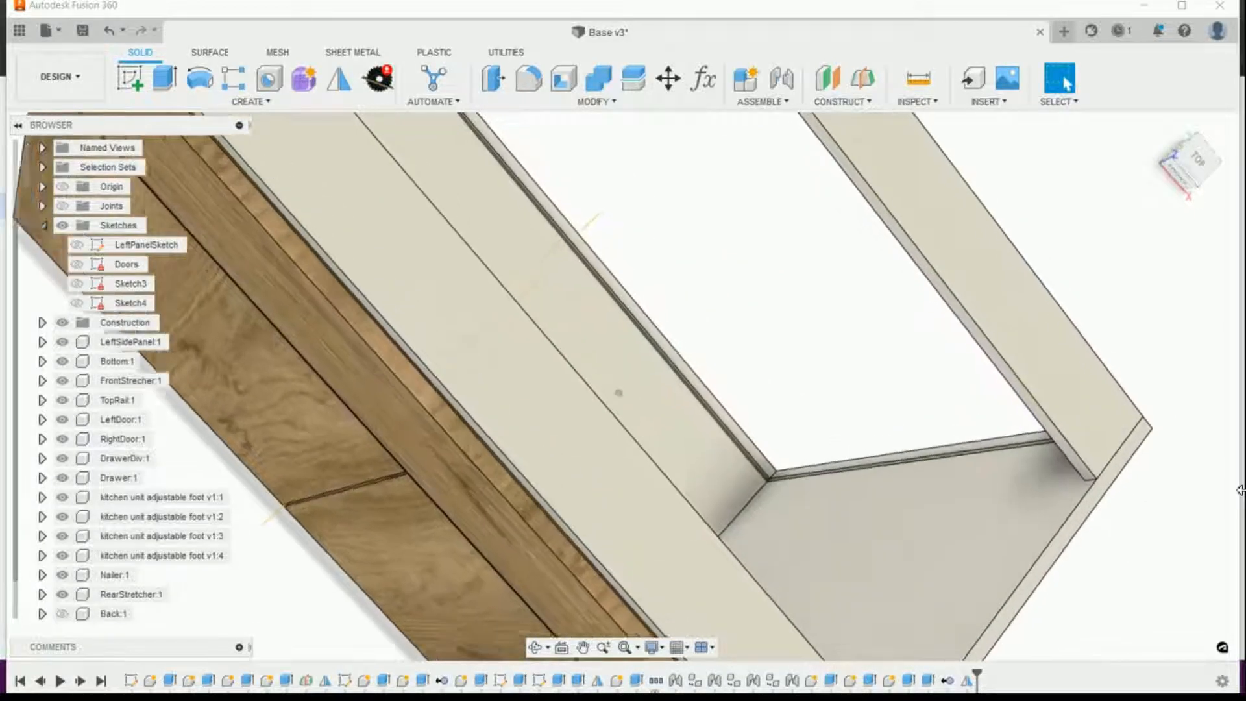
pyautogui.scroll(-3, 1130, 495)
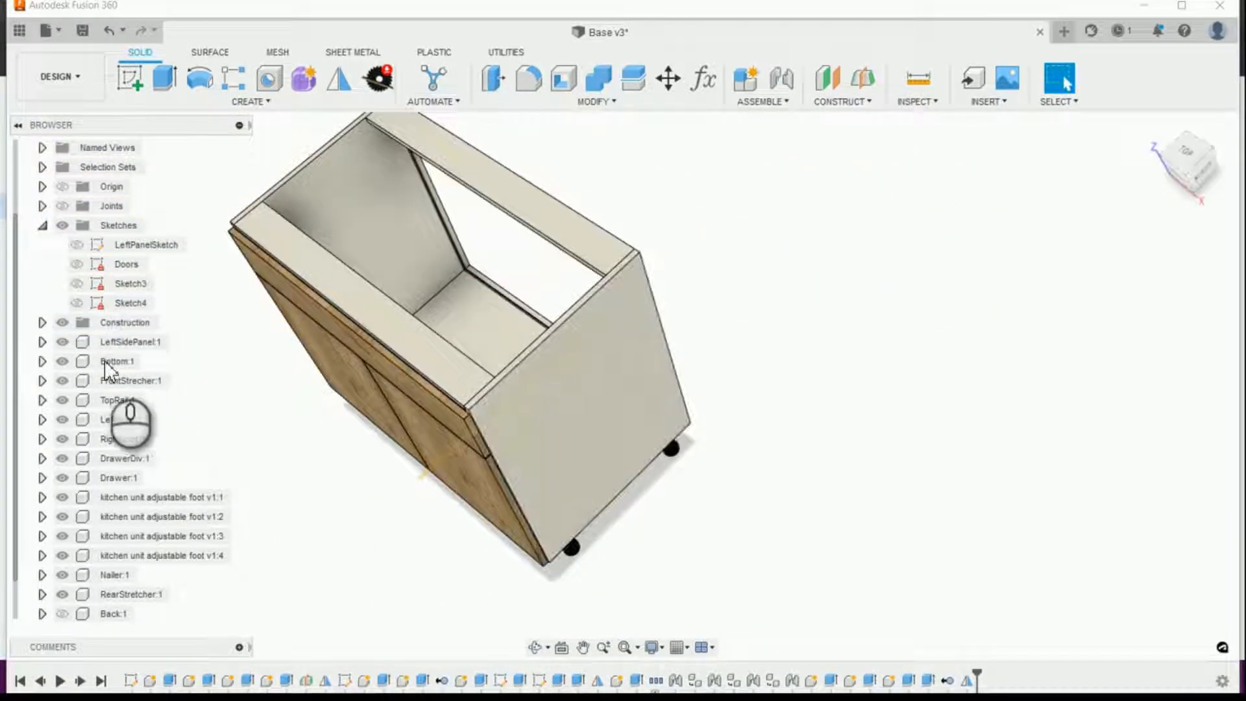
pyautogui.keyDown('shift'); pyautogui.moveTo(63, 336); pyautogui.dragTo(805, 455, button='middle'); pyautogui.keyUp('shift')
# Step: Toggle the visibility of Nailer and RearStretcher to inspect the cabinet's rear construction, and show Nailer and Back again
pyautogui.click(64, 594)
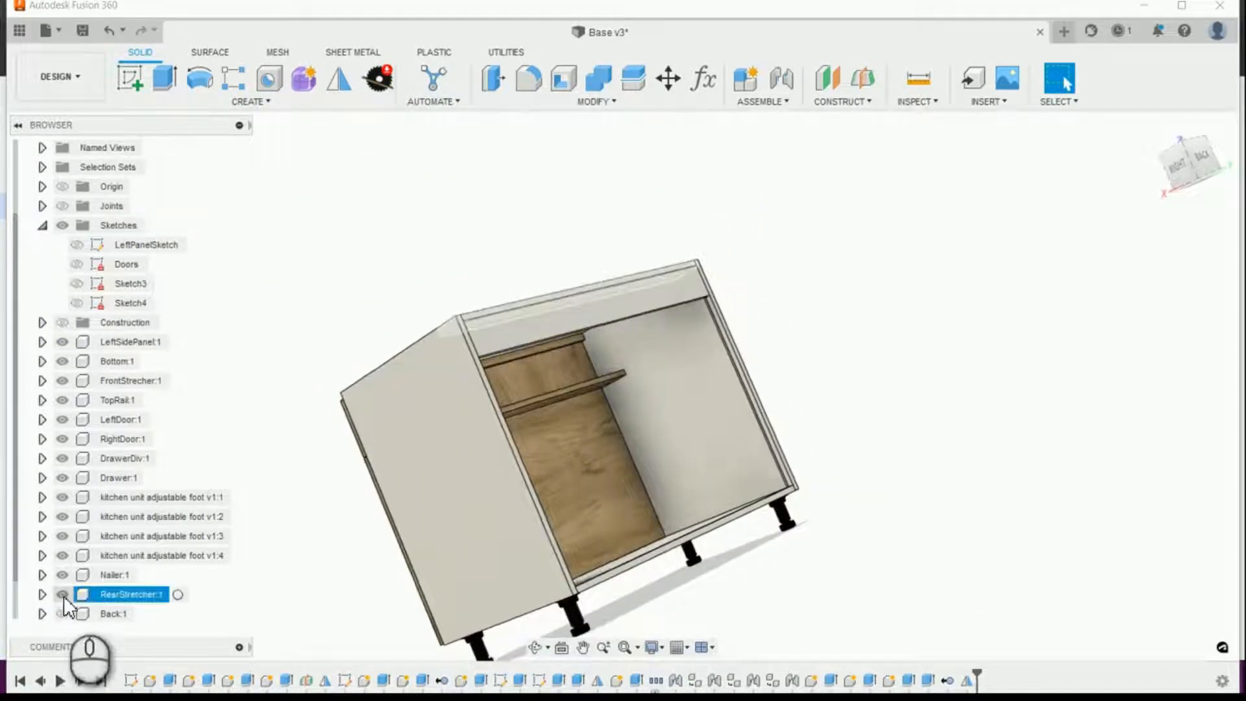
pyautogui.click(63, 576)
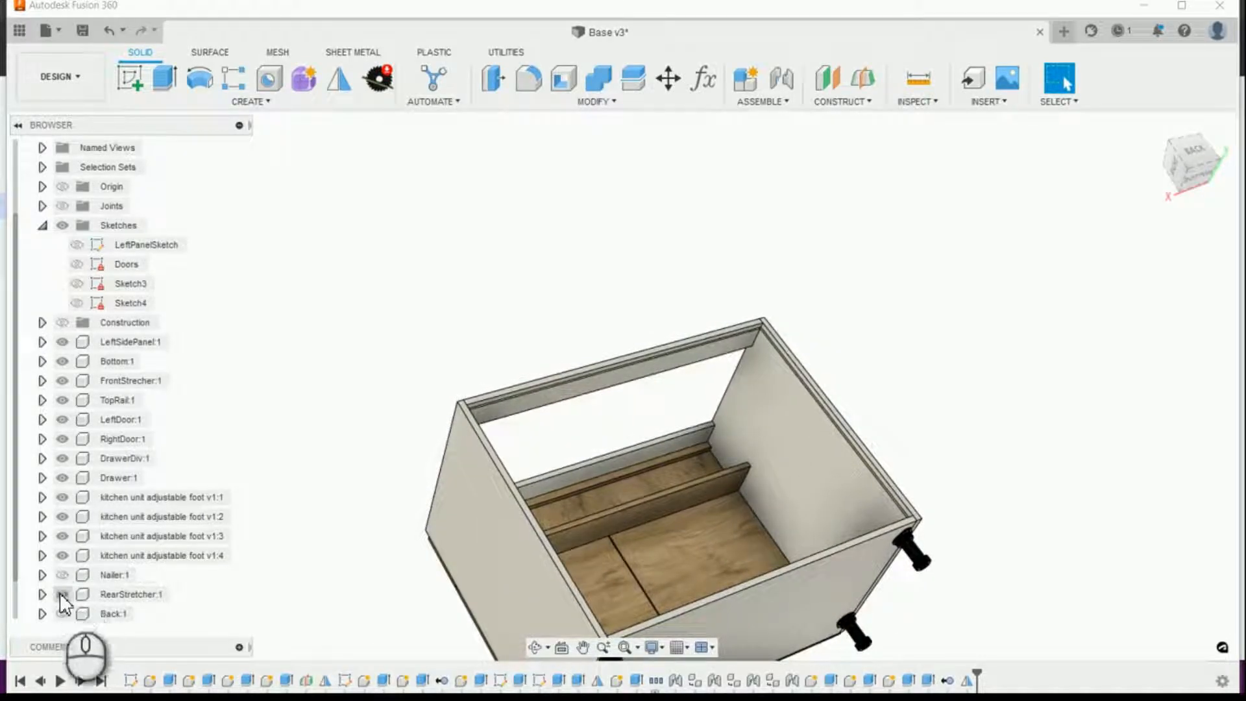
pyautogui.click(60, 593)
pyautogui.click(61, 594)
pyautogui.click(62, 594)
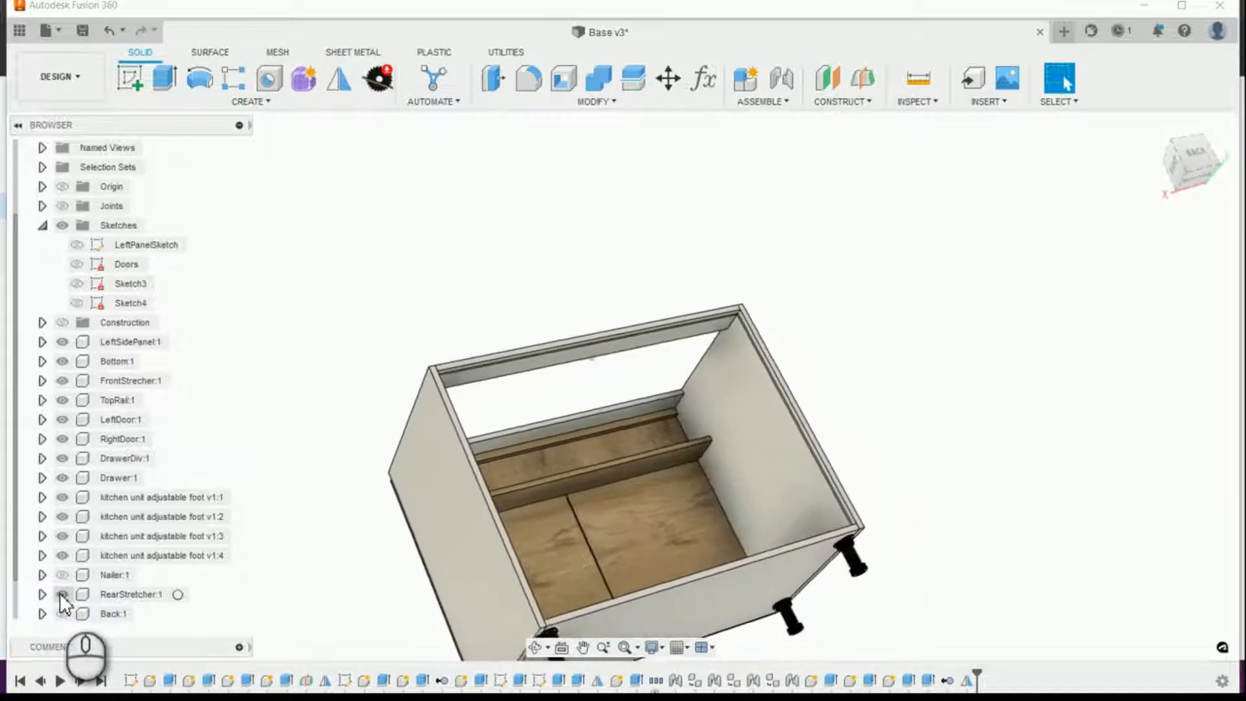
pyautogui.click(69, 578)
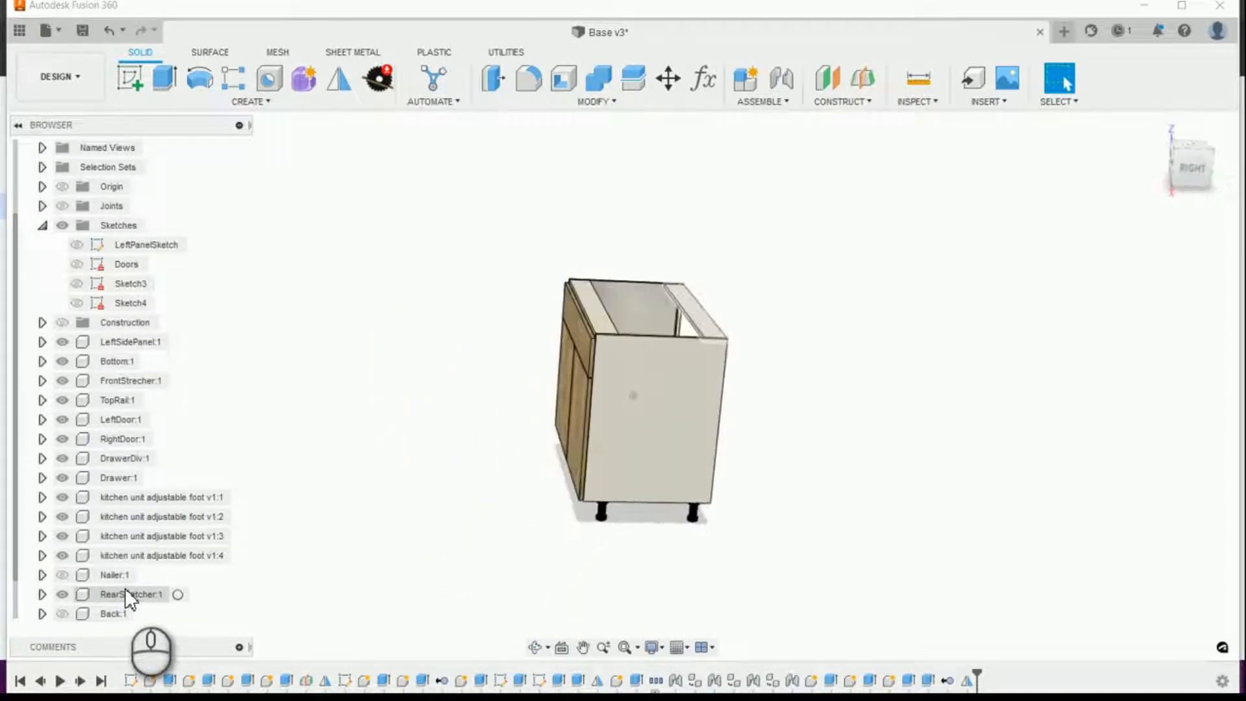
pyautogui.click(61, 576)
pyautogui.click(61, 613)
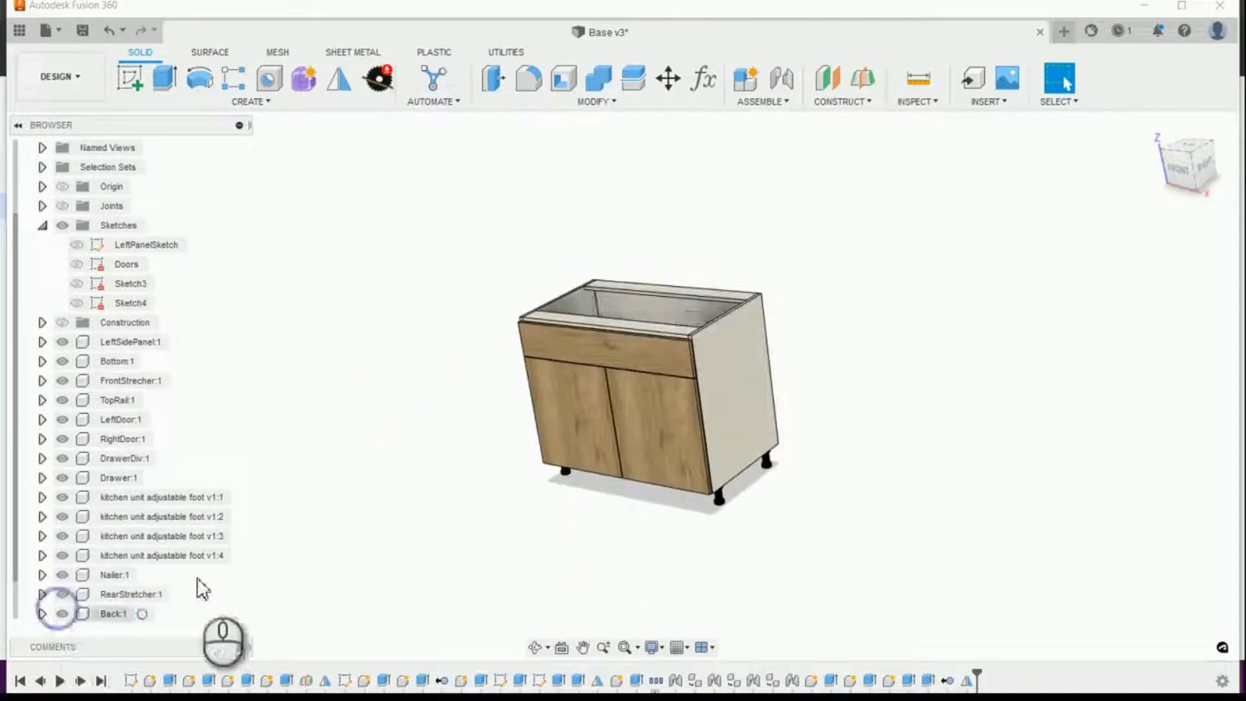
# Step: Restore the home view and save the design with the version description User Saved
pyautogui.click(1155, 124)
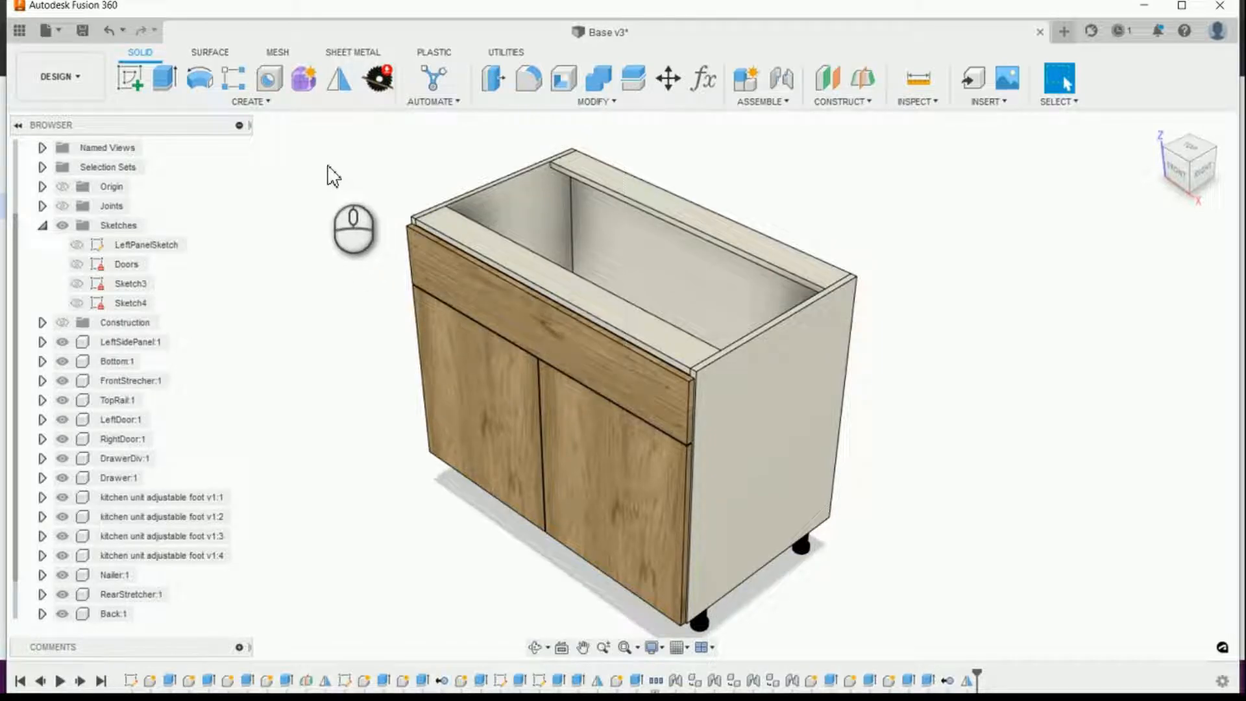
pyautogui.click(81, 32)
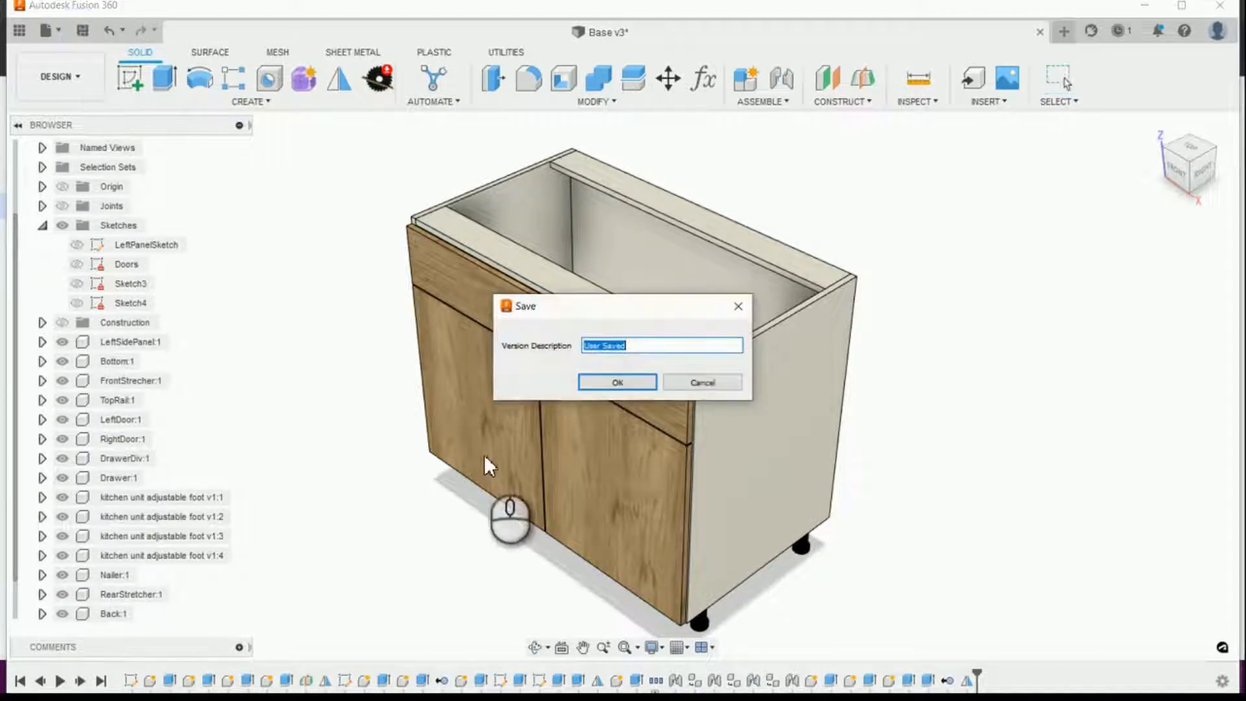
pyautogui.click(591, 380)
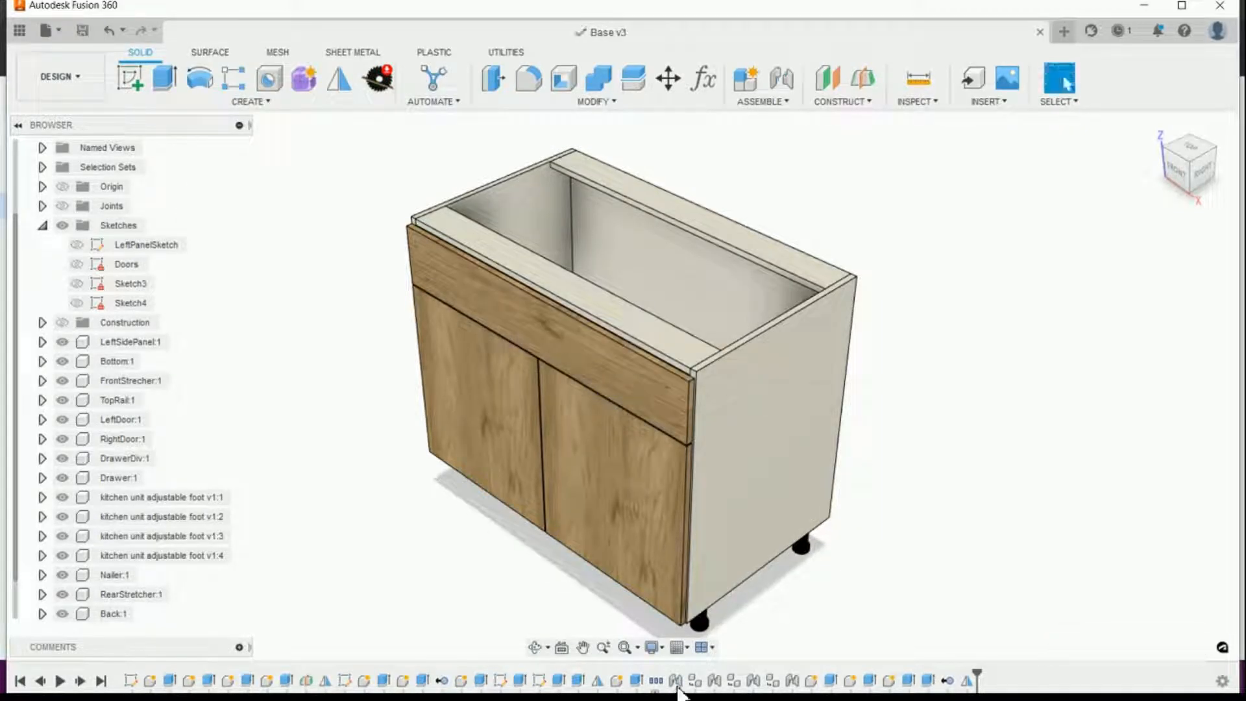